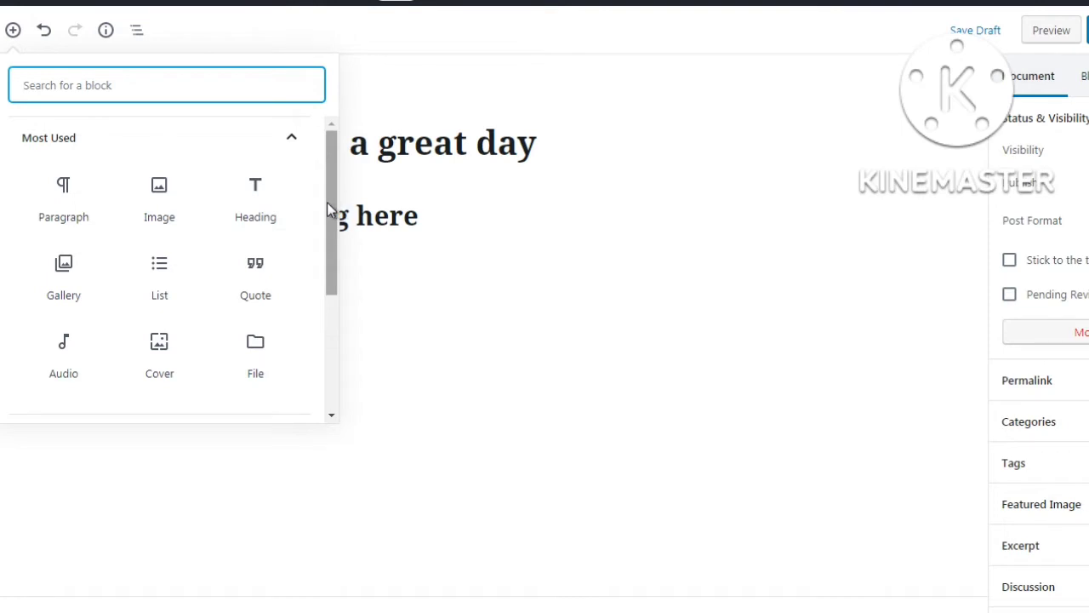
# Examine the blocks offered in the Most Used, Common Blocks and Formatting categories of the block library
pyautogui.moveTo(327, 202); pyautogui.dragTo(331, 223)
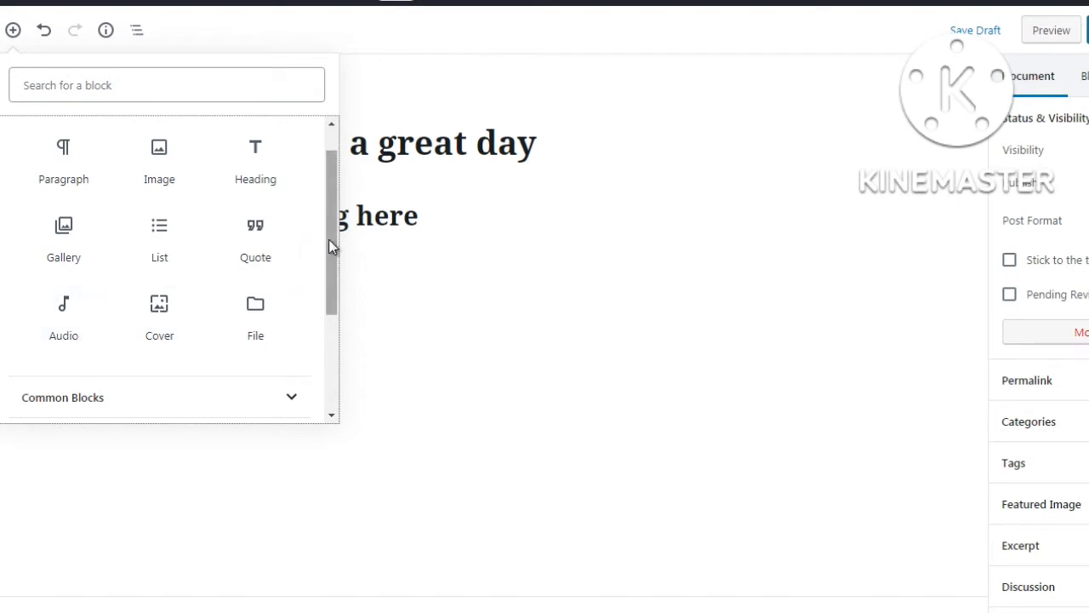
pyautogui.moveTo(328, 239); pyautogui.dragTo(329, 210)
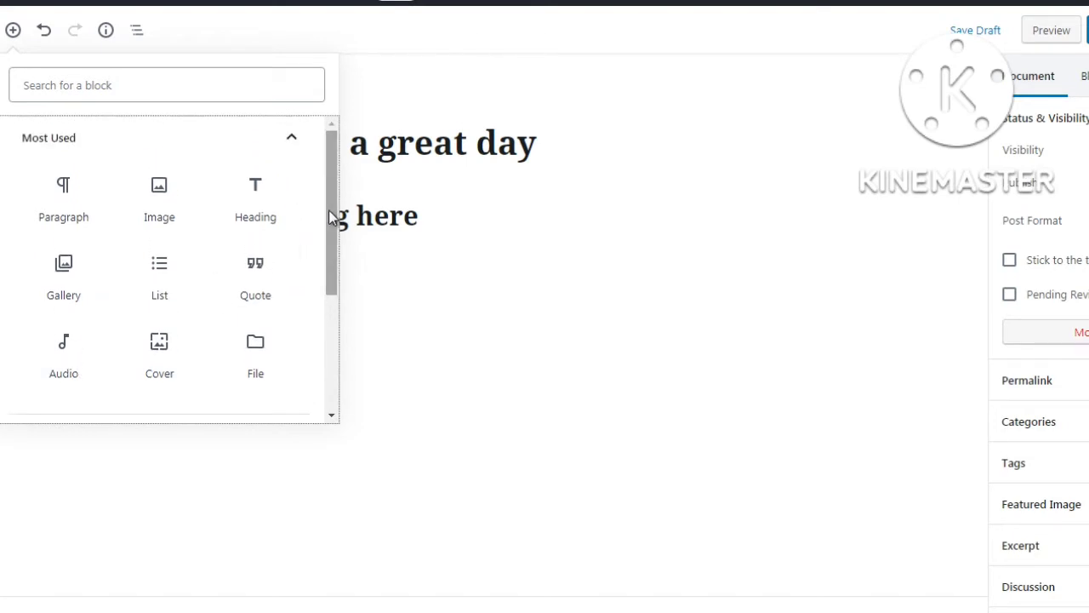
pyautogui.moveTo(330, 212); pyautogui.dragTo(343, 355)
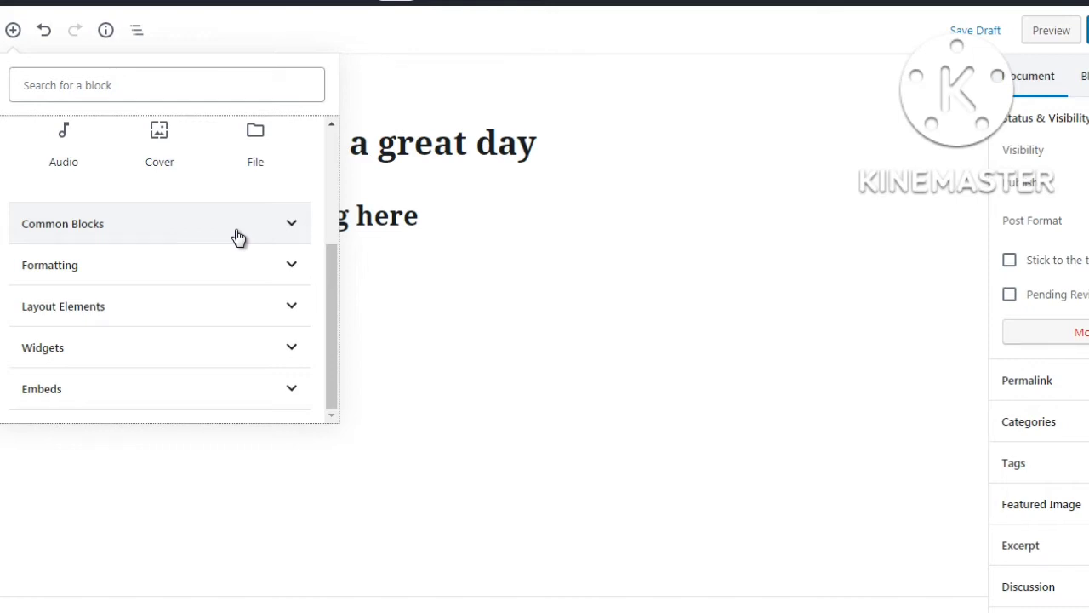
pyautogui.click(237, 232)
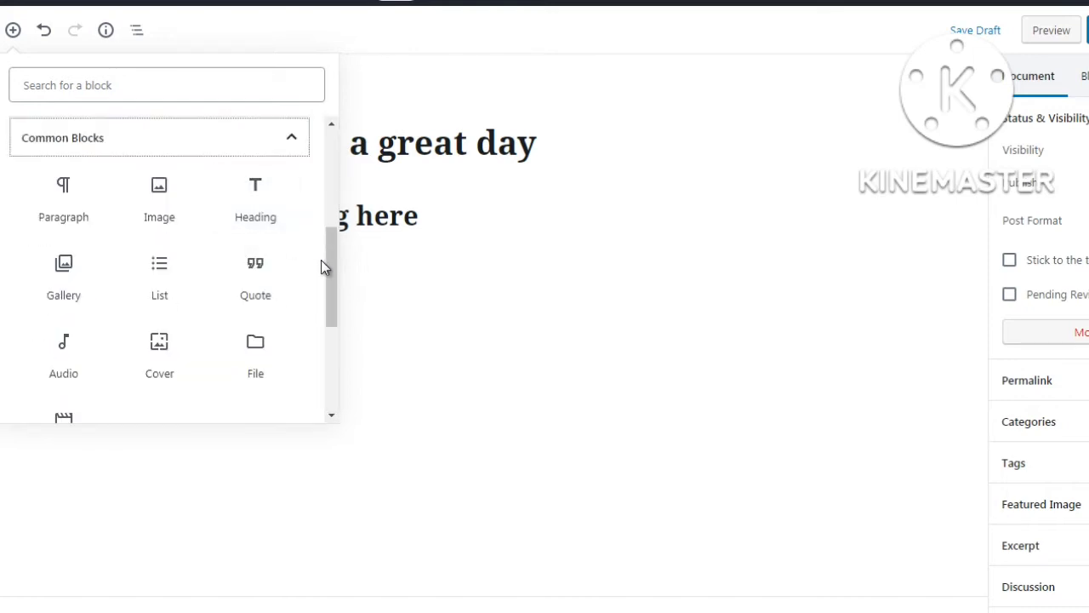
pyautogui.moveTo(329, 261); pyautogui.dragTo(328, 274)
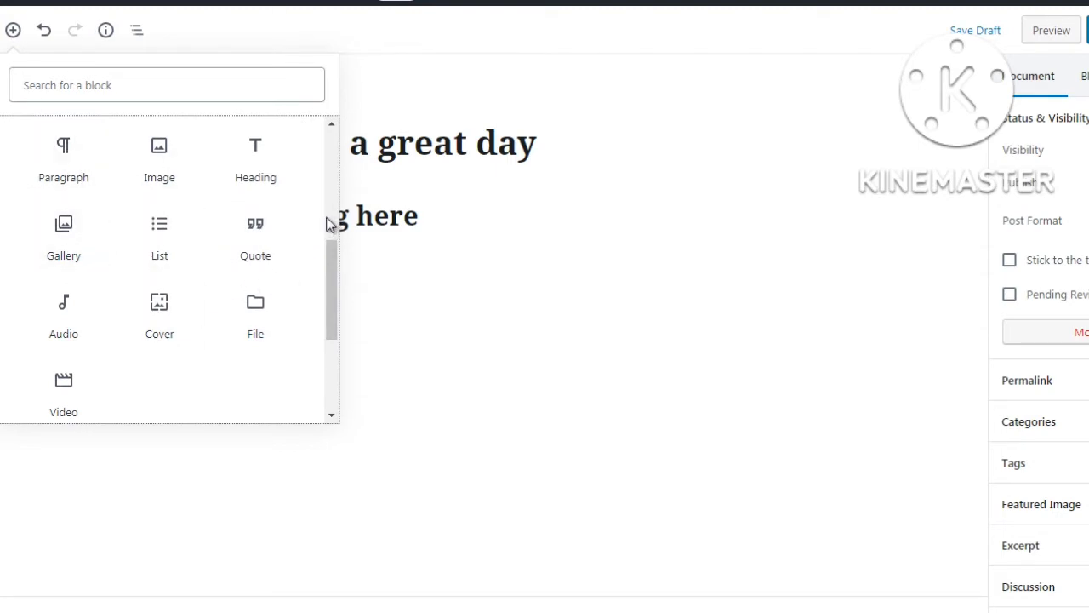
pyautogui.moveTo(330, 262); pyautogui.dragTo(327, 280)
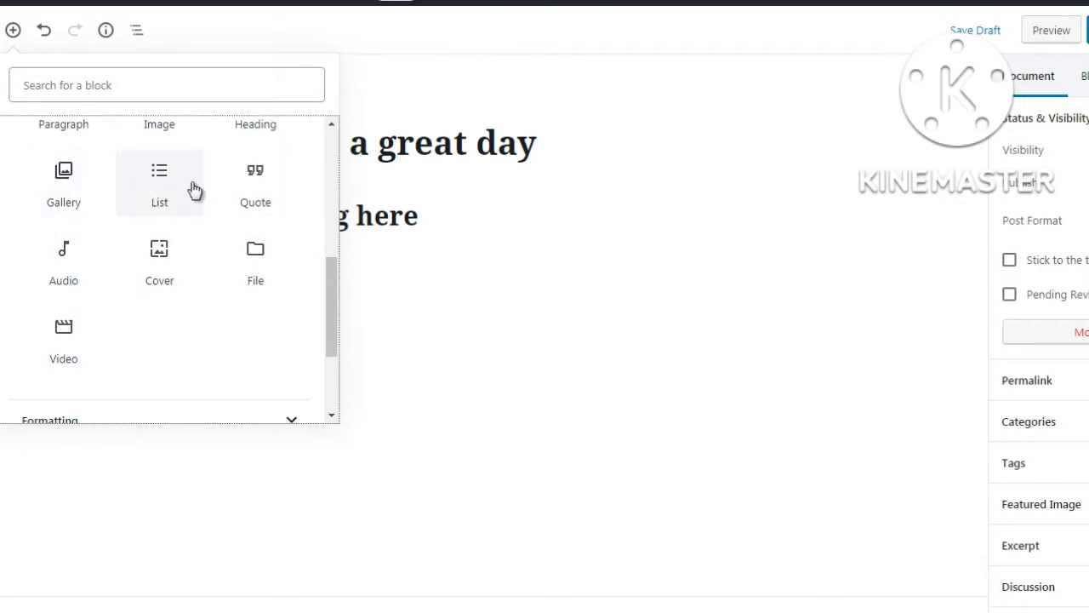
pyautogui.moveTo(334, 296); pyautogui.dragTo(333, 357)
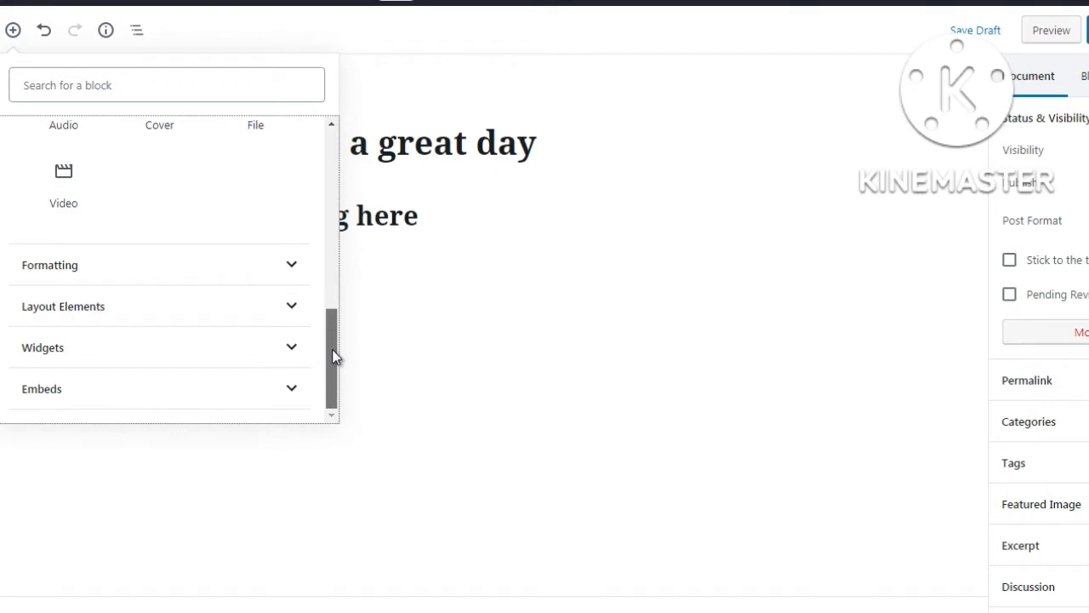
pyautogui.click(266, 274)
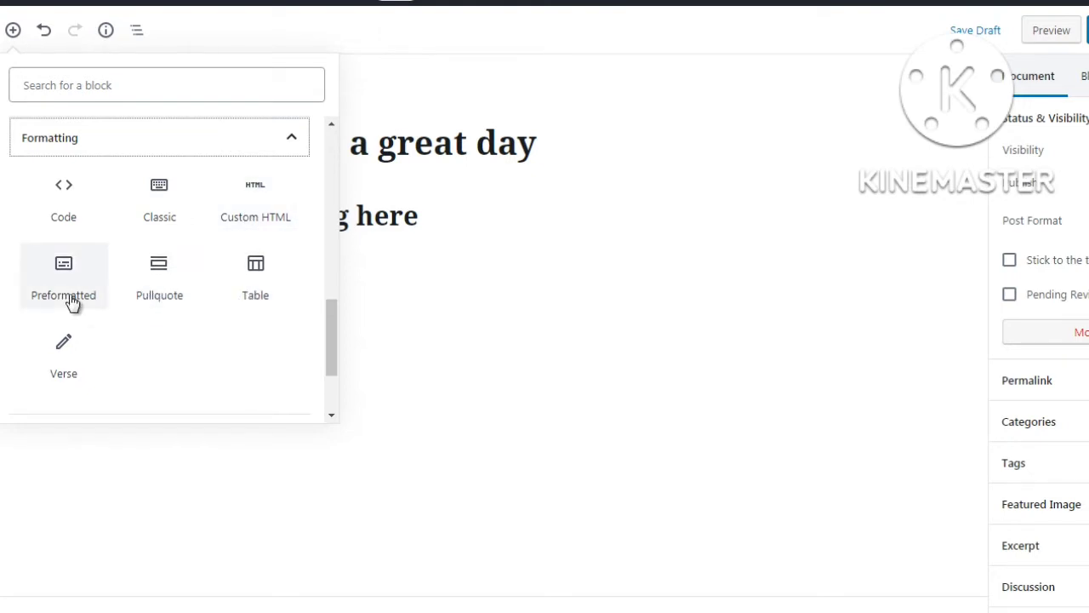
pyautogui.moveTo(333, 371); pyautogui.dragTo(334, 395)
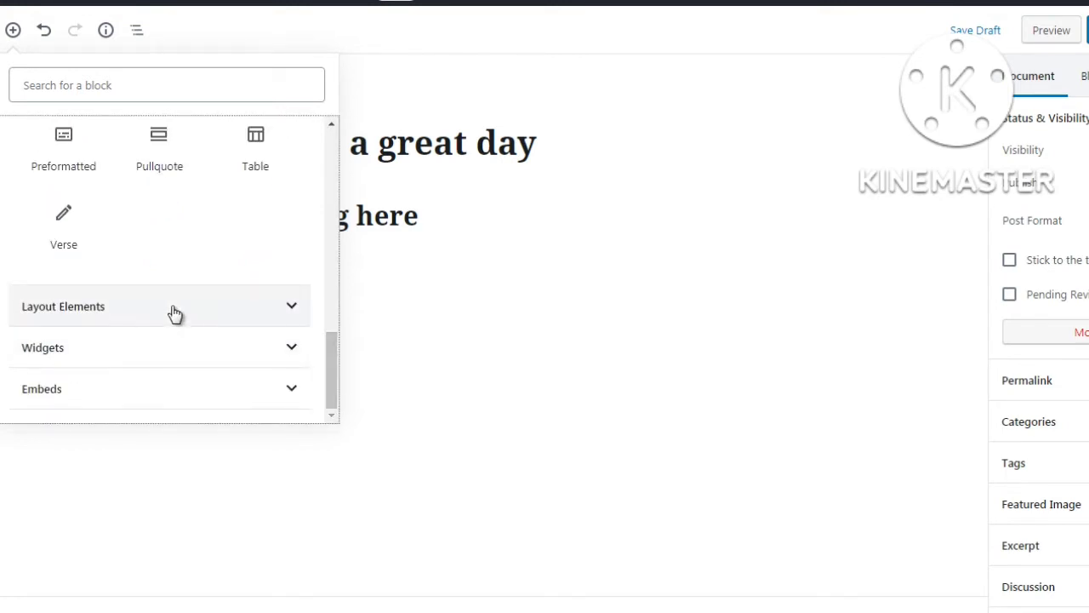
# Examine the blocks offered under Layout Elements, Widgets and Embeds, and close the block library
pyautogui.click(174, 313)
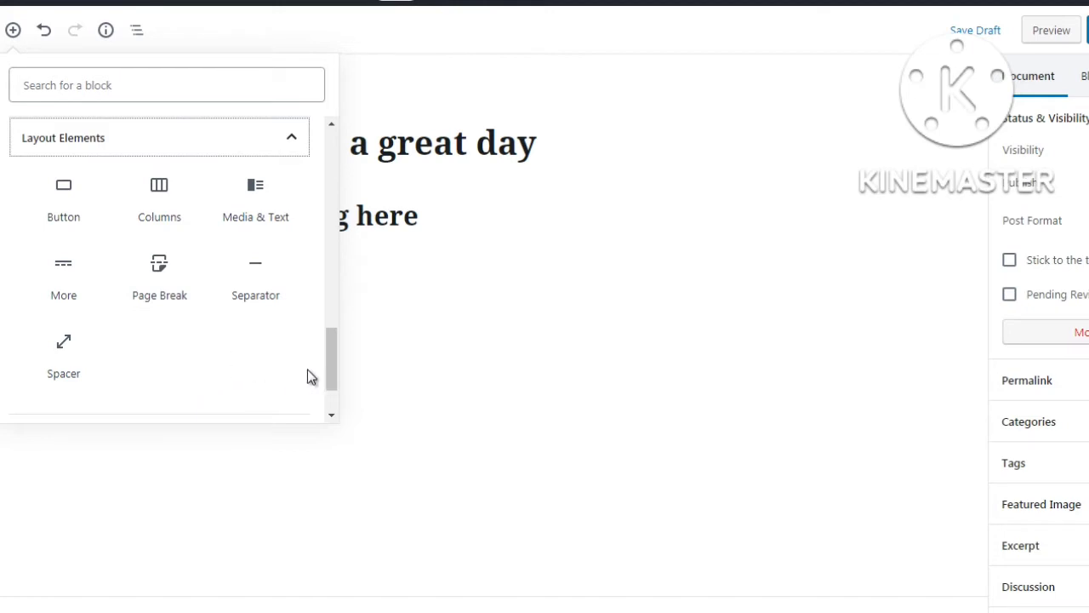
pyautogui.scroll(-2, 230, 362)
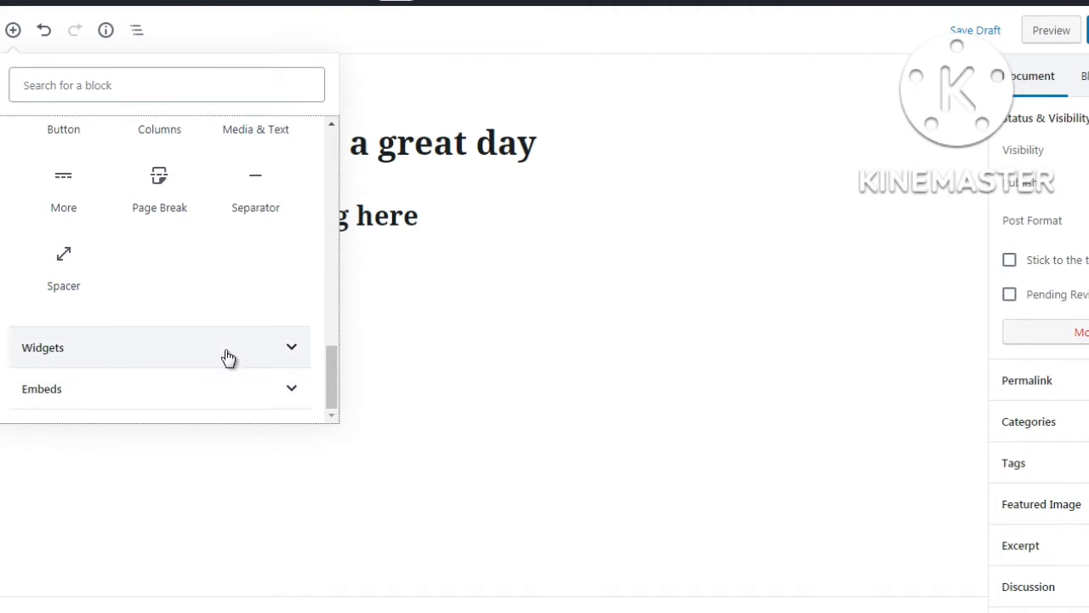
pyautogui.click(227, 357)
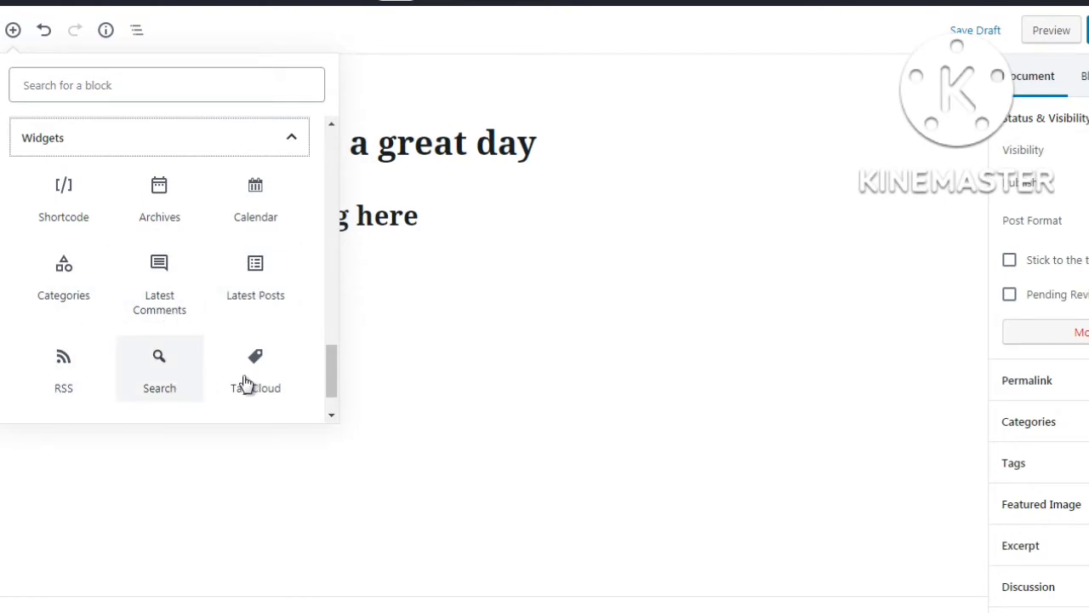
pyautogui.scroll(-1, 333, 414)
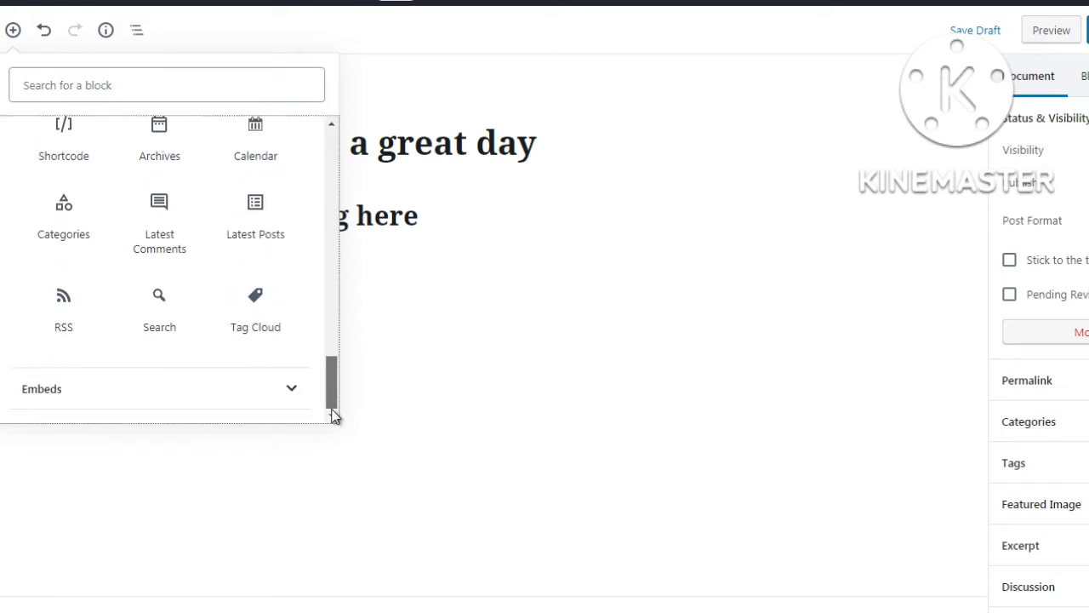
pyautogui.click(275, 393)
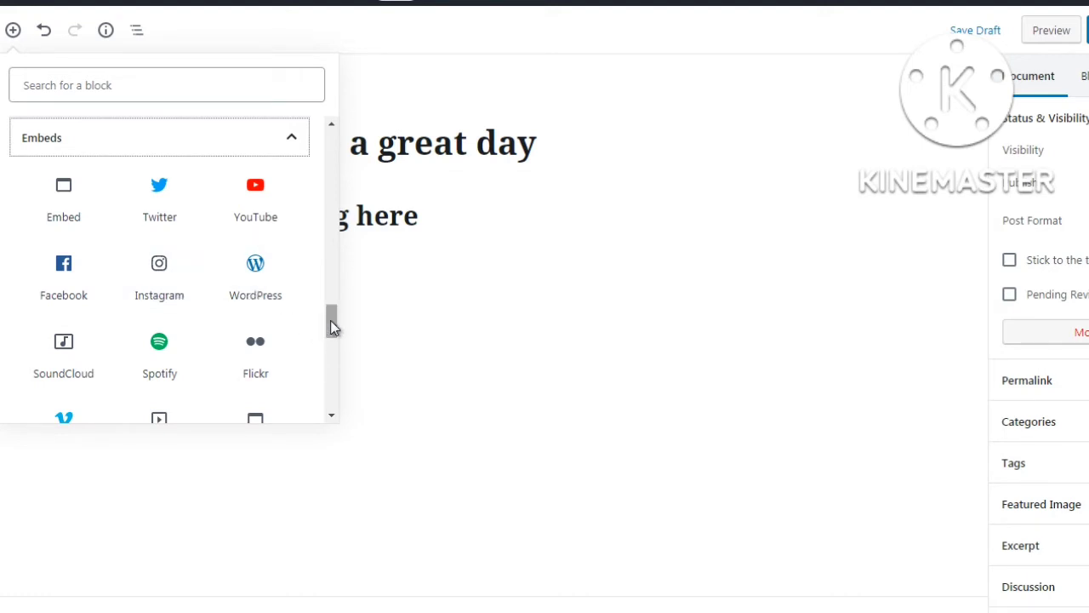
pyautogui.moveTo(333, 318); pyautogui.dragTo(326, 349)
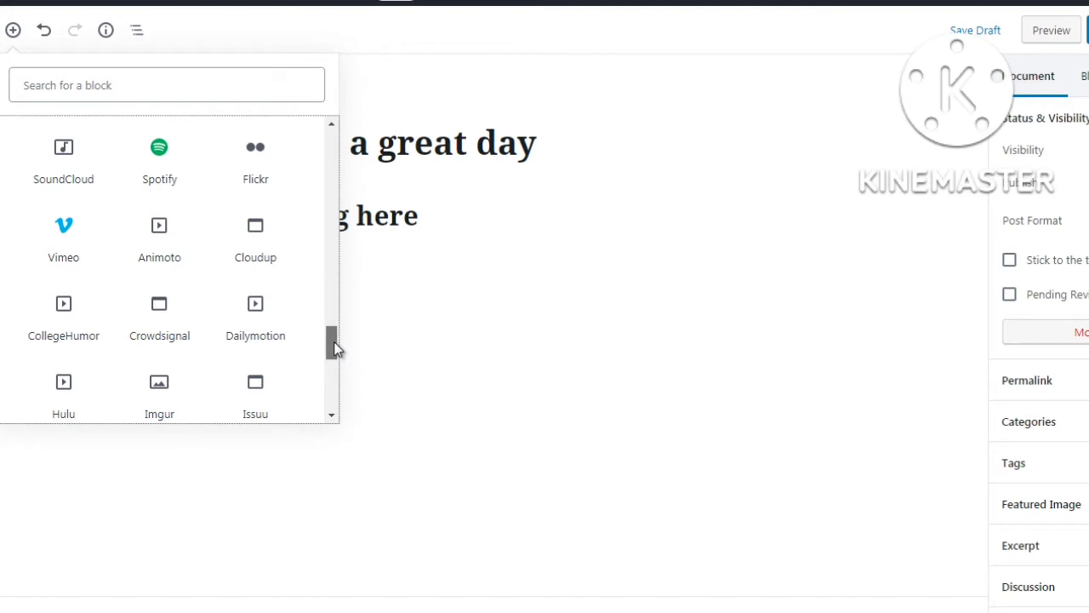
pyautogui.moveTo(333, 341); pyautogui.dragTo(333, 392)
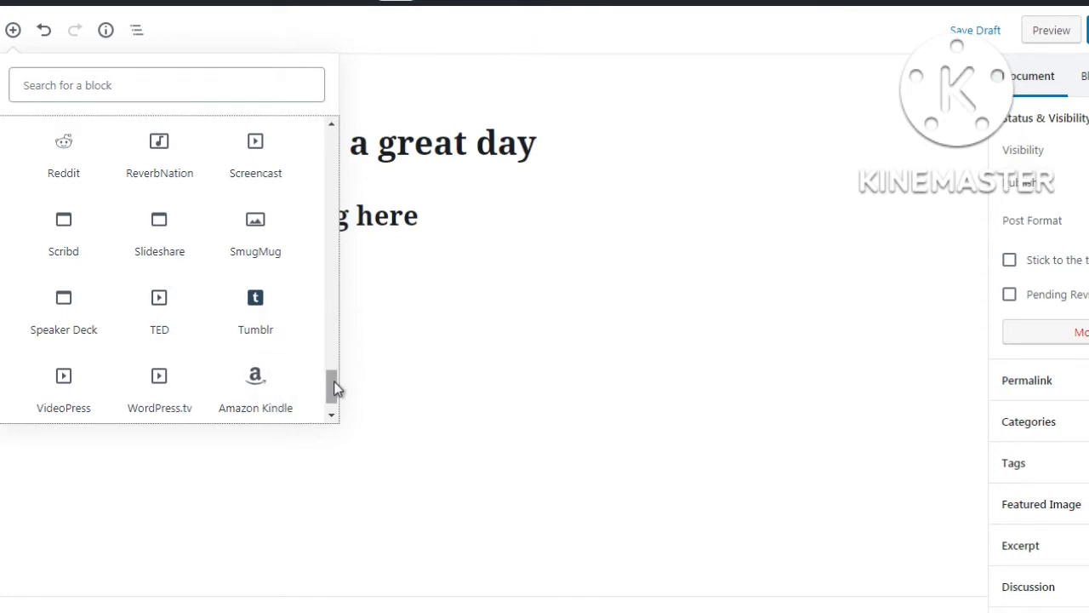
pyautogui.scroll(10, 334, 374)
pyautogui.scroll(10, 349, 194)
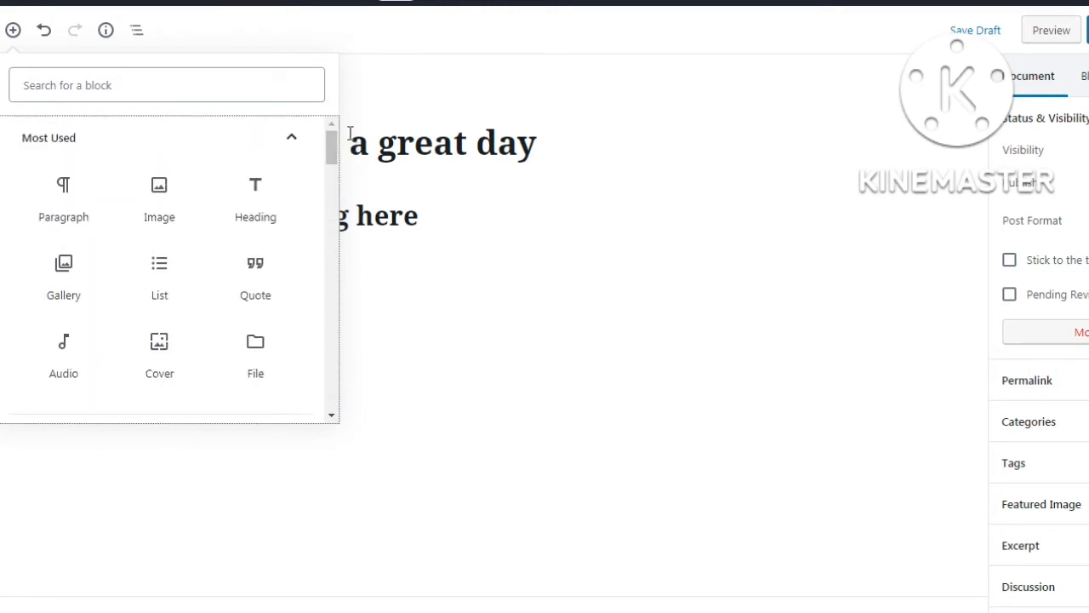
pyautogui.click(282, 190)
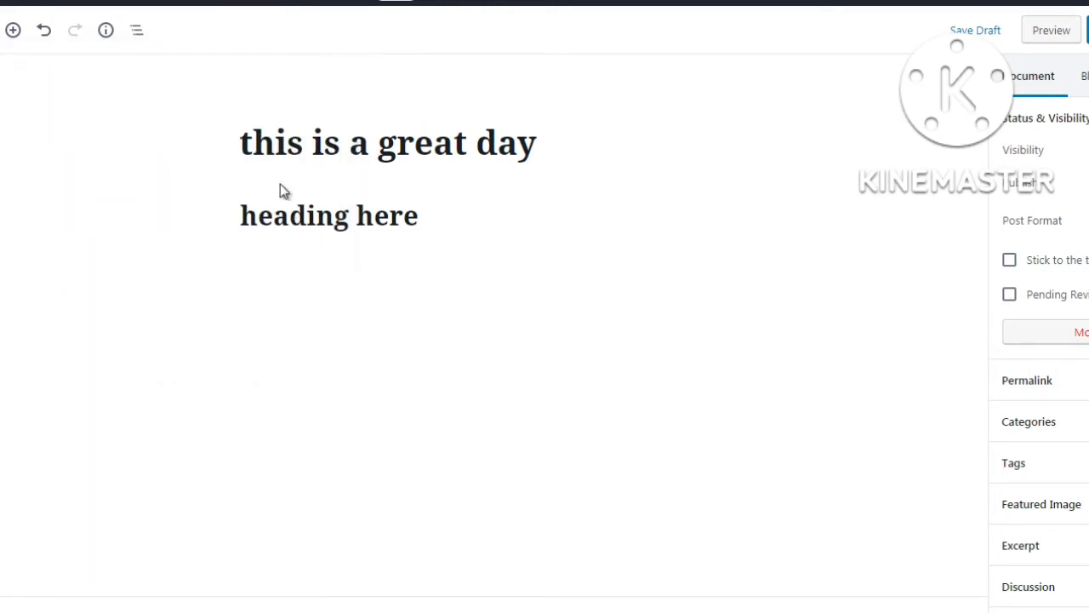
# Add an empty paragraph block below the "heading here" block and leave no block selected
pyautogui.click(274, 215)
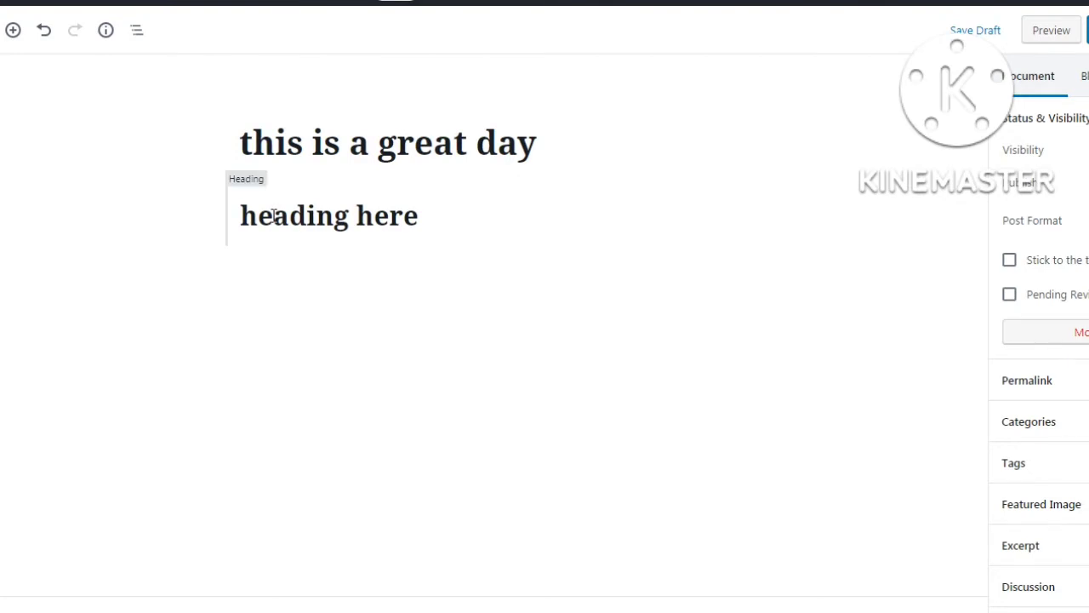
pyautogui.click(338, 220)
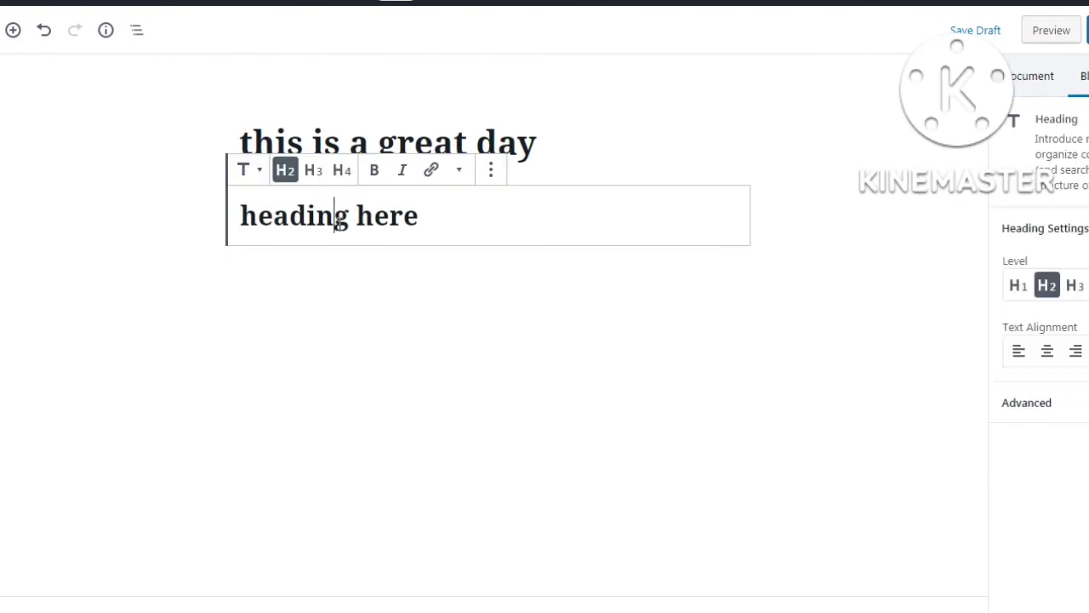
pyautogui.click(445, 341)
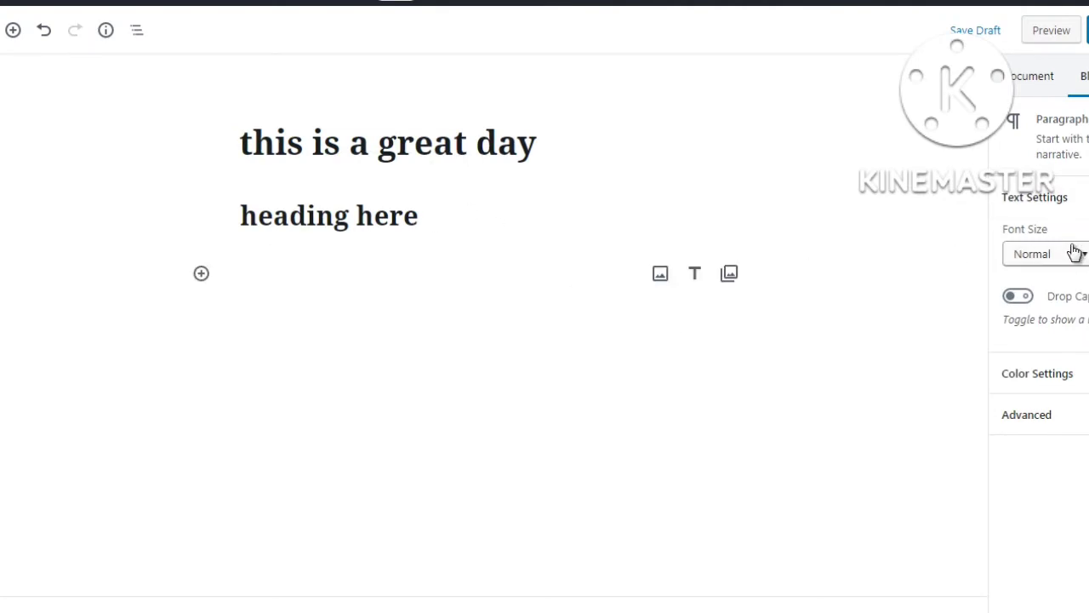
pyautogui.click(400, 225)
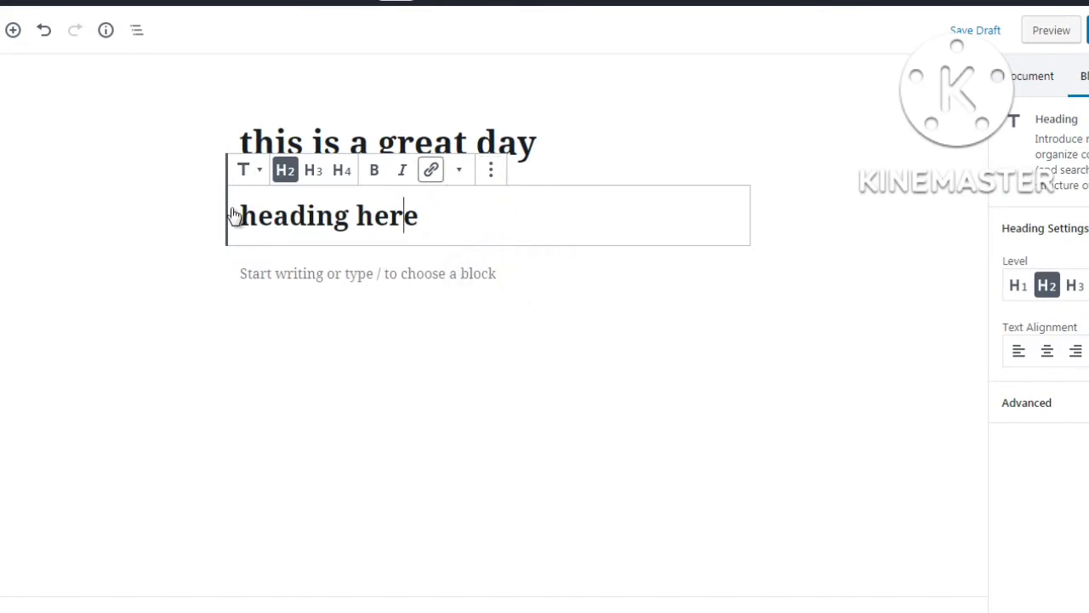
pyautogui.click(183, 234)
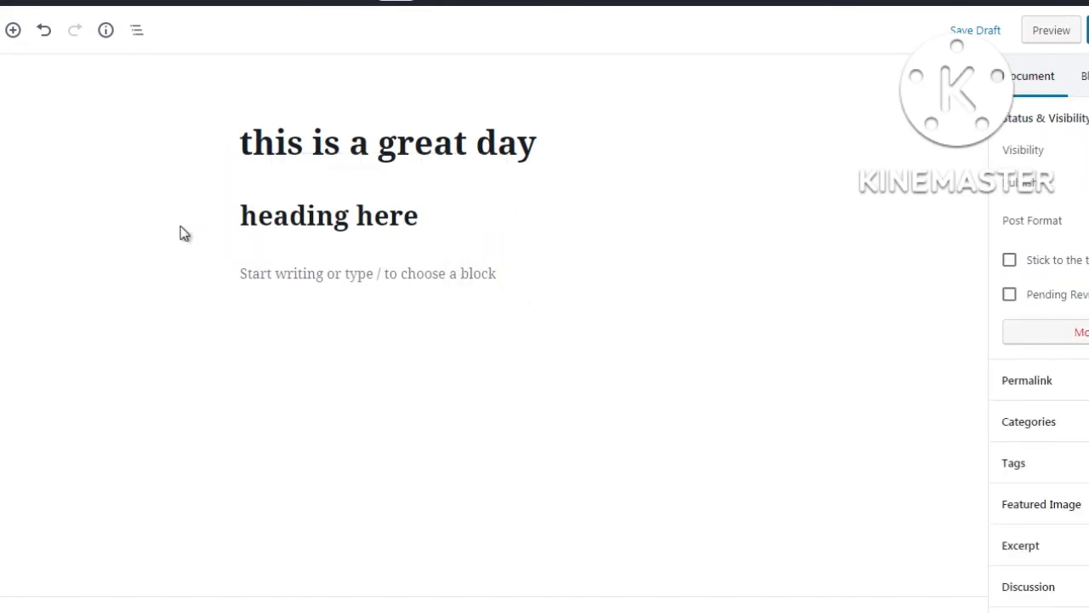
# Switch the post editor to Fullscreen Mode
pyautogui.moveTo(440, 181)
pyautogui.moveTo(421, 275)
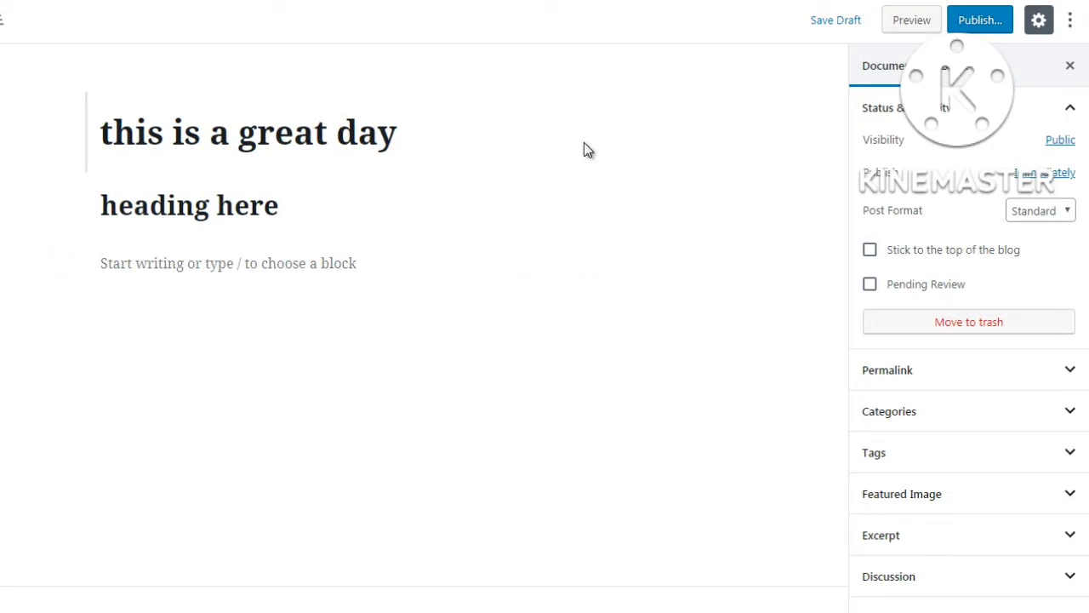
pyautogui.click(1069, 26)
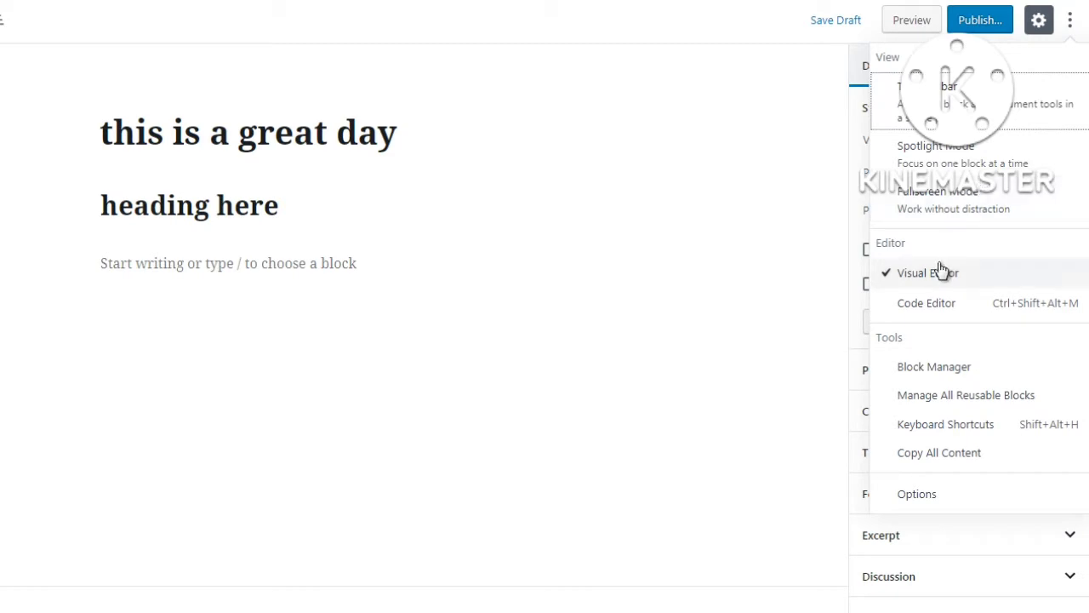
pyautogui.click(921, 209)
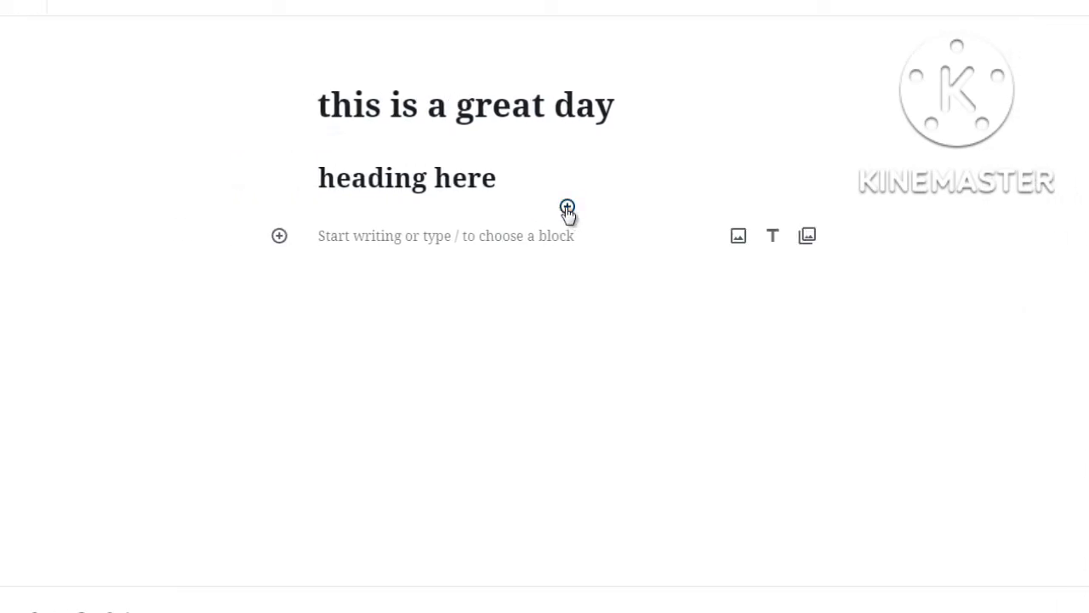
# Insert a bulleted List block directly below the heading with the items 1, 2, 3, 4 and 5, plus an empty bullet
pyautogui.click(567, 209)
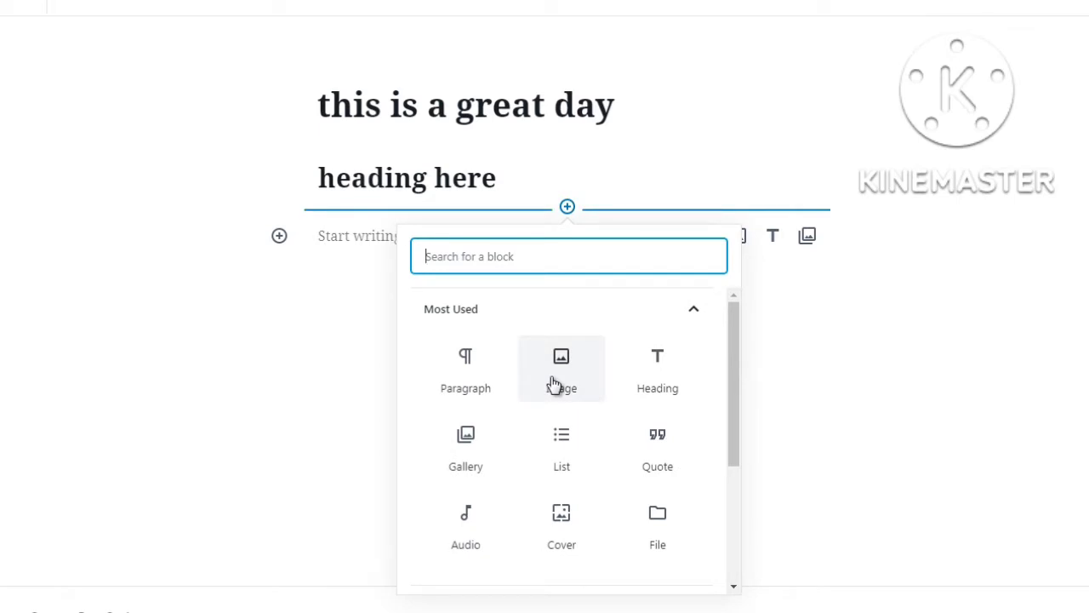
pyautogui.click(561, 451)
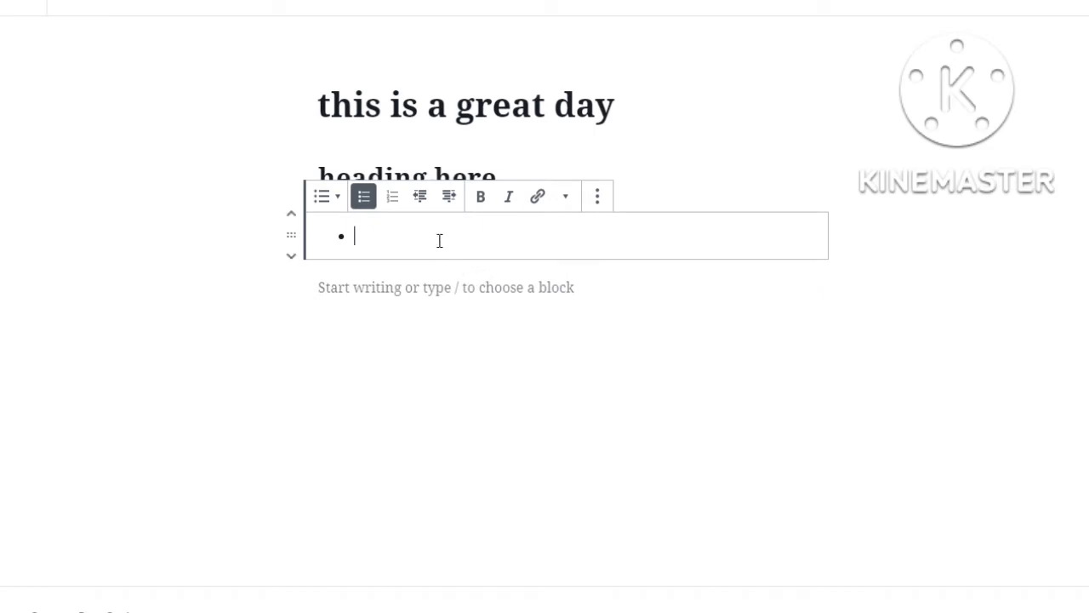
pyautogui.write('1')
pyautogui.press('Return')
pyautogui.write('2')
pyautogui.press('Return')
pyautogui.write('3')
pyautogui.press('Return')
pyautogui.write('4')
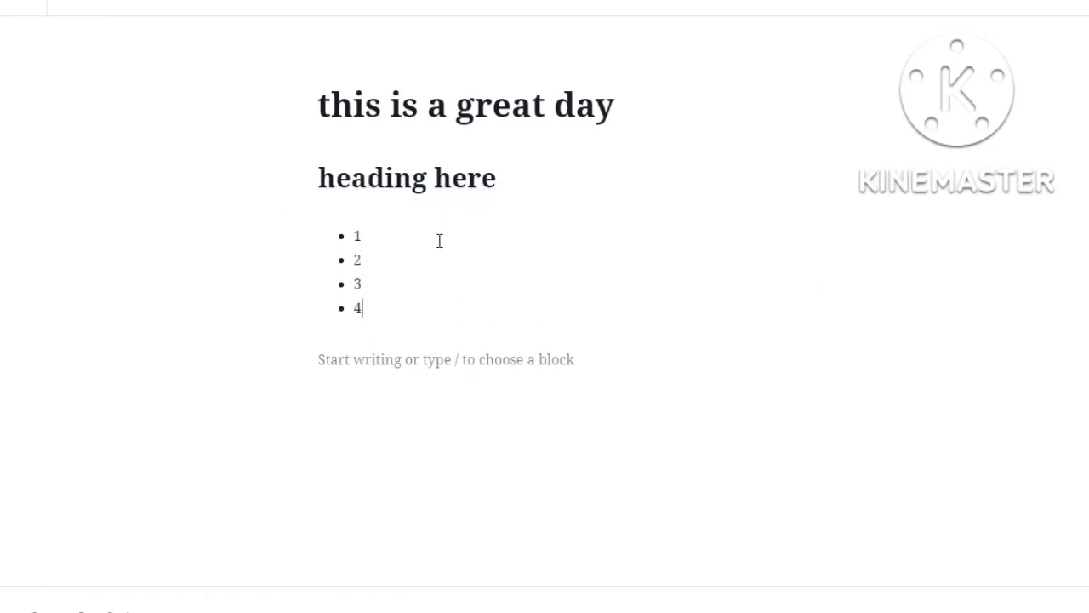
pyautogui.press('Return')
pyautogui.write('5')
pyautogui.press('Return')
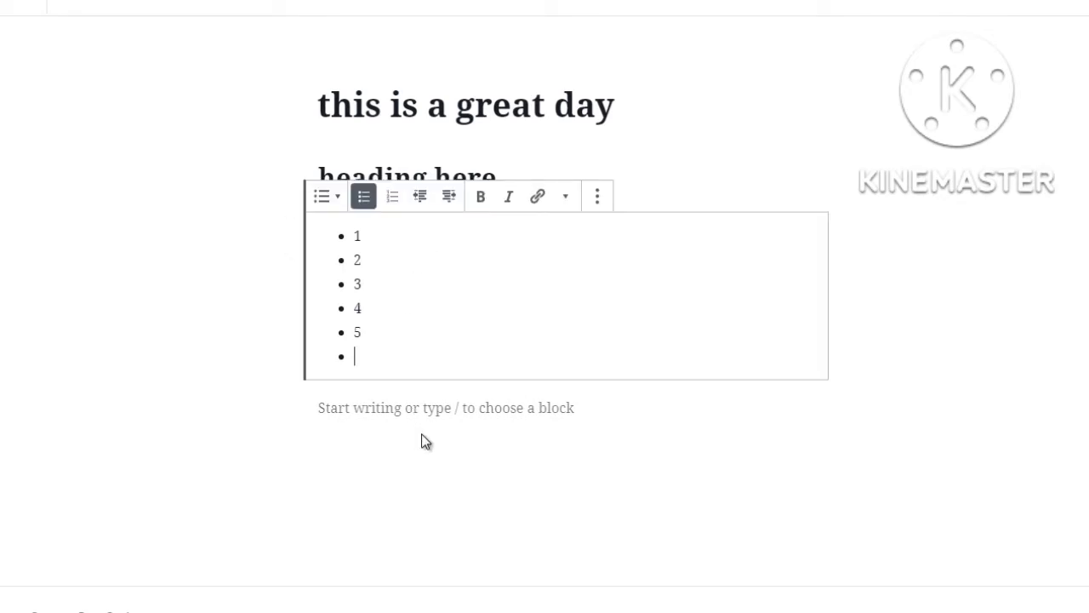
# Insert a Quote block in the empty paragraph below the list with the text "This is a quote"
pyautogui.click(479, 406)
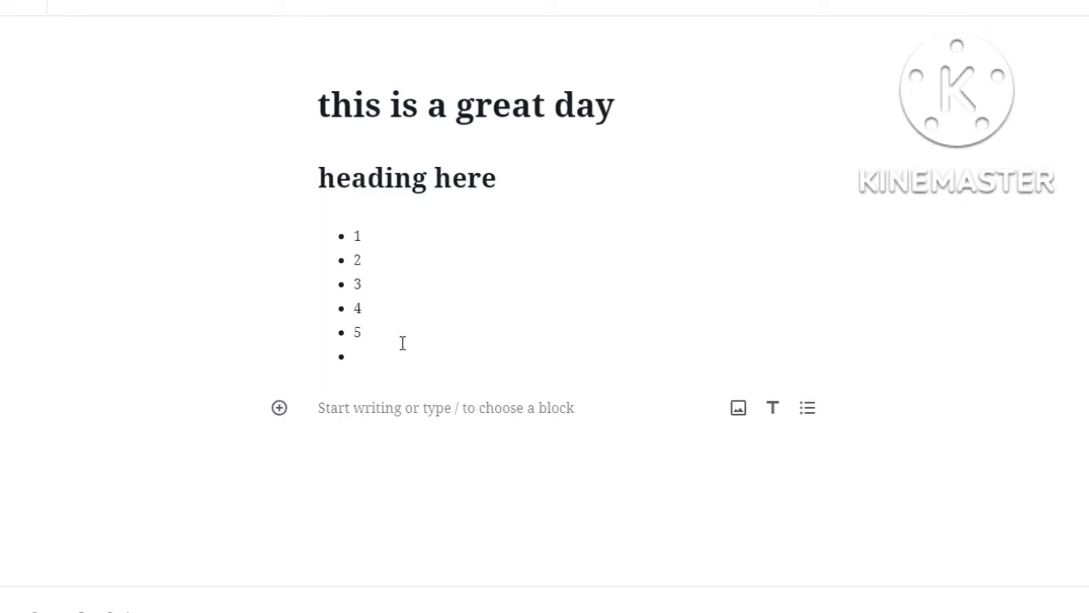
pyautogui.click(280, 409)
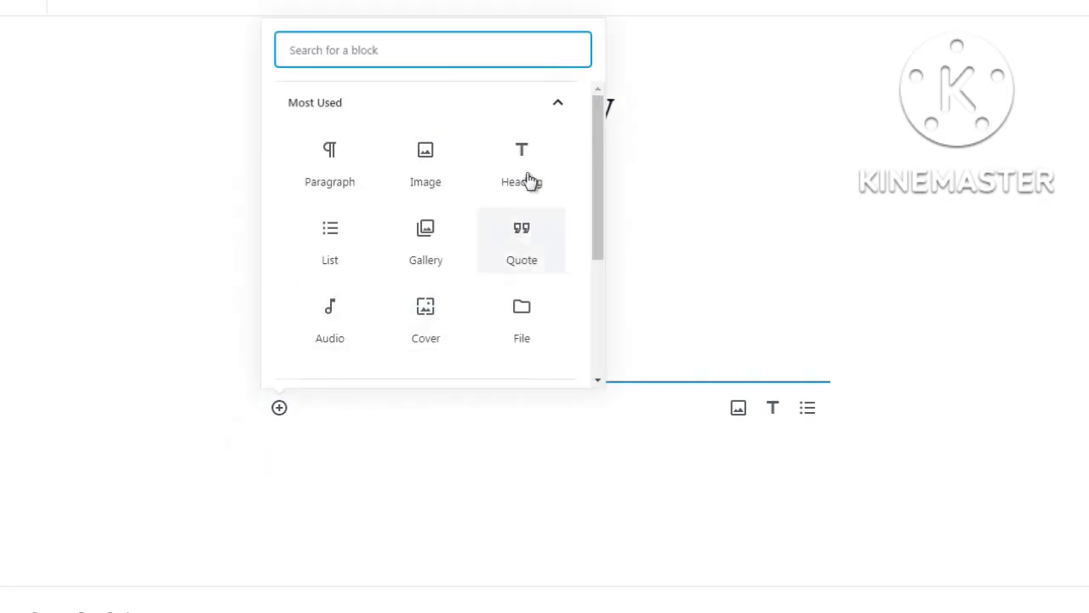
pyautogui.click(524, 247)
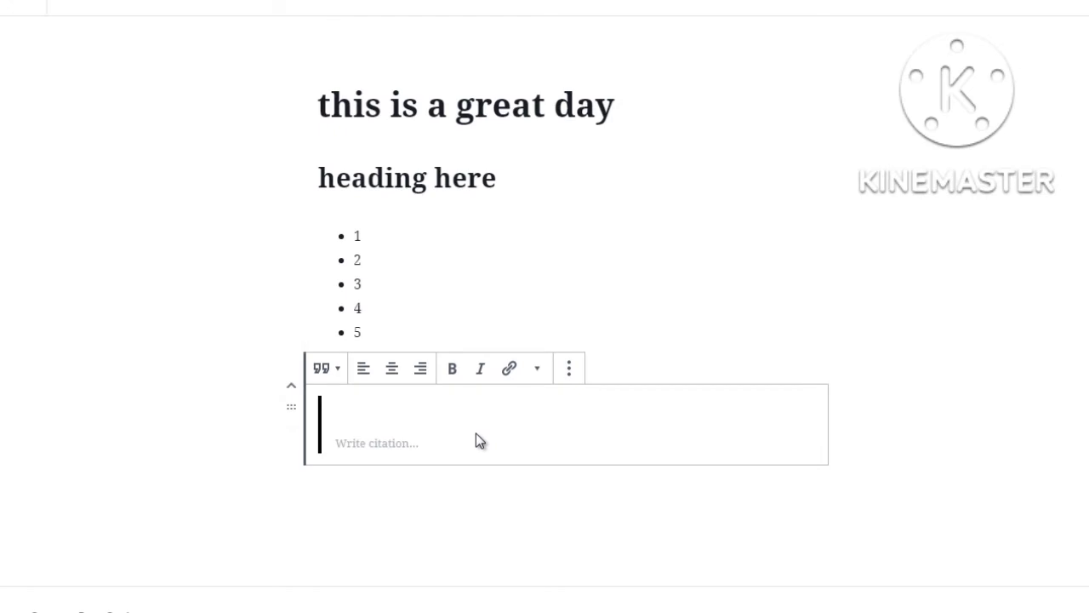
pyautogui.write('This is a quote')
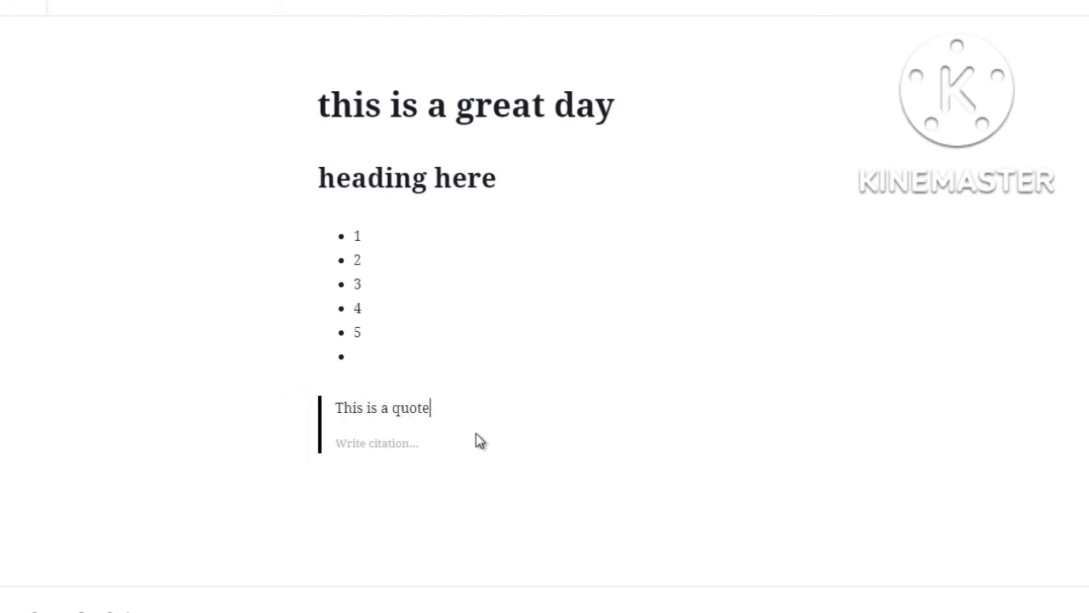
pyautogui.click(406, 518)
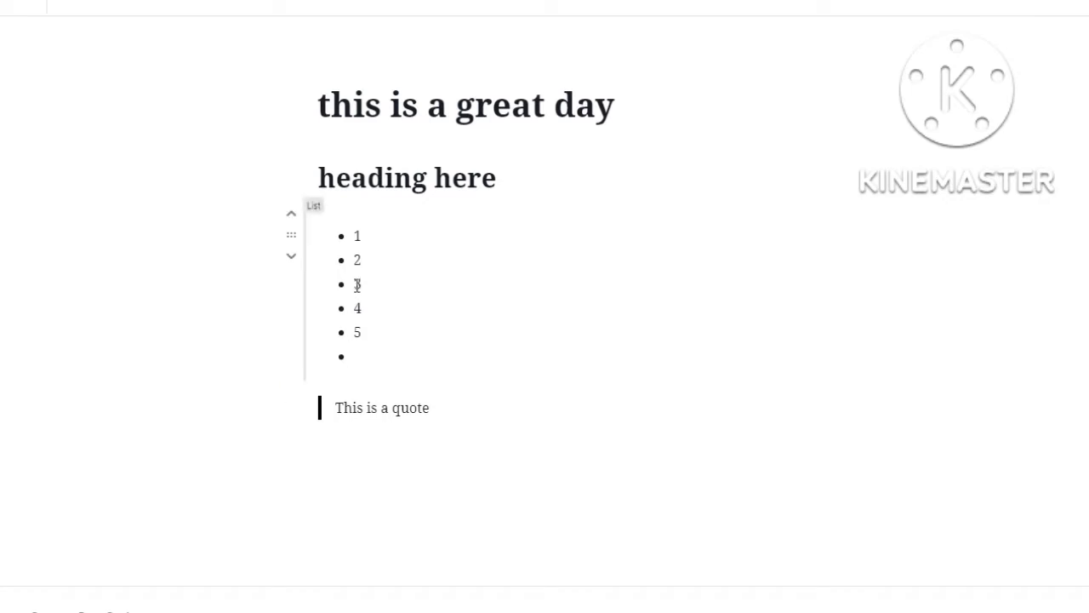
# Move the List block down below the quote, and move the quote back beneath the list
pyautogui.click(291, 258)
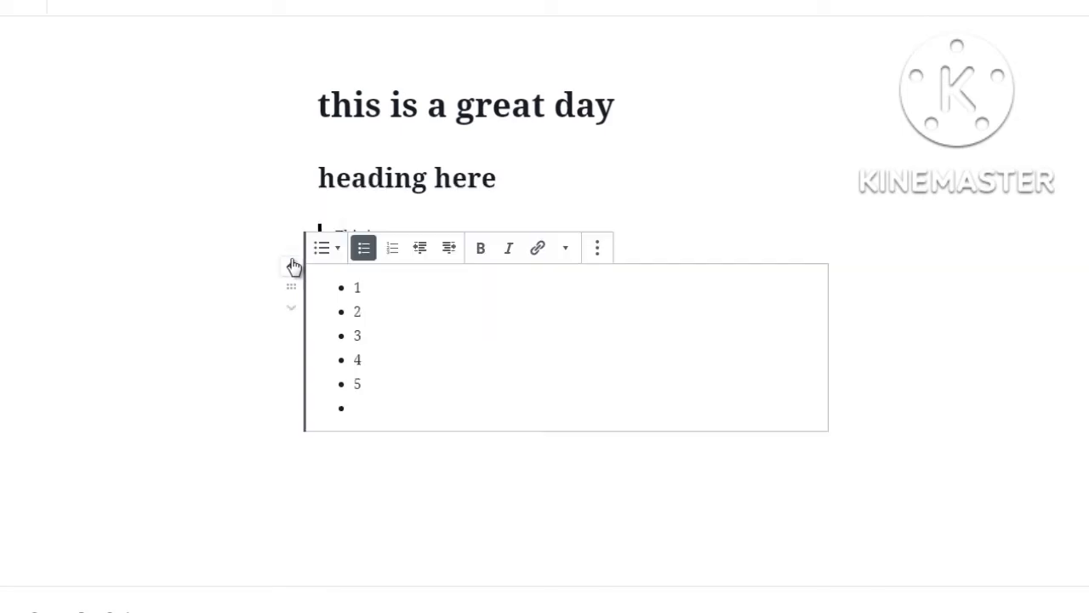
pyautogui.click(260, 302)
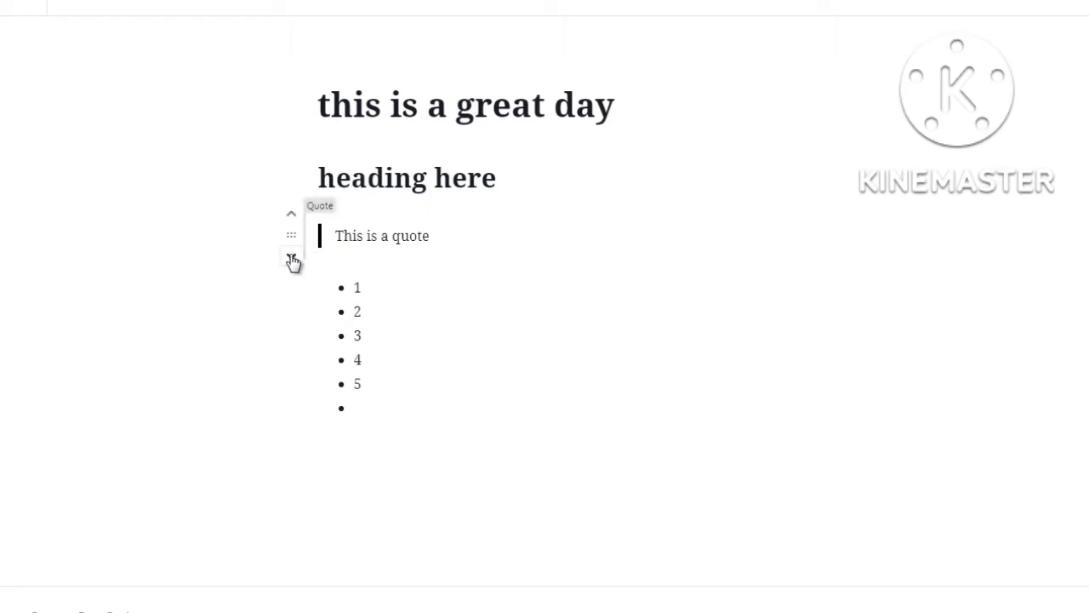
pyautogui.click(291, 259)
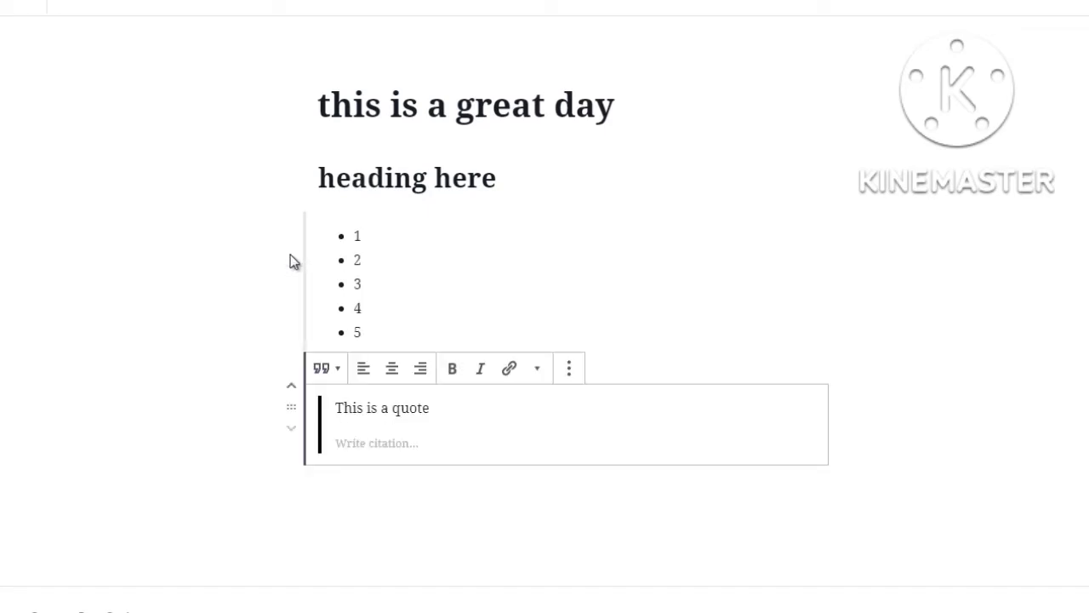
pyautogui.click(263, 304)
# Reposition the bulleted List block below the "This is a quote" block using its move handle and leave no block selected
pyautogui.moveTo(314, 273)
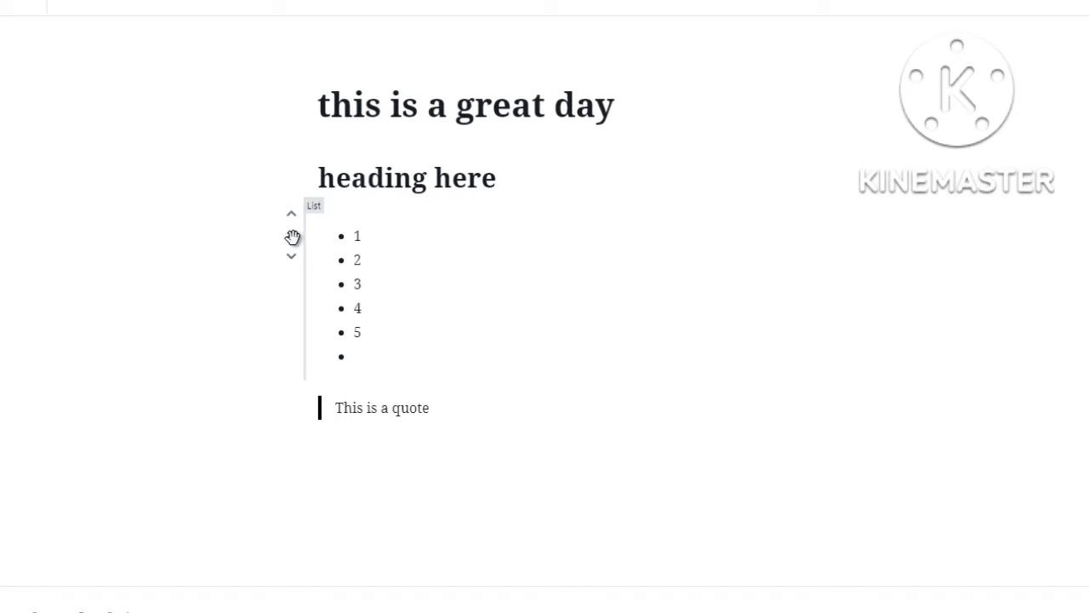
pyautogui.moveTo(293, 238); pyautogui.dragTo(314, 449)
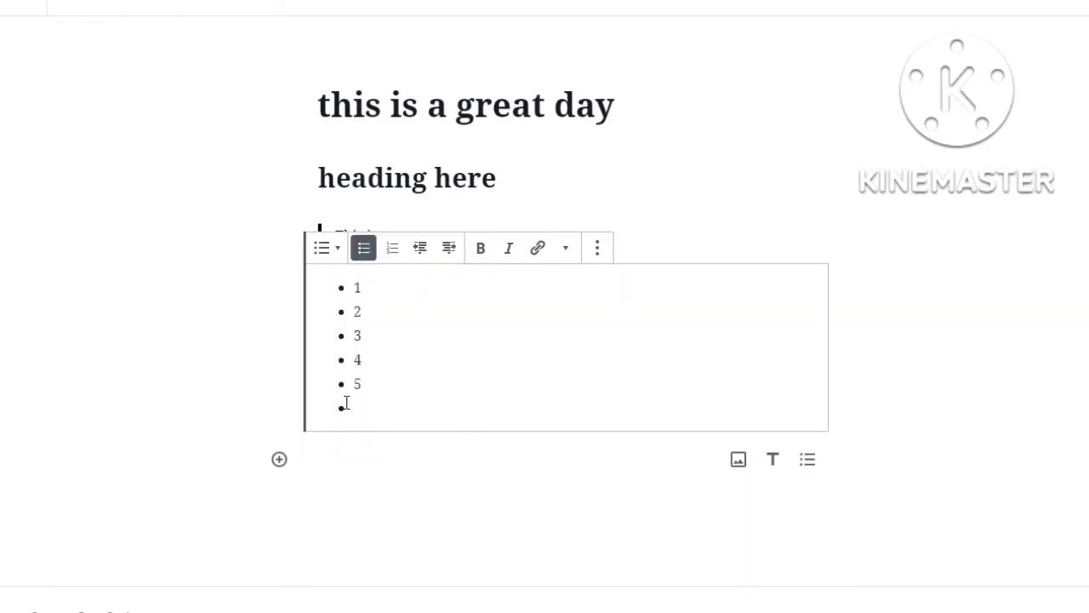
pyautogui.click(251, 314)
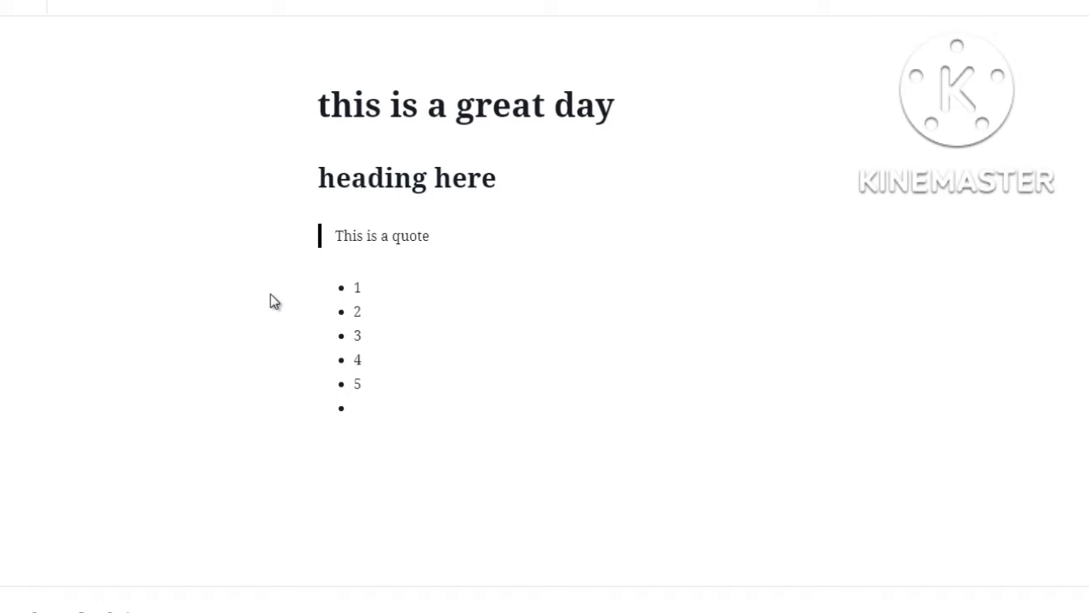
pyautogui.click(567, 266)
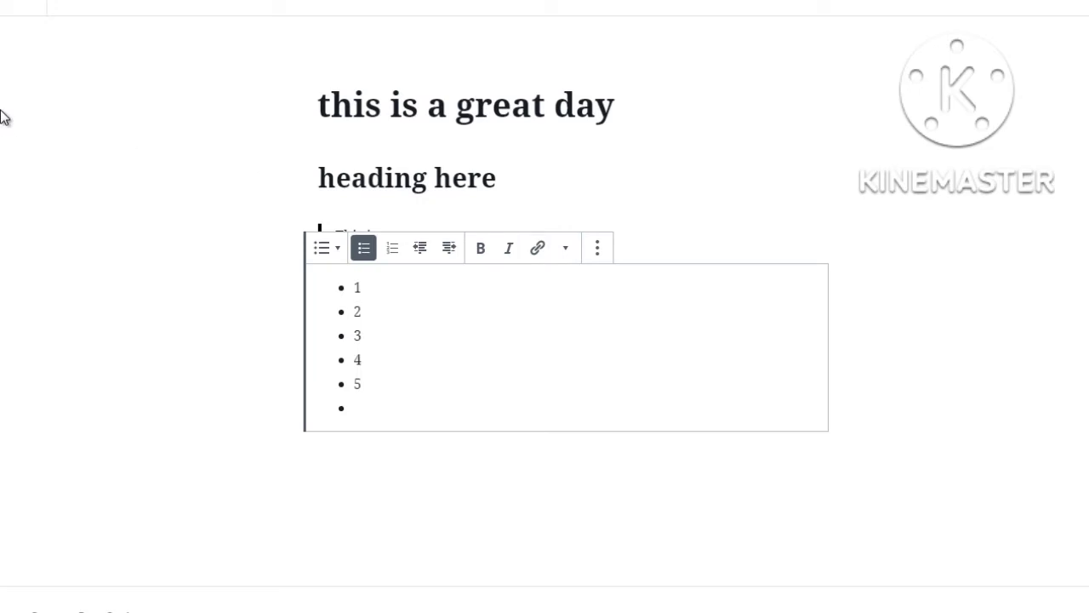
pyautogui.click(267, 321)
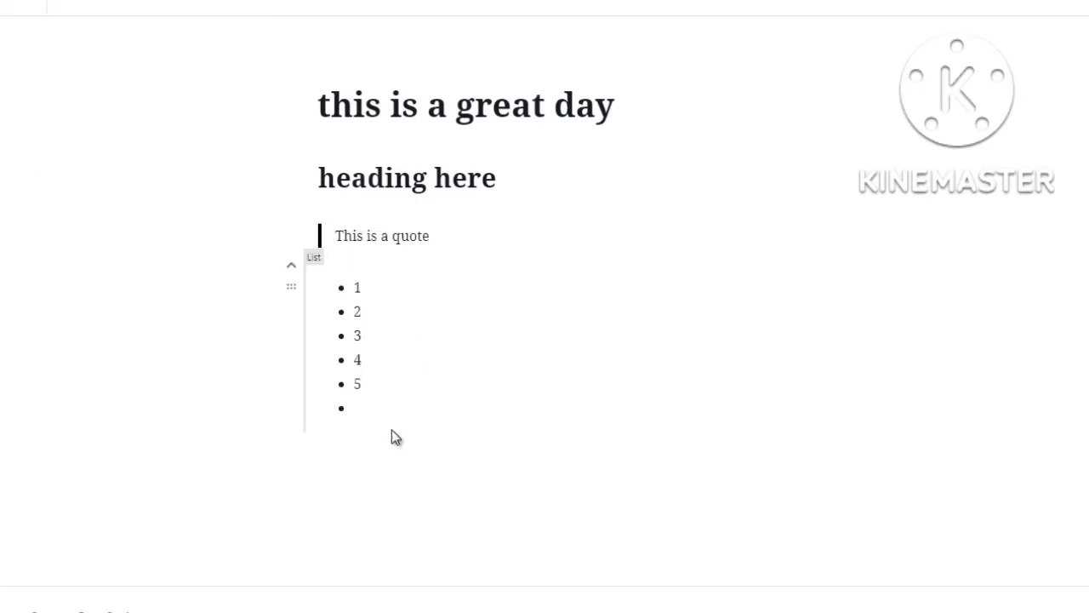
pyautogui.click(516, 433)
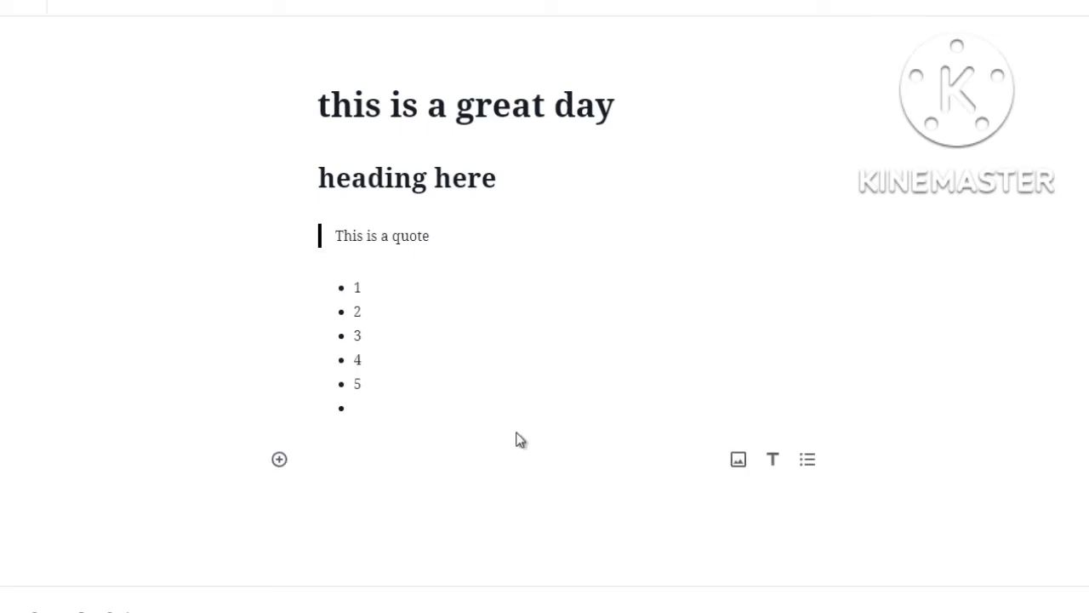
# Insert a Gallery block from the Common Blocks category below the bulleted list
pyautogui.moveTo(550, 430)
pyautogui.click(279, 460)
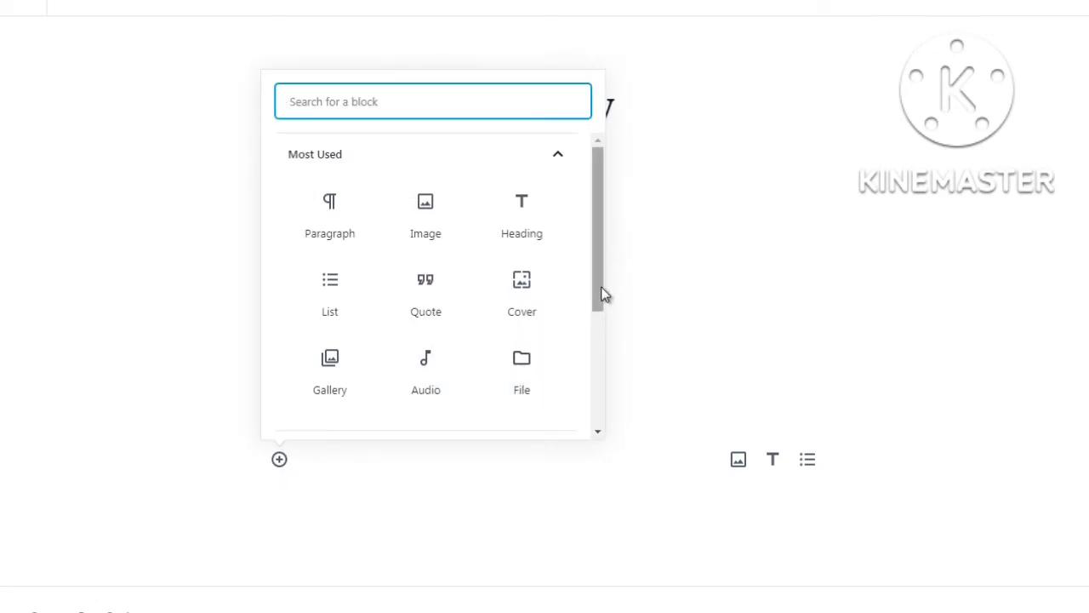
pyautogui.scroll(-4, 595, 323)
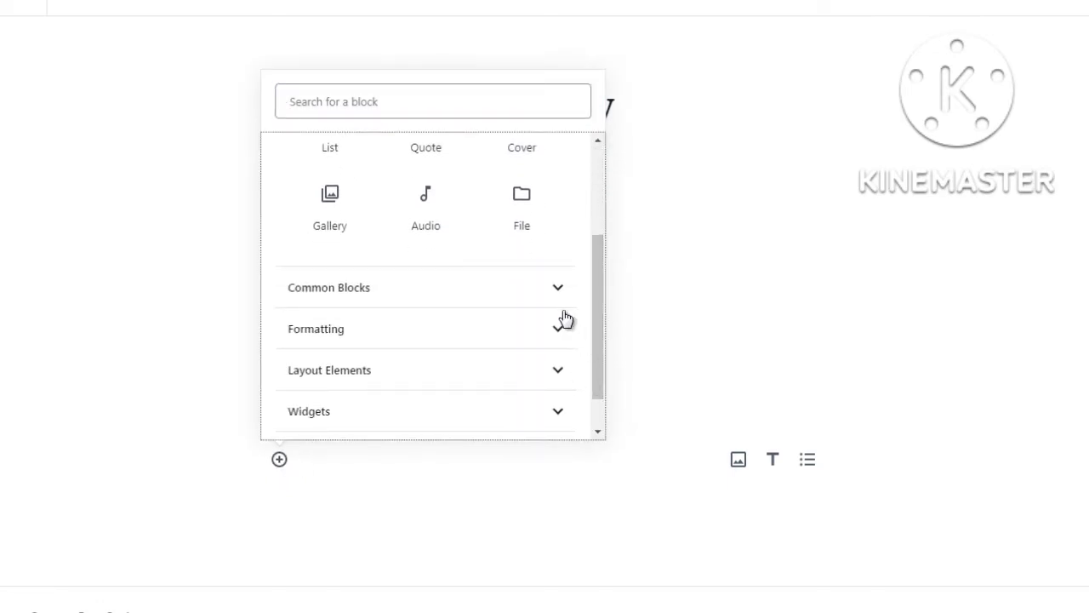
pyautogui.click(542, 294)
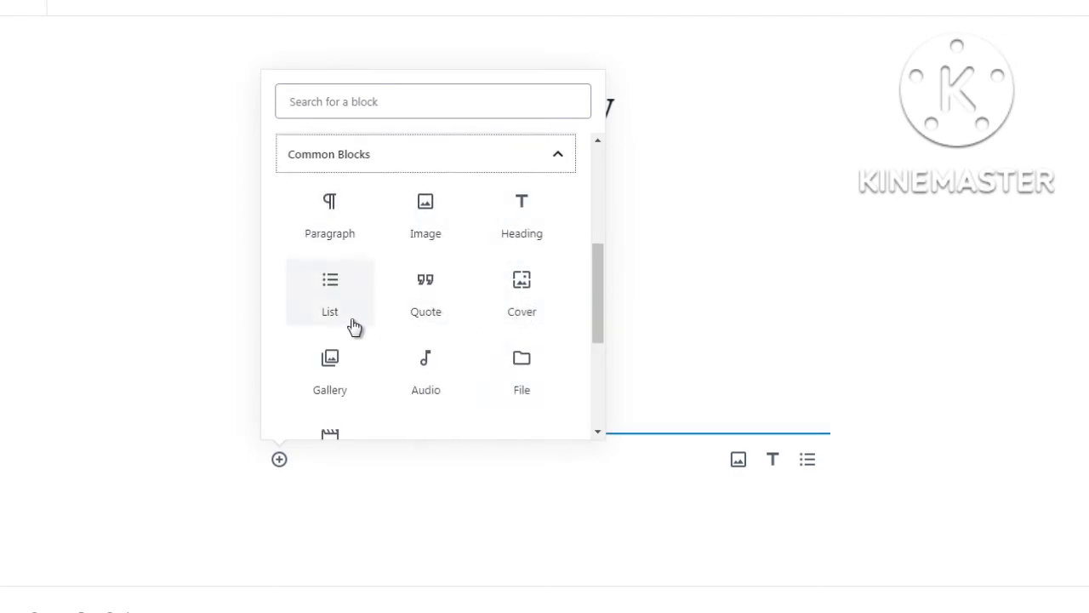
pyautogui.click(343, 373)
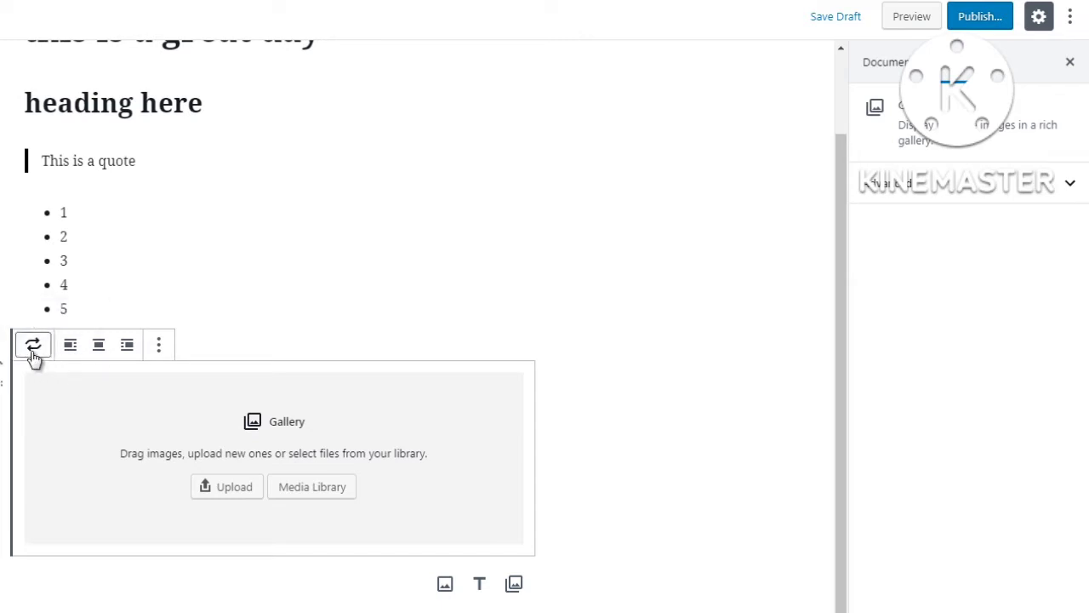
# Examine which block types the Gallery block can be transformed to, keeping it as a gallery and reselecting it
pyautogui.click(33, 354)
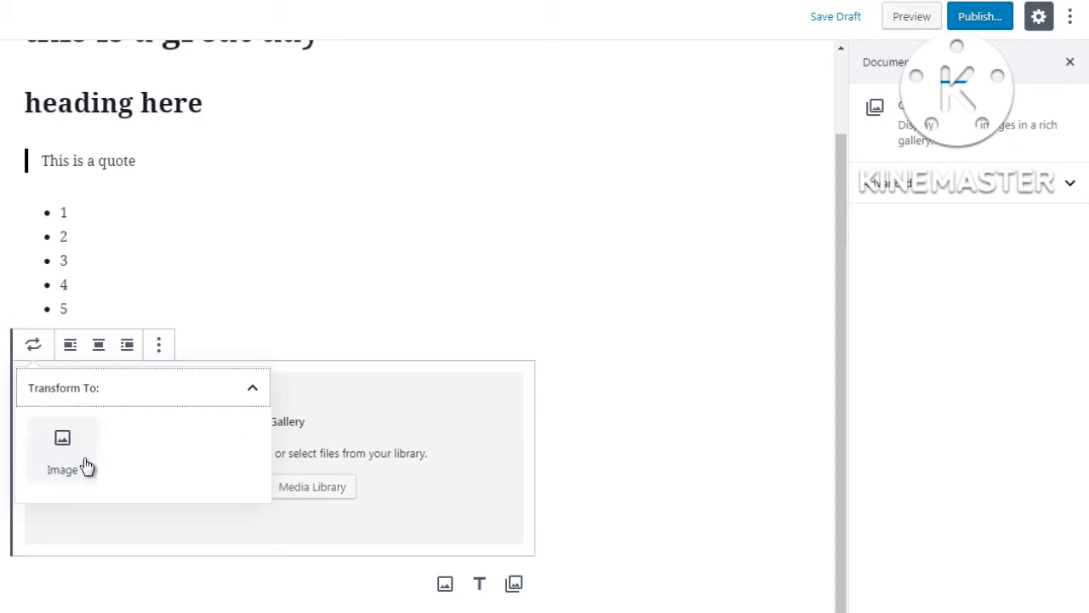
pyautogui.click(3, 463)
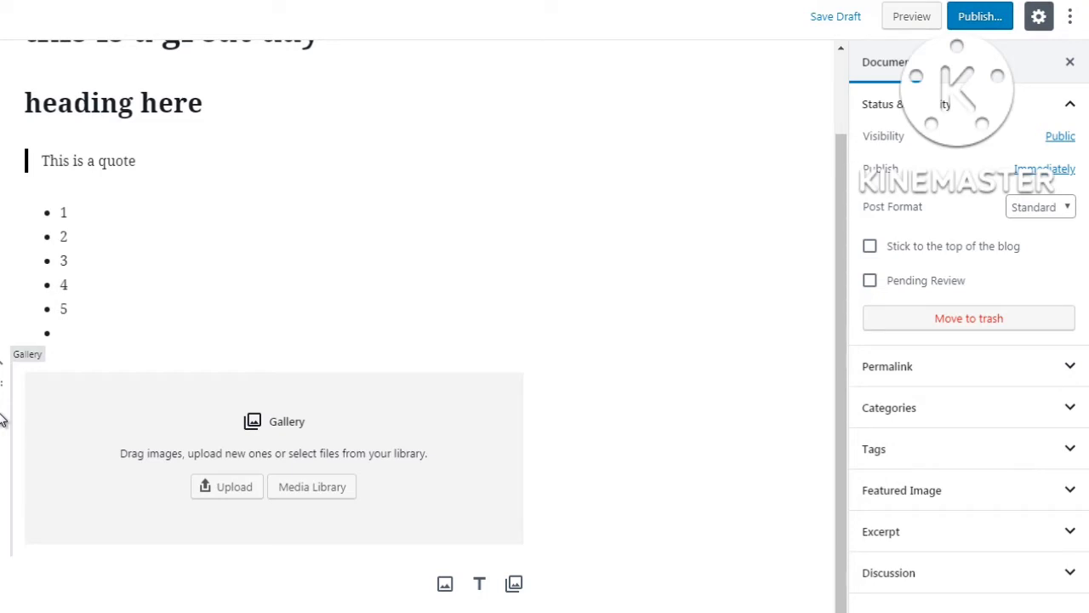
pyautogui.click(66, 417)
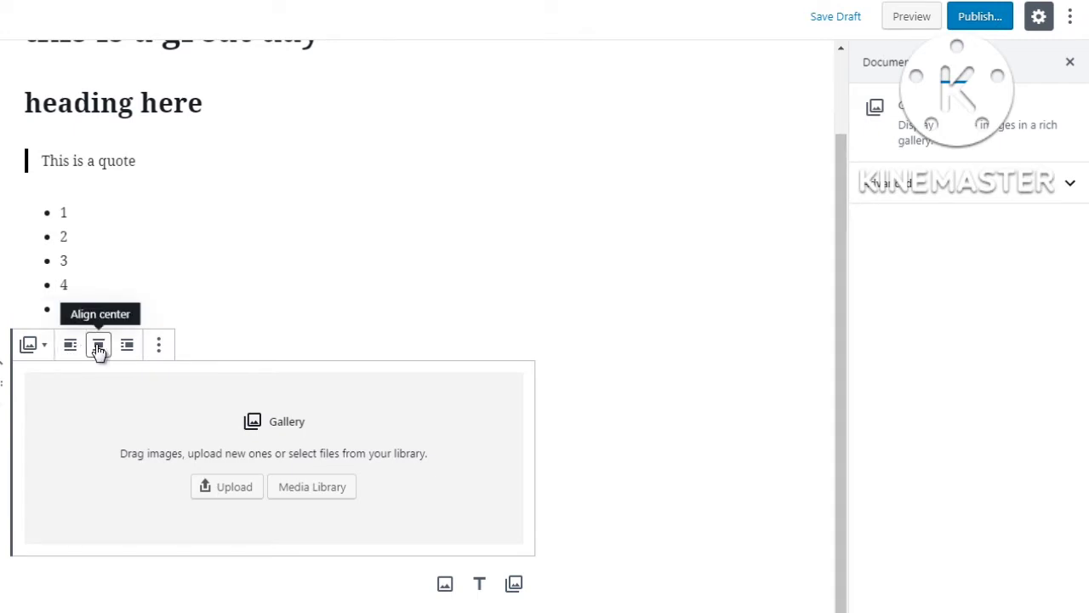
# Hide the block settings from the Gallery block's options and show them again
pyautogui.click(159, 348)
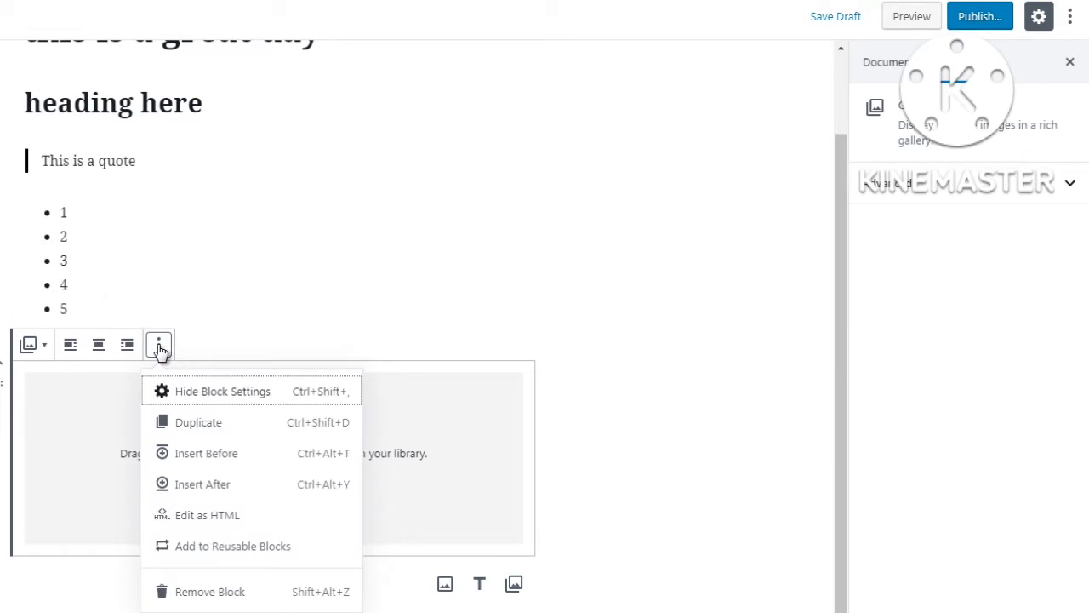
pyautogui.click(220, 405)
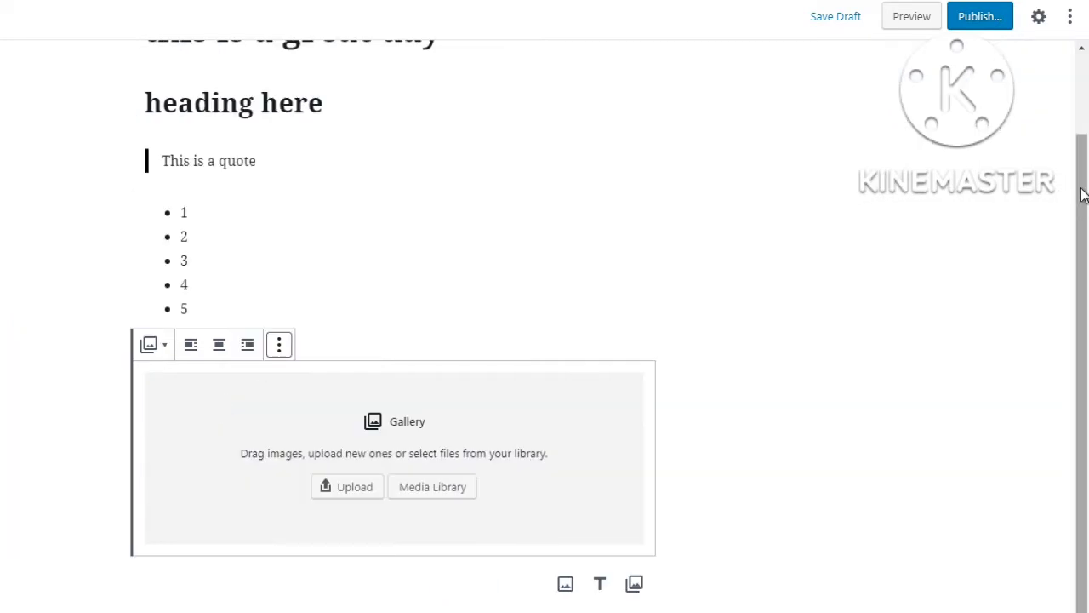
pyautogui.moveTo(1080, 188); pyautogui.dragTo(1083, 126)
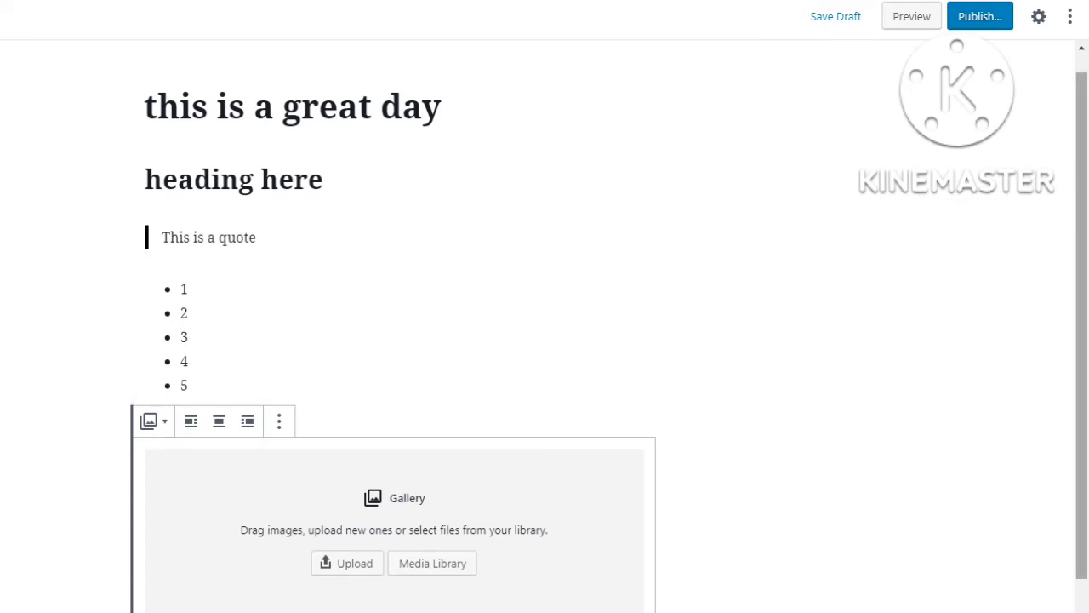
pyautogui.moveTo(1085, 228)
pyautogui.mouseDown()
pyautogui.moveTo(1087, 206)
pyautogui.moveTo(1088, 224)
pyautogui.mouseUp()
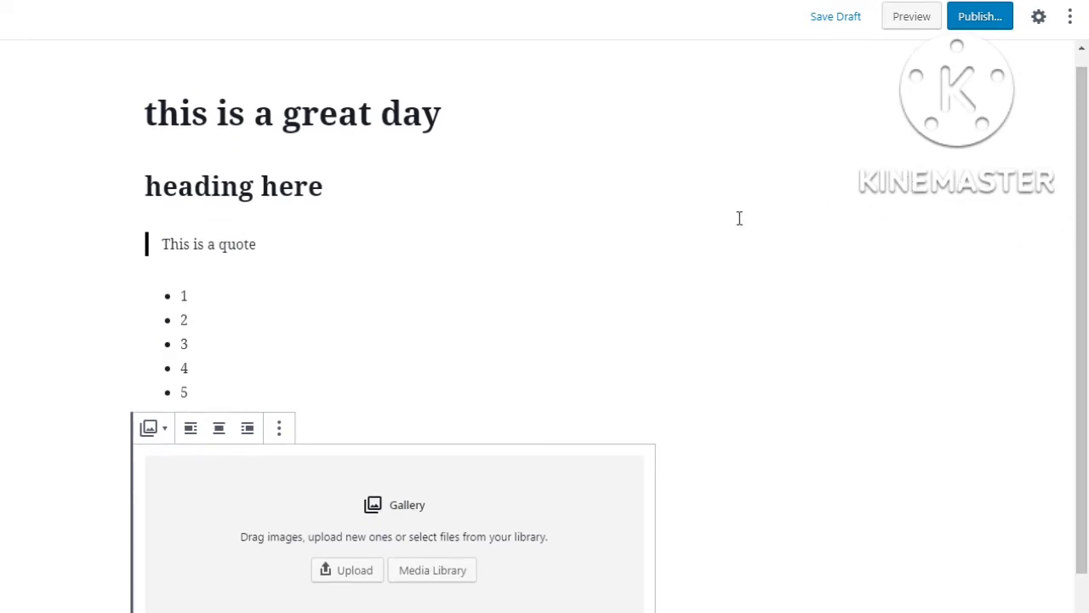
pyautogui.click(280, 429)
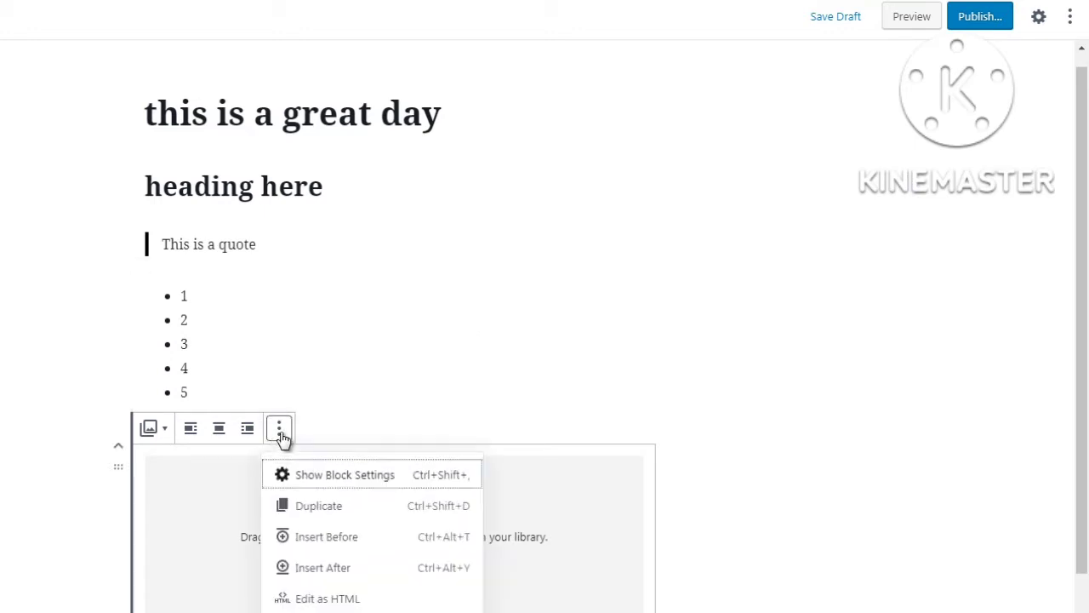
pyautogui.click(337, 477)
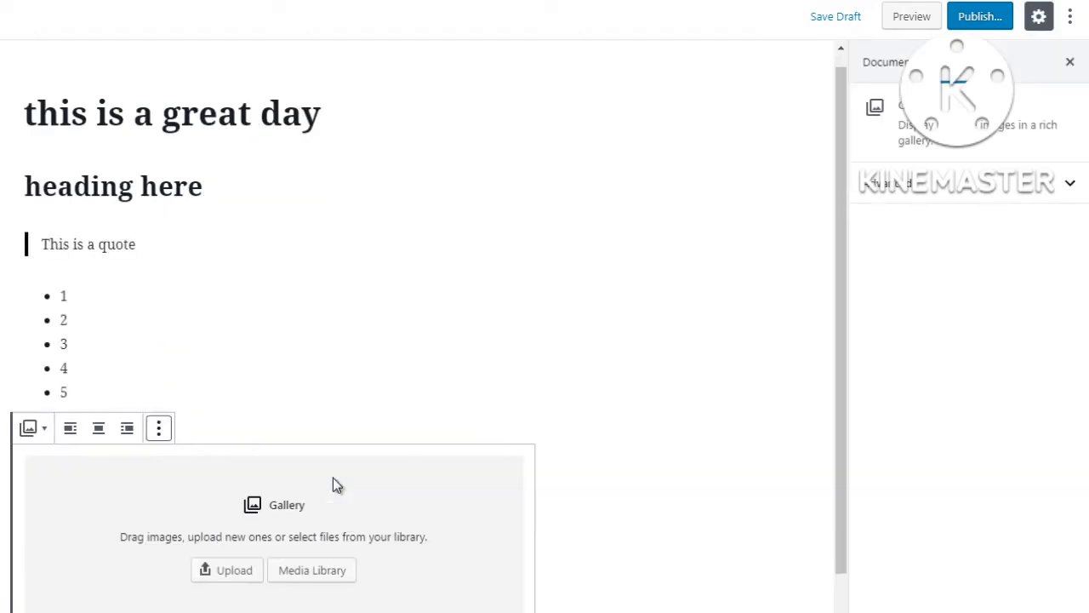
# Duplicate the empty Gallery block and remove the duplicate
pyautogui.click(160, 436)
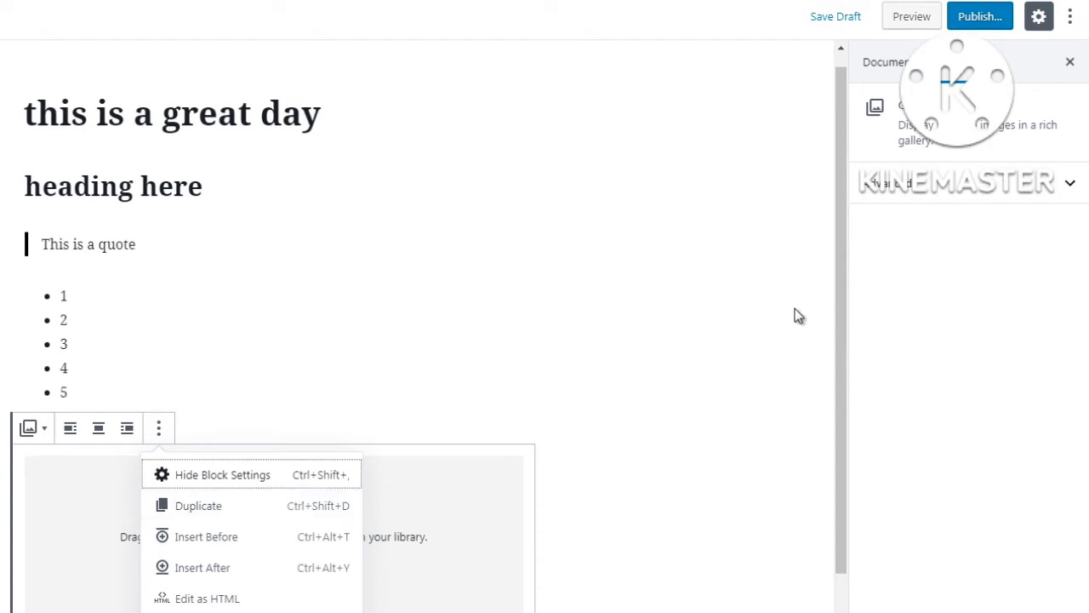
pyautogui.moveTo(848, 308); pyautogui.dragTo(635, 394)
pyautogui.click(598, 376)
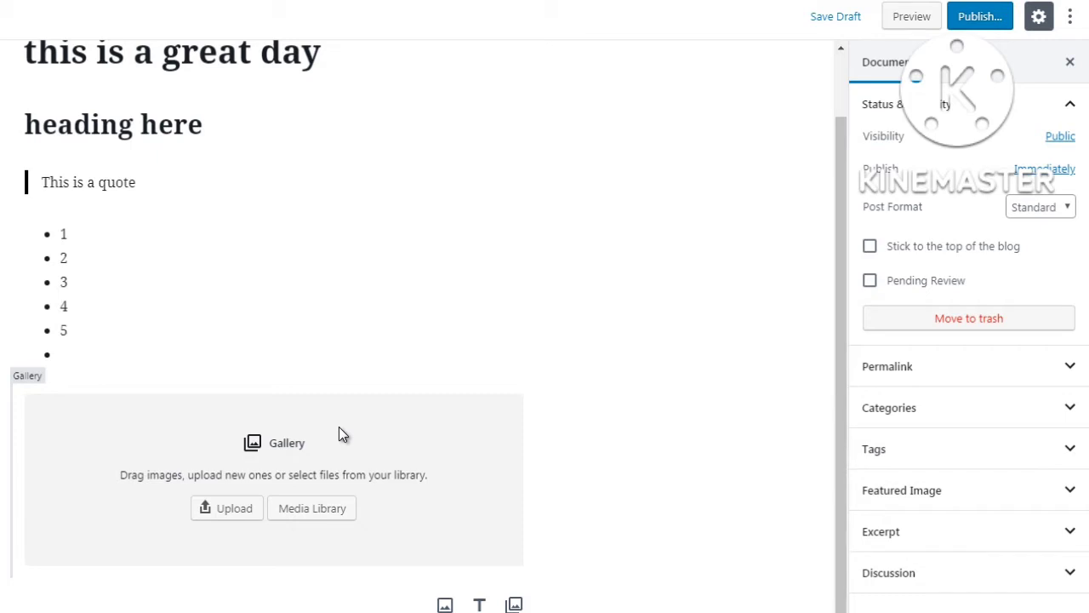
pyautogui.click(137, 414)
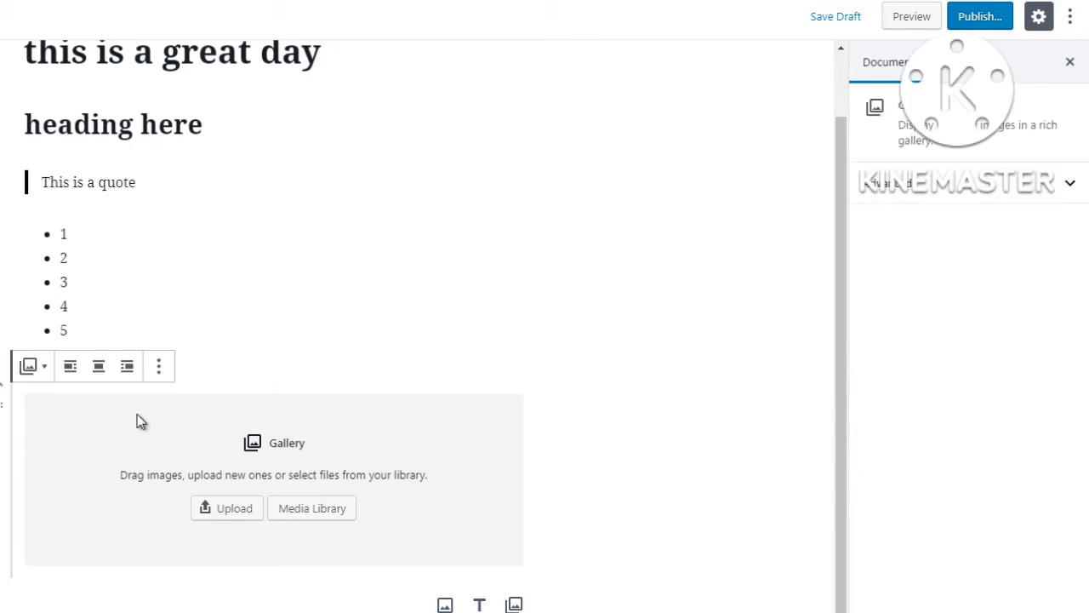
pyautogui.click(158, 367)
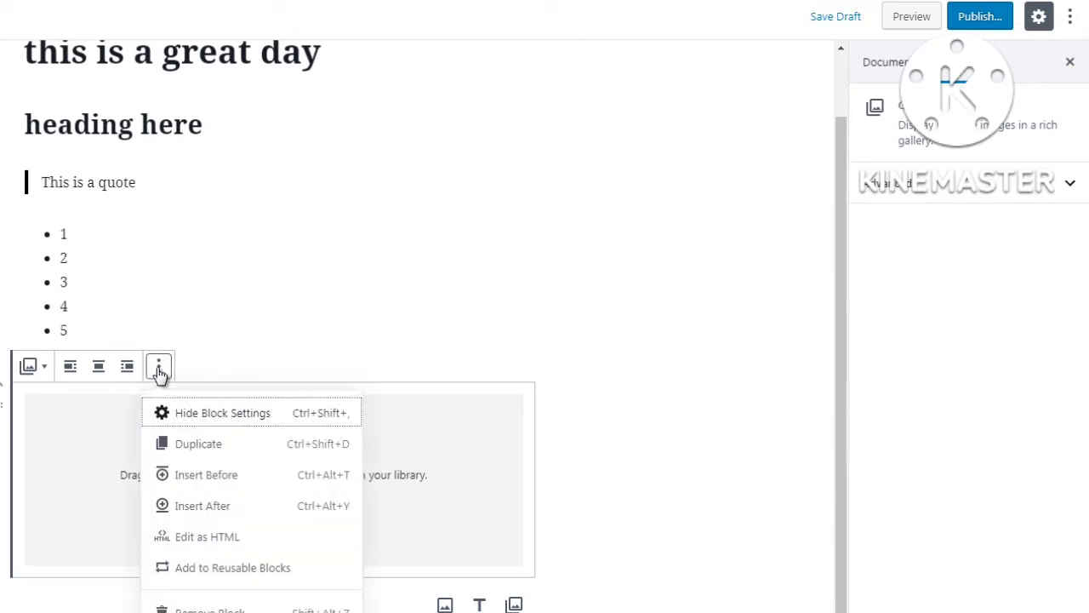
pyautogui.click(219, 446)
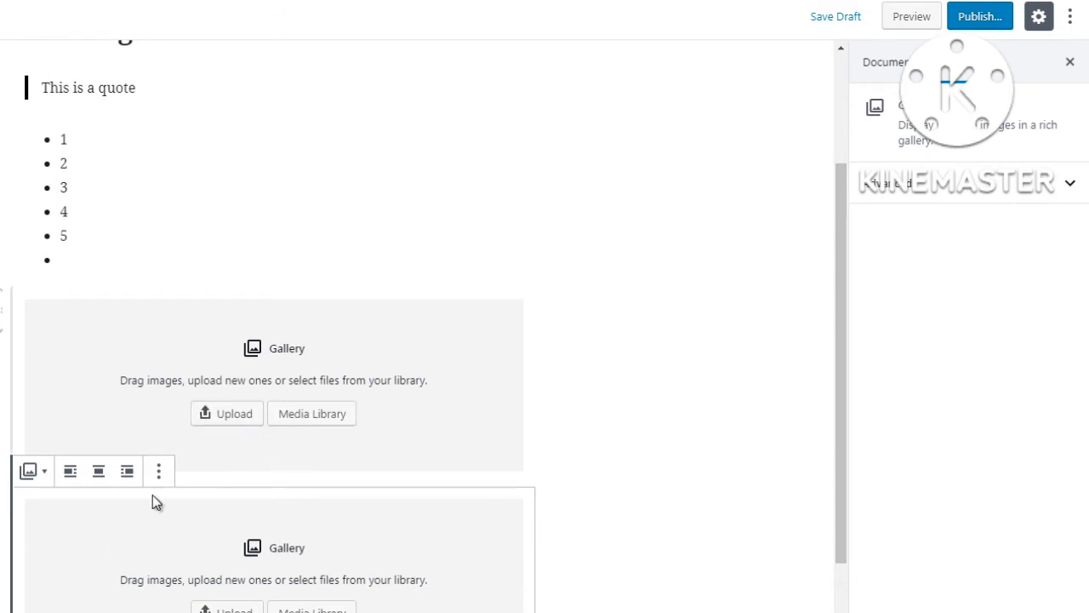
pyautogui.click(158, 472)
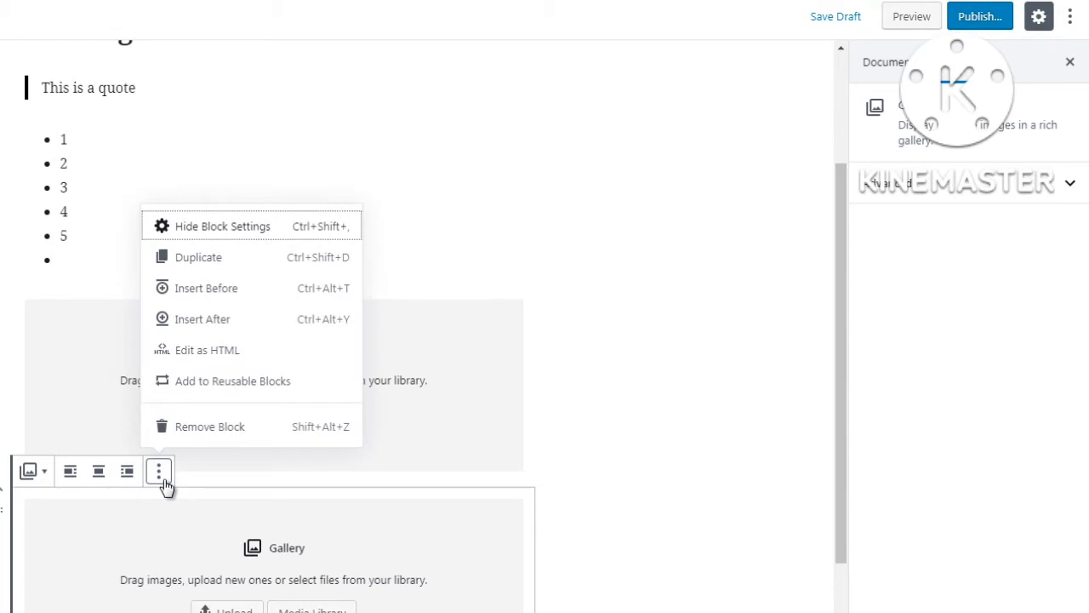
pyautogui.click(209, 428)
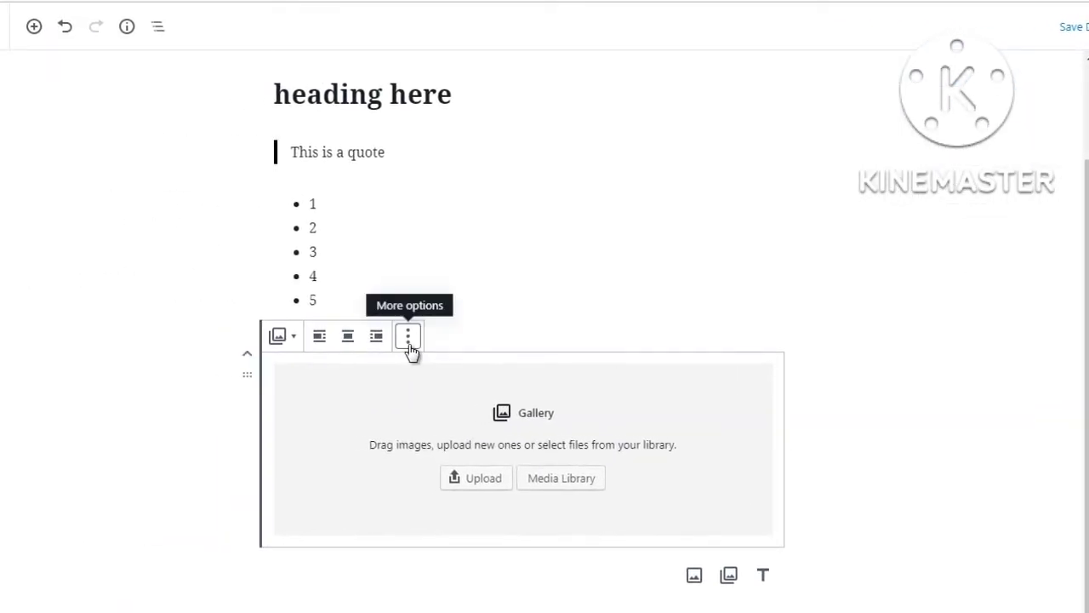
# Insert an empty paragraph block before the Gallery block and review the gallery's other block options without applying any
pyautogui.click(409, 341)
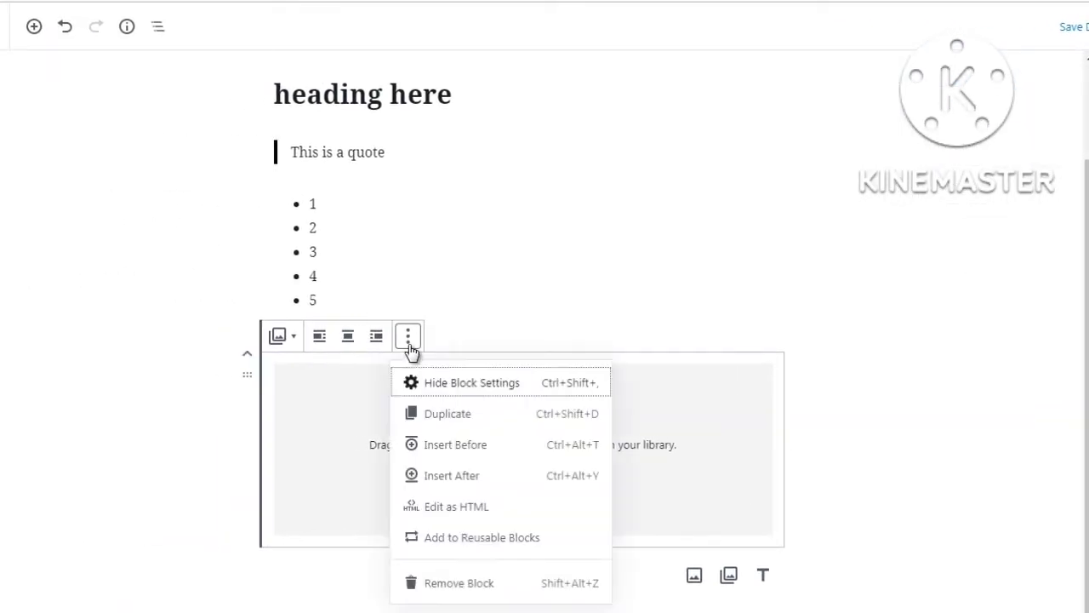
pyautogui.click(434, 453)
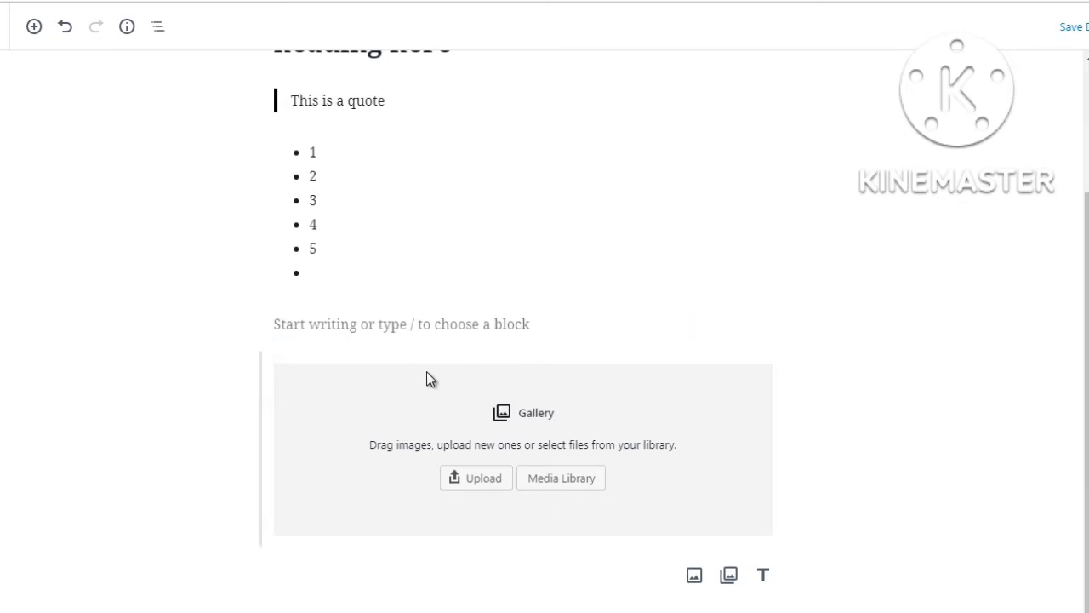
pyautogui.click(398, 386)
pyautogui.click(407, 339)
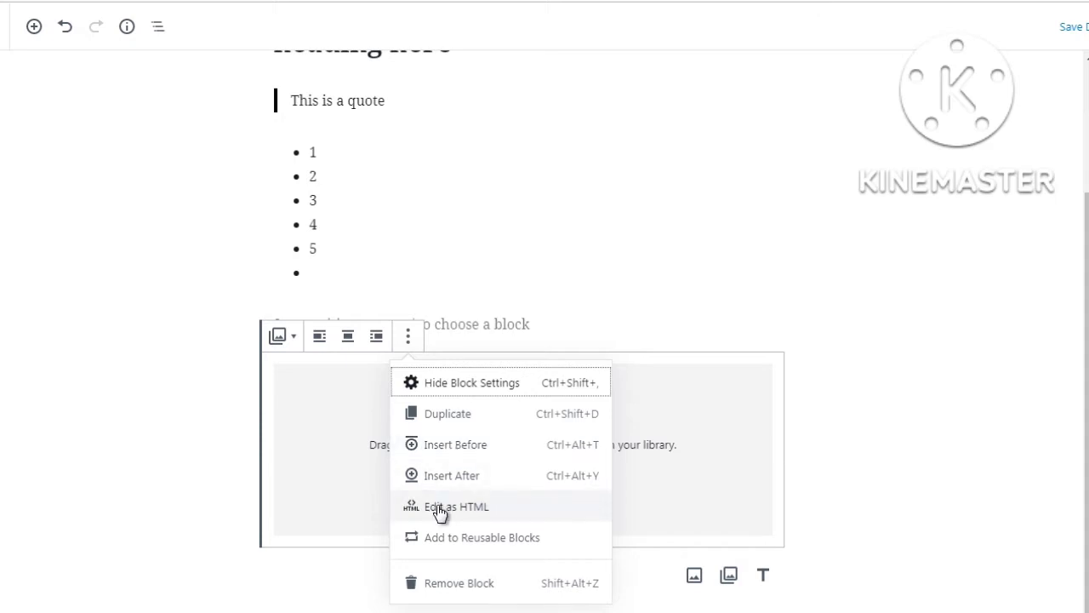
pyautogui.click(183, 336)
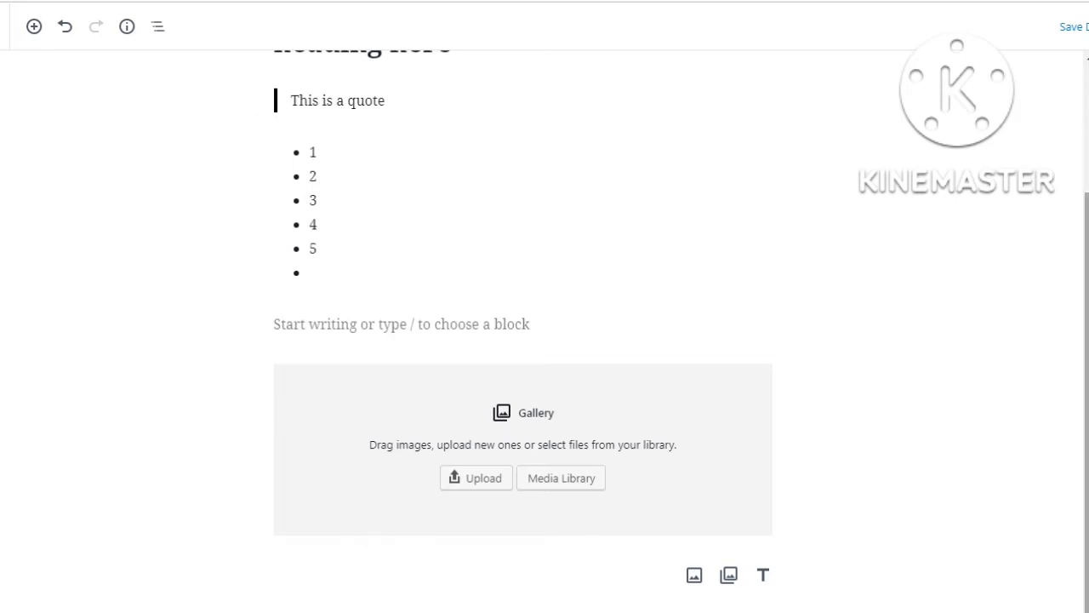
pyautogui.scroll(1, 641, 238)
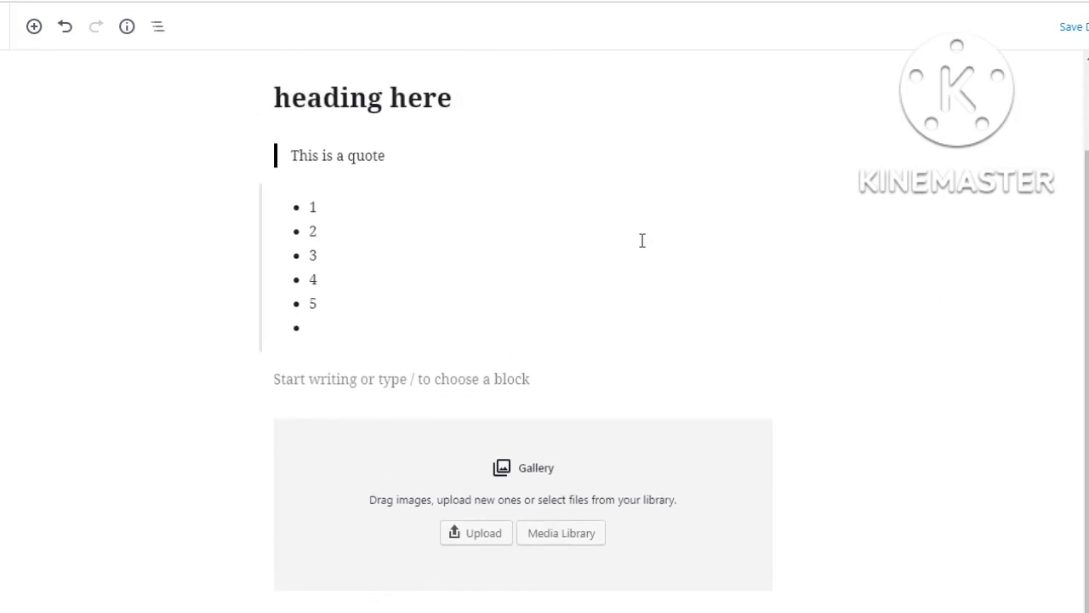
pyautogui.click(354, 272)
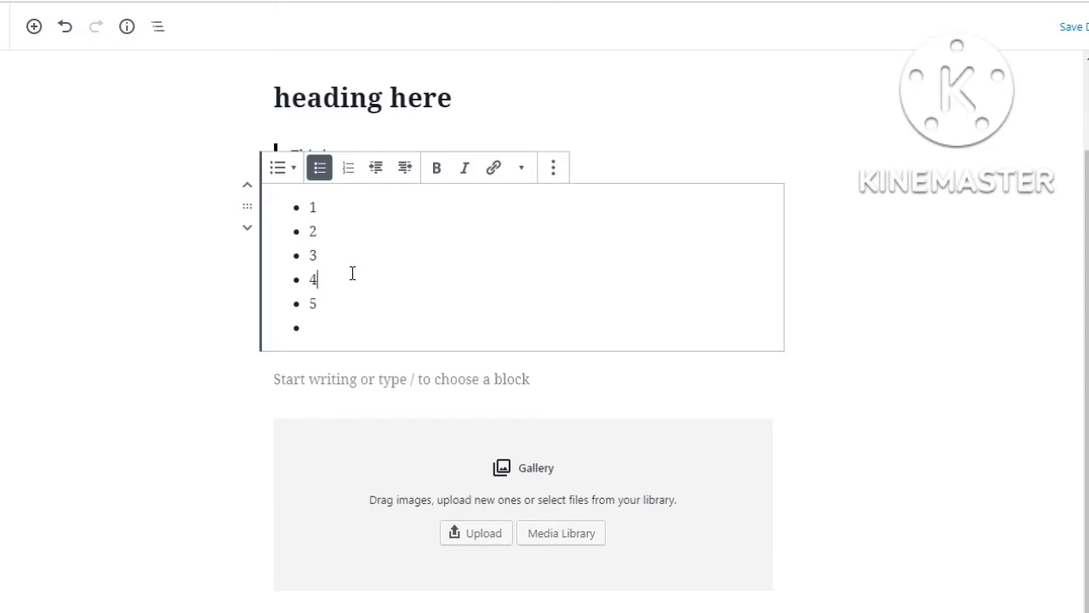
pyautogui.click(216, 353)
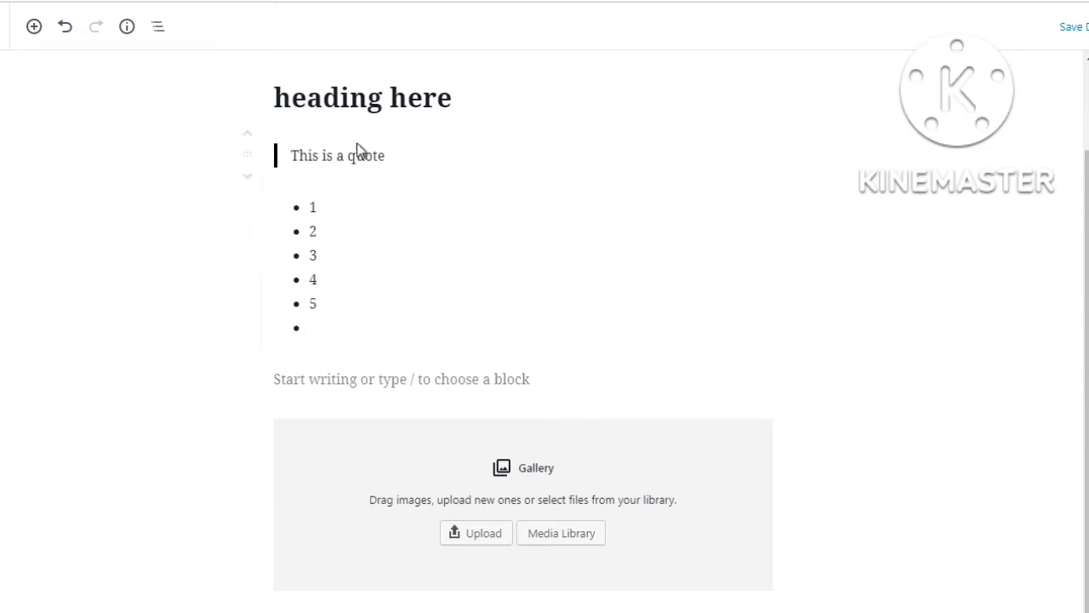
pyautogui.click(349, 157)
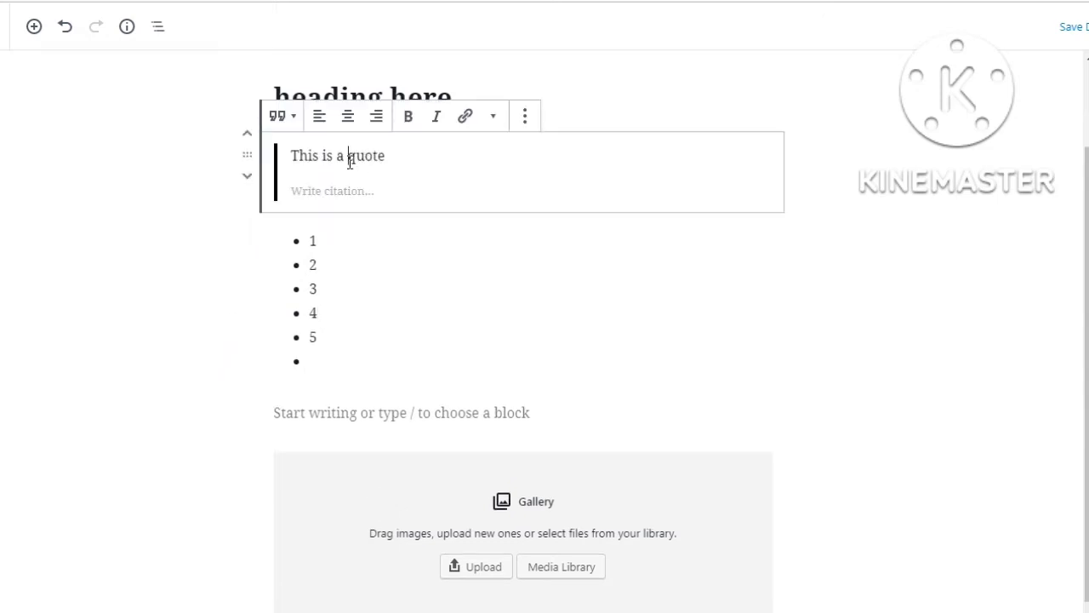
pyautogui.click(201, 295)
# Insert a Paragraph block between the quote and the bulleted list containing the text "this is a paragraph"
pyautogui.moveTo(452, 174)
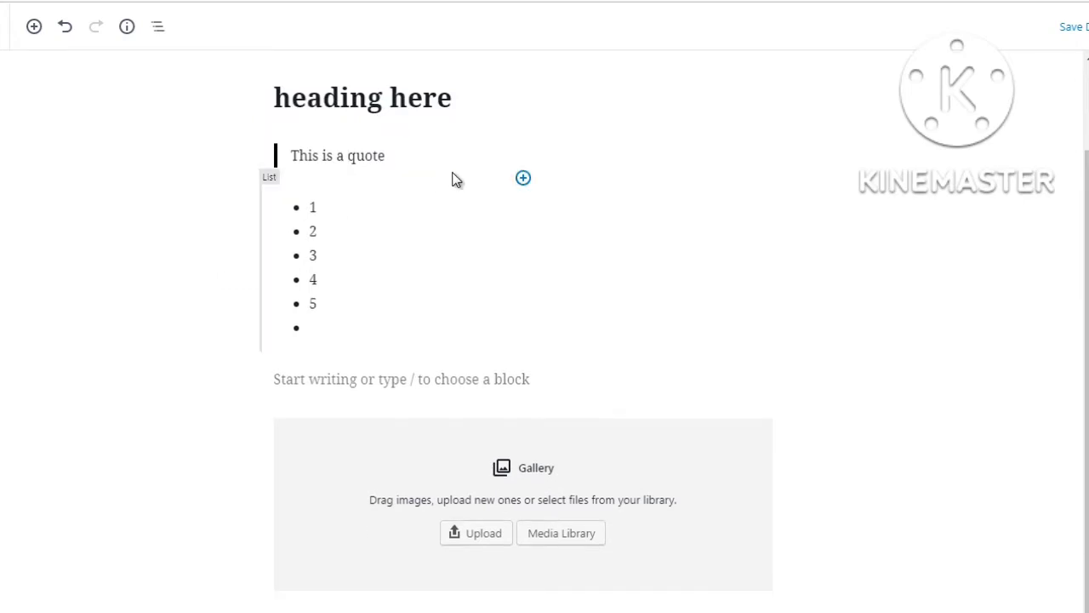
pyautogui.click(523, 180)
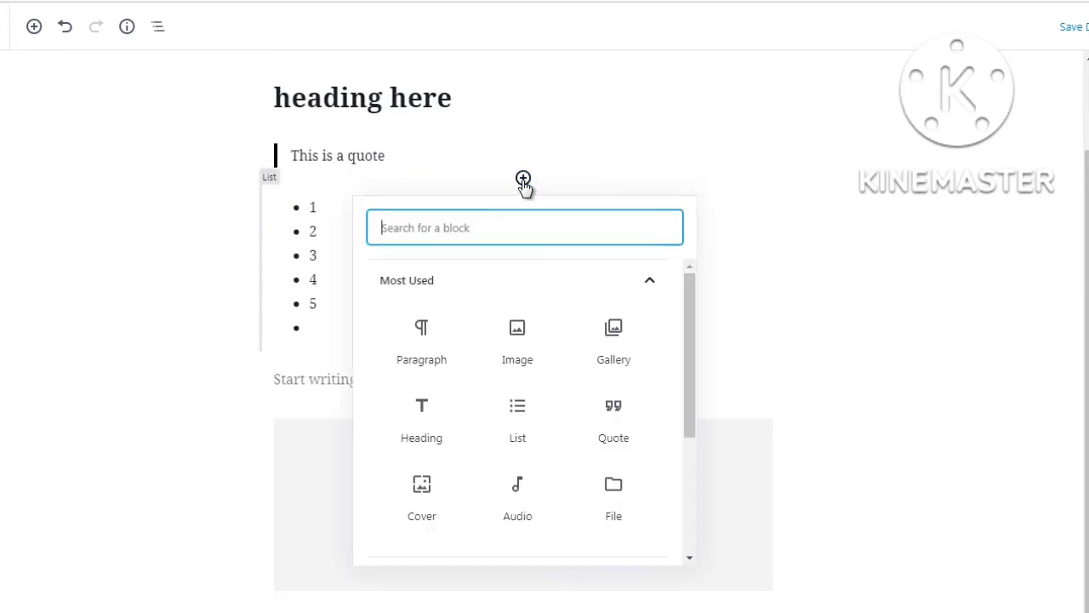
pyautogui.click(420, 336)
pyautogui.click(420, 338)
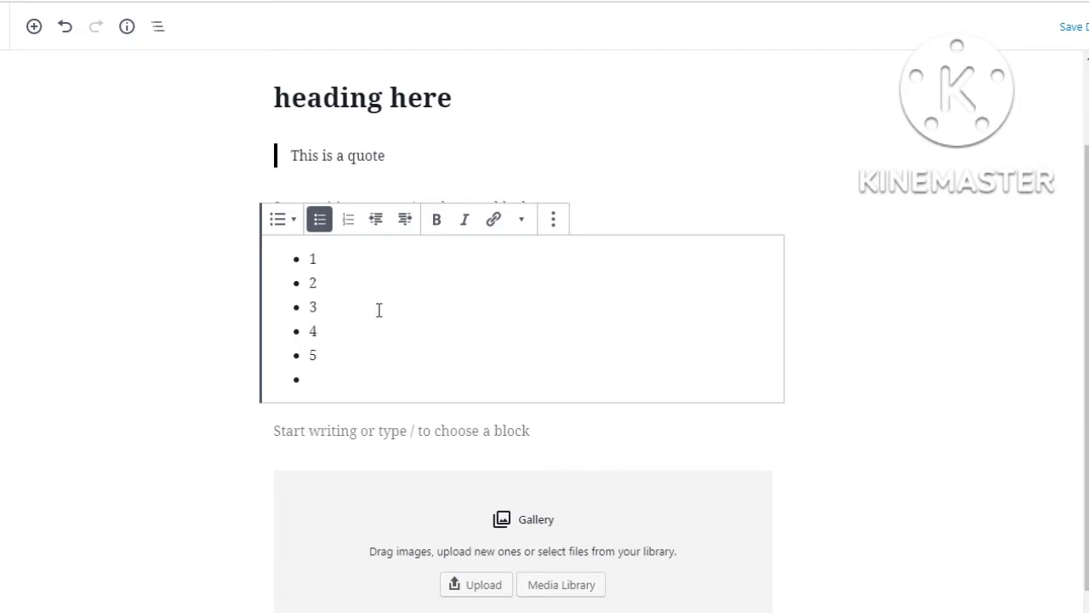
pyautogui.click(327, 206)
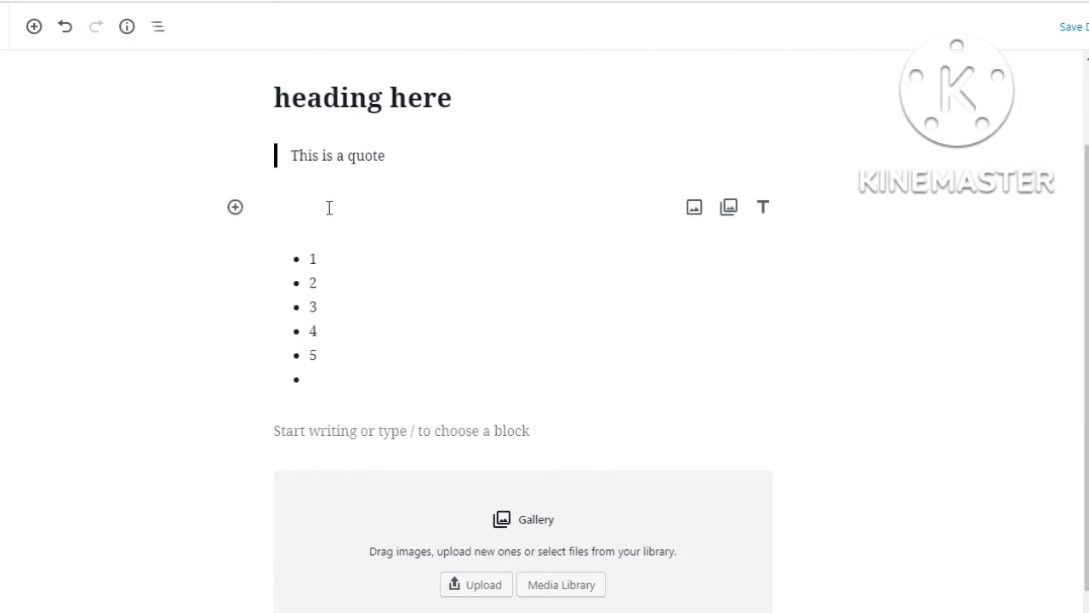
pyautogui.write('this is a p')
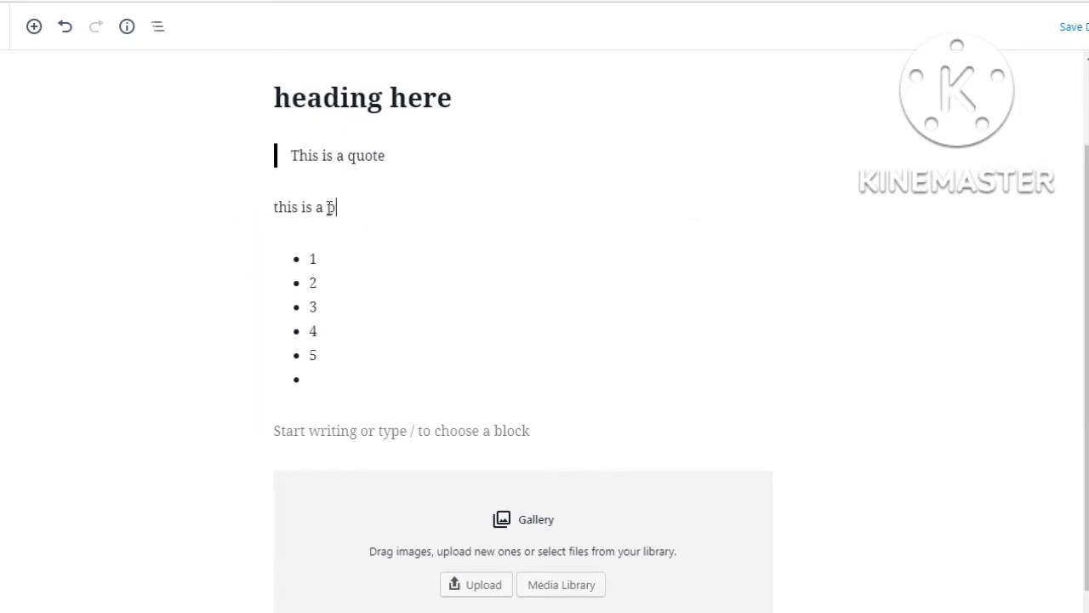
pyautogui.write('aragraph')
pyautogui.click(224, 258)
# Show the new paragraph block as editable HTML
pyautogui.click(304, 210)
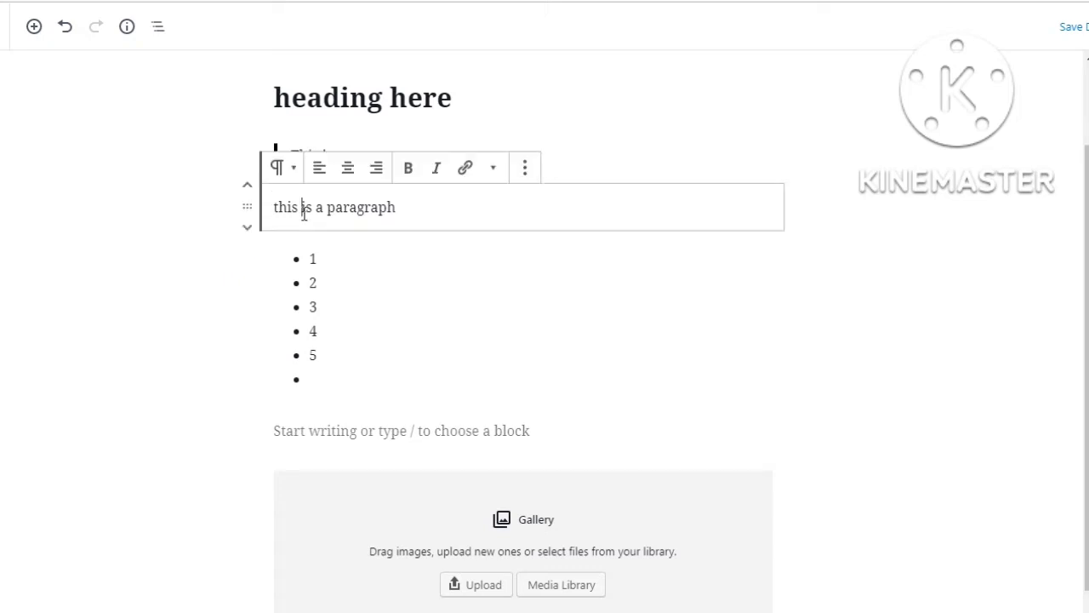
pyautogui.click(525, 169)
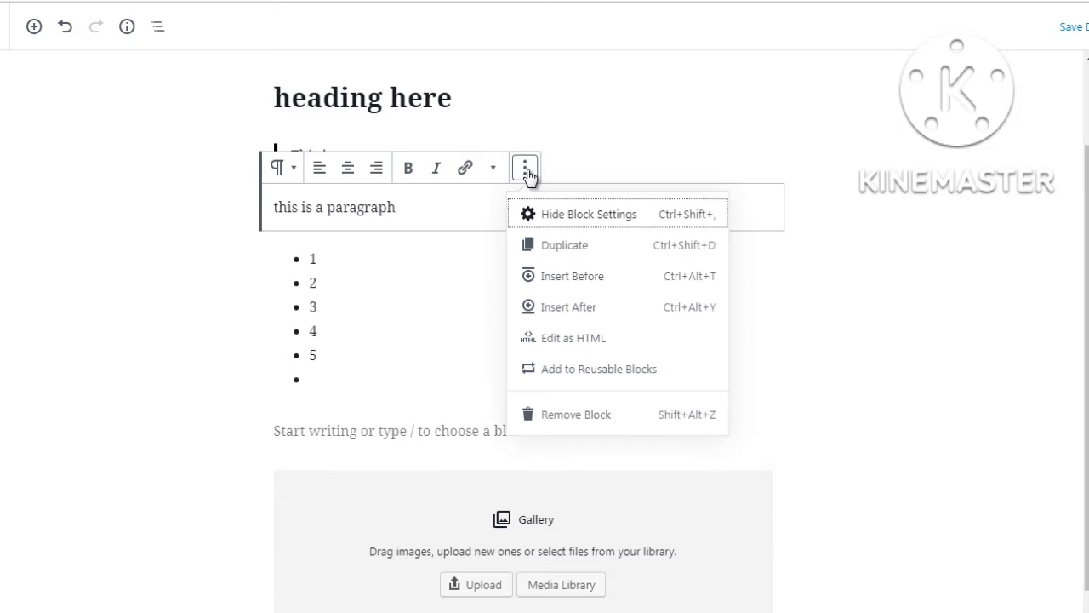
pyautogui.click(561, 339)
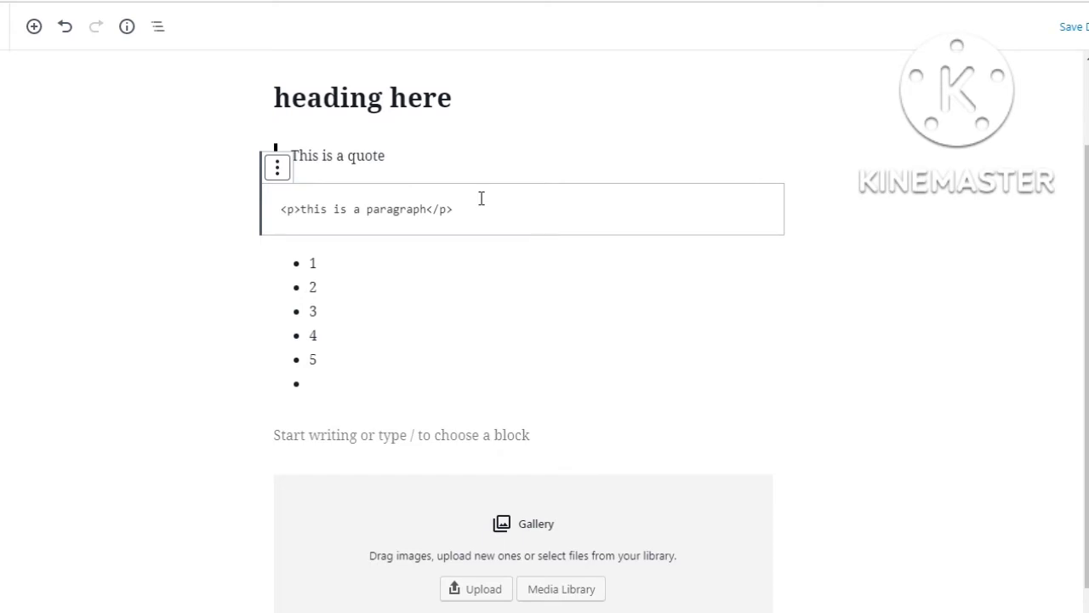
# Add the paragraph to the reusable blocks and save it under the name Template1
pyautogui.click(282, 173)
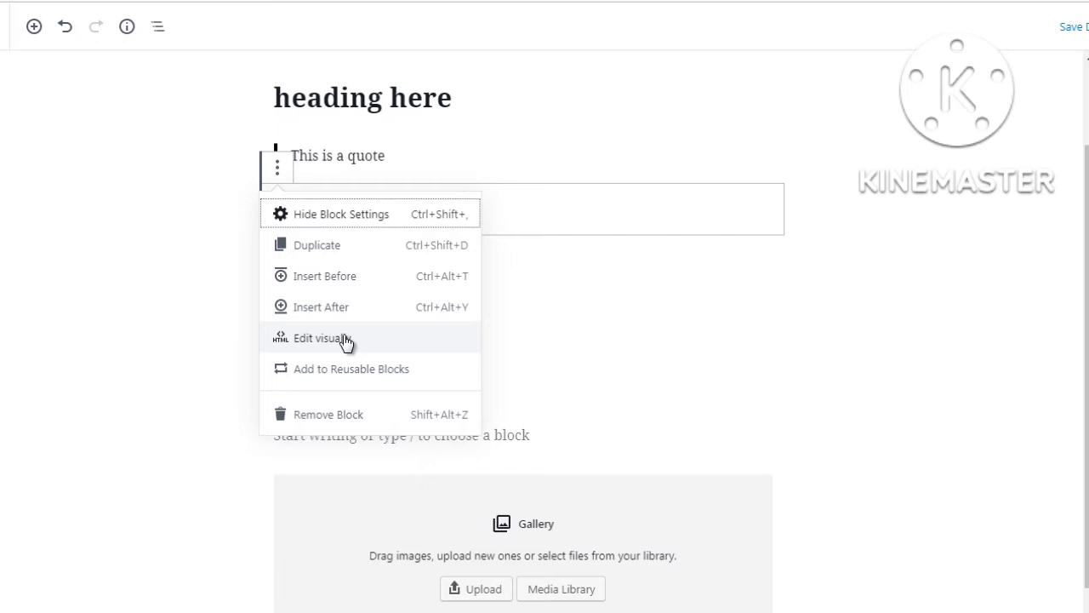
pyautogui.click(296, 371)
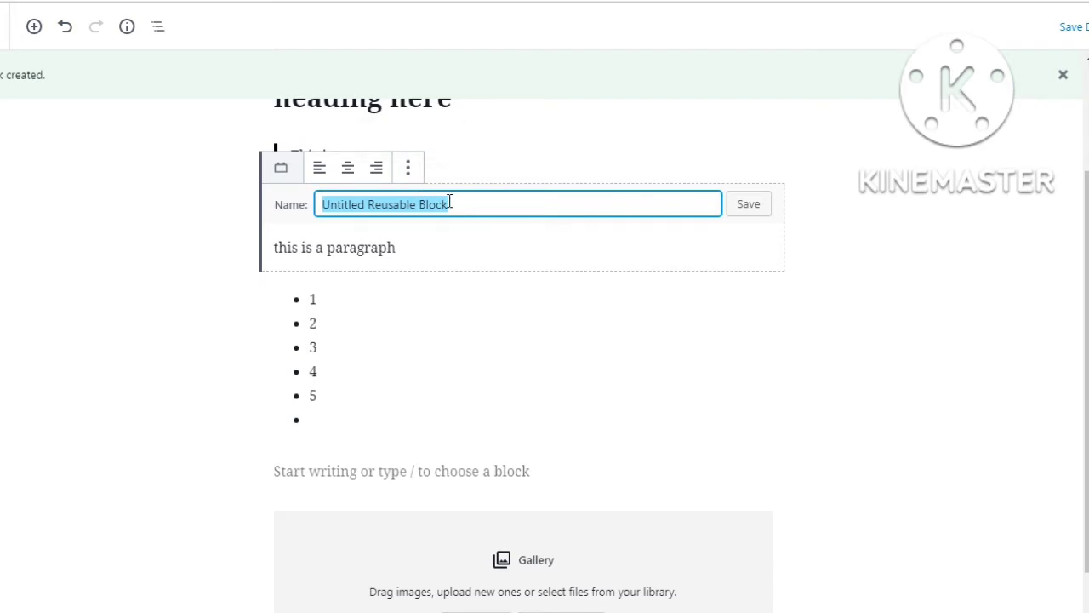
pyautogui.write('Template1')
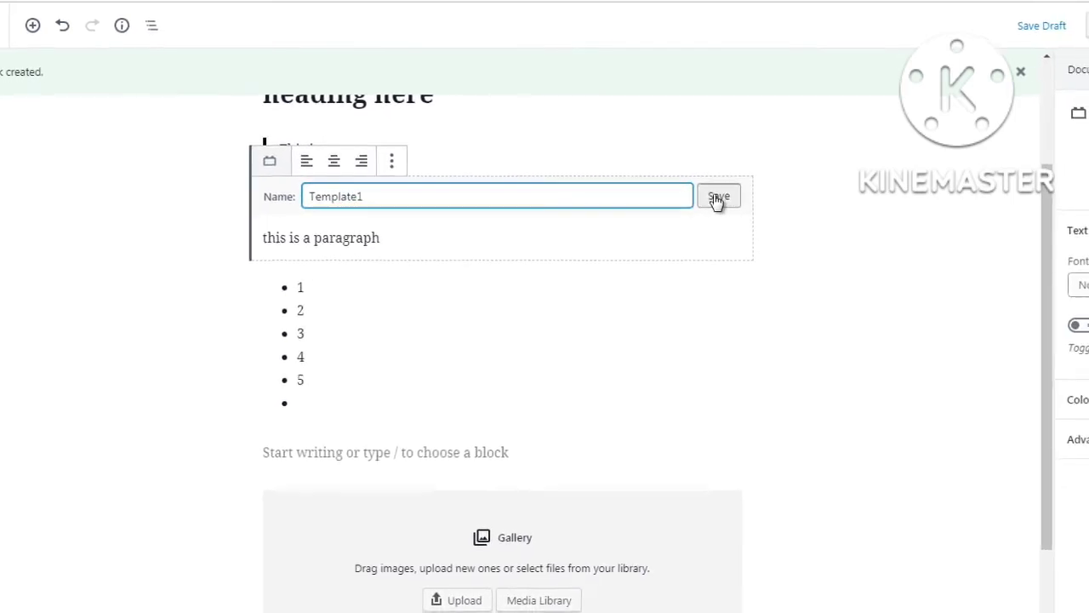
pyautogui.click(718, 197)
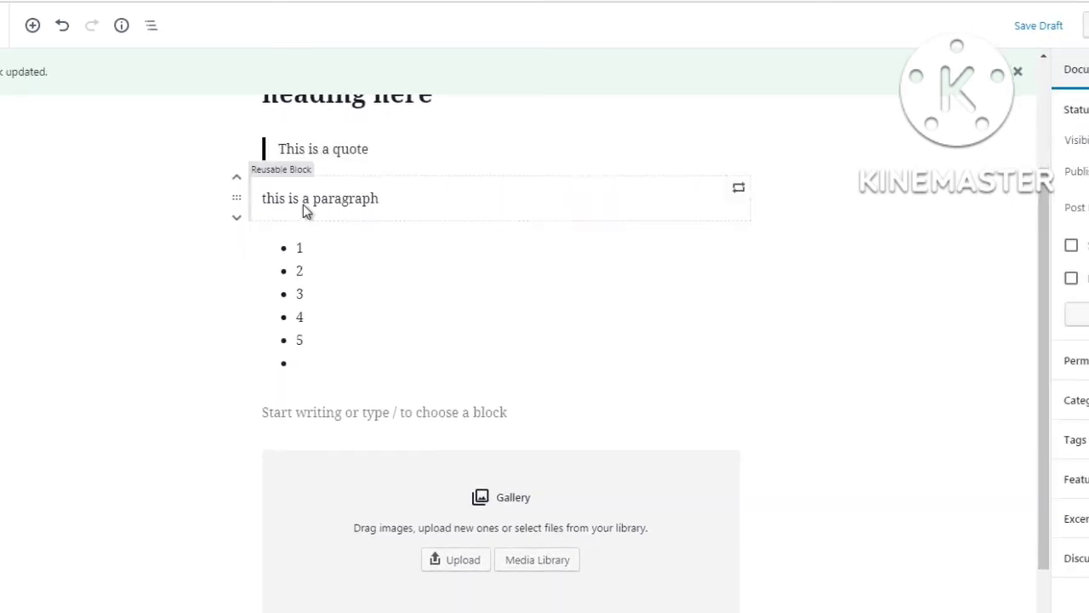
# Insert the reusable block Template1 between the existing paragraph and the bulleted list
pyautogui.click(501, 221)
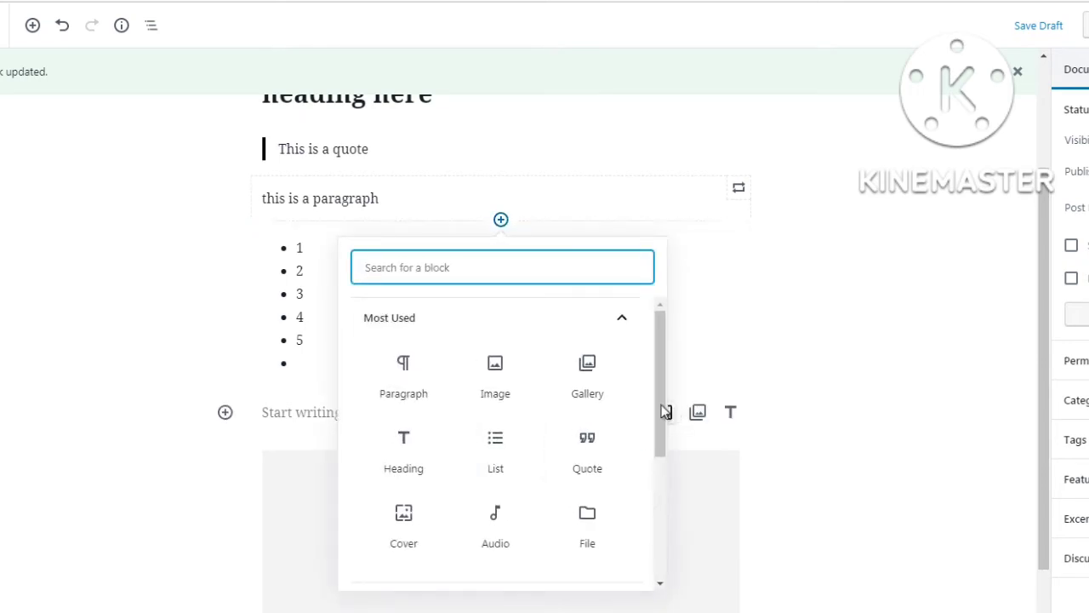
pyautogui.click(661, 423)
pyautogui.moveTo(660, 418); pyautogui.dragTo(657, 550)
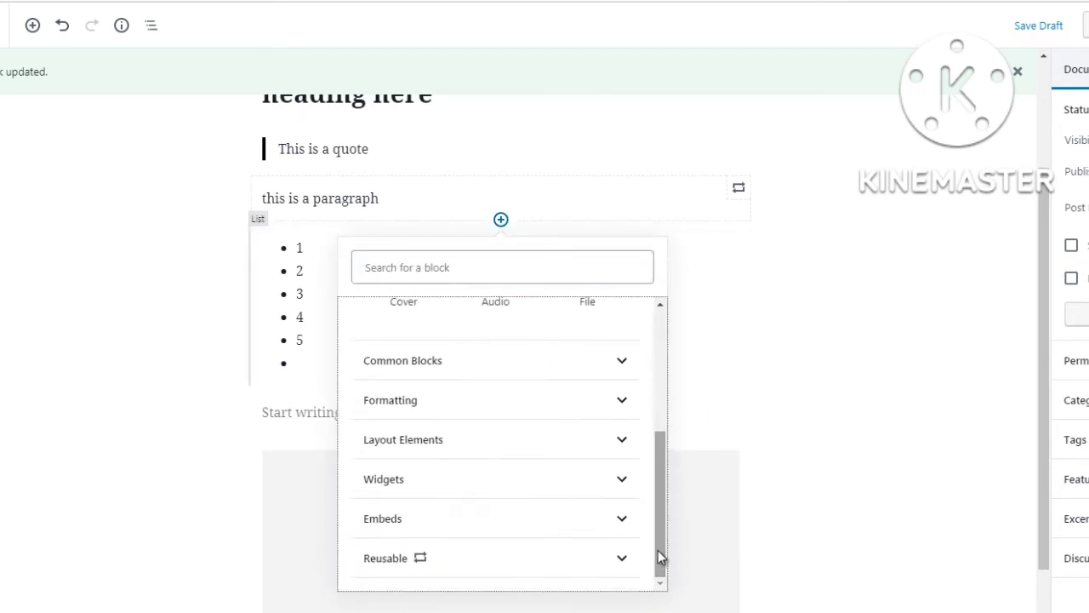
pyautogui.click(601, 560)
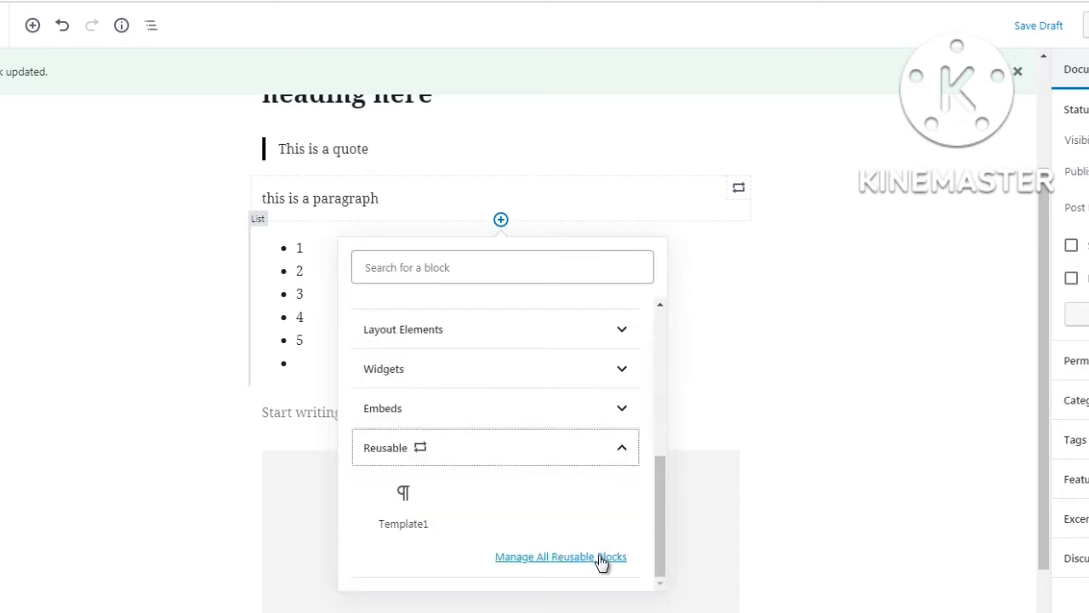
pyautogui.click(404, 506)
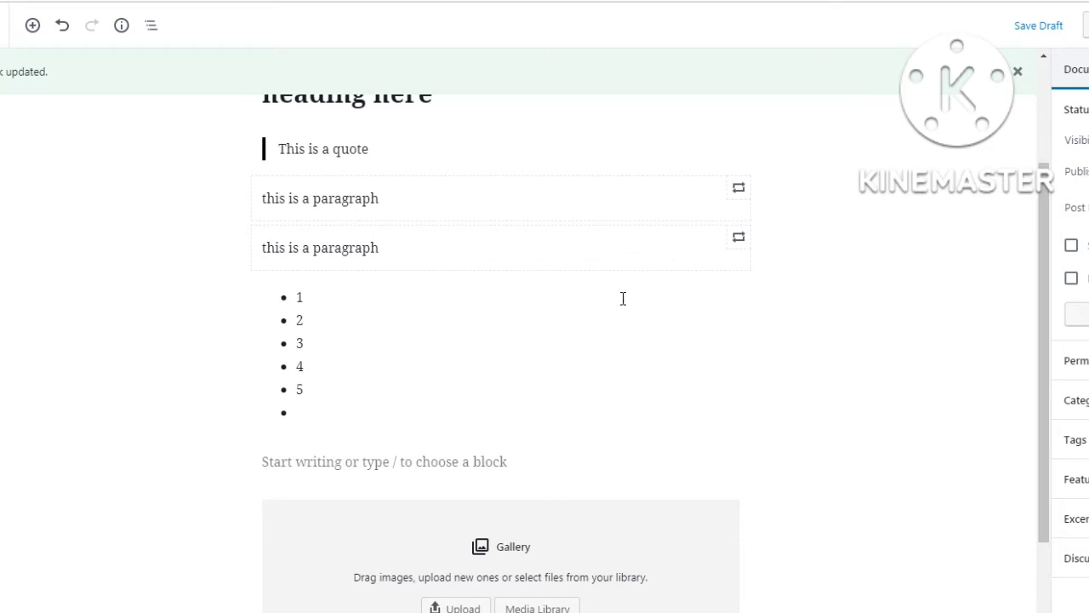
# Add an empty Image block after the Gallery block at the end of the post
pyautogui.scroll(-1, 1043, 372)
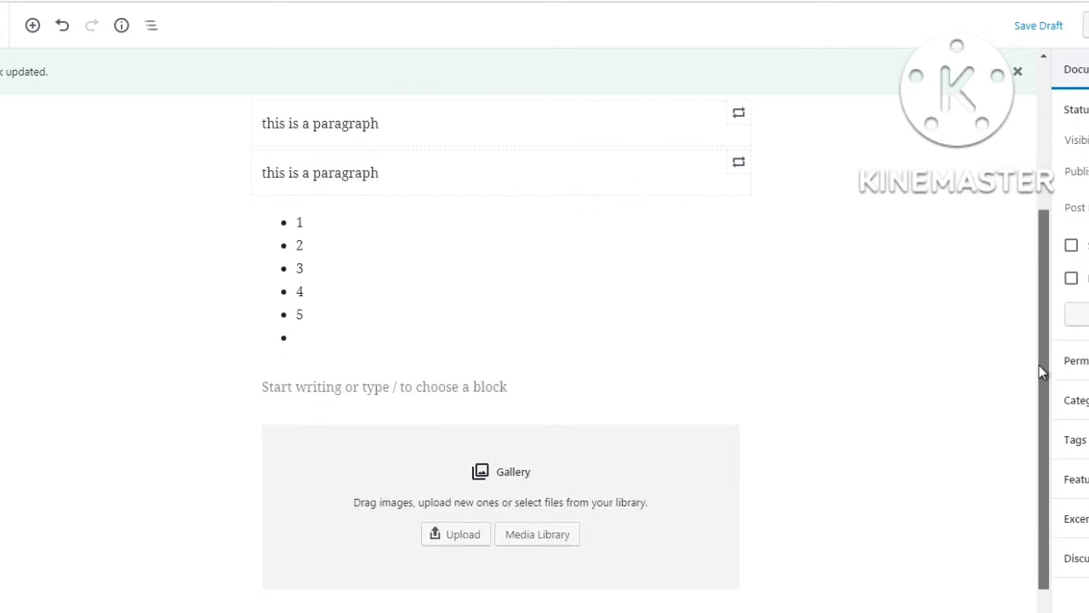
pyautogui.moveTo(1039, 365); pyautogui.dragTo(1040, 390)
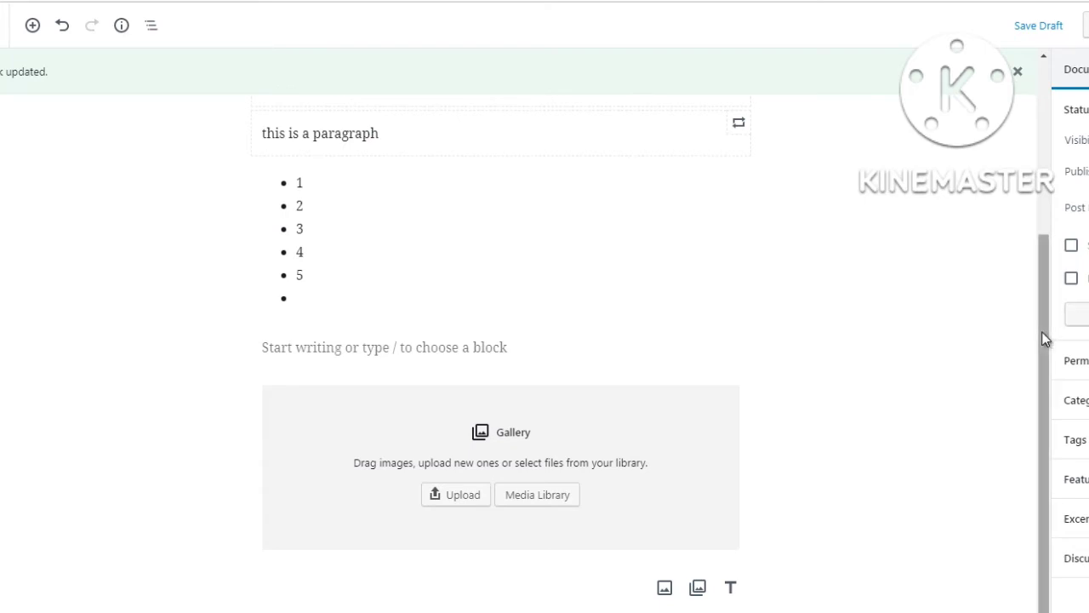
pyautogui.scroll(-1, 1040, 400)
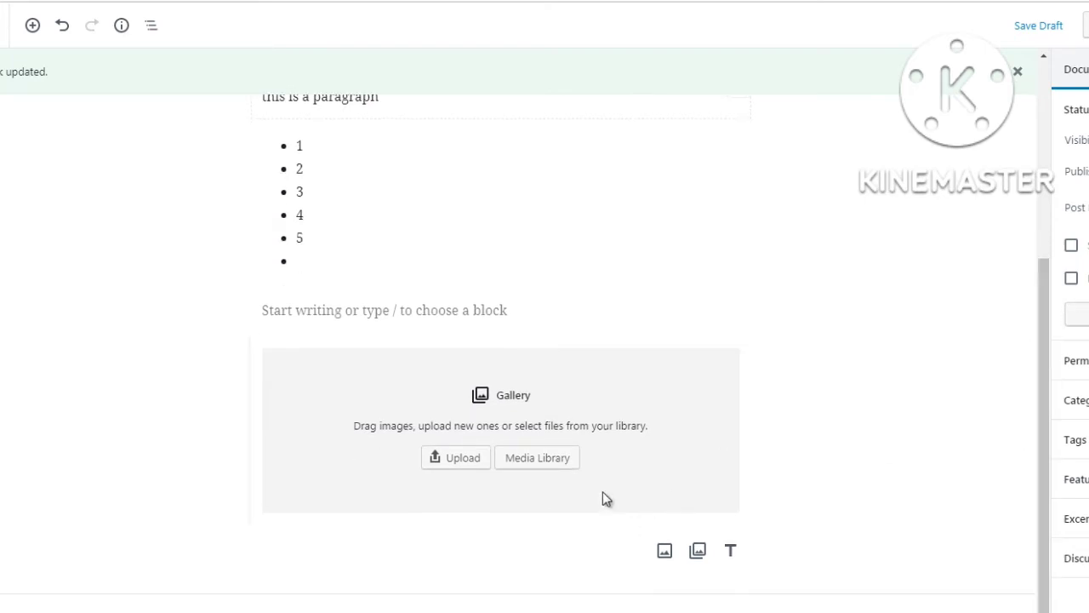
pyautogui.click(592, 457)
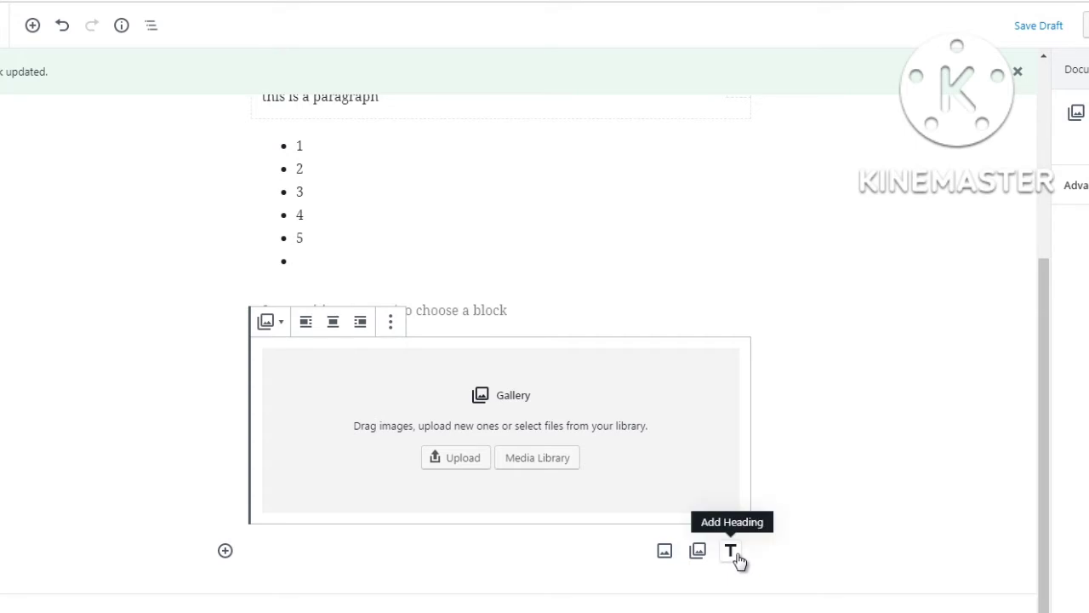
pyautogui.click(663, 551)
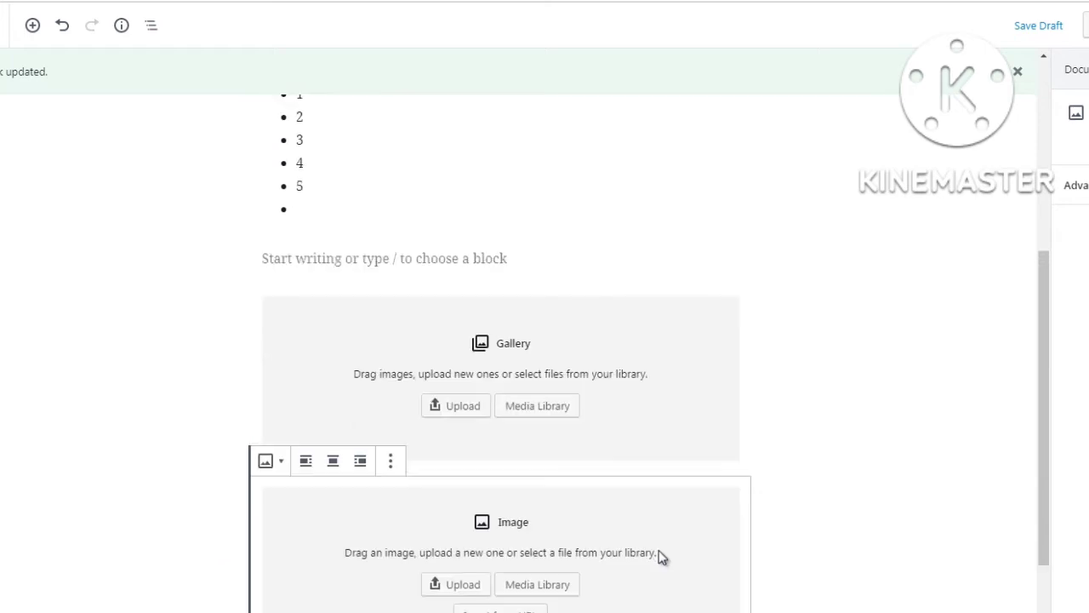
pyautogui.moveTo(1046, 396); pyautogui.dragTo(1040, 452)
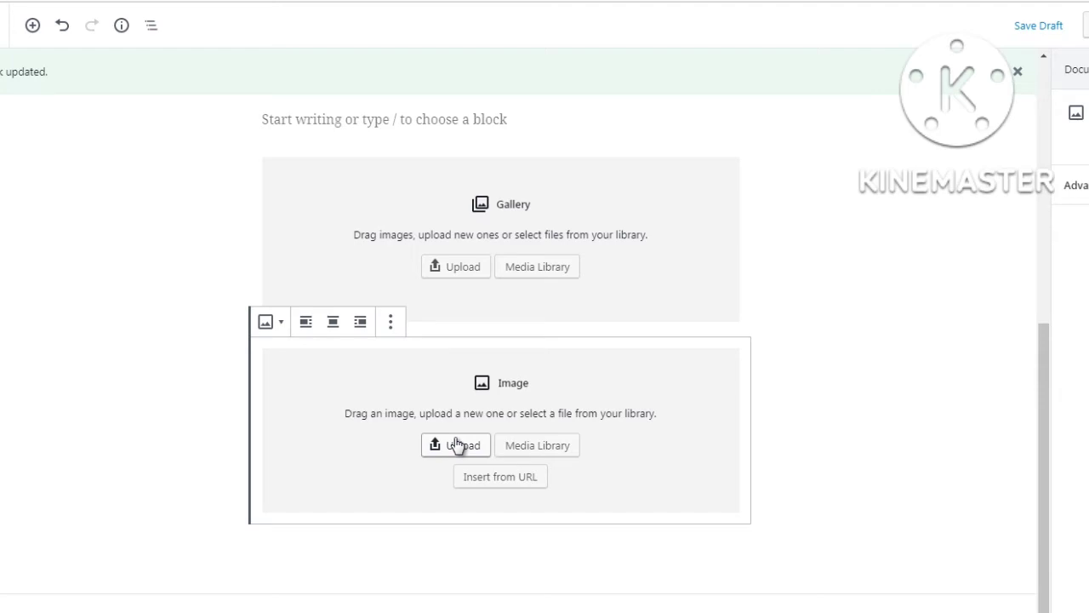
pyautogui.click(219, 386)
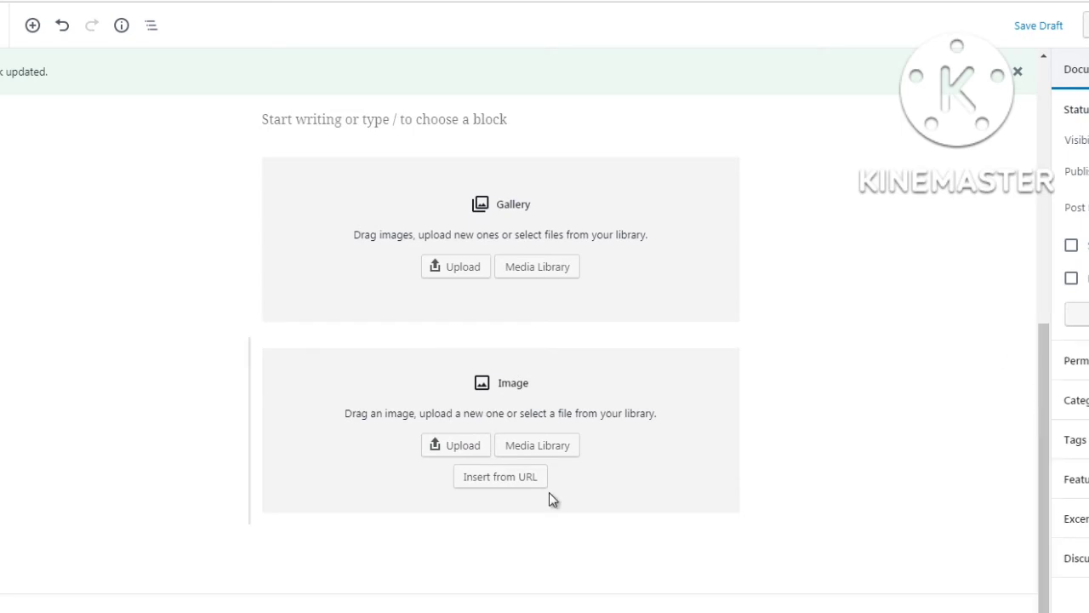
# Browse the block categories and insert a Shortcode widget block below the Image block
pyautogui.click(499, 509)
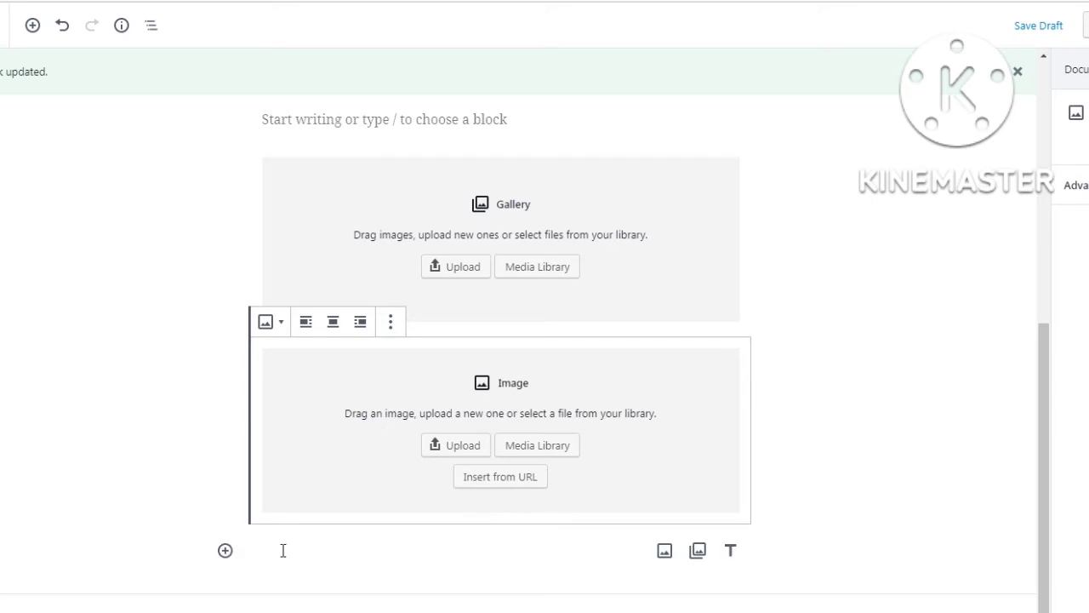
pyautogui.click(226, 552)
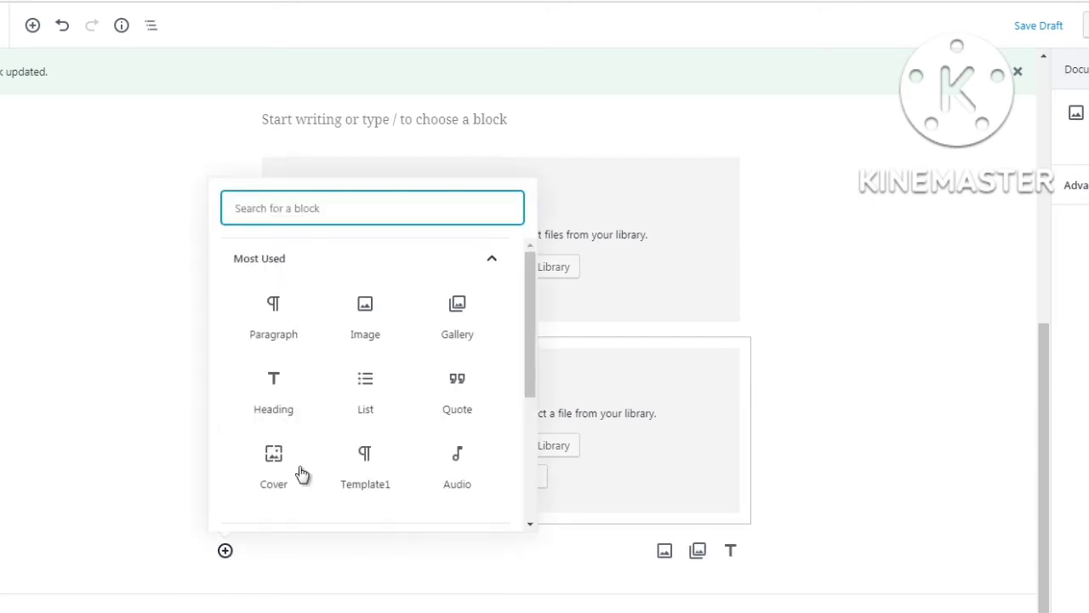
pyautogui.moveTo(533, 374)
pyautogui.mouseDown()
pyautogui.moveTo(532, 426)
pyautogui.moveTo(533, 374)
pyautogui.mouseUp()
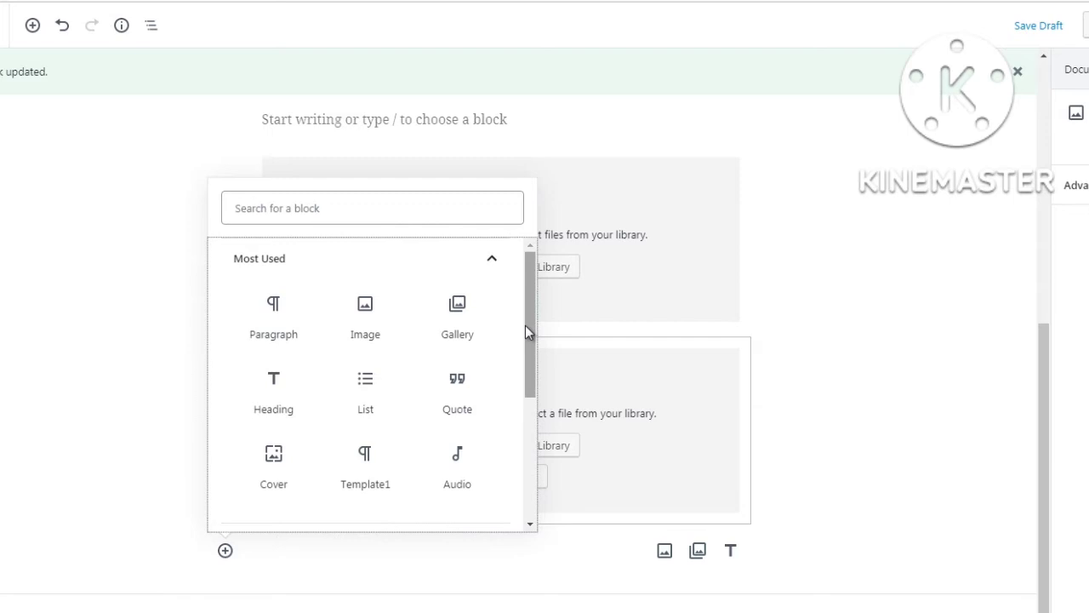
pyautogui.moveTo(525, 325); pyautogui.dragTo(523, 462)
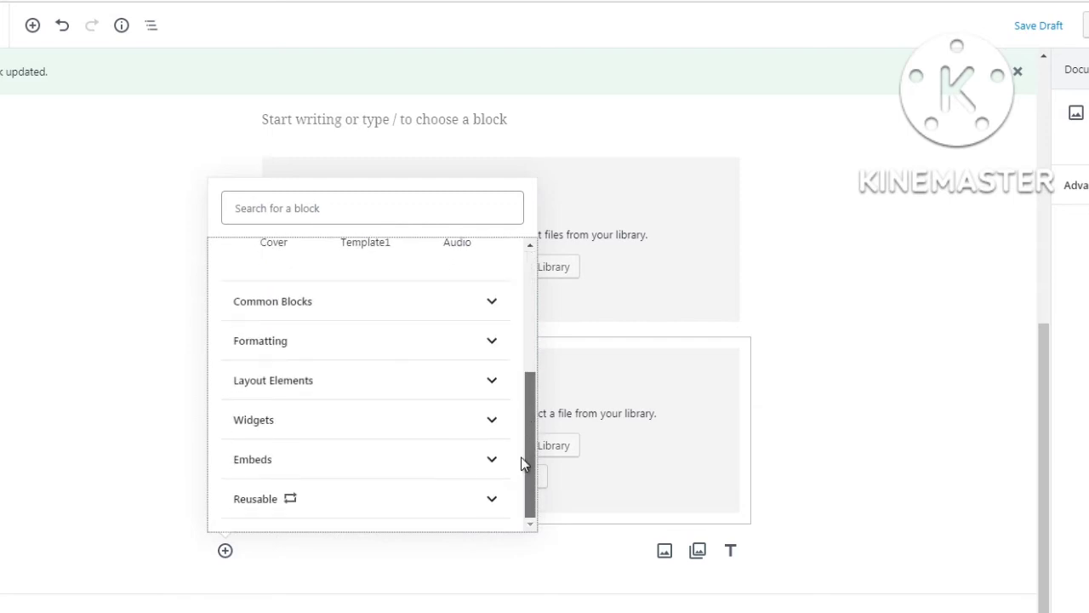
pyautogui.click(416, 307)
pyautogui.moveTo(526, 363)
pyautogui.mouseDown()
pyautogui.moveTo(524, 411)
pyautogui.moveTo(508, 368)
pyautogui.mouseUp()
pyautogui.scroll(-5, 506, 406)
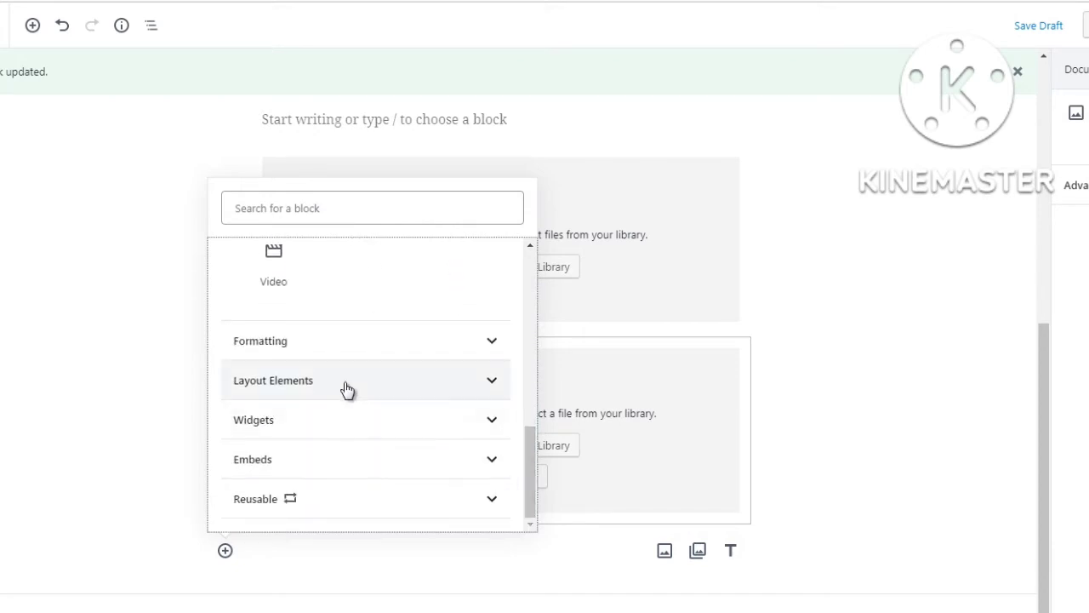
pyautogui.click(344, 426)
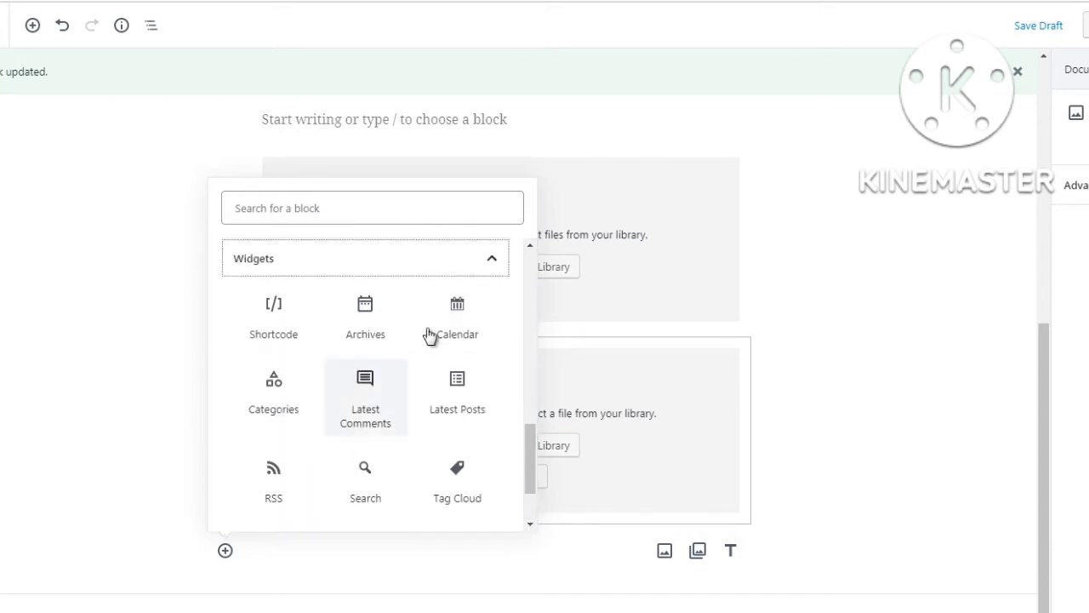
pyautogui.moveTo(525, 435); pyautogui.dragTo(525, 437)
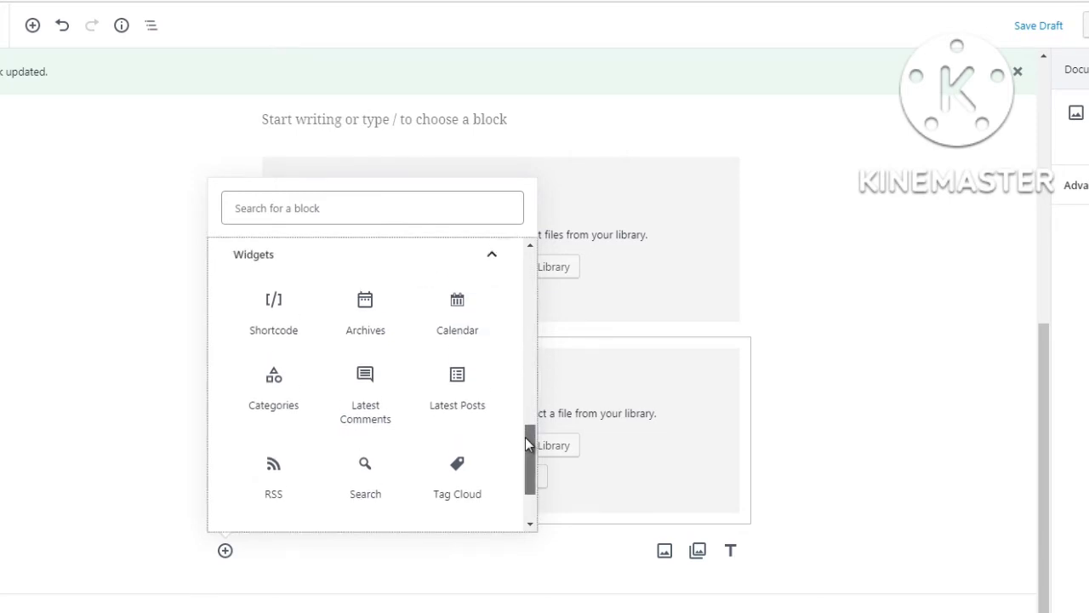
pyautogui.click(264, 313)
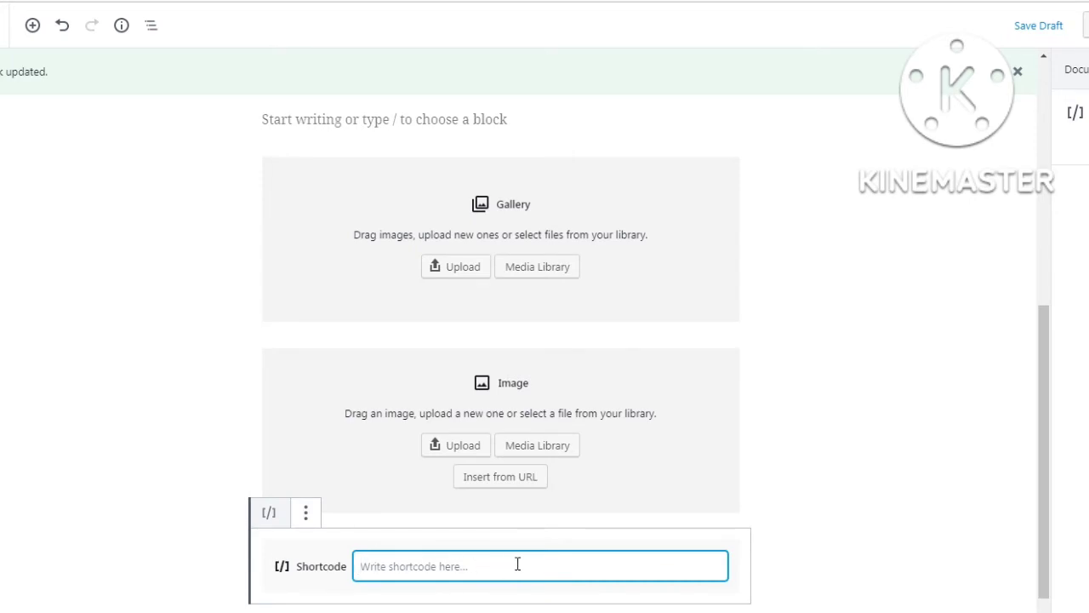
# Use Block Navigation to jump to the post's List block and to its Image block, clearing the selection each time
pyautogui.moveTo(1046, 406); pyautogui.dragTo(1052, 464)
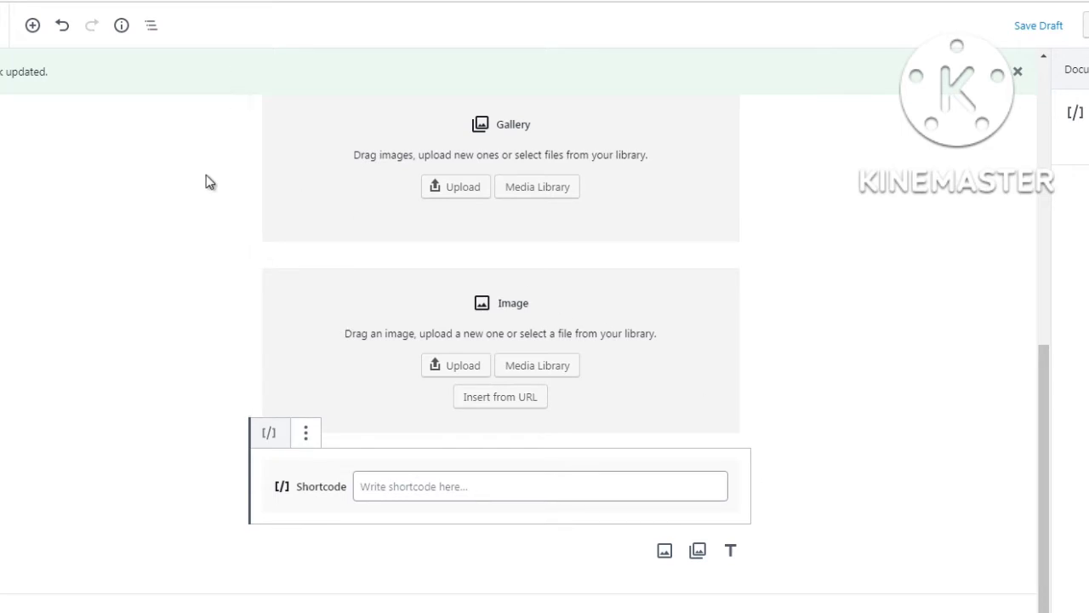
pyautogui.click(150, 28)
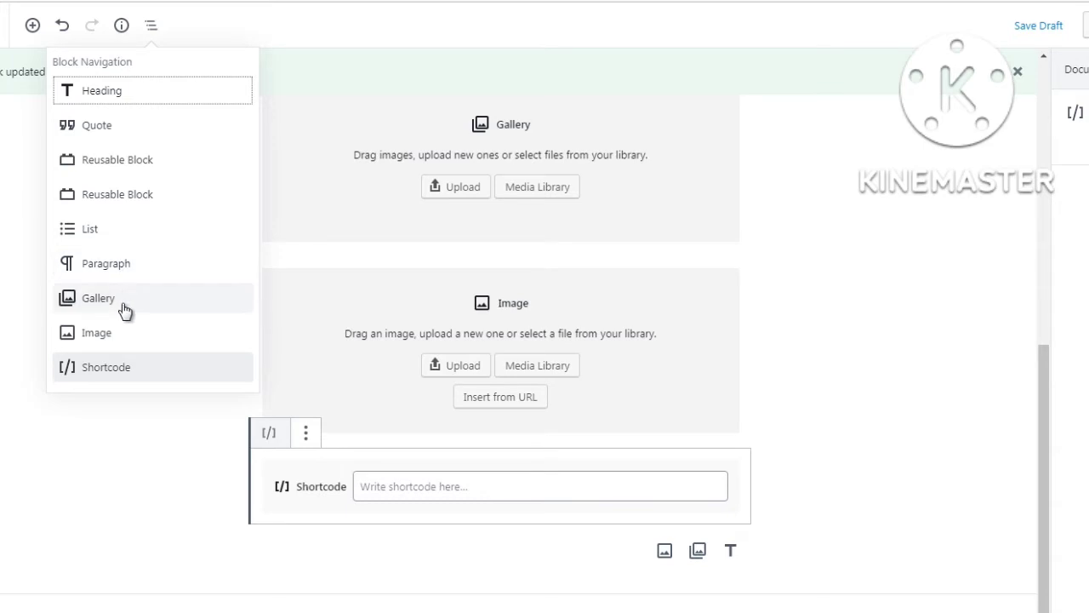
pyautogui.click(89, 230)
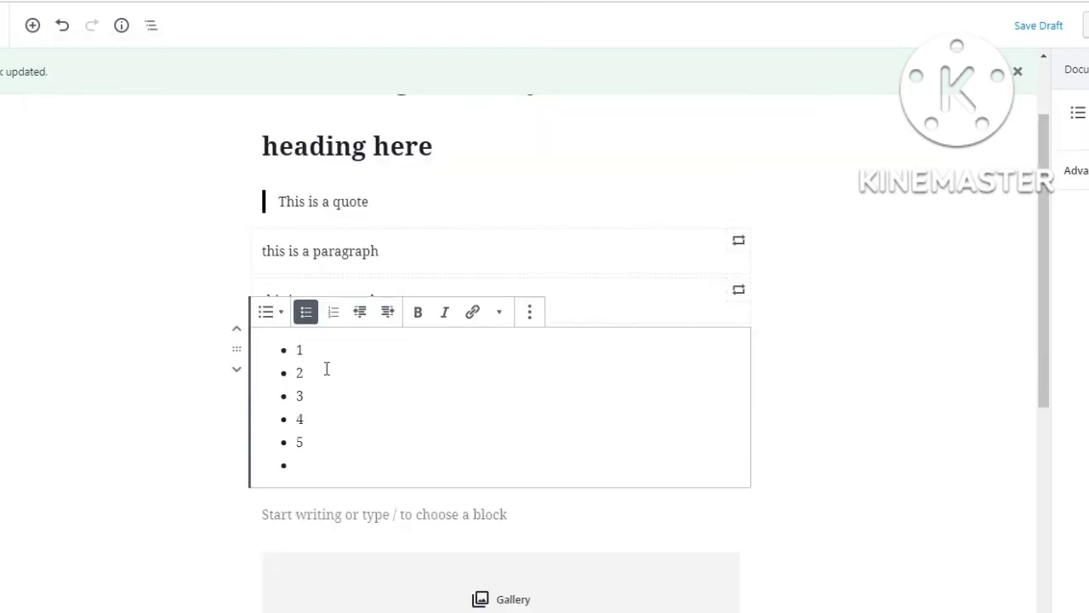
pyautogui.click(216, 278)
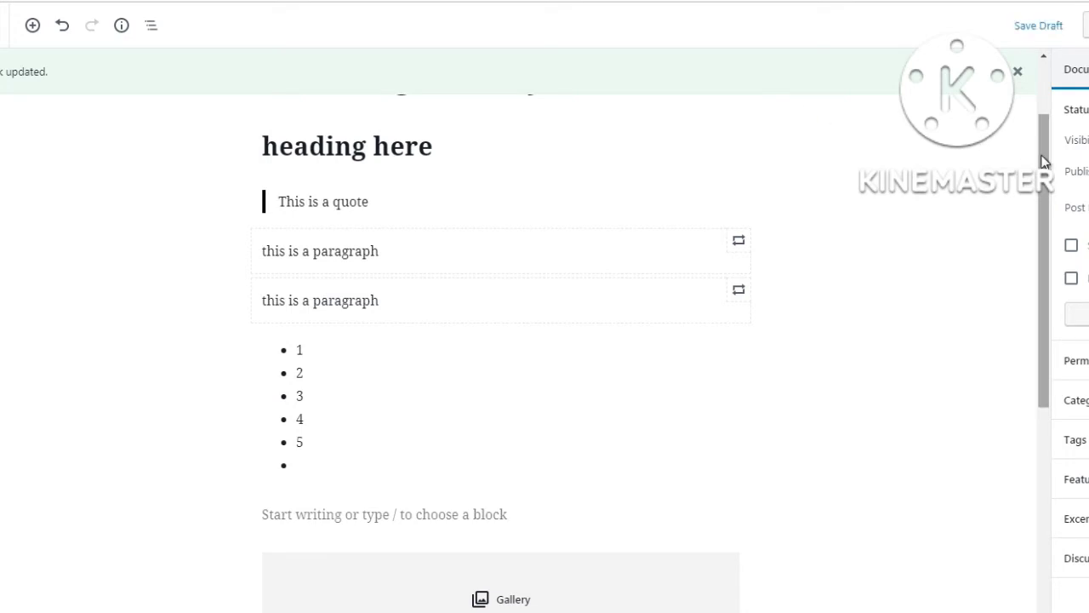
pyautogui.moveTo(1045, 162)
pyautogui.mouseDown()
pyautogui.moveTo(1054, 248)
pyautogui.moveTo(1050, 166)
pyautogui.mouseUp()
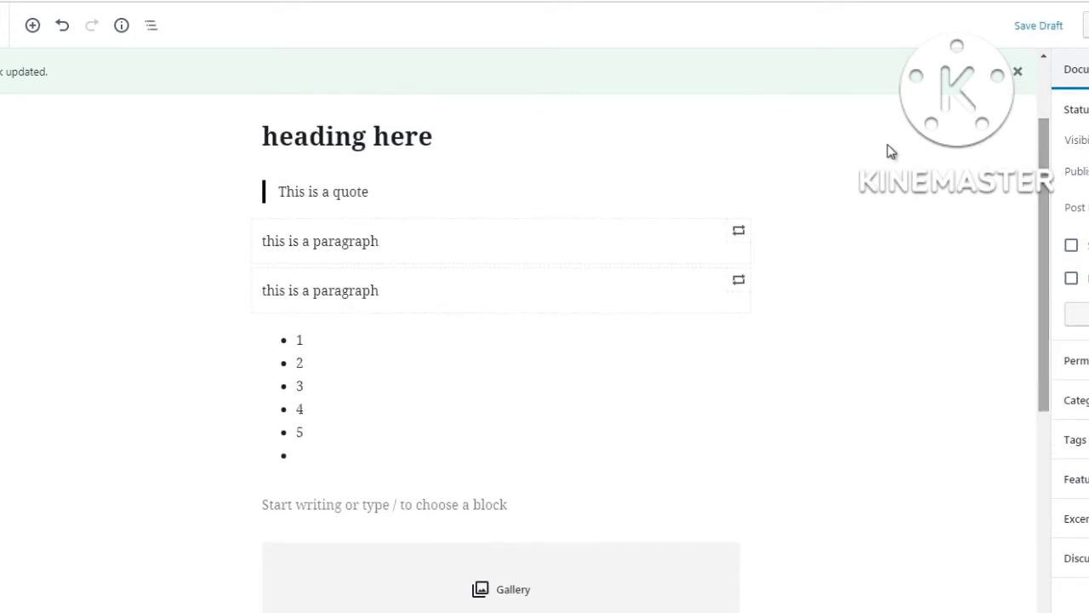
pyautogui.click(150, 32)
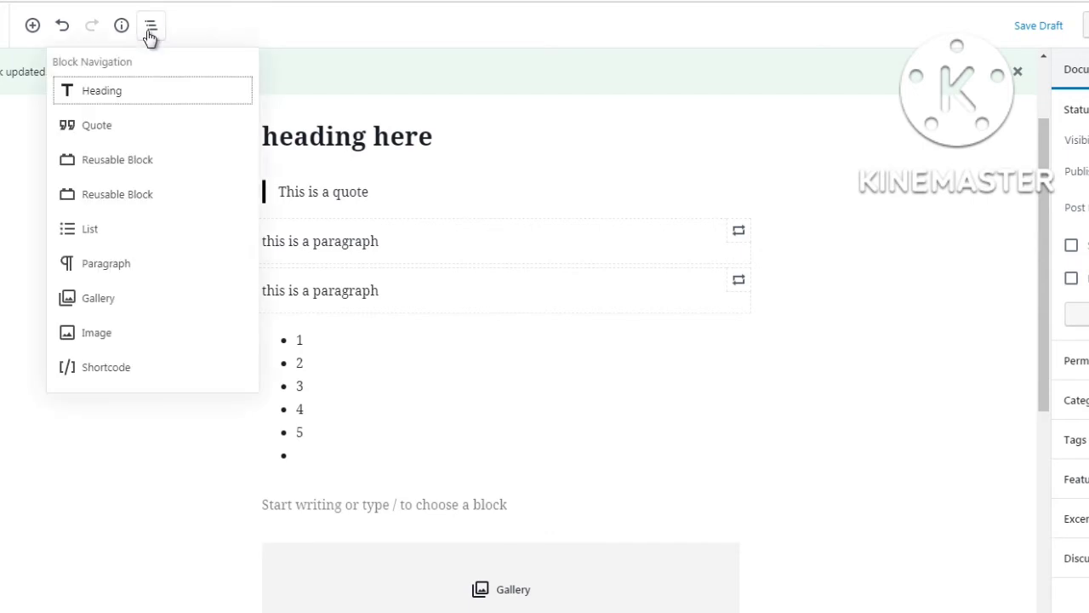
pyautogui.click(106, 332)
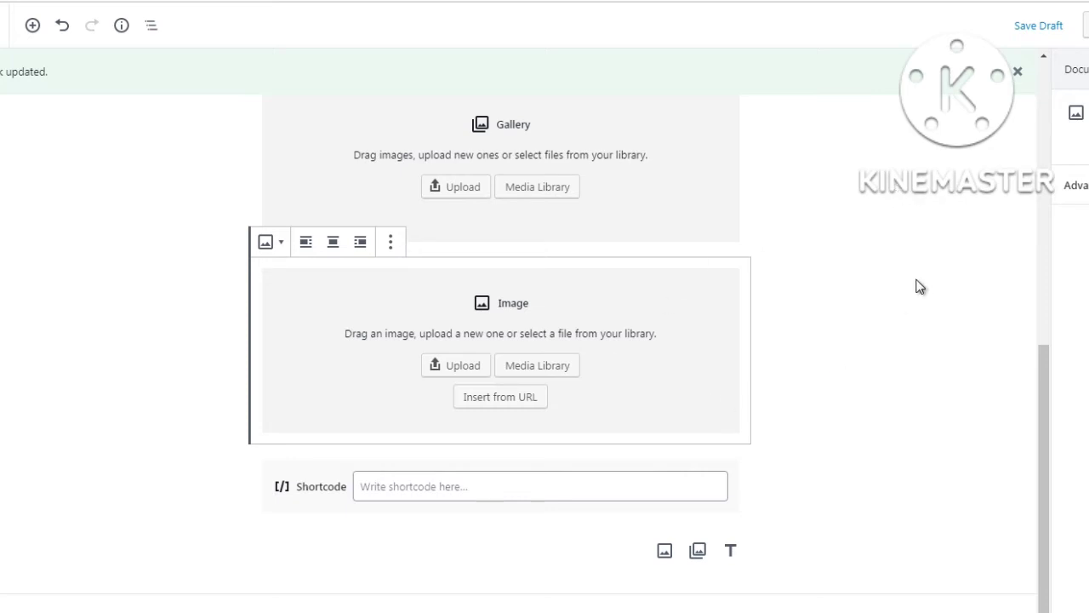
pyautogui.click(876, 224)
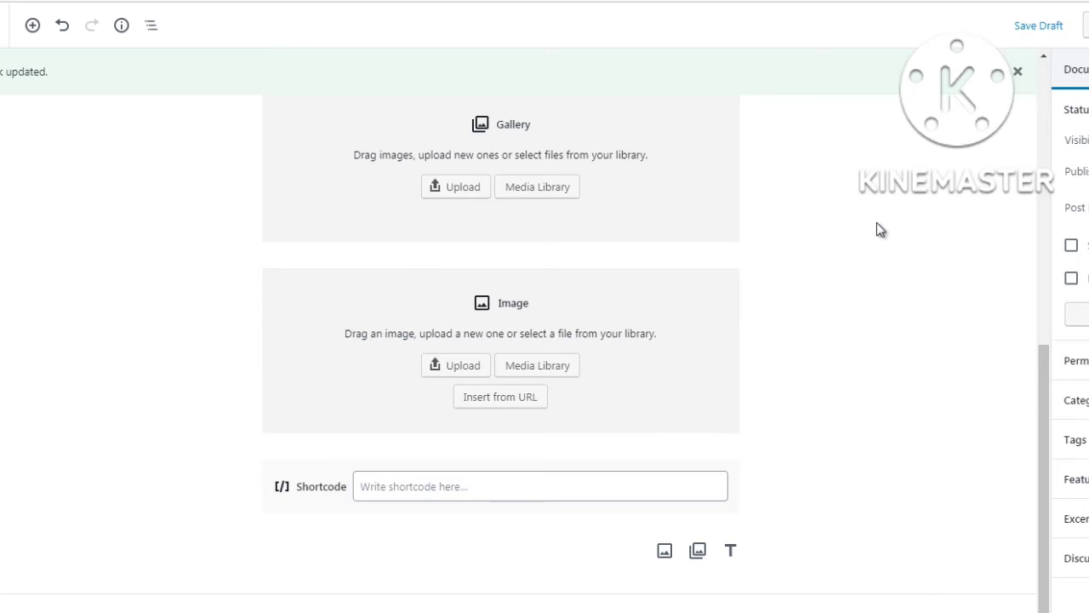
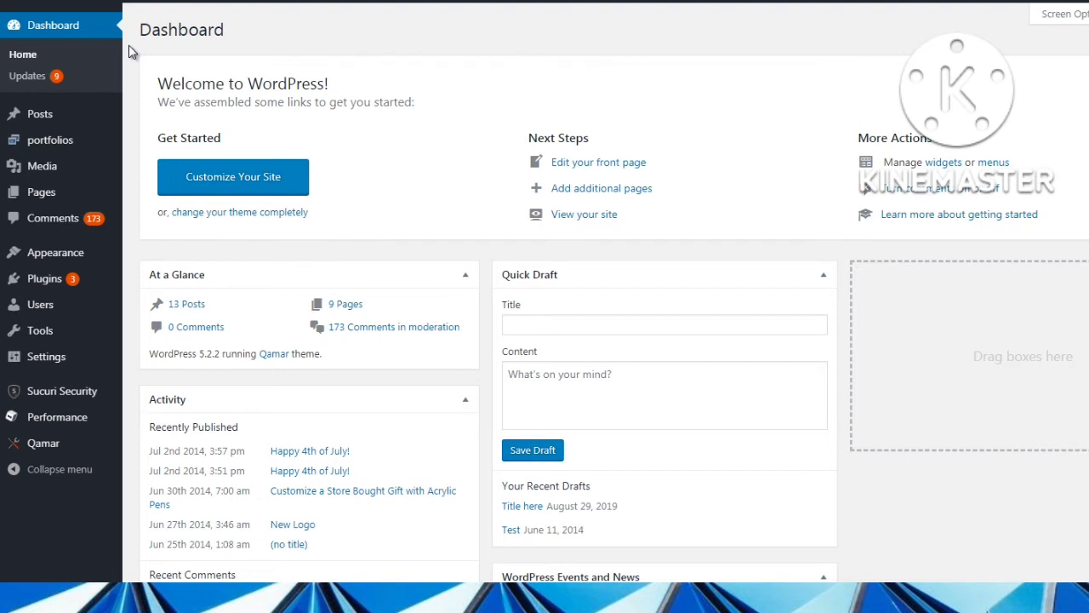
# Create a new post and look through the block categories available for insertion
pyautogui.moveTo(61, 116)
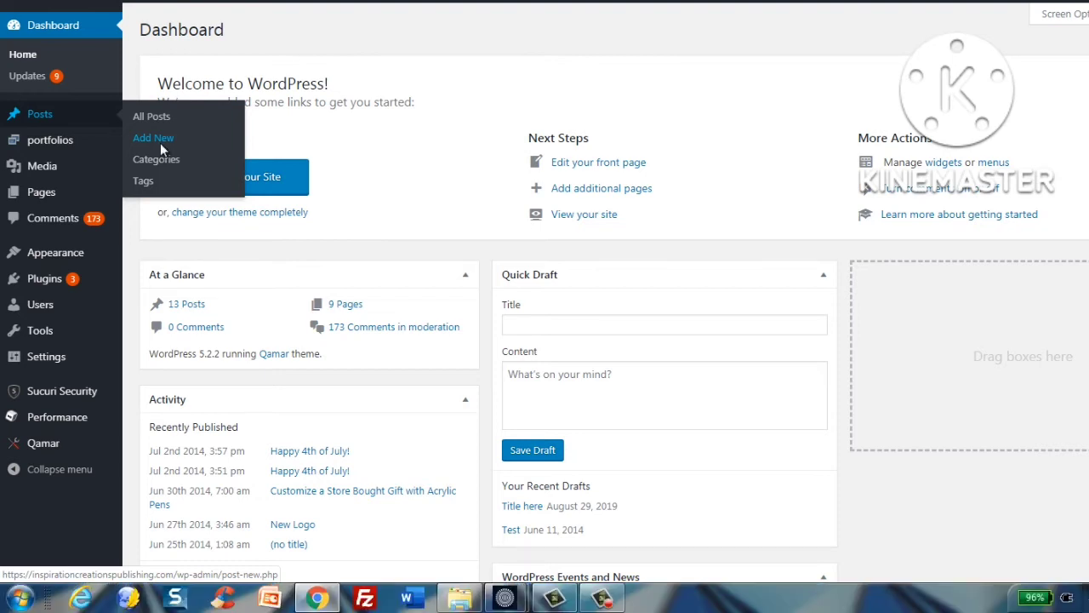
pyautogui.click(161, 143)
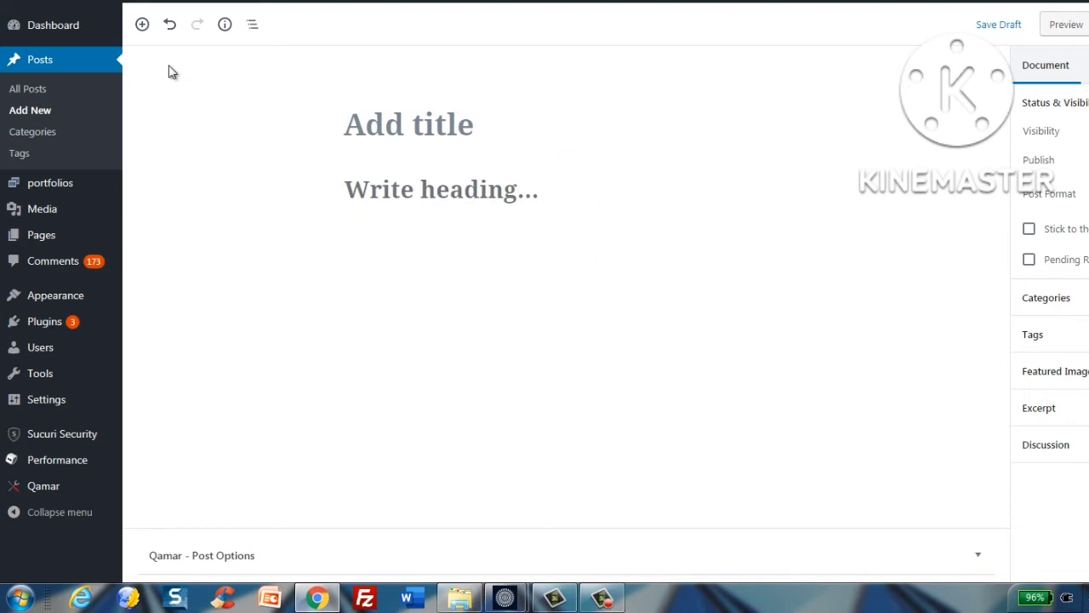
pyautogui.click(141, 25)
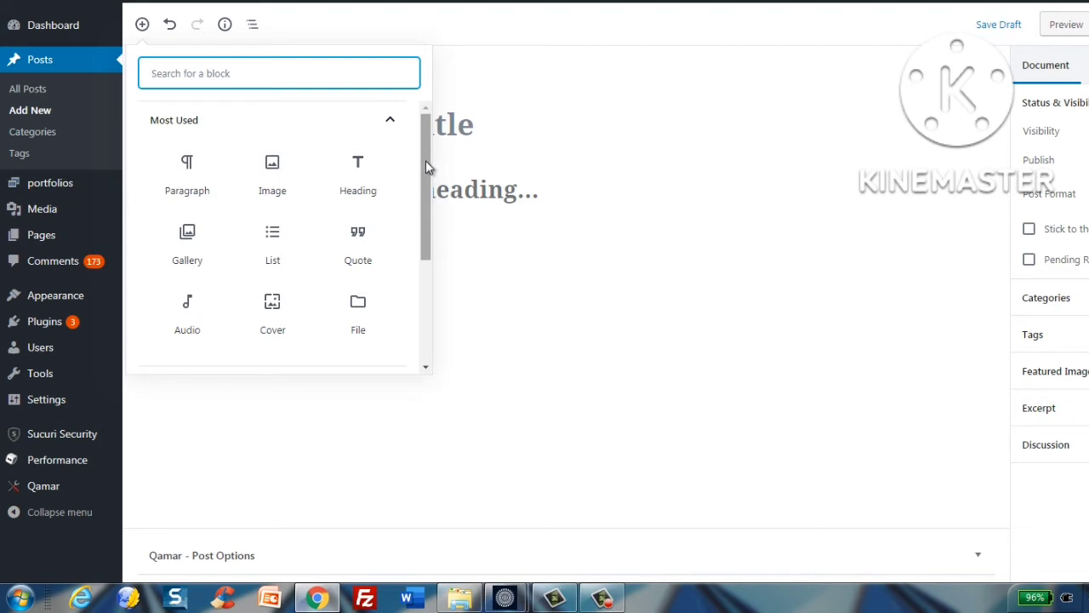
pyautogui.moveTo(425, 166); pyautogui.dragTo(425, 270)
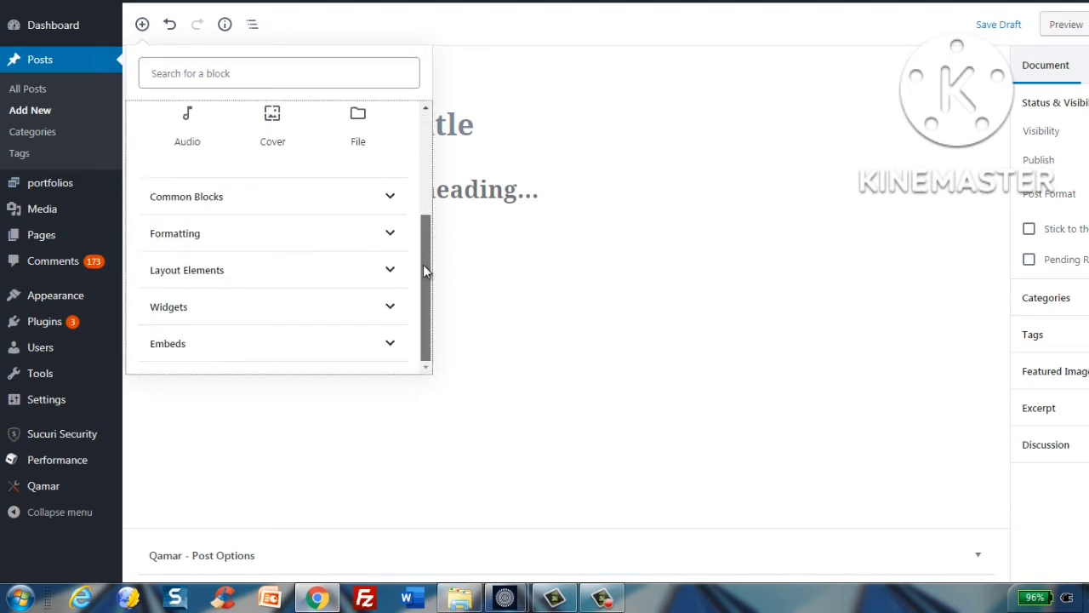
pyautogui.click(196, 405)
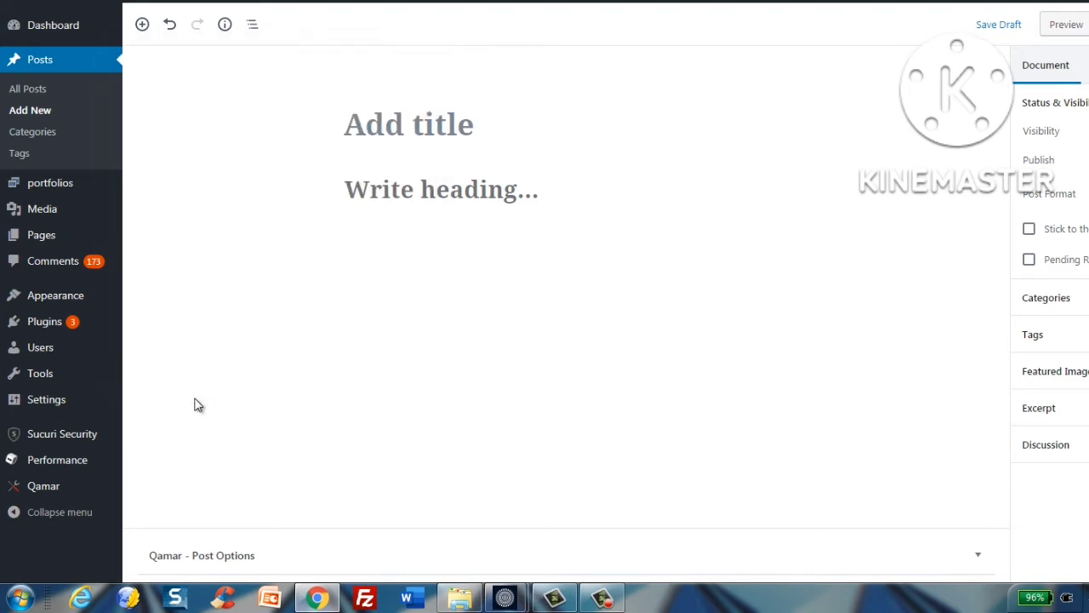
# View the new post's content structure and document outline, and its Block Navigation list
pyautogui.click(226, 27)
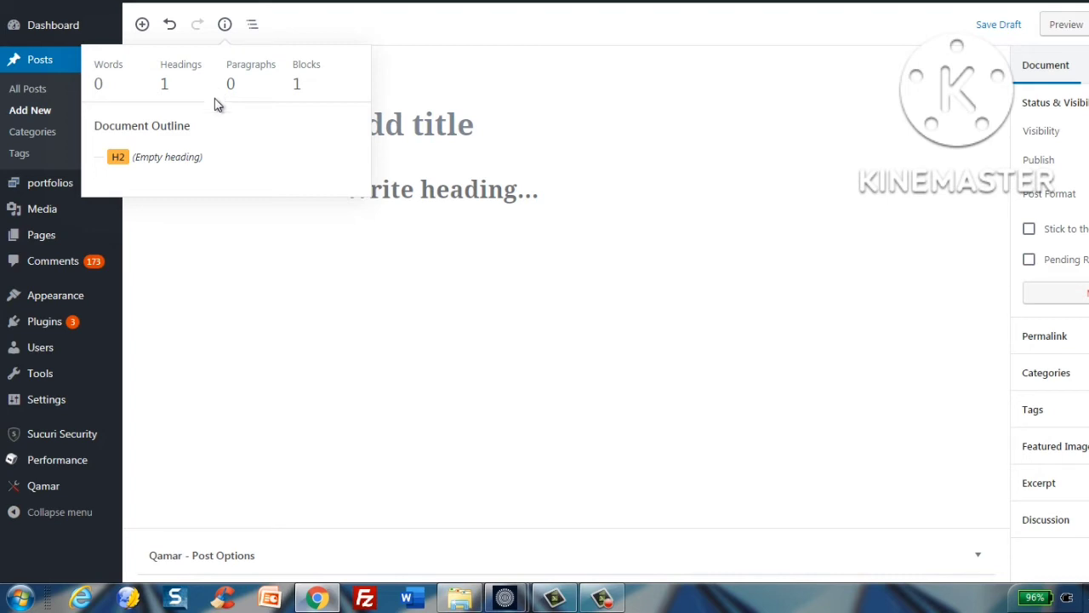
pyautogui.click(227, 257)
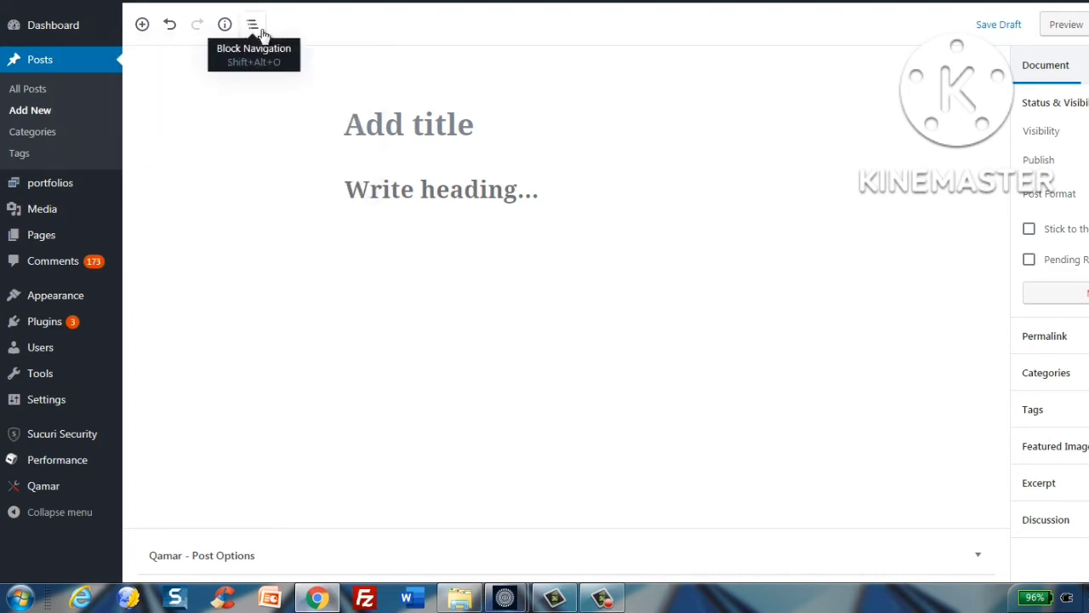
pyautogui.click(262, 33)
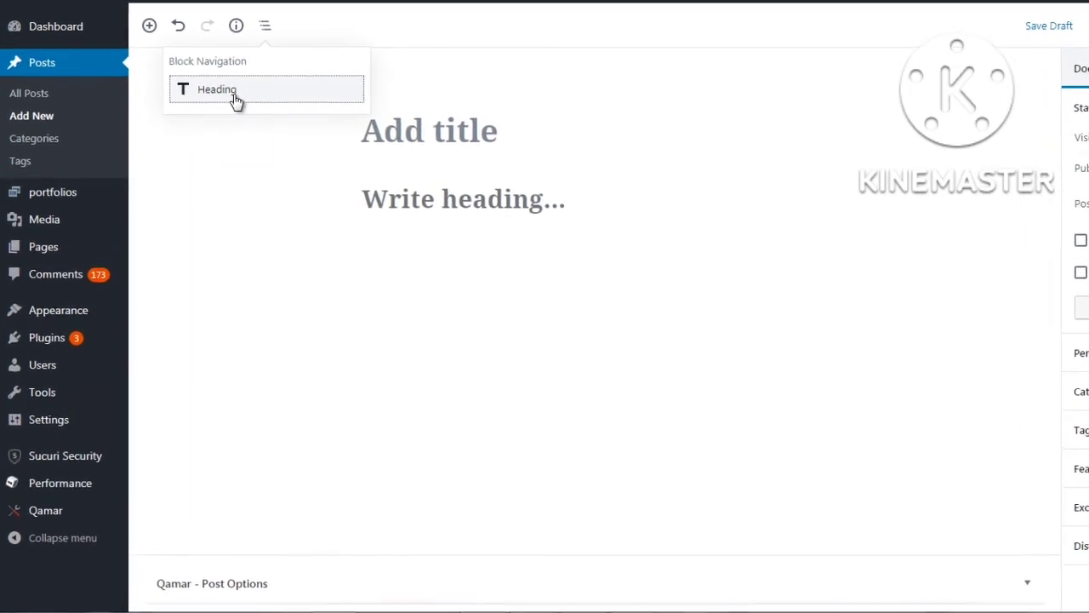
# Enter "title here" as the post title and "heading here" as the text of the Heading block
pyautogui.click(440, 137)
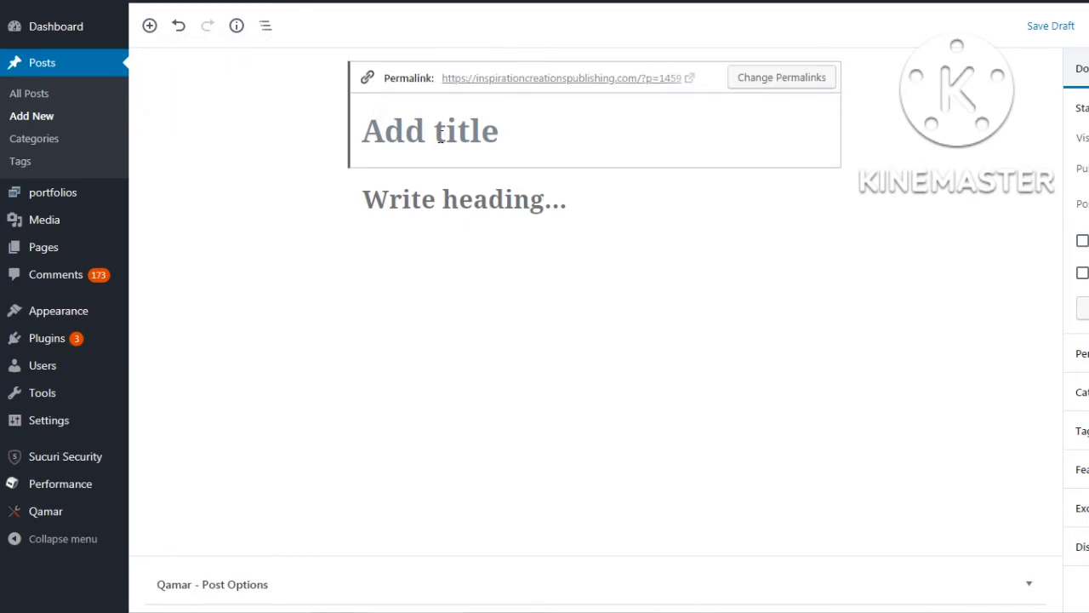
pyautogui.write('ti')
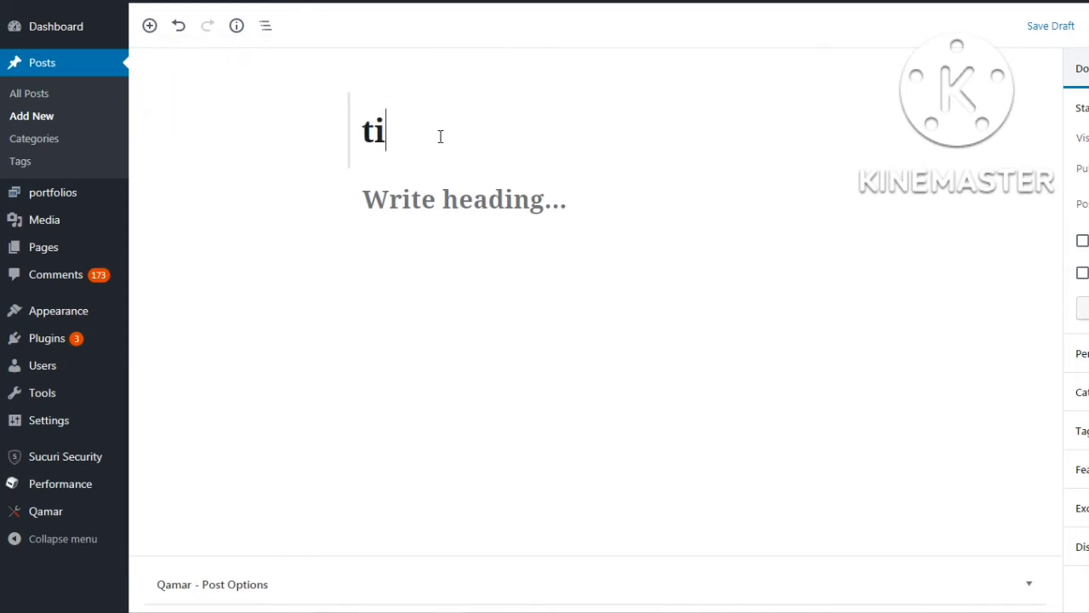
pyautogui.write('tle here')
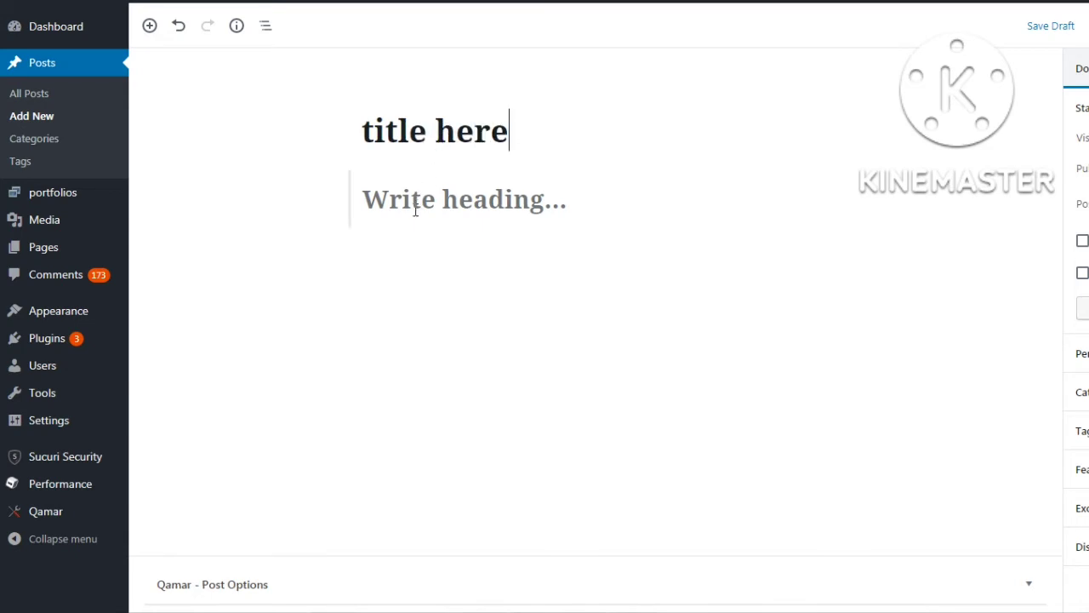
pyautogui.click(414, 204)
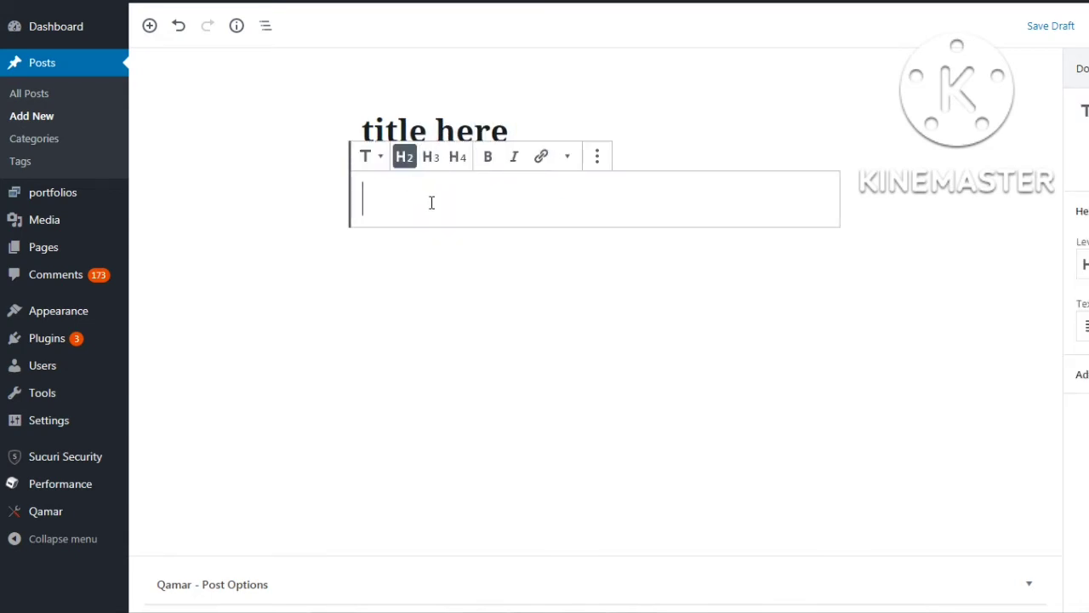
pyautogui.write('heading here')
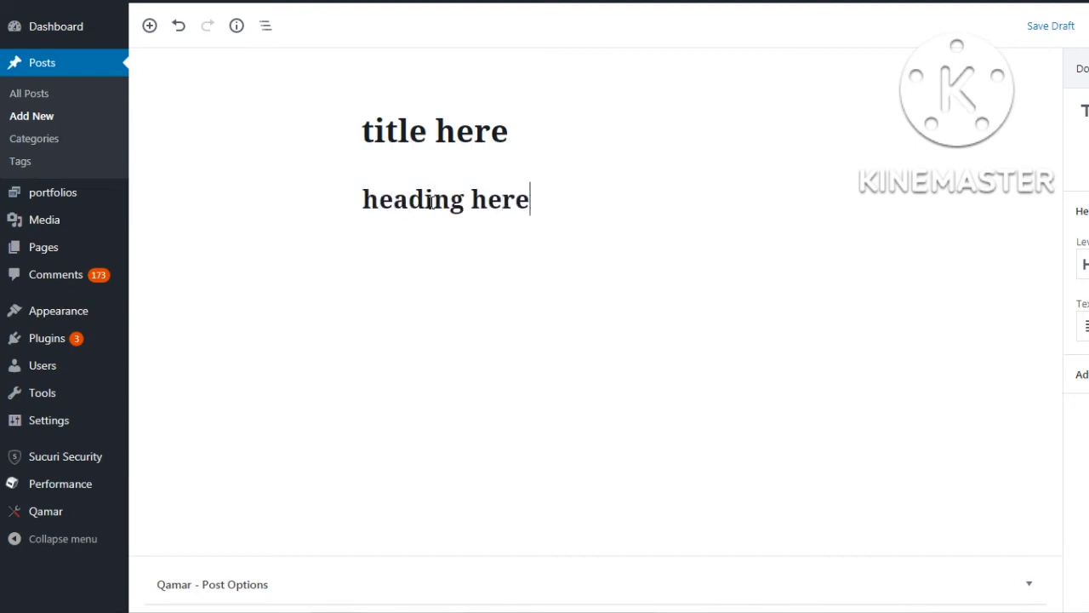
# Replace the post title with "this is a great day"
pyautogui.click(382, 136)
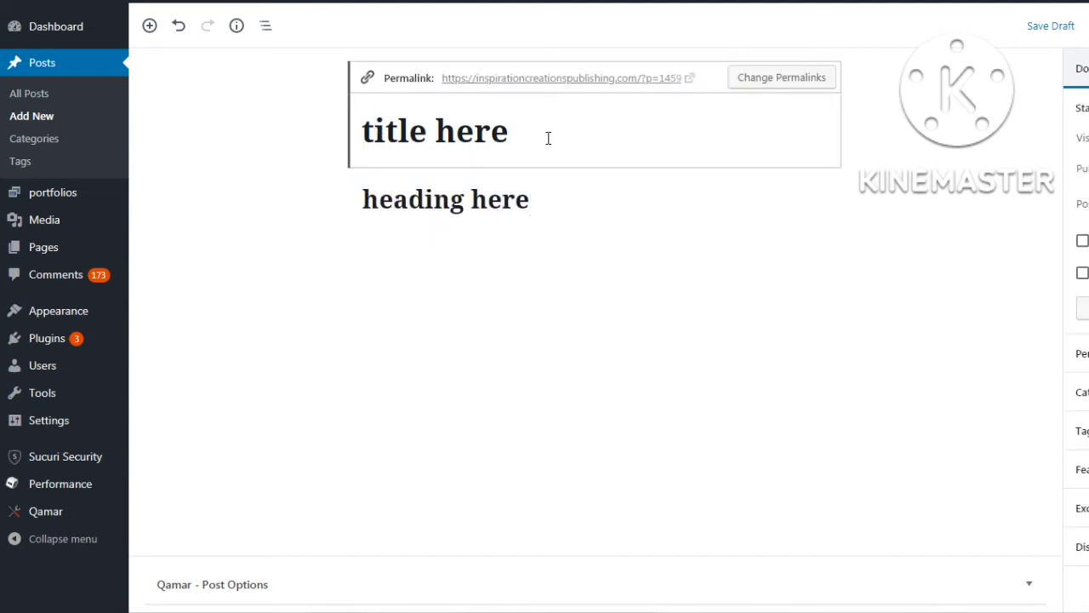
pyautogui.moveTo(510, 132); pyautogui.dragTo(286, 205)
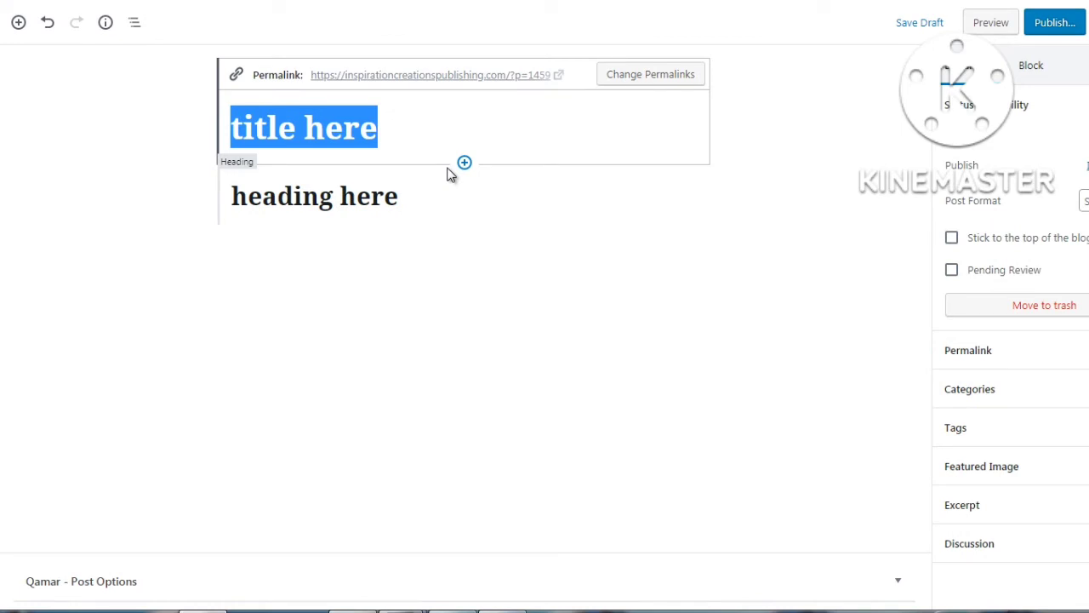
pyautogui.write('t')
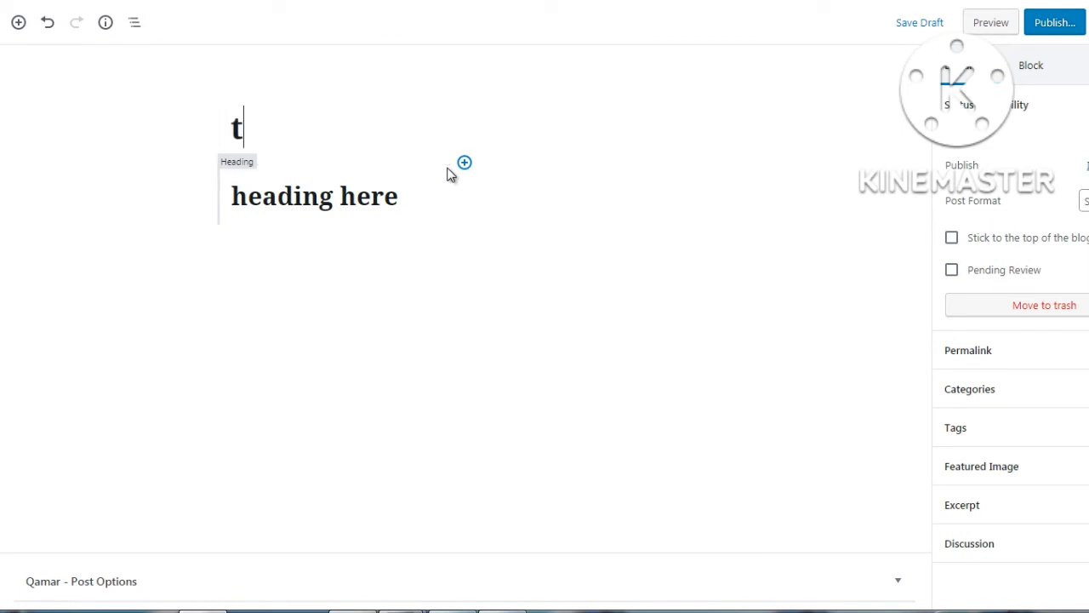
pyautogui.write('his is a great day')
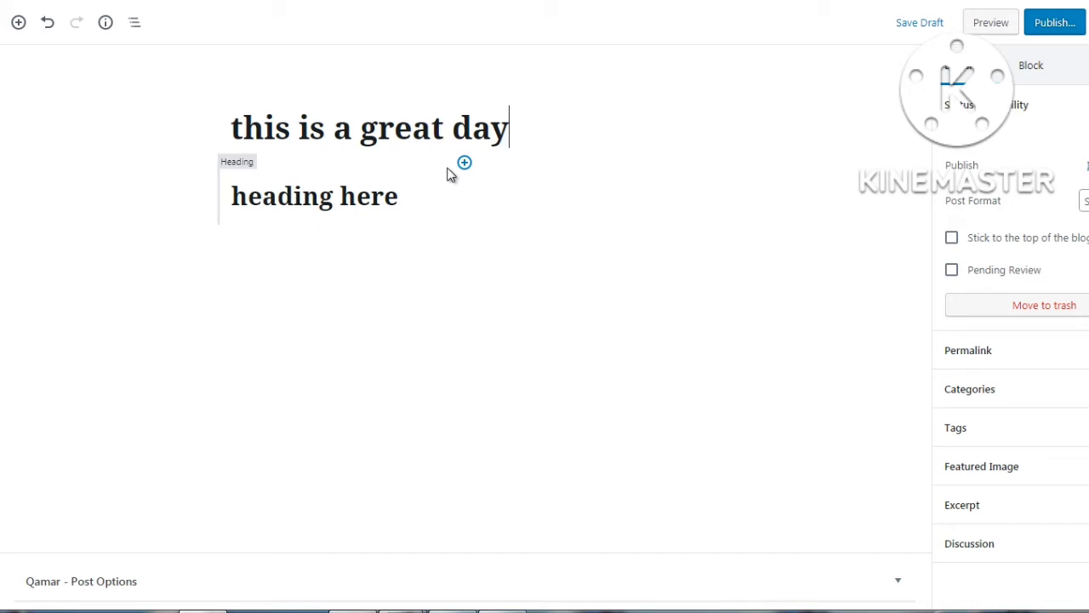
# Examine the document settings and the block settings of the "heading here" Heading block
pyautogui.click(341, 197)
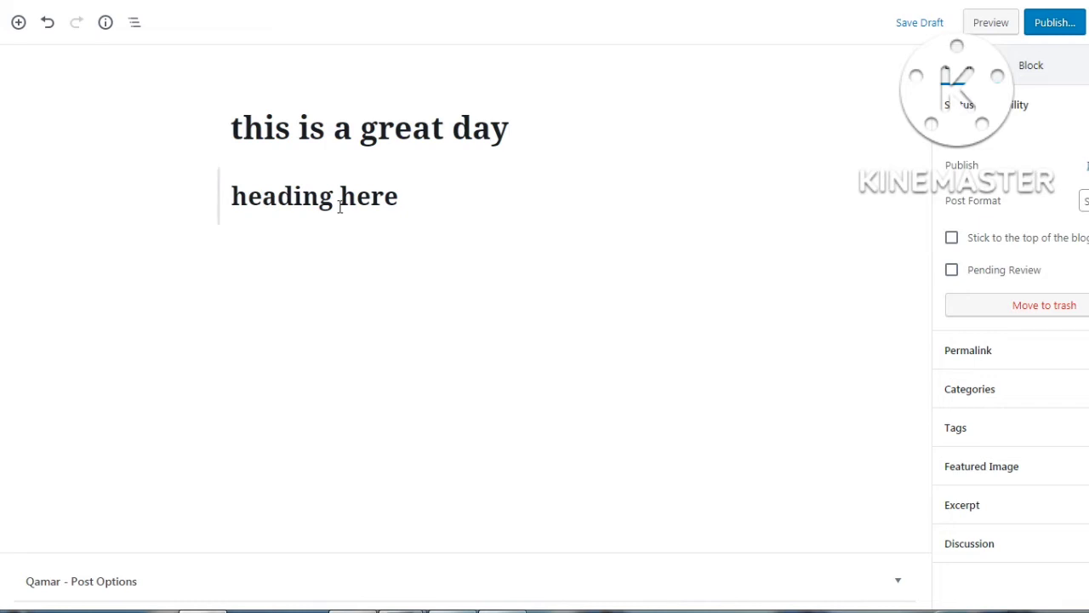
pyautogui.click(136, 281)
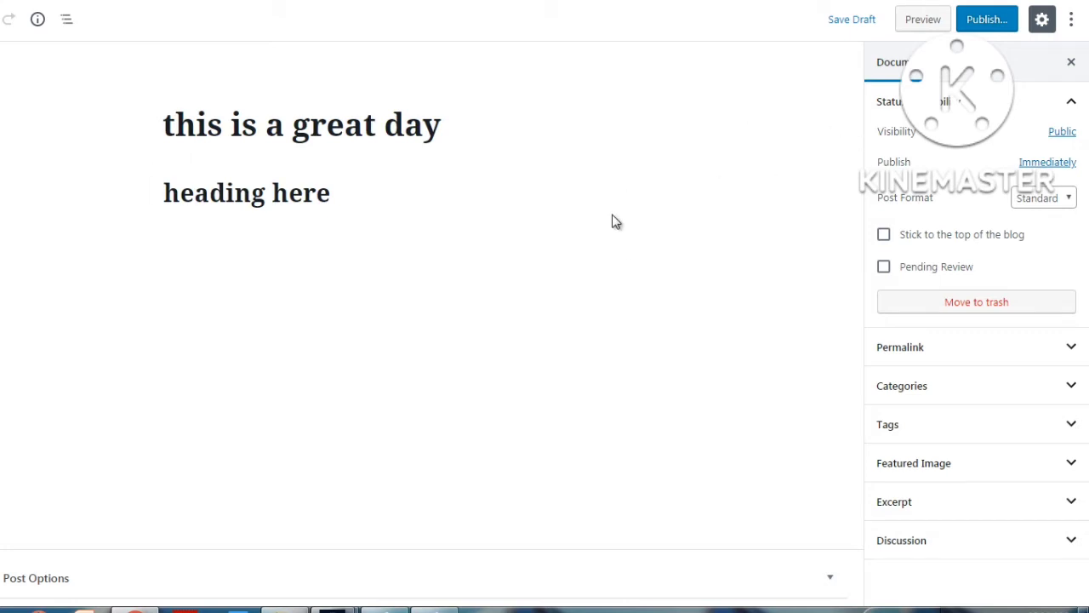
pyautogui.click(960, 67)
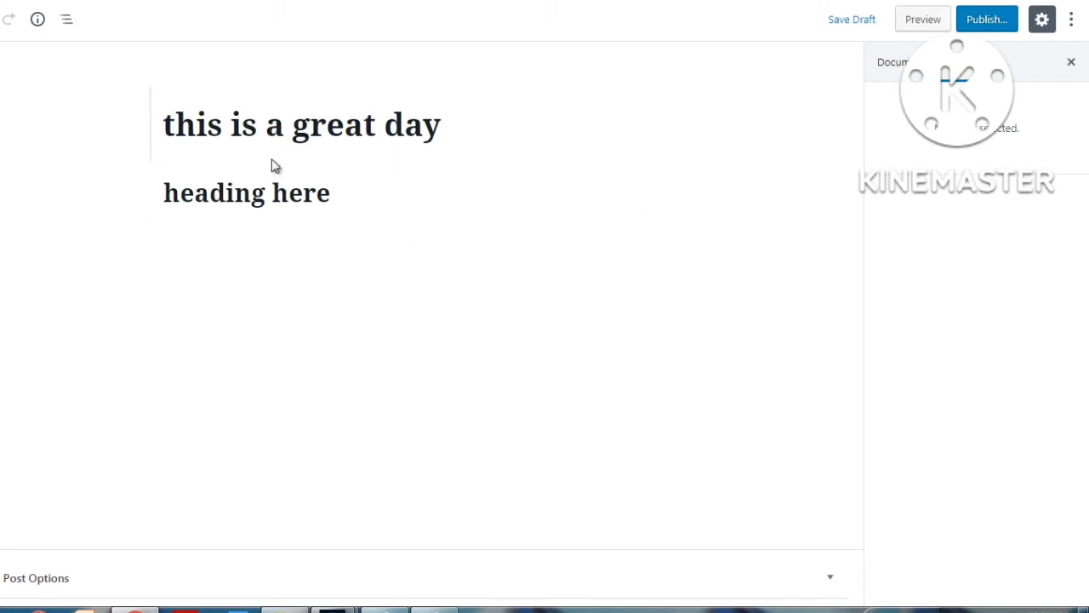
pyautogui.click(254, 210)
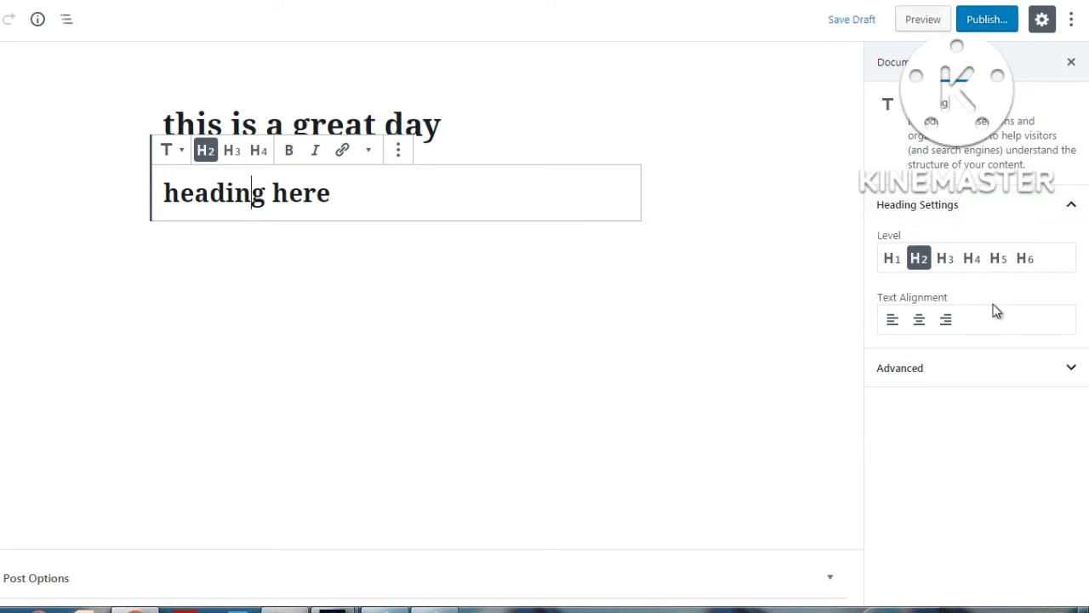
pyautogui.click(703, 277)
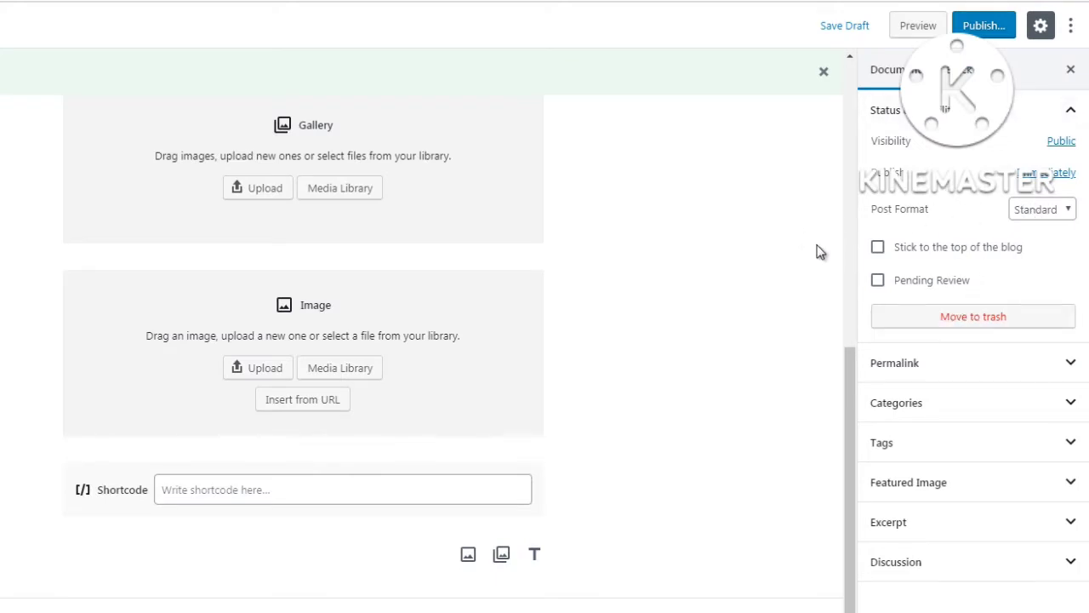
# Dismiss the update notice and examine the block settings of the Gallery block and the Image block
pyautogui.click(825, 72)
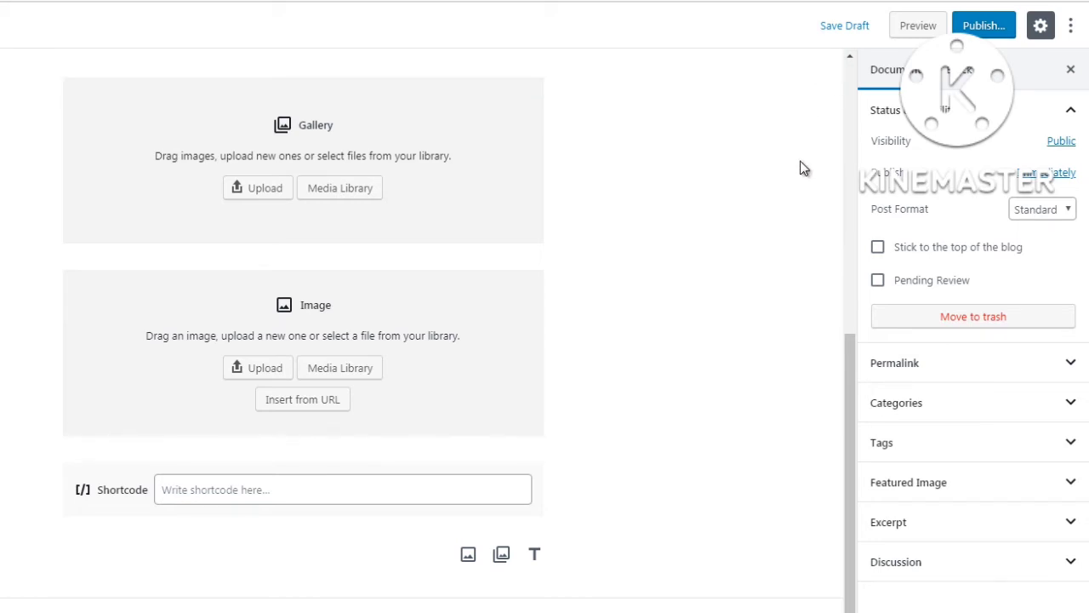
pyautogui.click(474, 192)
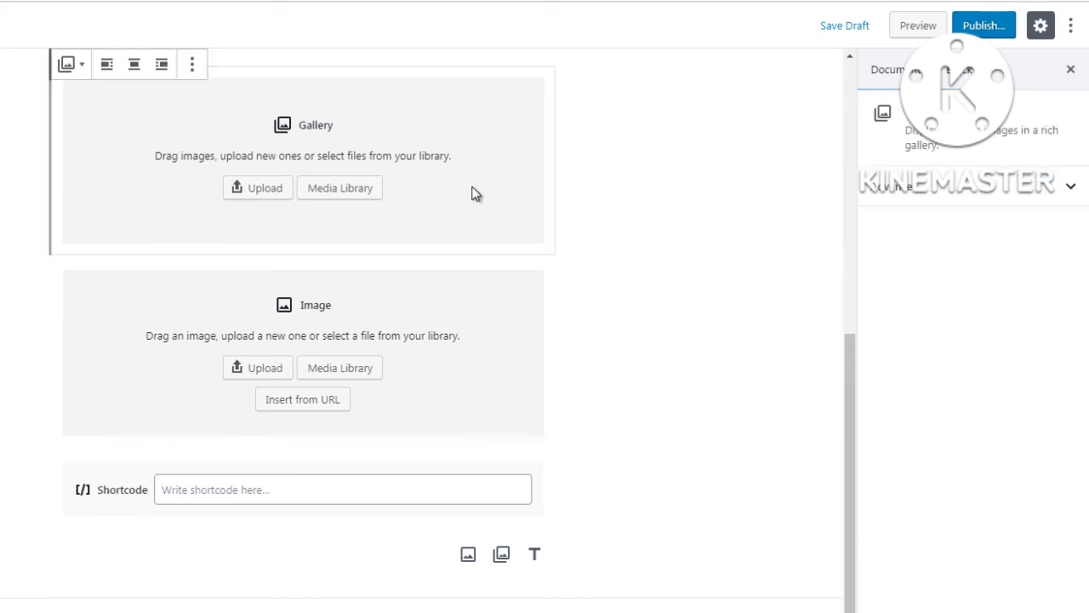
pyautogui.click(469, 316)
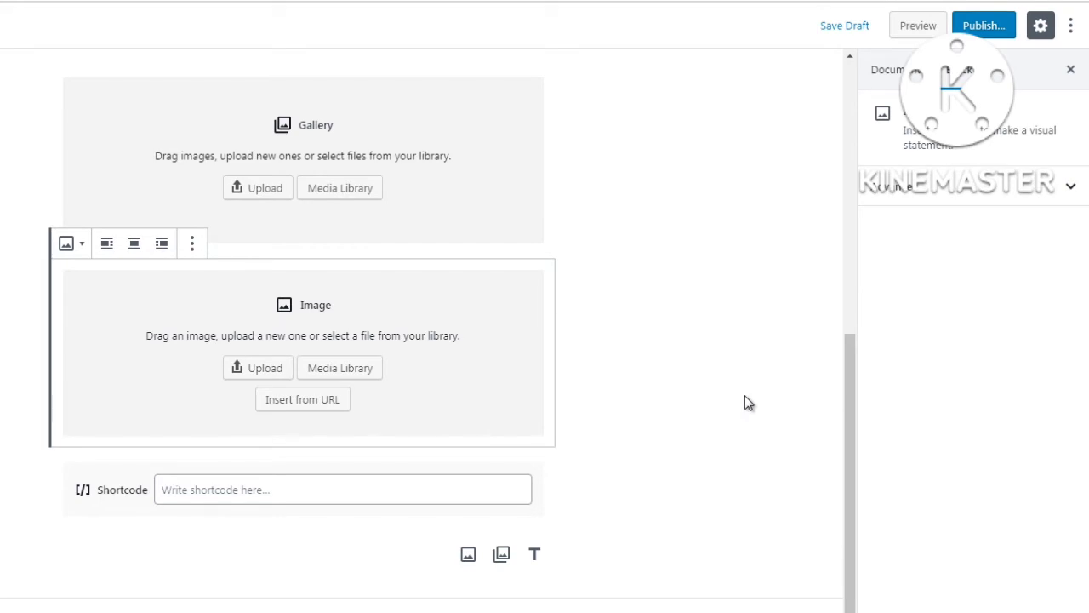
pyautogui.moveTo(857, 394); pyautogui.dragTo(860, 152)
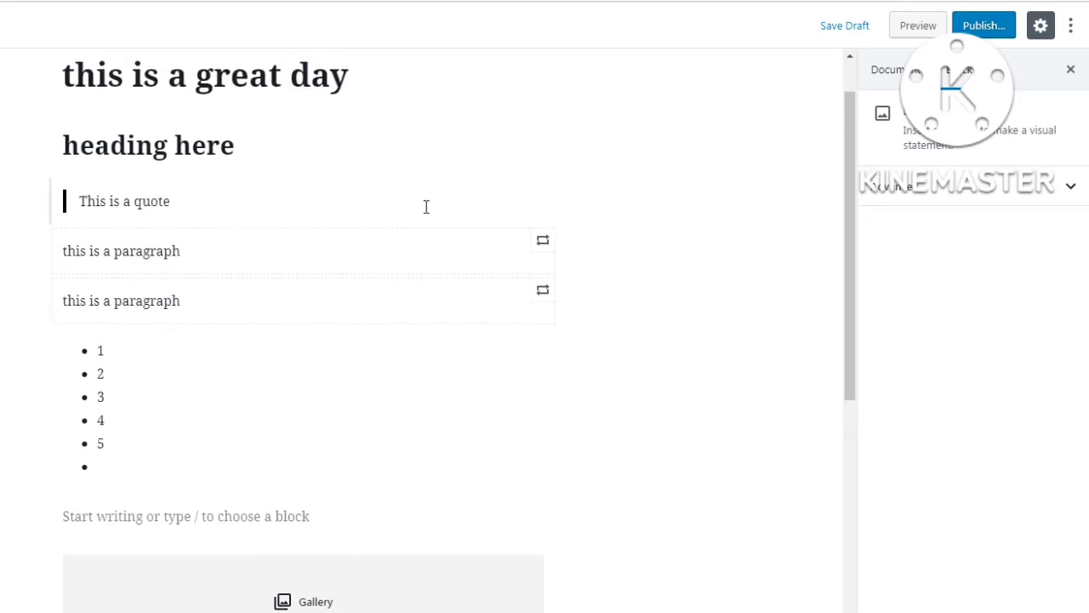
# Select the whole "heading here" text and examine the Heading block's formatting tools and additional options
pyautogui.click(229, 146)
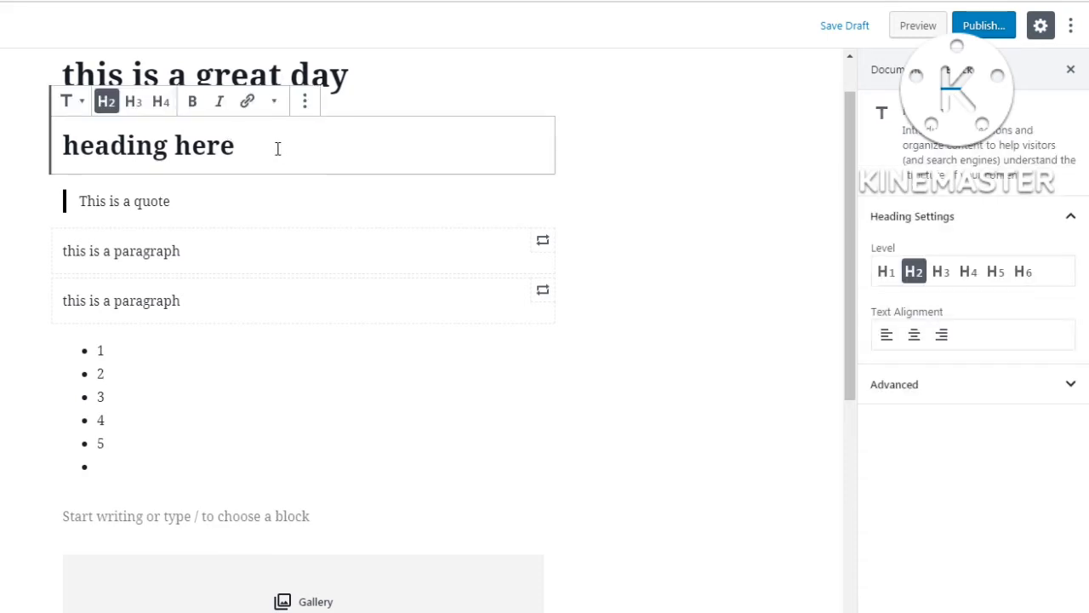
pyautogui.doubleClick(202, 144)
pyautogui.moveTo(167, 145); pyautogui.dragTo(67, 144)
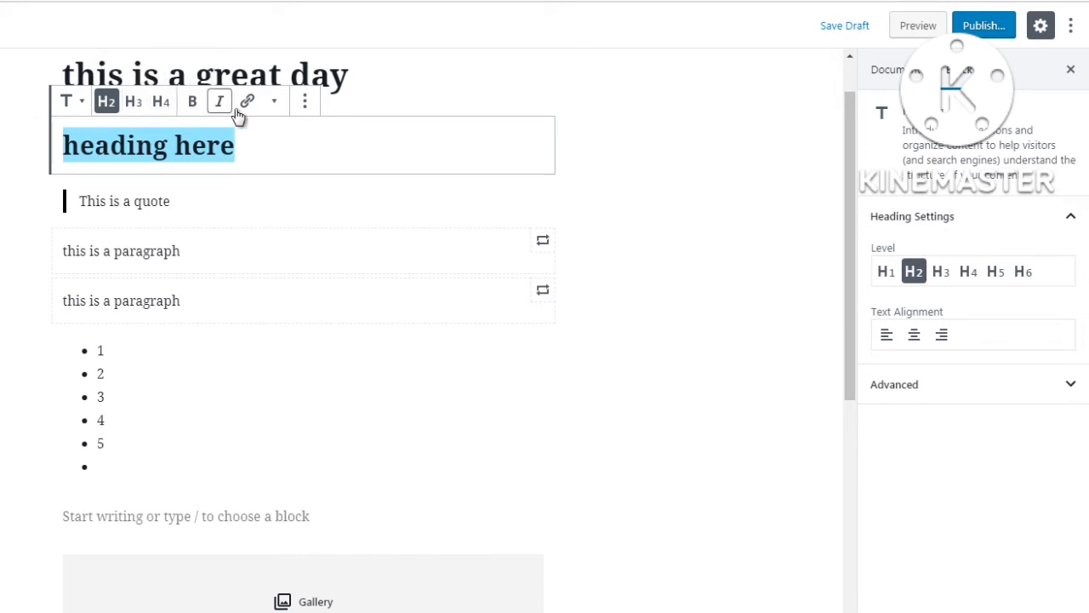
pyautogui.click(307, 102)
pyautogui.click(623, 193)
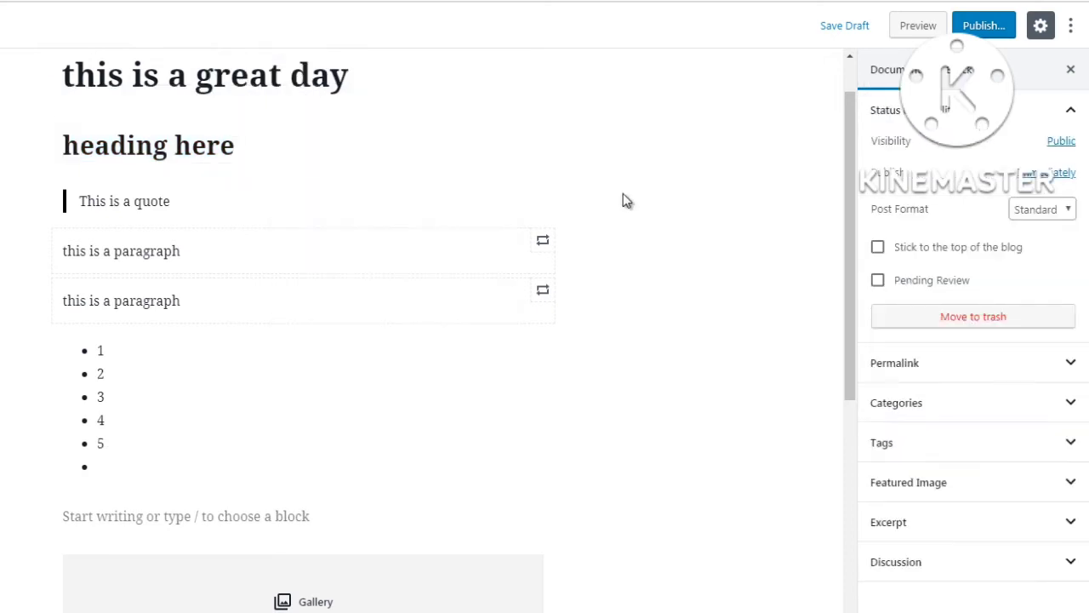
# Reselect the "heading here" text and examine the heading's level, text alignment and Advanced settings
pyautogui.click(261, 148)
pyautogui.moveTo(261, 148); pyautogui.dragTo(53, 149)
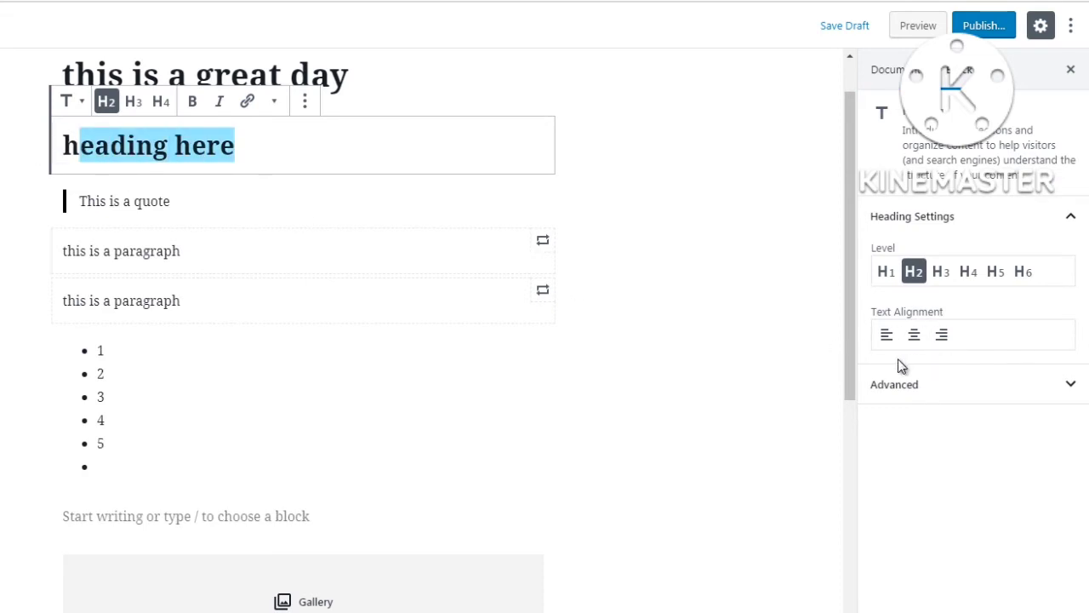
pyautogui.click(273, 142)
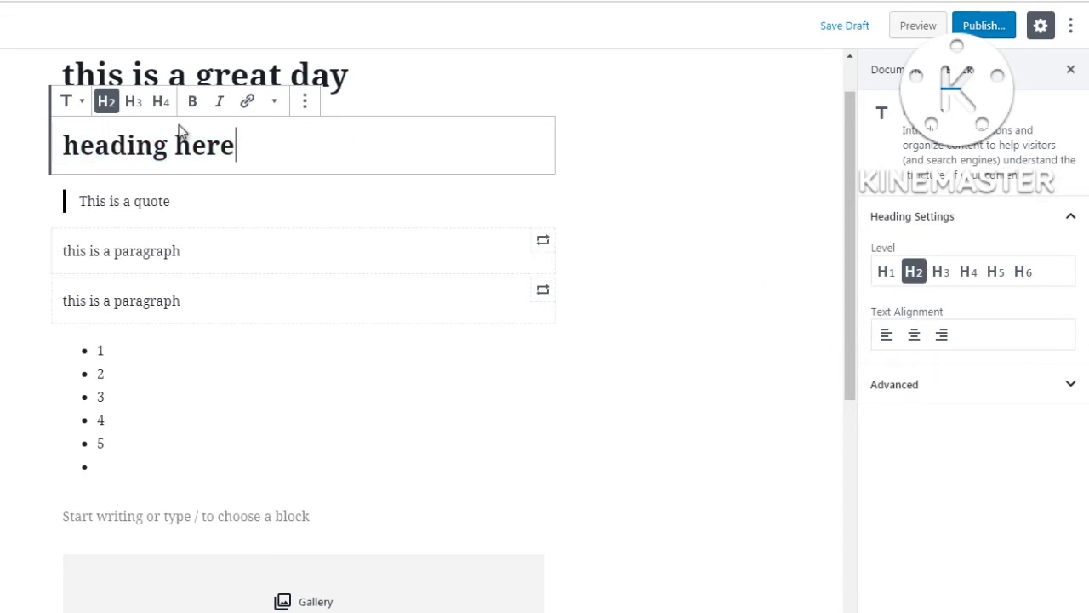
pyautogui.moveTo(237, 145); pyautogui.dragTo(304, 170)
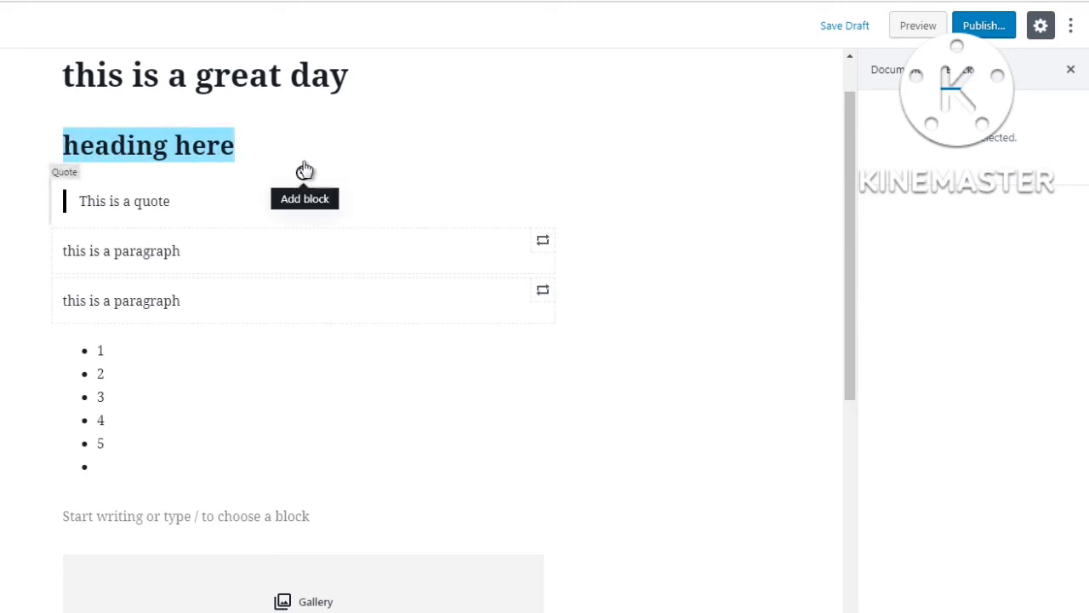
pyautogui.click(257, 149)
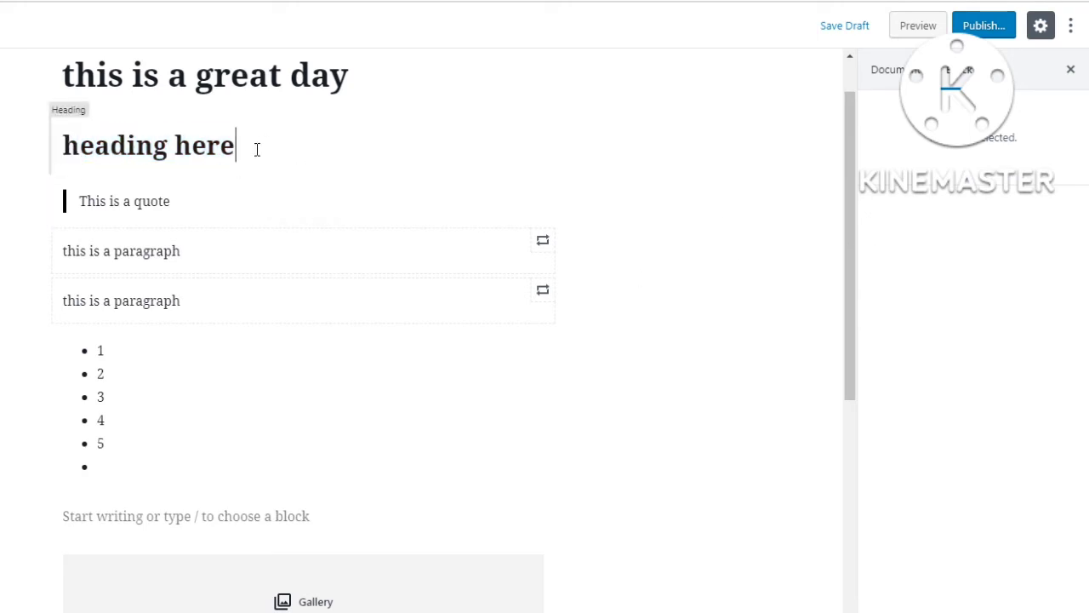
pyautogui.click(229, 202)
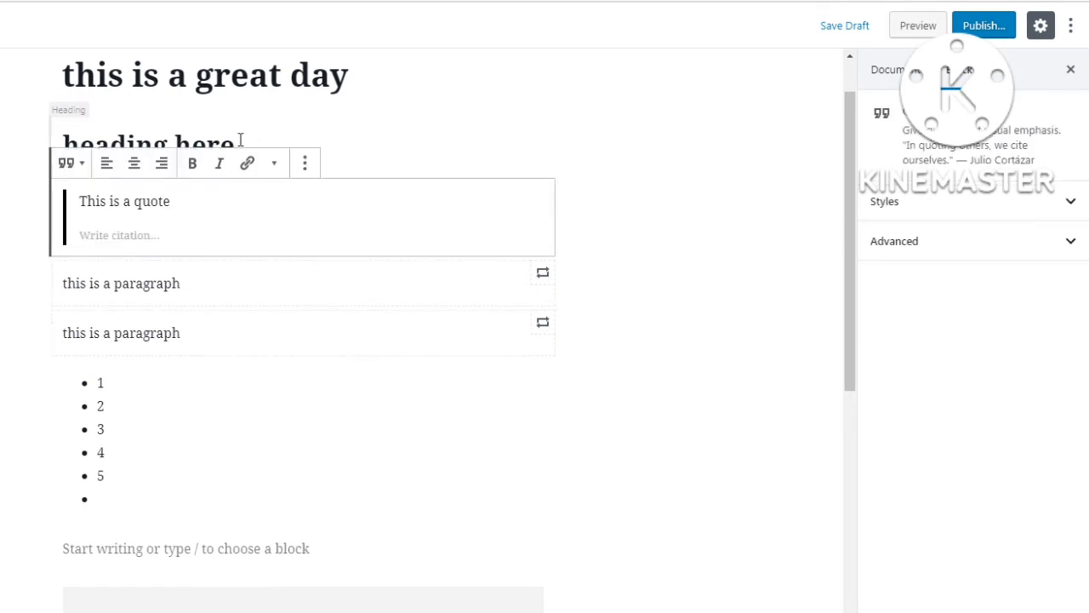
pyautogui.click(240, 140)
pyautogui.moveTo(241, 140); pyautogui.dragTo(64, 142)
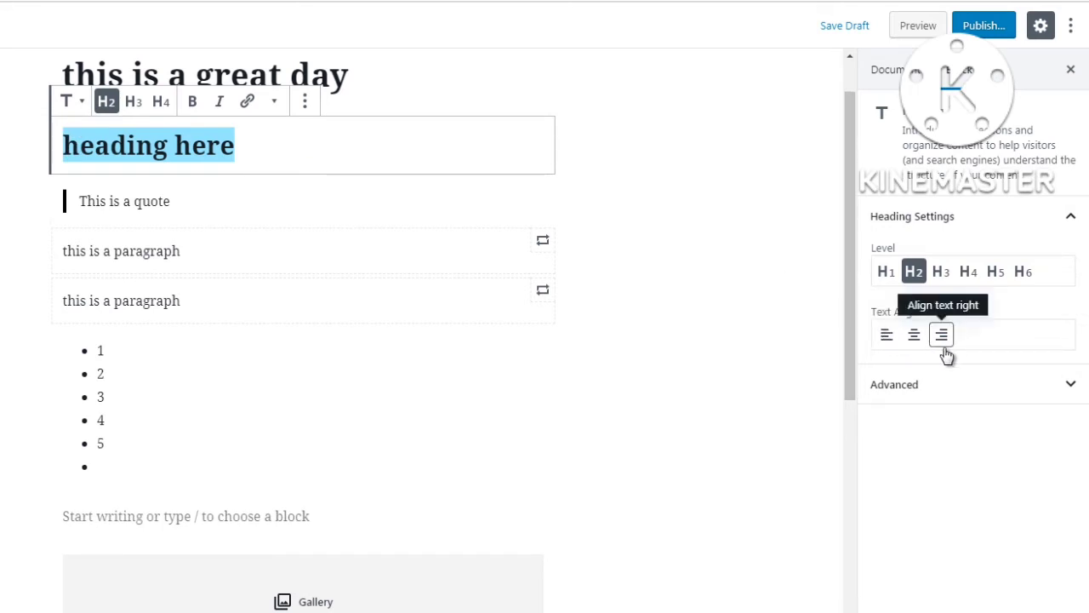
pyautogui.click(926, 388)
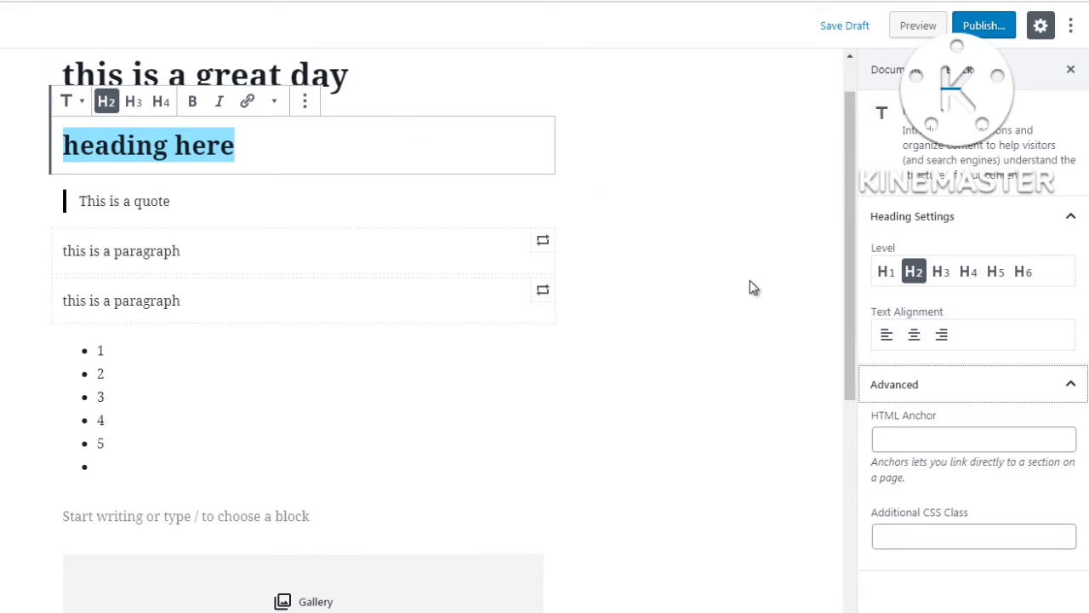
# Convert the list of items 1 to 5 to a numbered list and return it to bullets
pyautogui.click(132, 384)
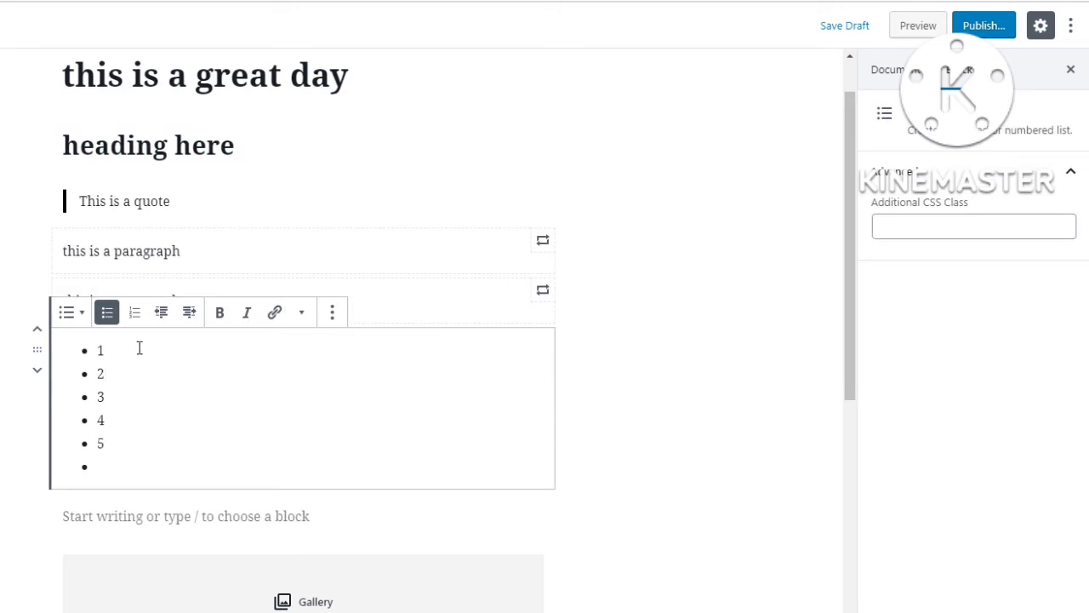
pyautogui.moveTo(114, 460); pyautogui.dragTo(95, 349)
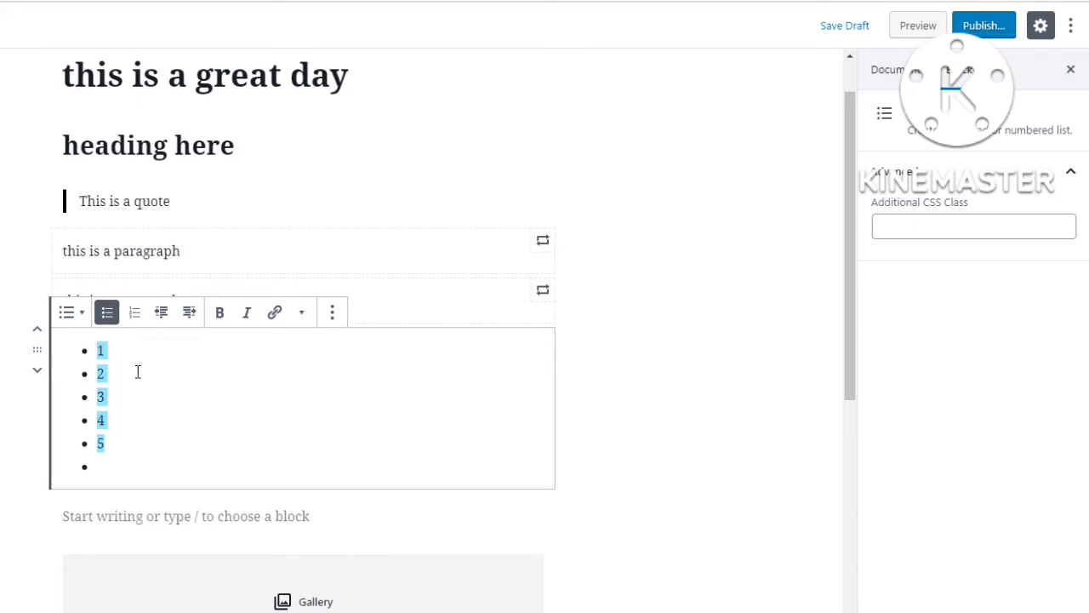
pyautogui.click(134, 315)
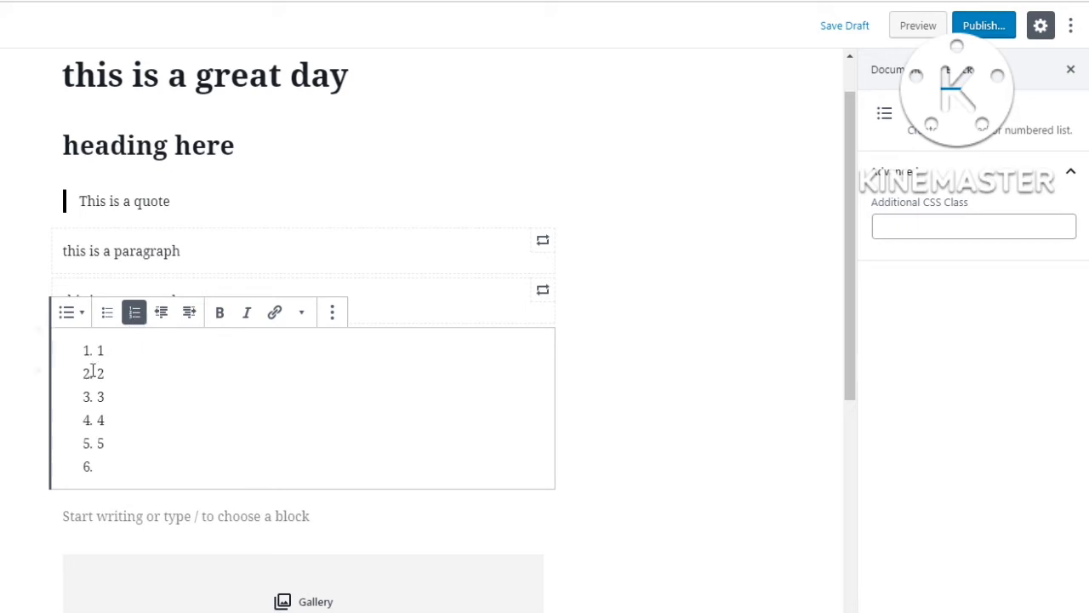
pyautogui.click(107, 314)
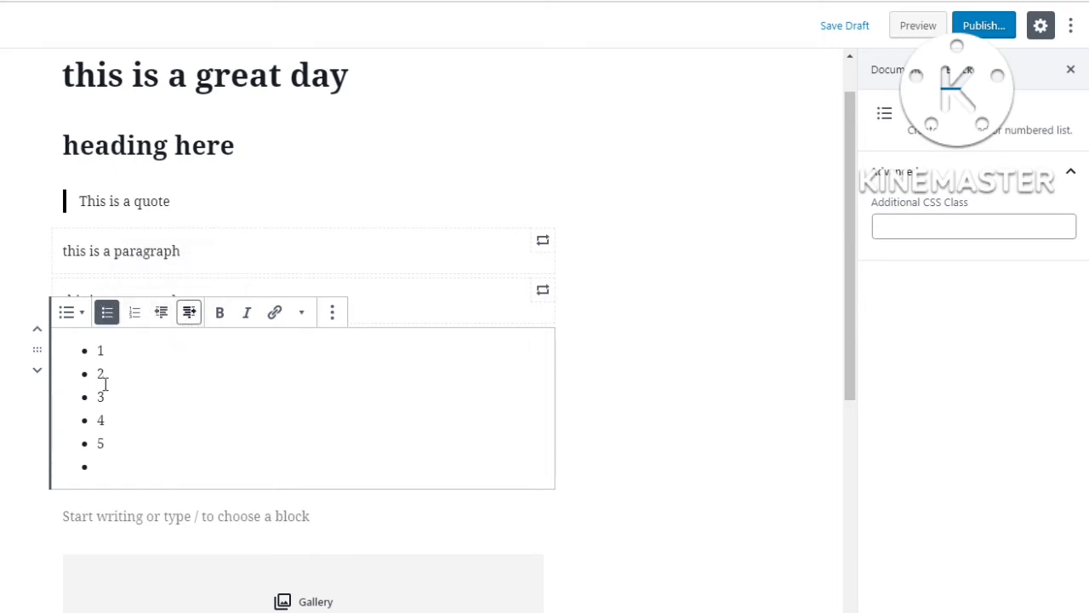
# Make the first item, "1", of the bulleted list bold and italic
pyautogui.click(109, 357)
pyautogui.click(219, 317)
pyautogui.click(246, 317)
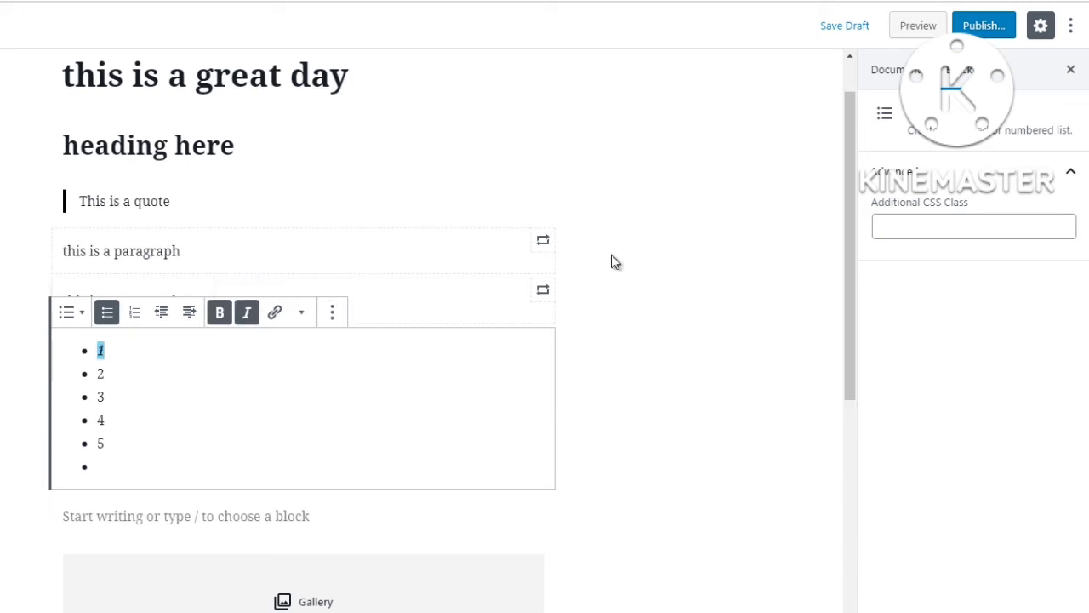
# Examine the available Post Format options in the document settings without changing the format
pyautogui.scroll(-3, 817, 305)
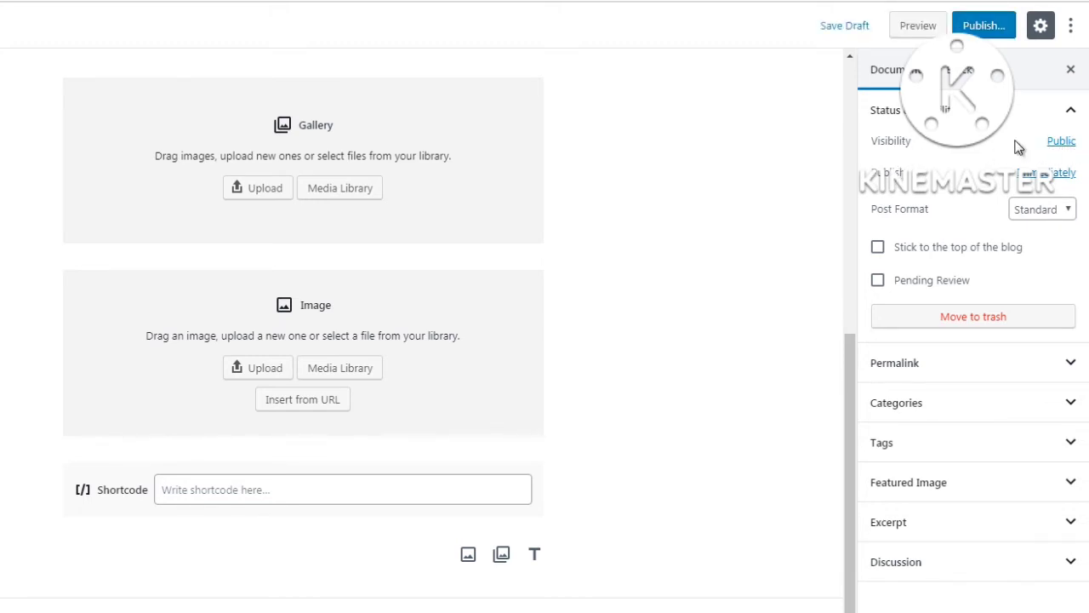
pyautogui.click(1036, 209)
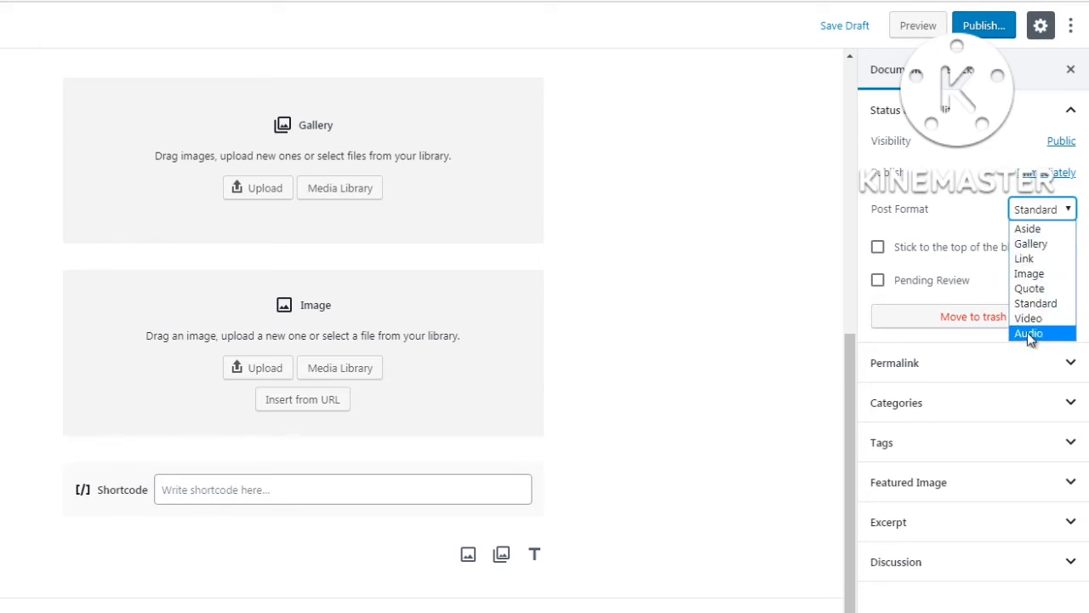
pyautogui.click(863, 214)
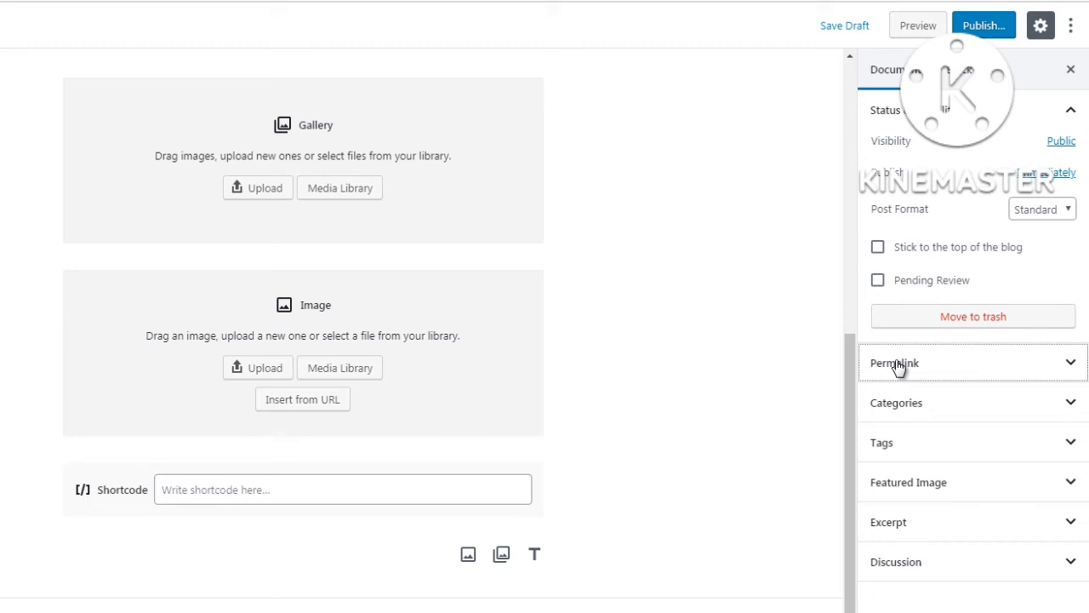
# Examine the post's Categories settings, including the category list, the new category form and its parent category options
pyautogui.click(912, 410)
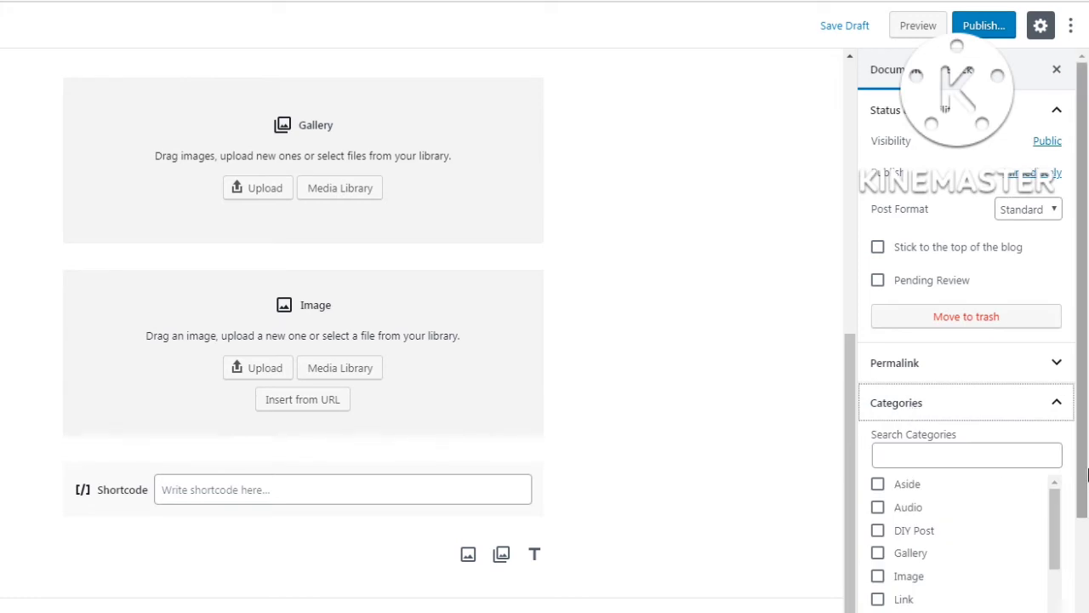
pyautogui.scroll(-1, 1083, 477)
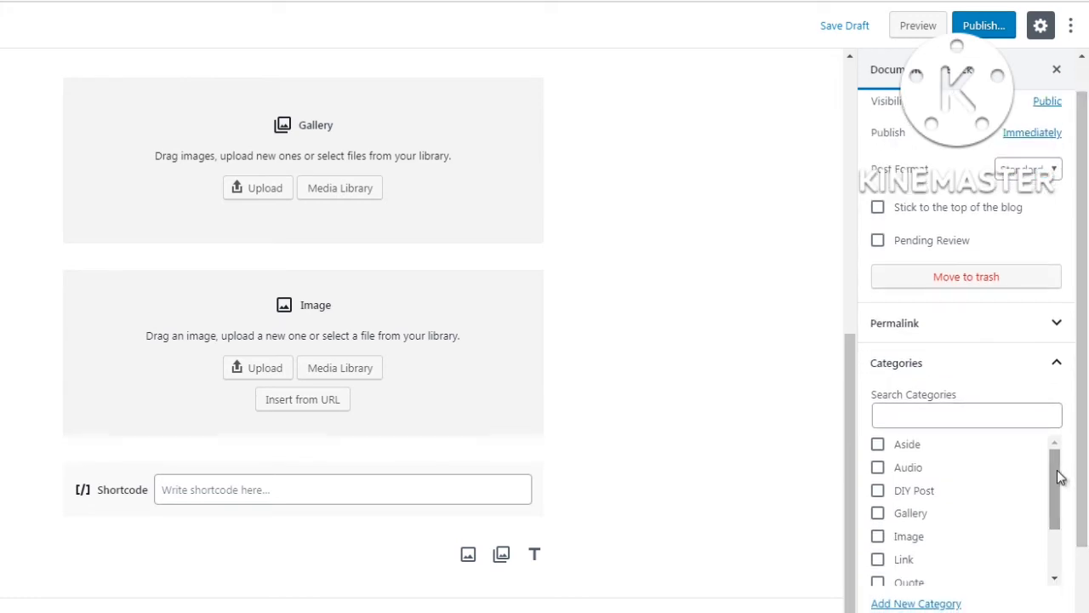
pyautogui.moveTo(1060, 478); pyautogui.dragTo(1058, 532)
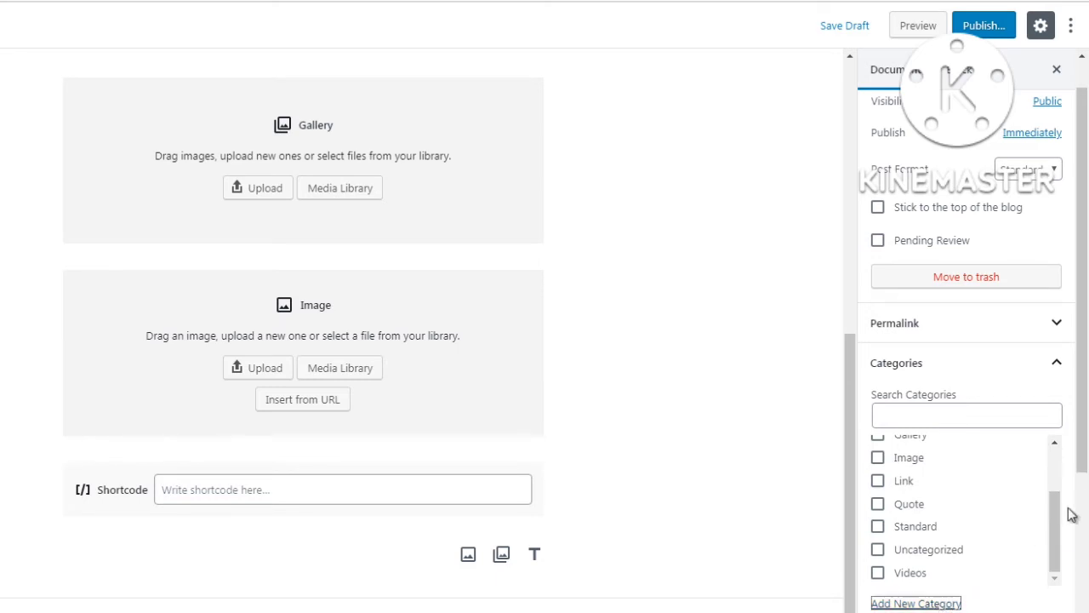
pyautogui.scroll(-2, 1083, 459)
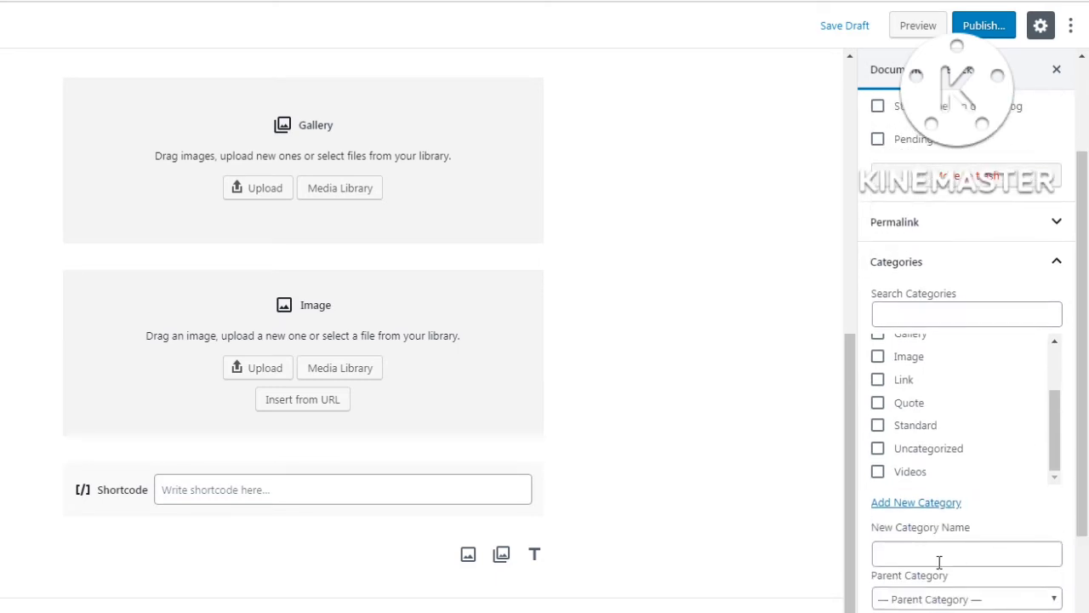
pyautogui.scroll(-1, 953, 559)
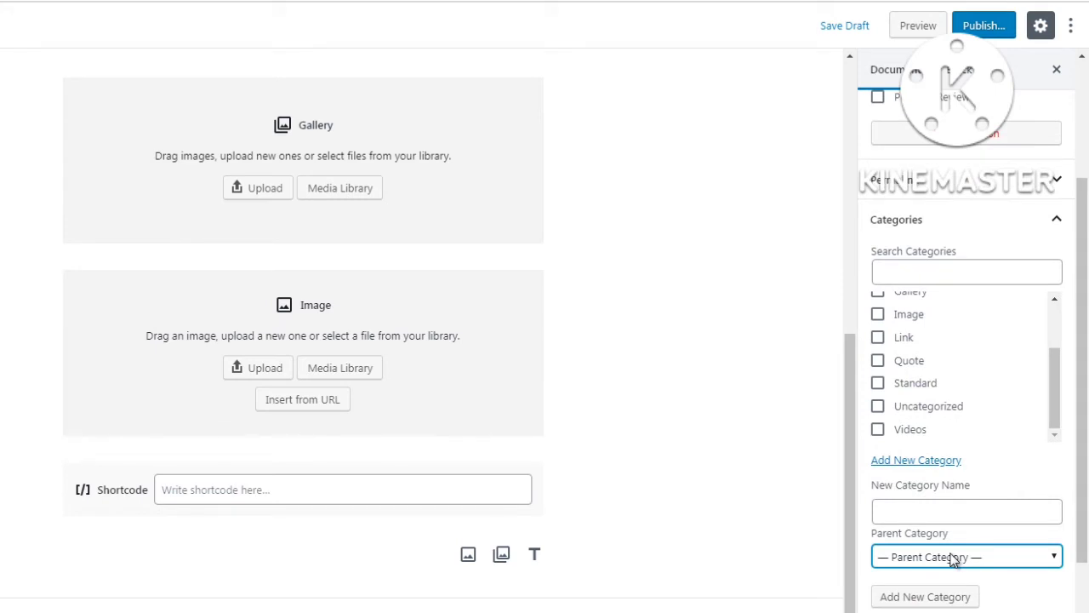
pyautogui.click(951, 555)
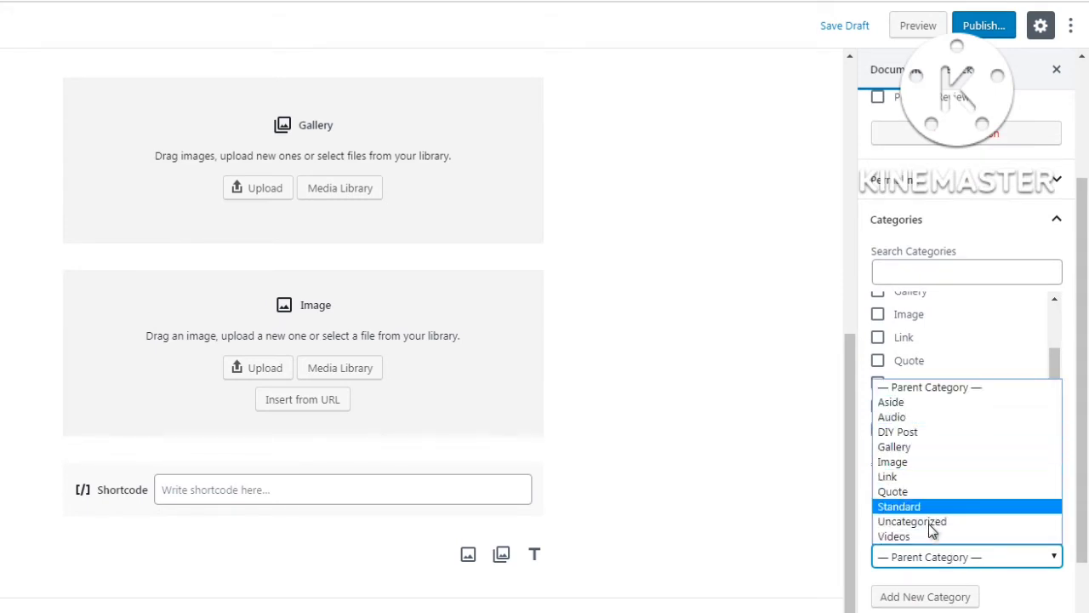
pyautogui.click(932, 557)
pyautogui.click(928, 509)
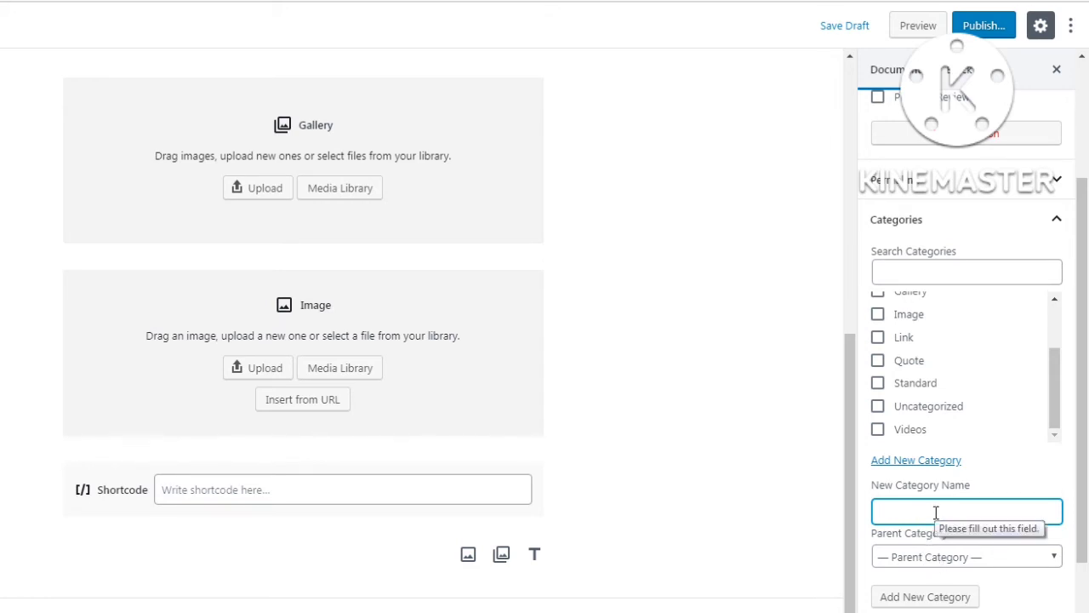
pyautogui.moveTo(1085, 417); pyautogui.dragTo(1087, 437)
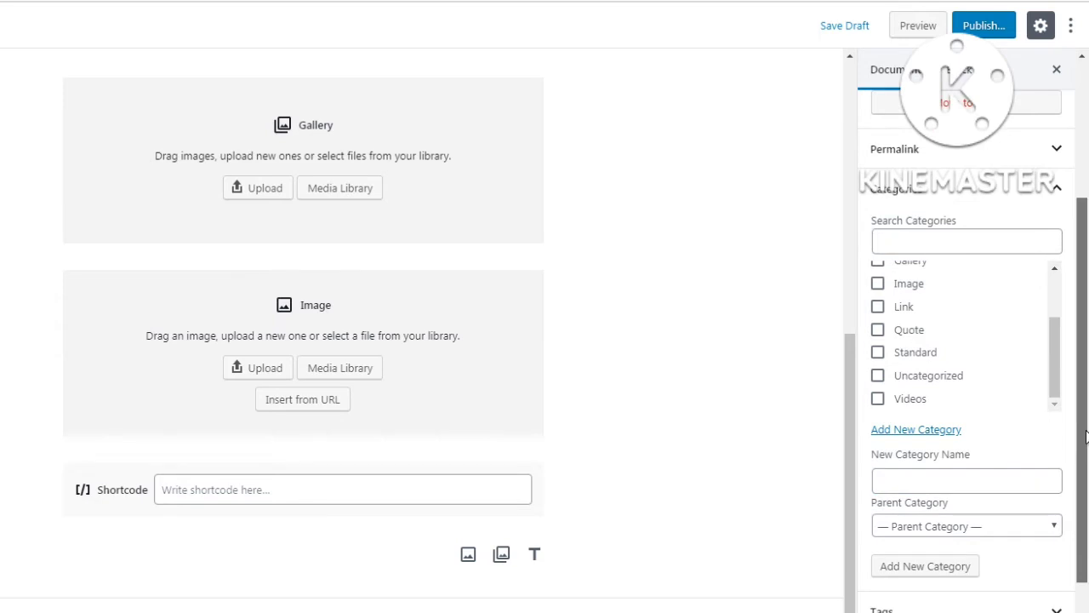
pyautogui.click(932, 198)
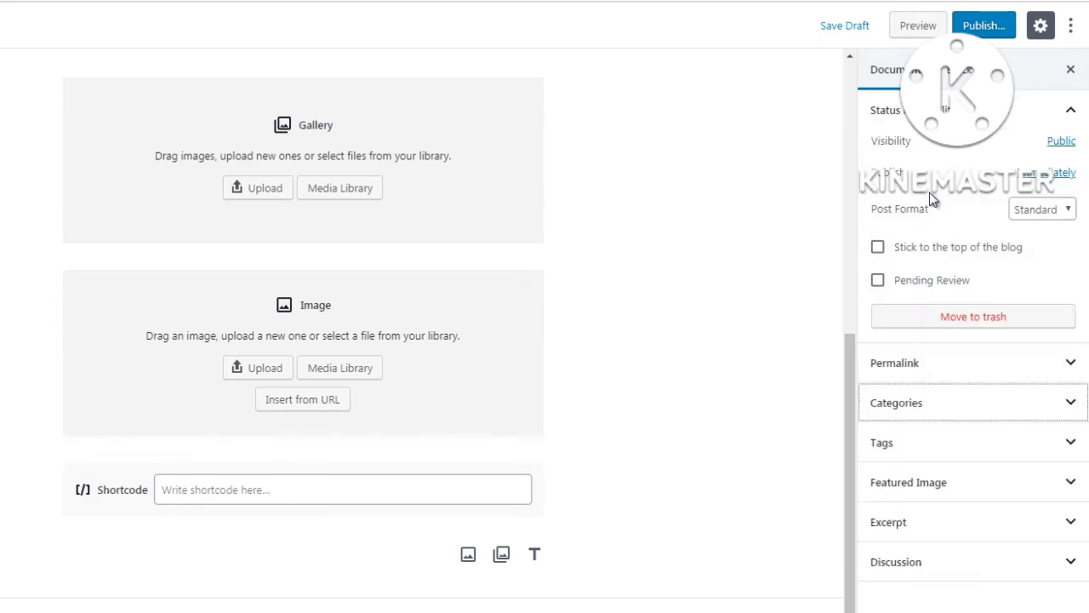
# Examine the Tags, Featured Image and Excerpt settings of the post
pyautogui.click(911, 452)
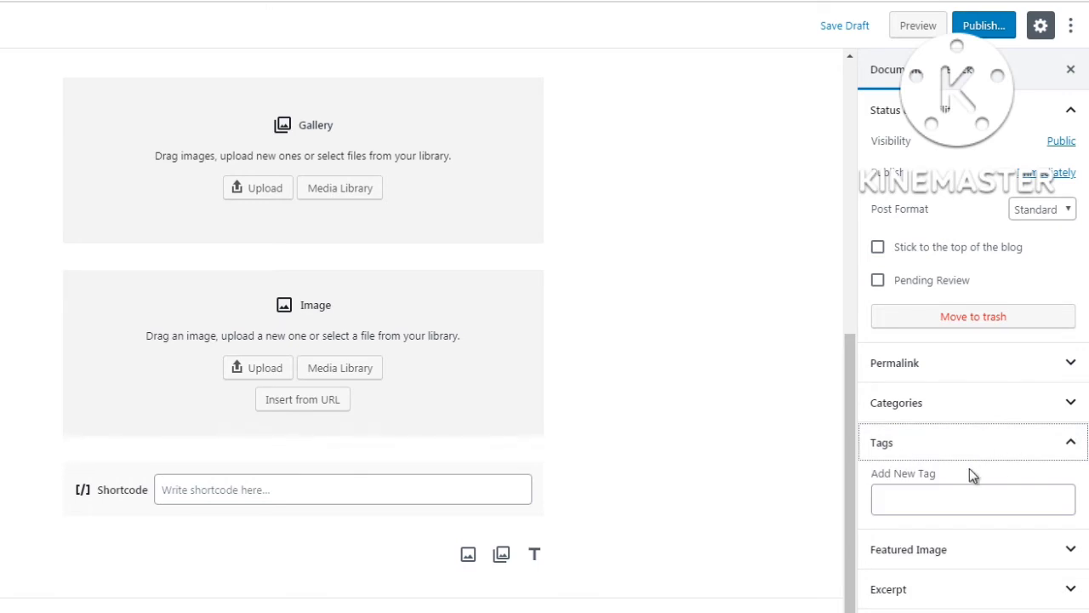
pyautogui.click(940, 497)
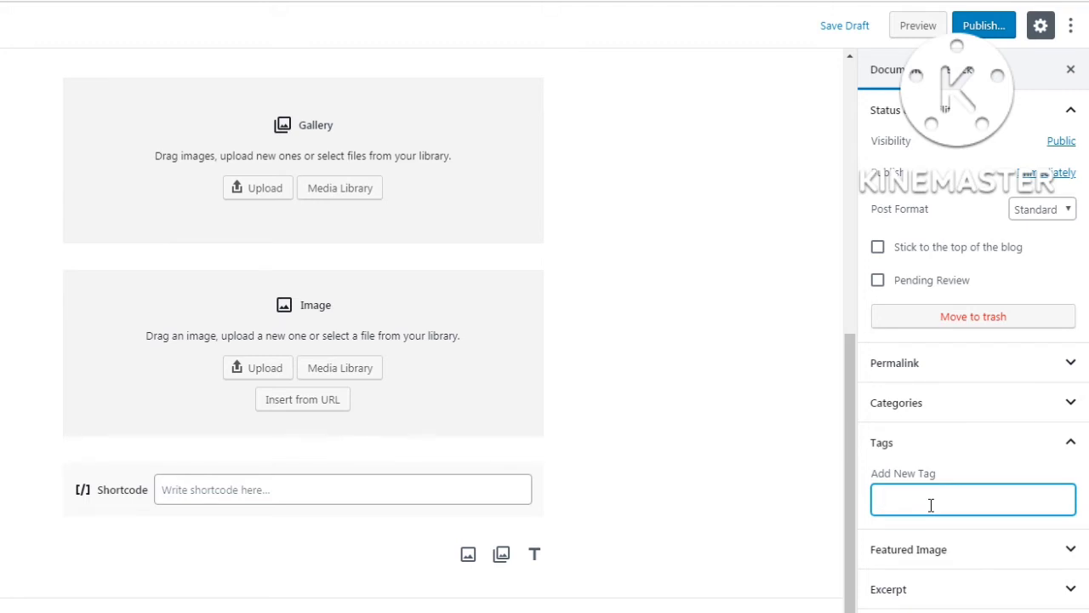
pyautogui.click(928, 448)
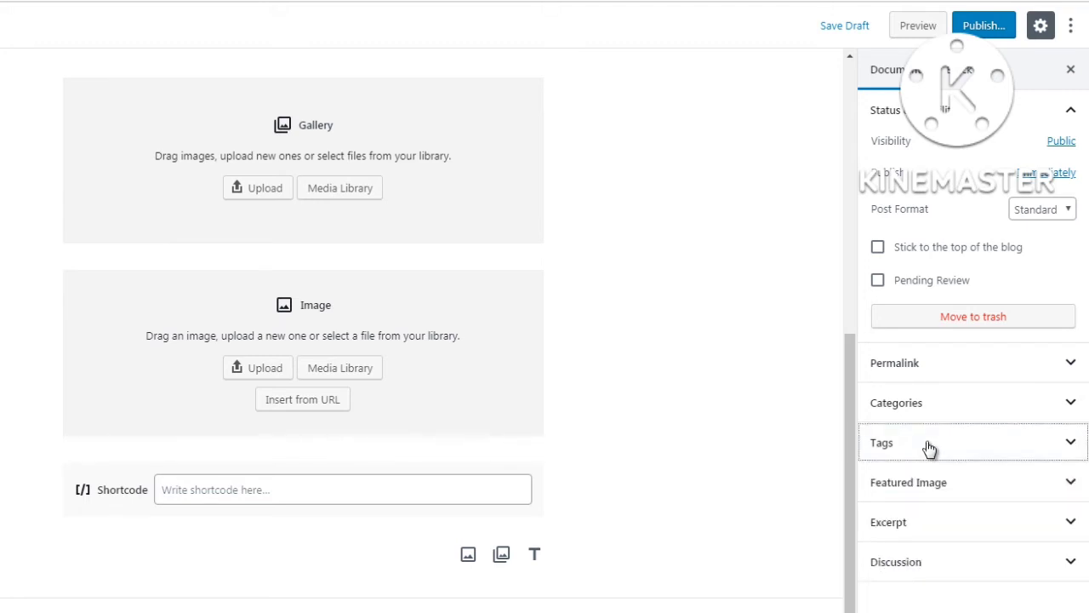
pyautogui.click(926, 486)
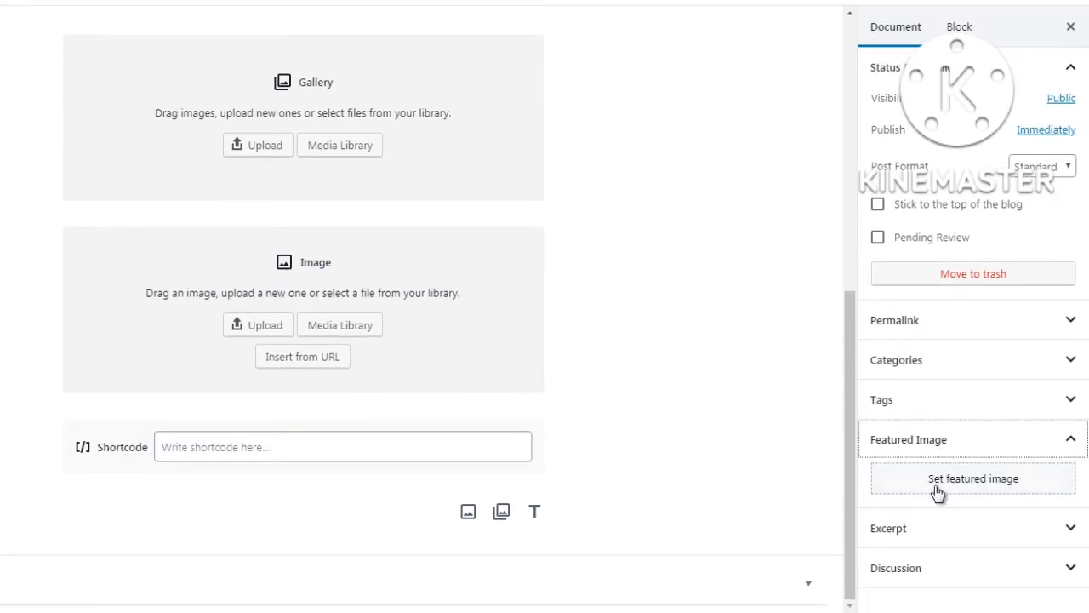
pyautogui.click(922, 533)
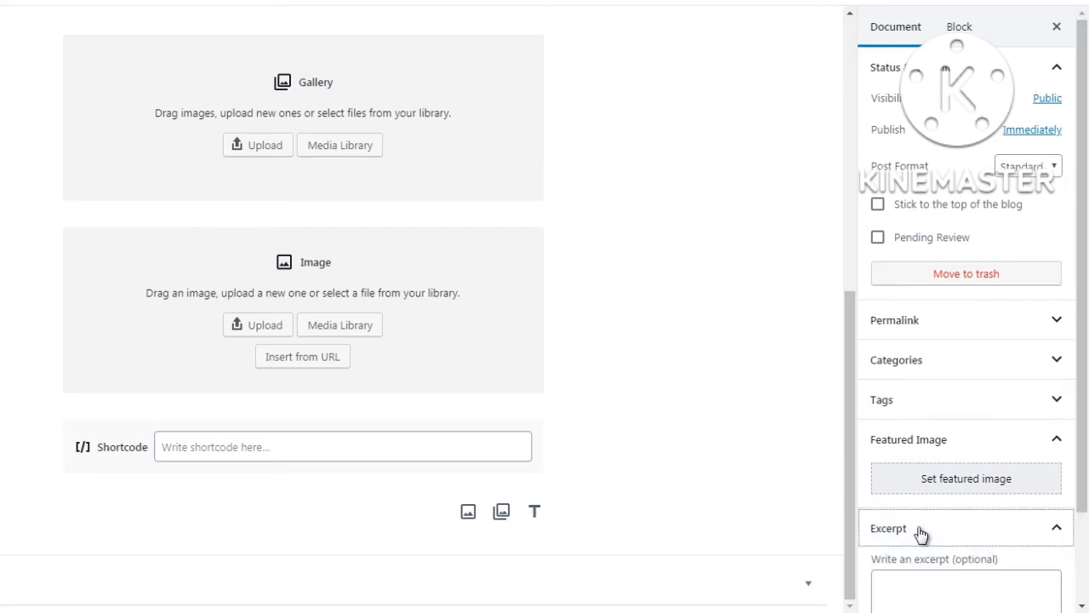
pyautogui.click(919, 533)
# Show the post's Discussion settings and switch Allow Comments off and on again
pyautogui.click(911, 575)
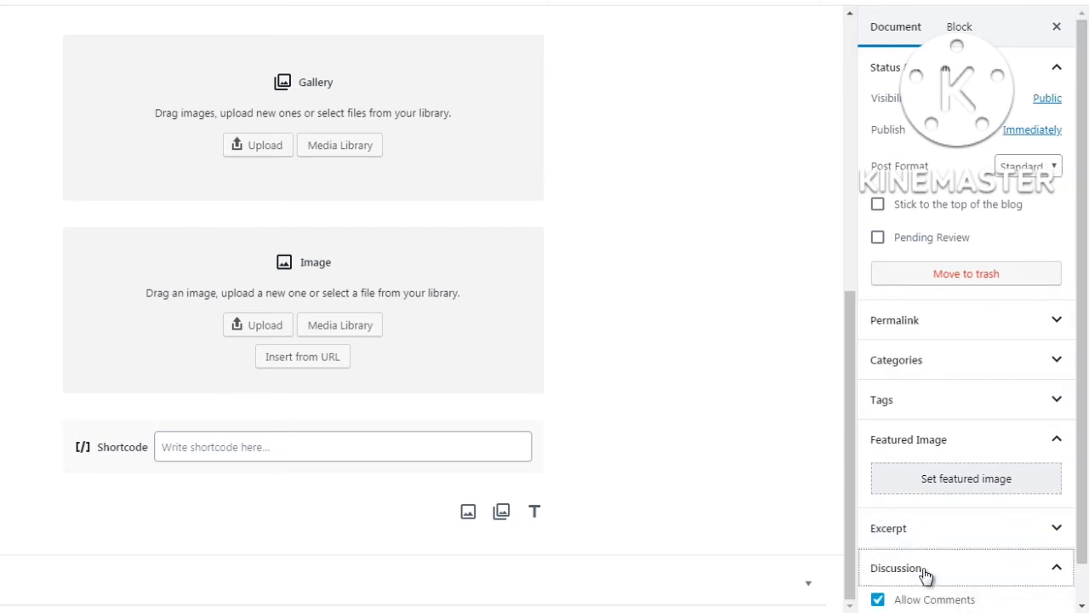
pyautogui.scroll(-1, 1077, 485)
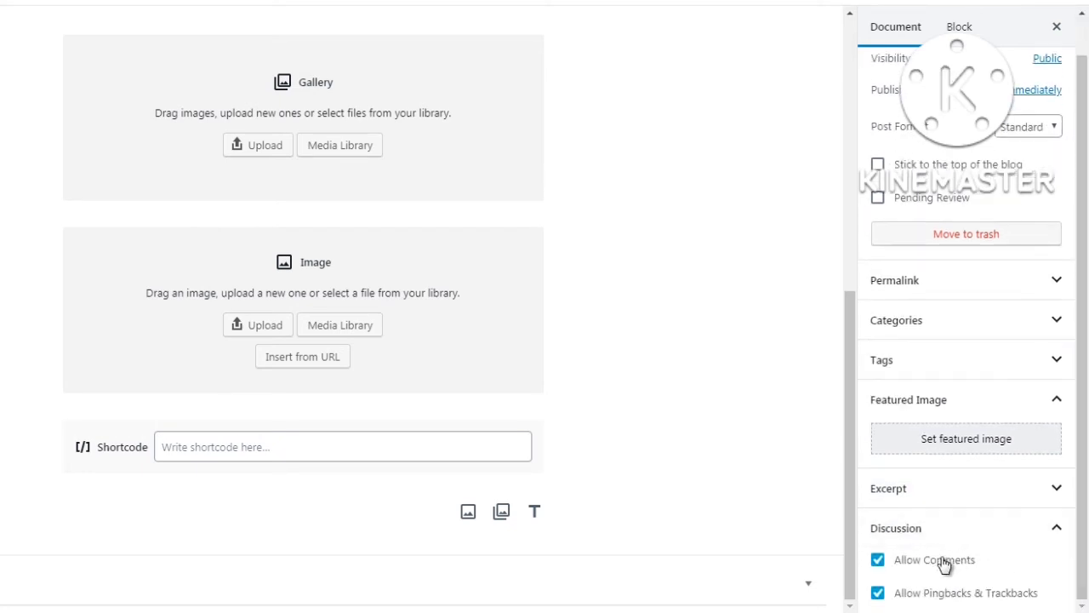
pyautogui.click(878, 560)
pyautogui.click(877, 561)
pyautogui.scroll(1, 1077, 326)
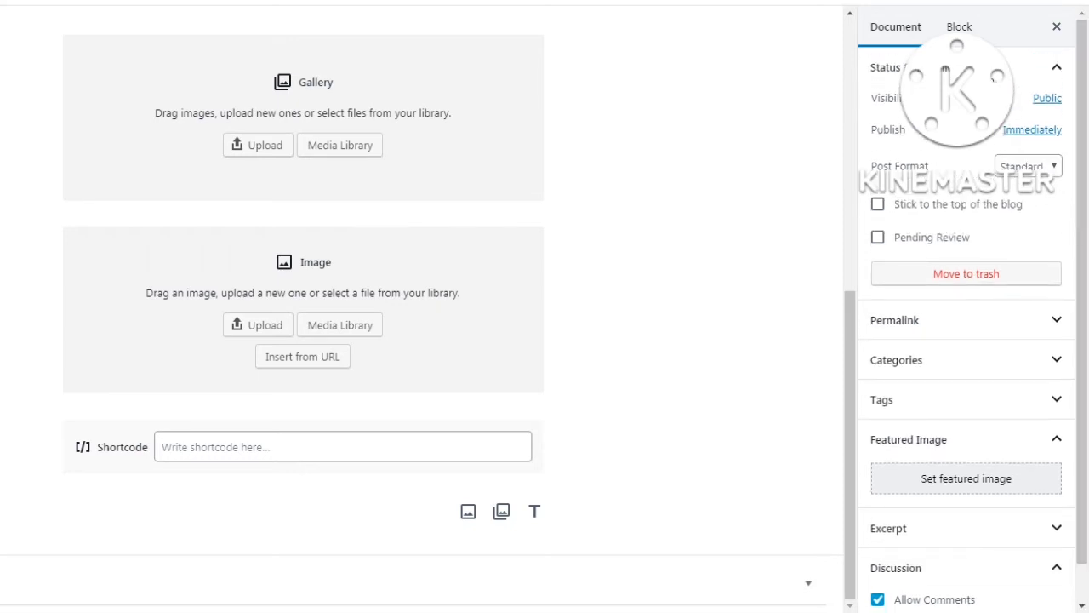
# Examine the block settings of the empty Gallery block and the empty Image block below it
pyautogui.click(959, 28)
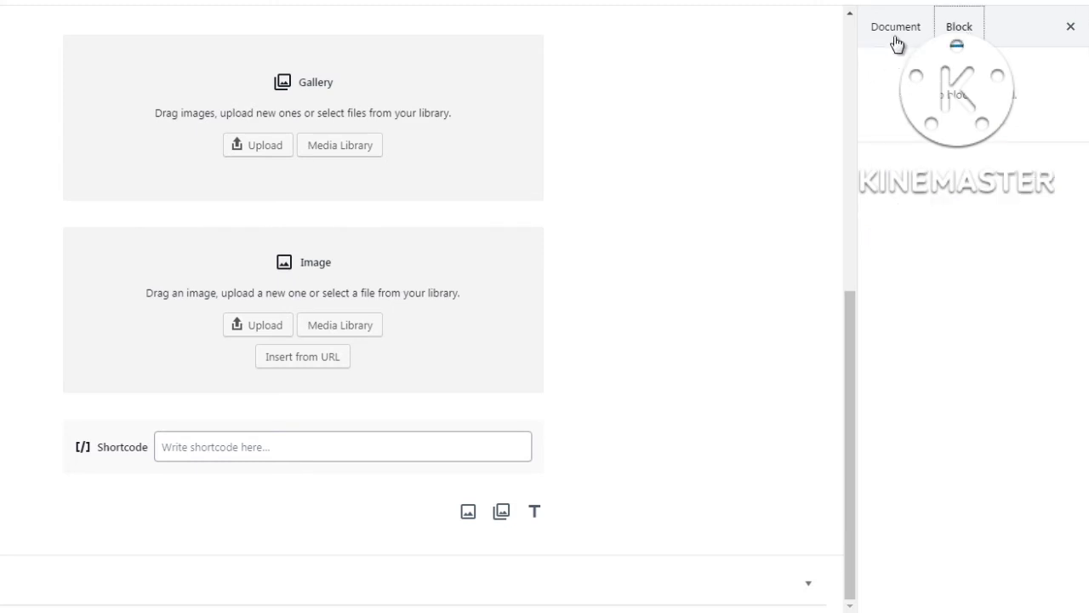
pyautogui.click(462, 153)
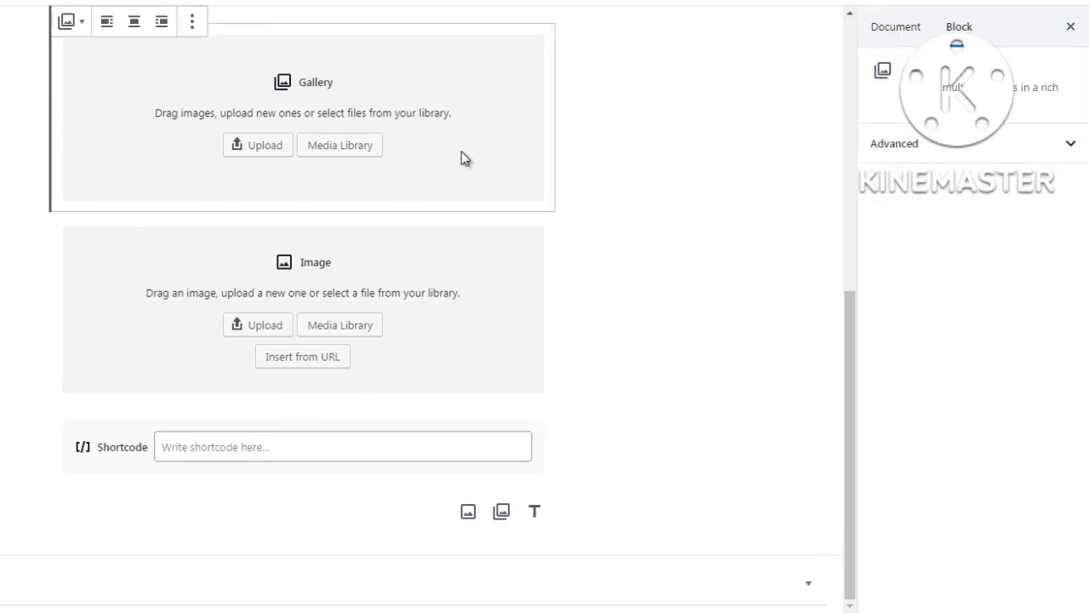
pyautogui.click(464, 373)
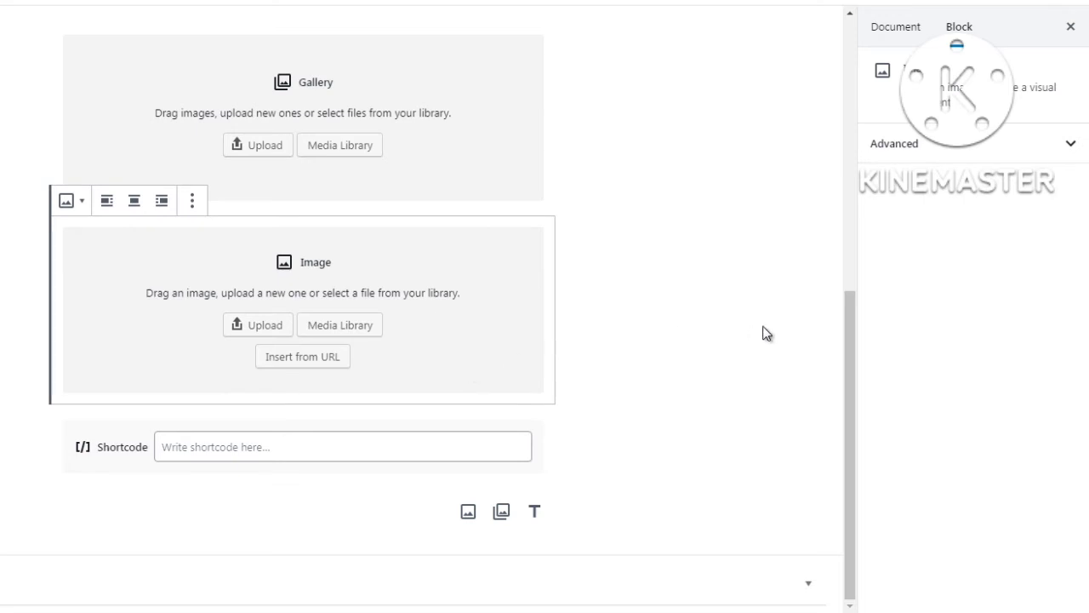
# Insert a Button layout block between the large light-blue text paragraph and the empty list
pyautogui.moveTo(854, 404); pyautogui.dragTo(856, 267)
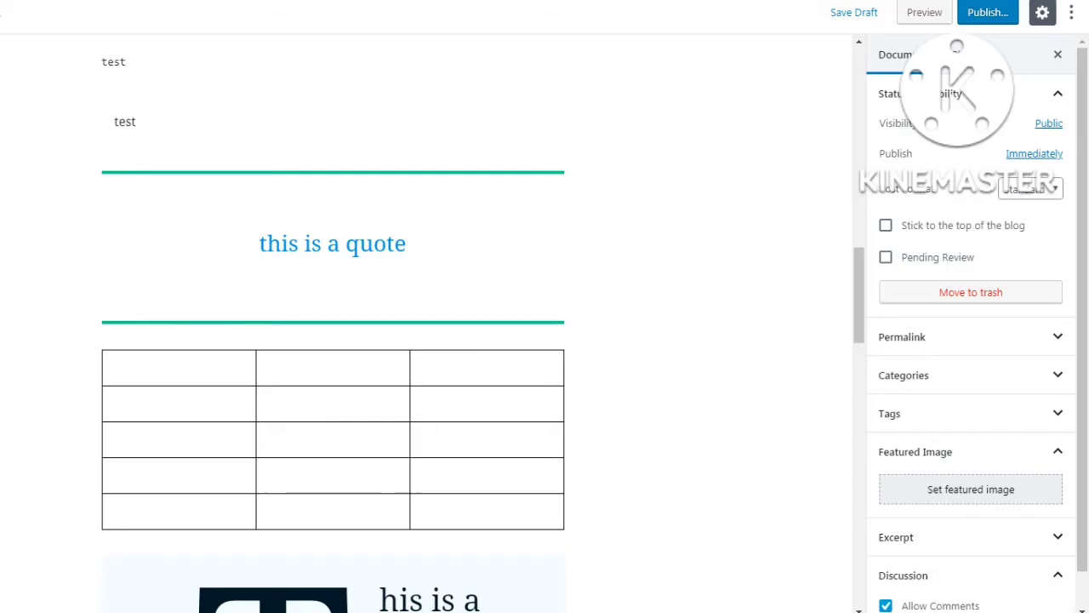
pyautogui.moveTo(859, 296); pyautogui.dragTo(859, 482)
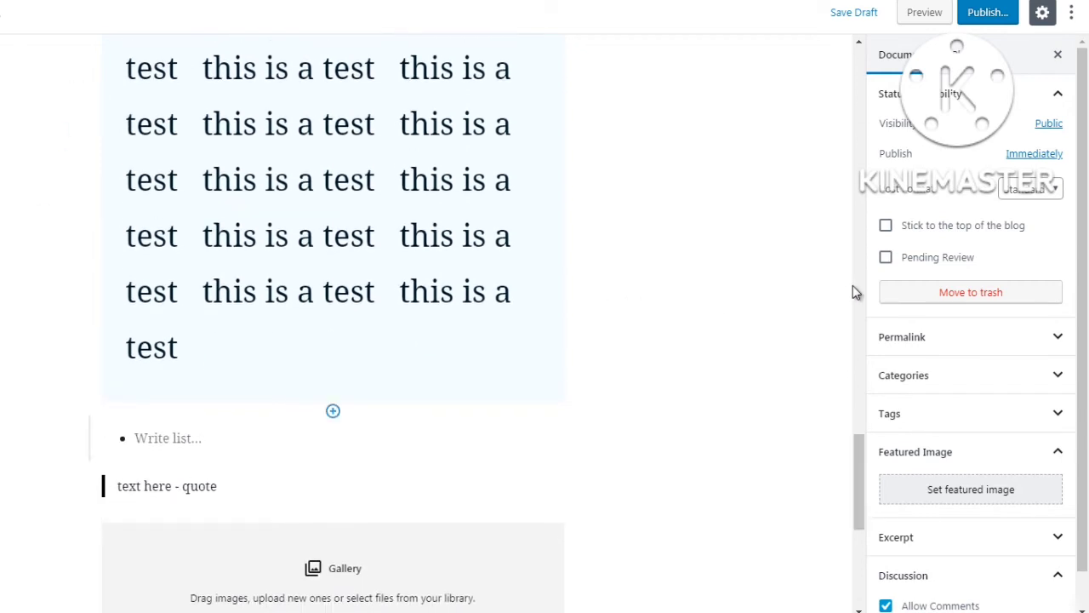
pyautogui.click(333, 411)
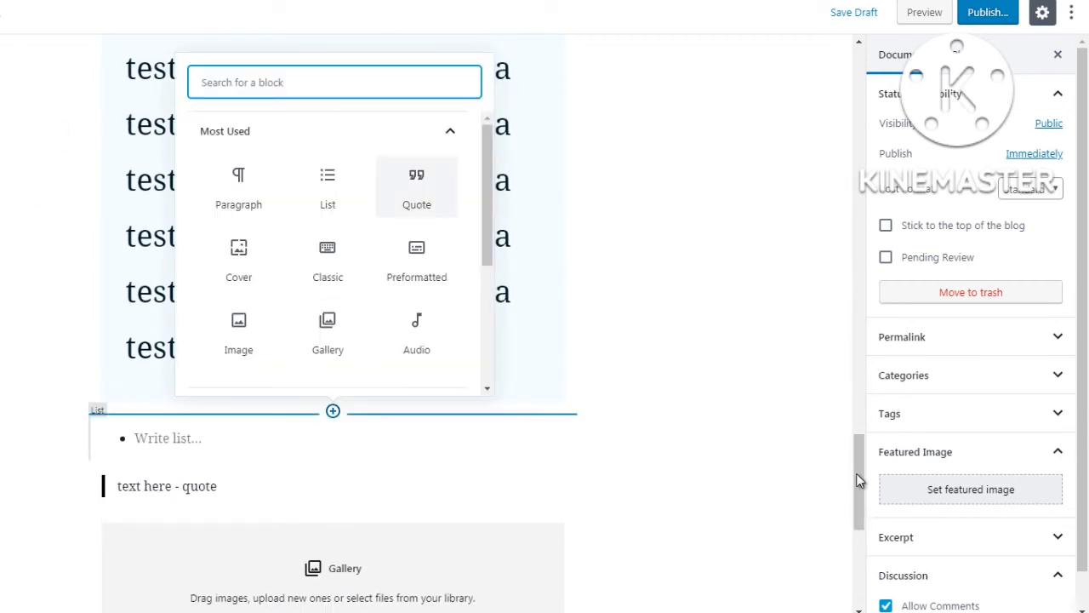
pyautogui.click(448, 131)
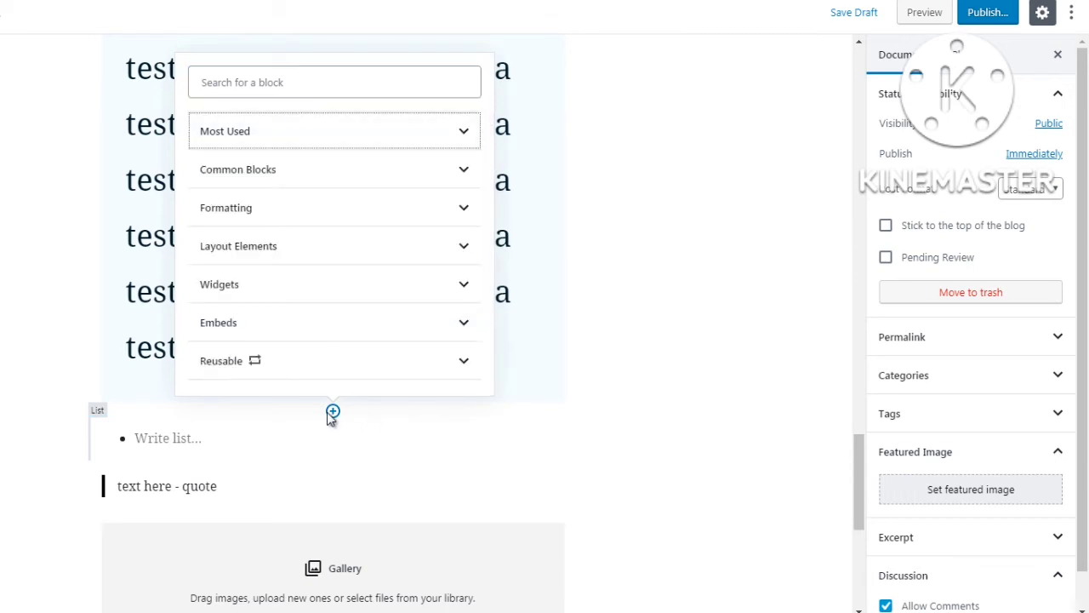
pyautogui.click(417, 246)
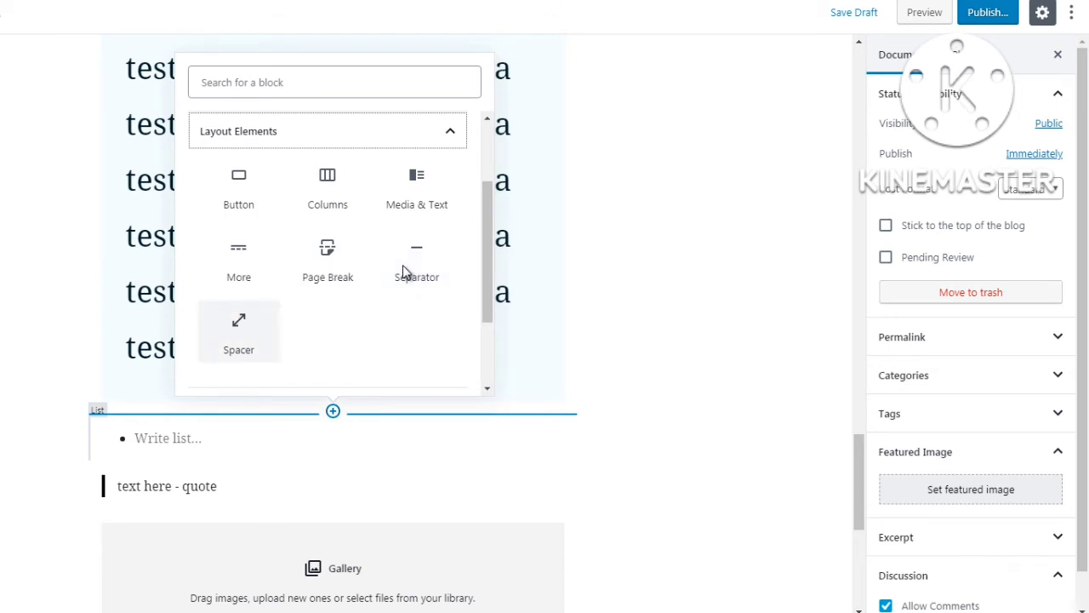
pyautogui.click(235, 183)
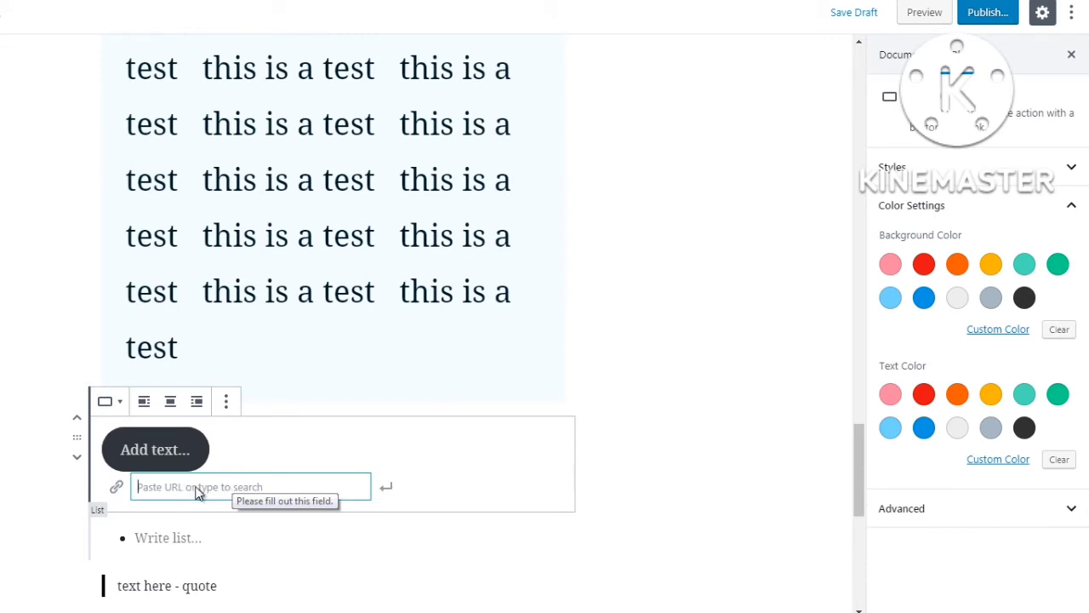
pyautogui.write('www.google.com')
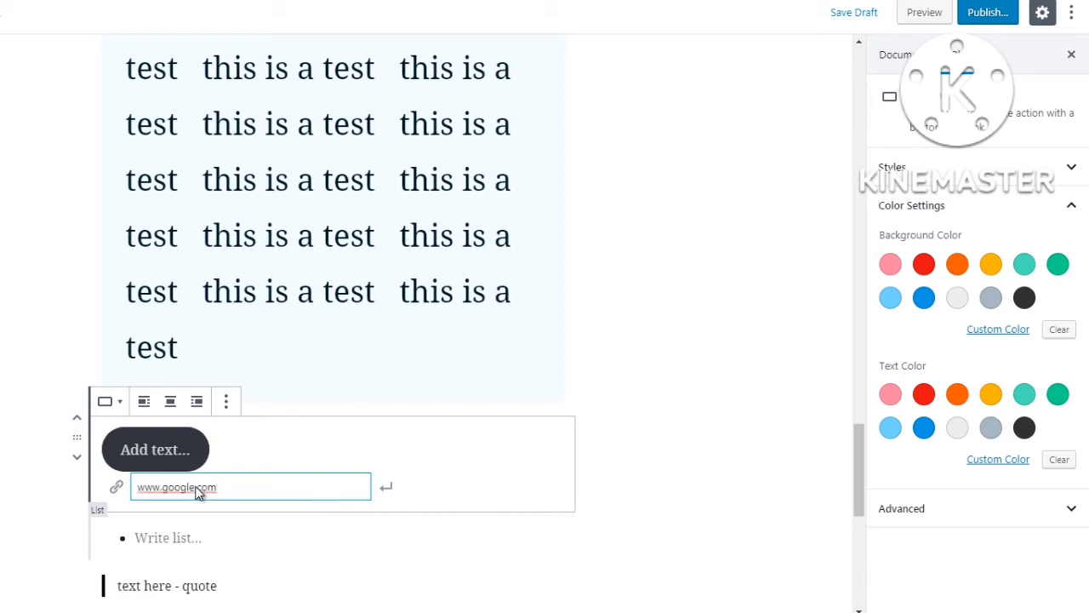
pyautogui.click(389, 489)
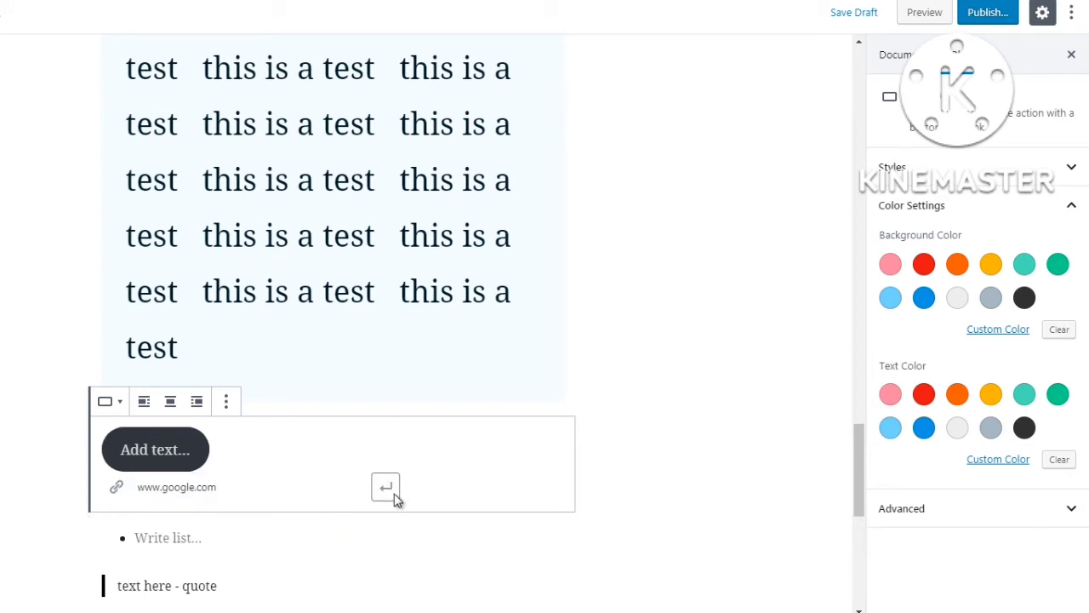
pyautogui.click(692, 402)
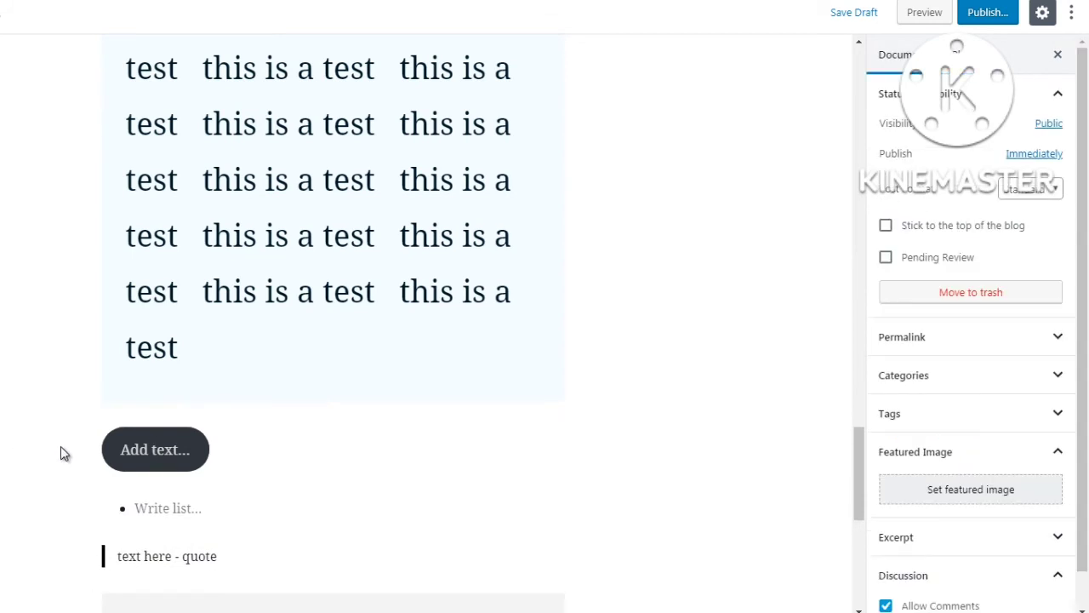
pyautogui.click(145, 453)
pyautogui.write('ppp')
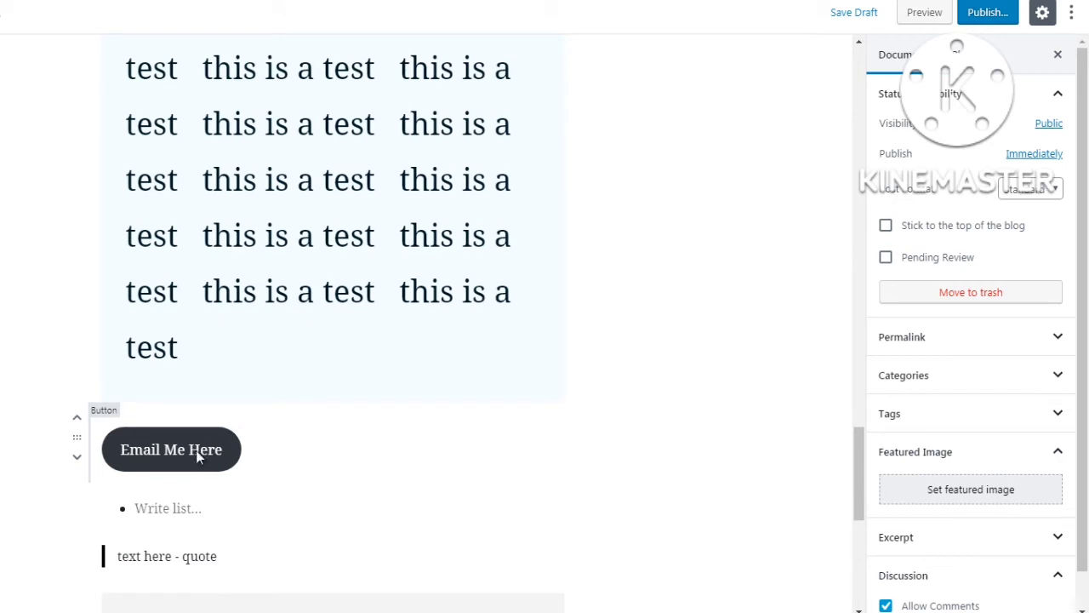
# Try green and orange backgrounds on the Email Me Here button and settle on a very light gray background with dark gray text
pyautogui.click(267, 459)
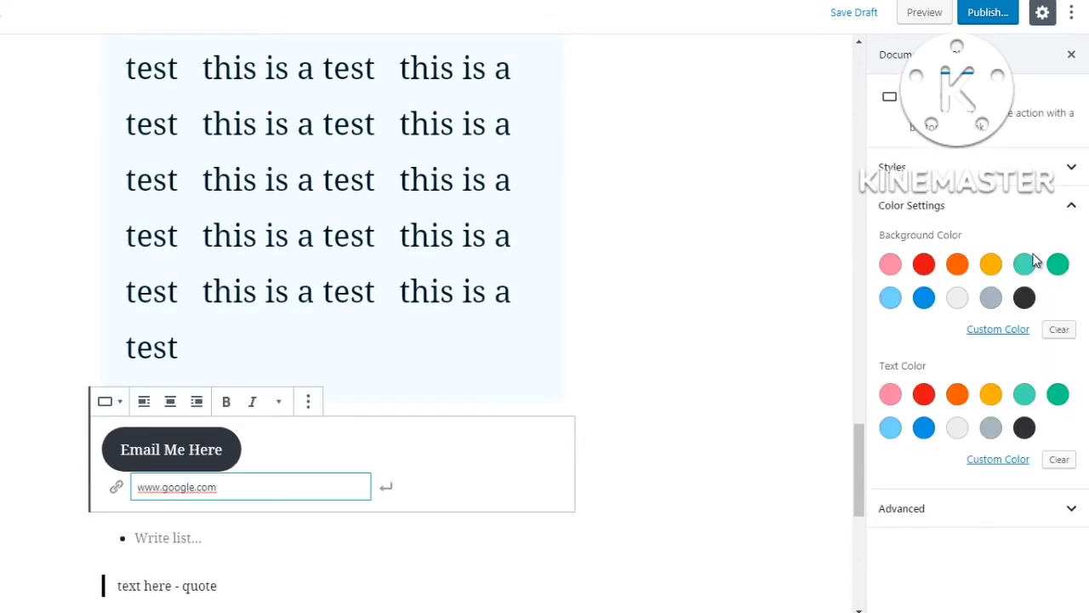
pyautogui.click(1062, 271)
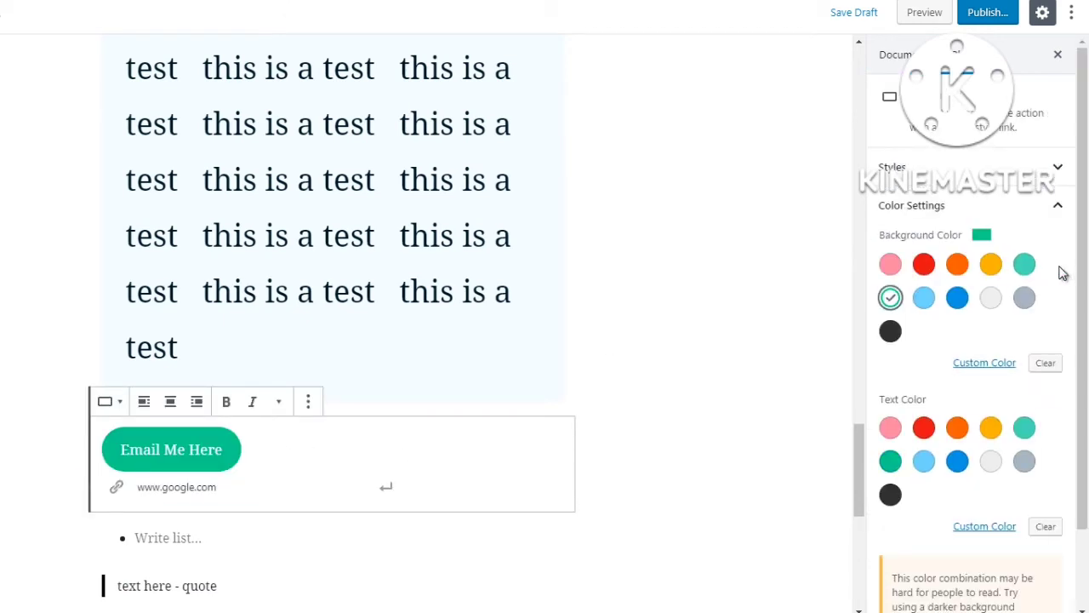
pyautogui.click(954, 267)
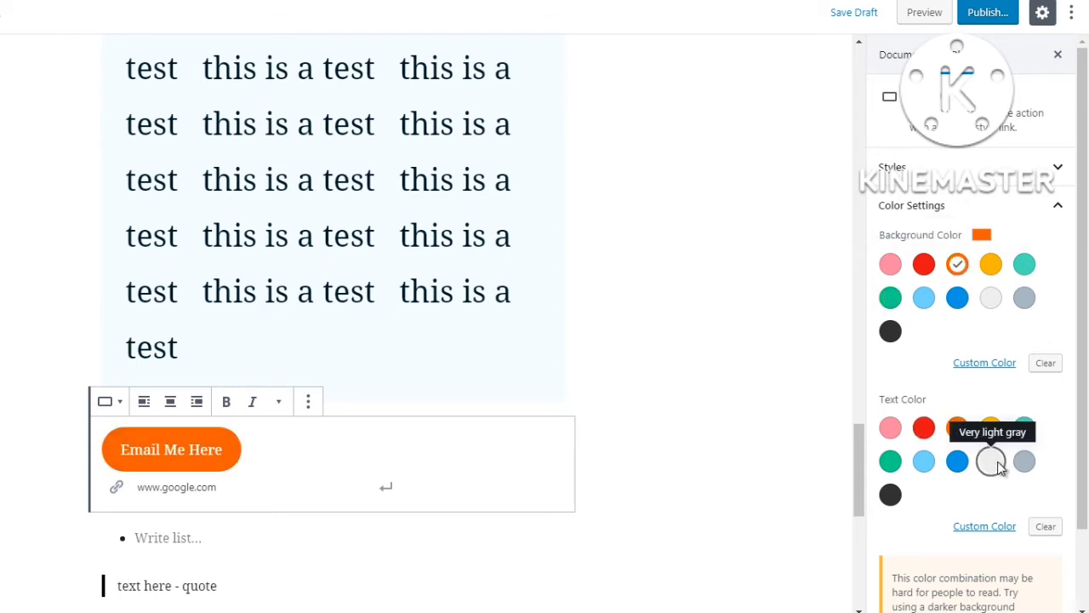
pyautogui.click(991, 461)
pyautogui.click(889, 496)
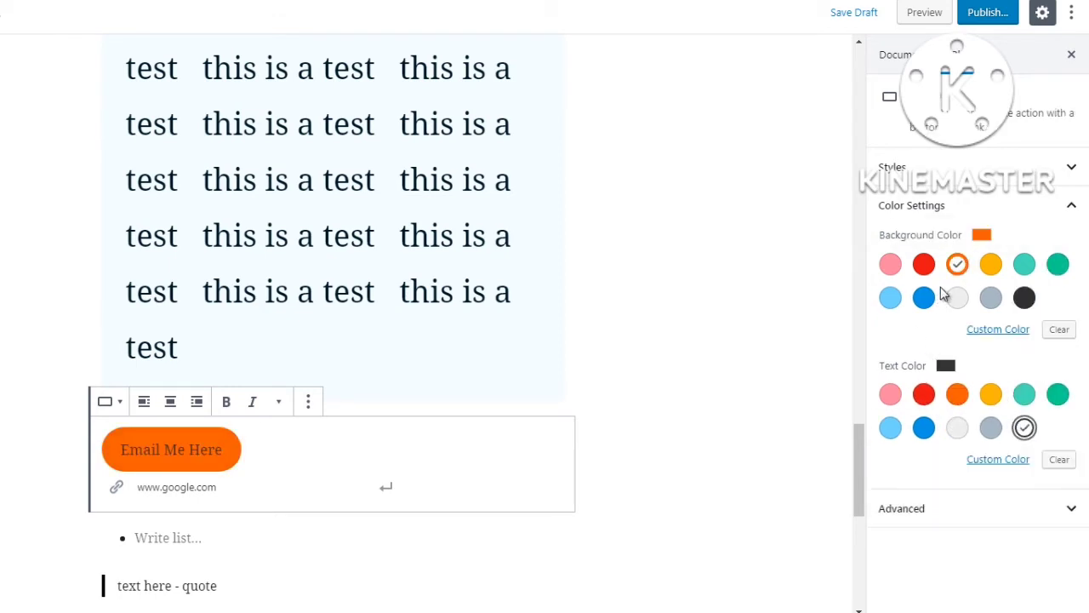
pyautogui.click(959, 298)
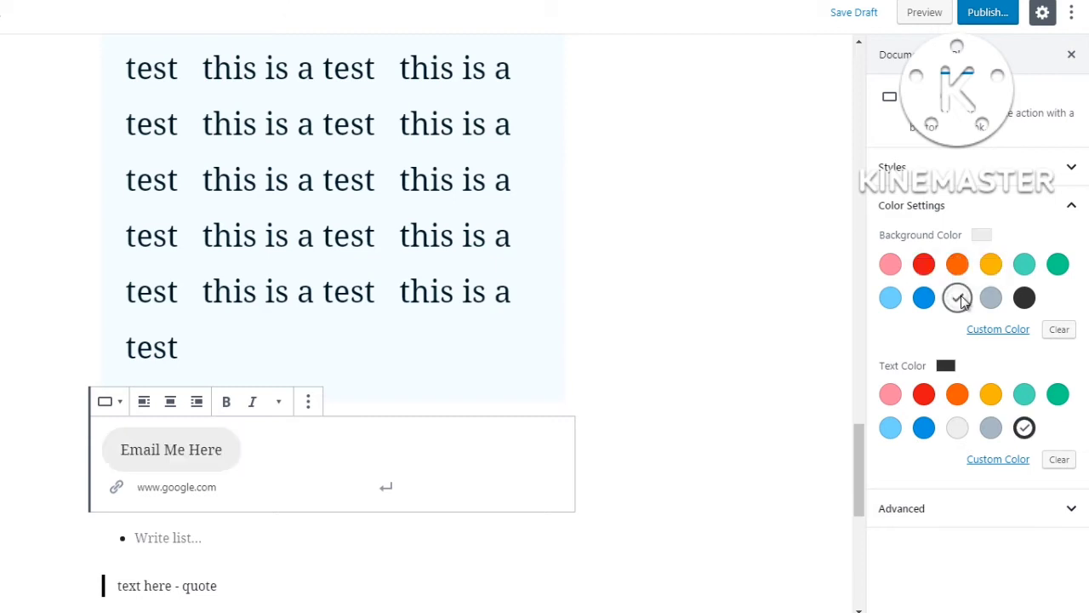
pyautogui.click(656, 362)
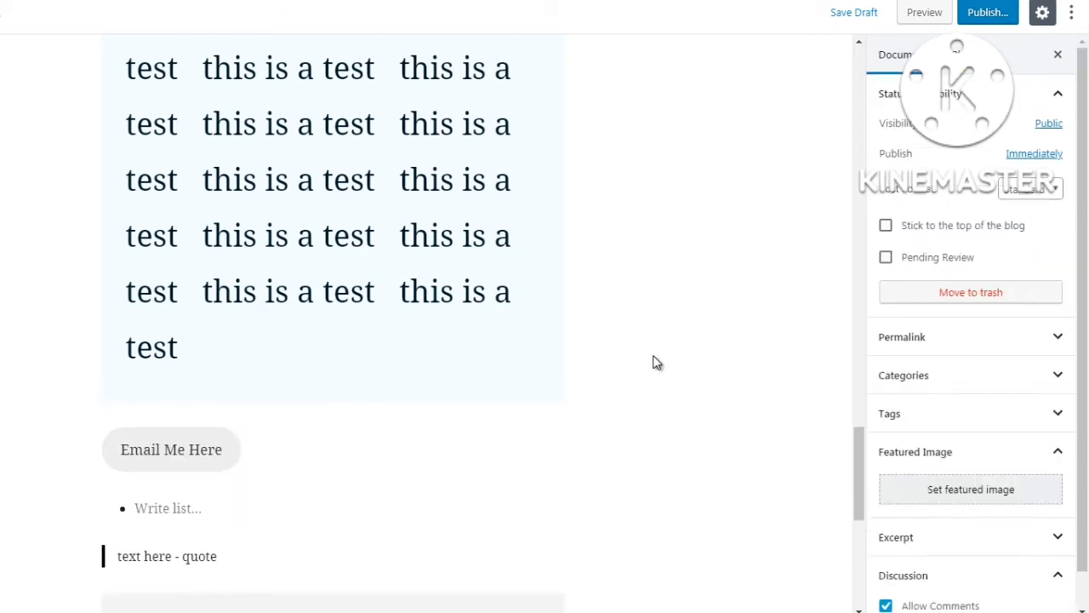
# Insert a Columns layout block directly above the Email Me Here button
pyautogui.click(333, 413)
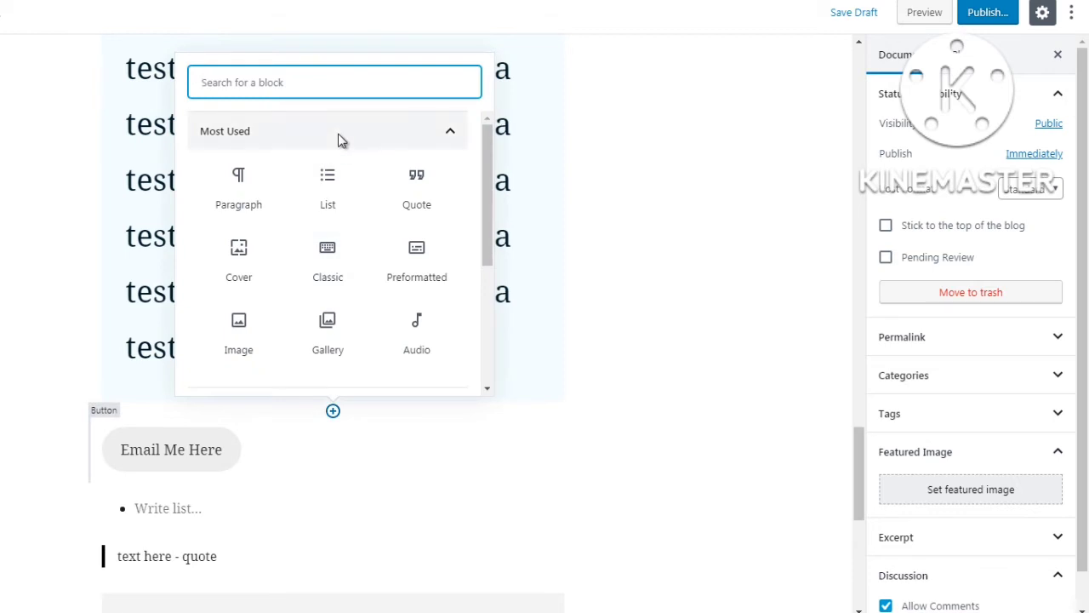
pyautogui.click(340, 136)
pyautogui.click(340, 247)
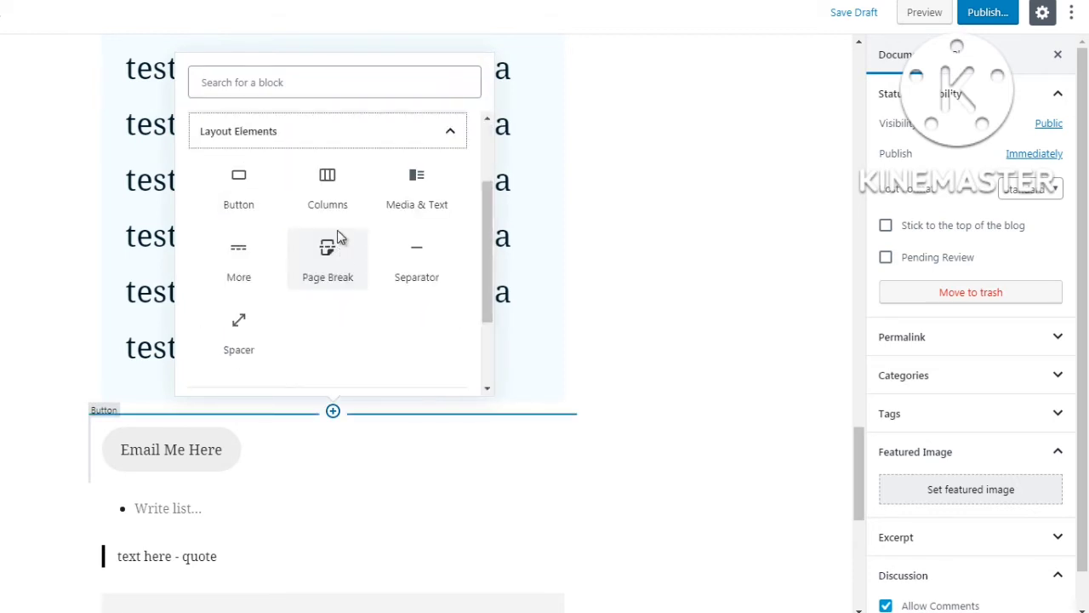
pyautogui.click(324, 183)
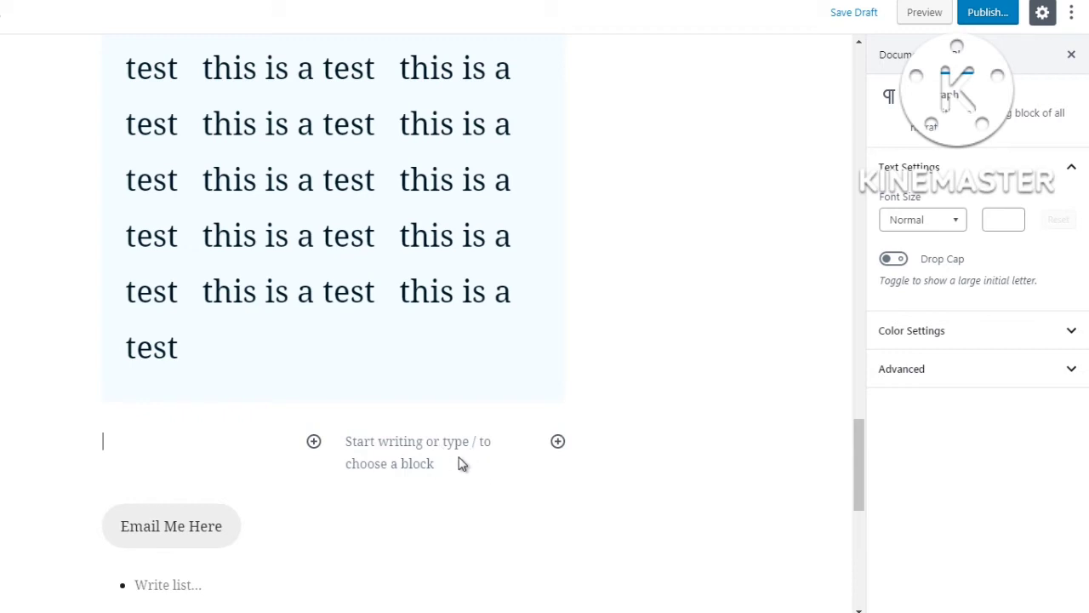
# Insert a Media & Text layout block into the second column of the Columns block
pyautogui.click(315, 443)
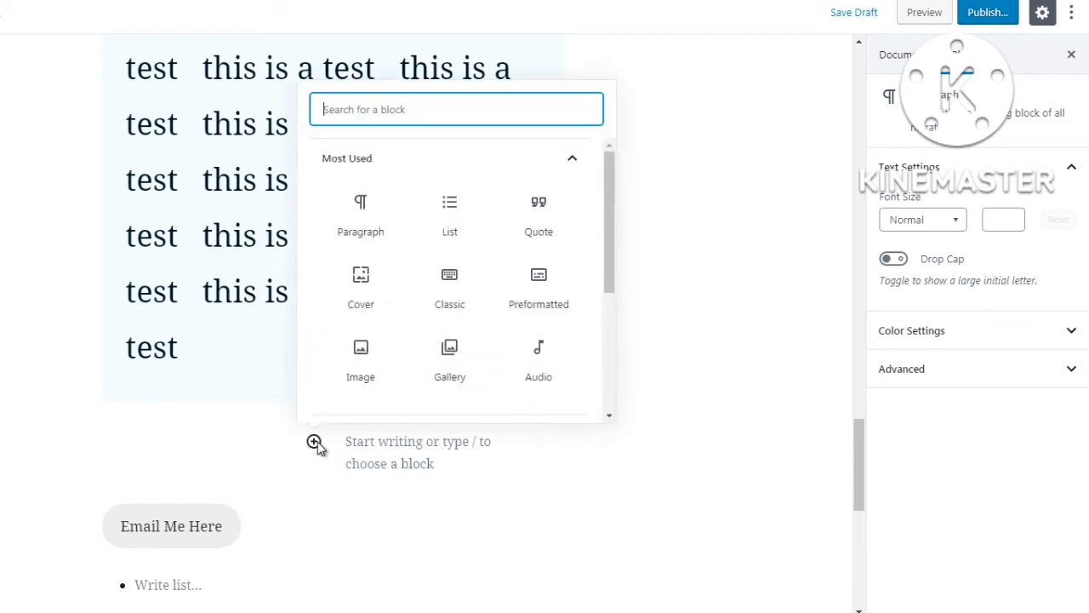
pyautogui.click(477, 459)
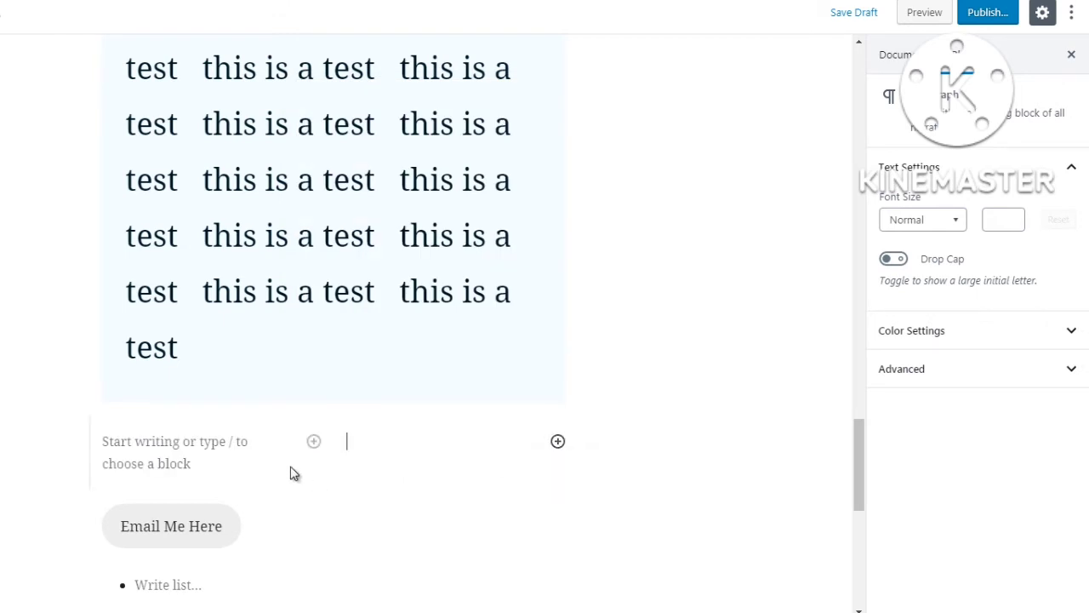
pyautogui.click(333, 488)
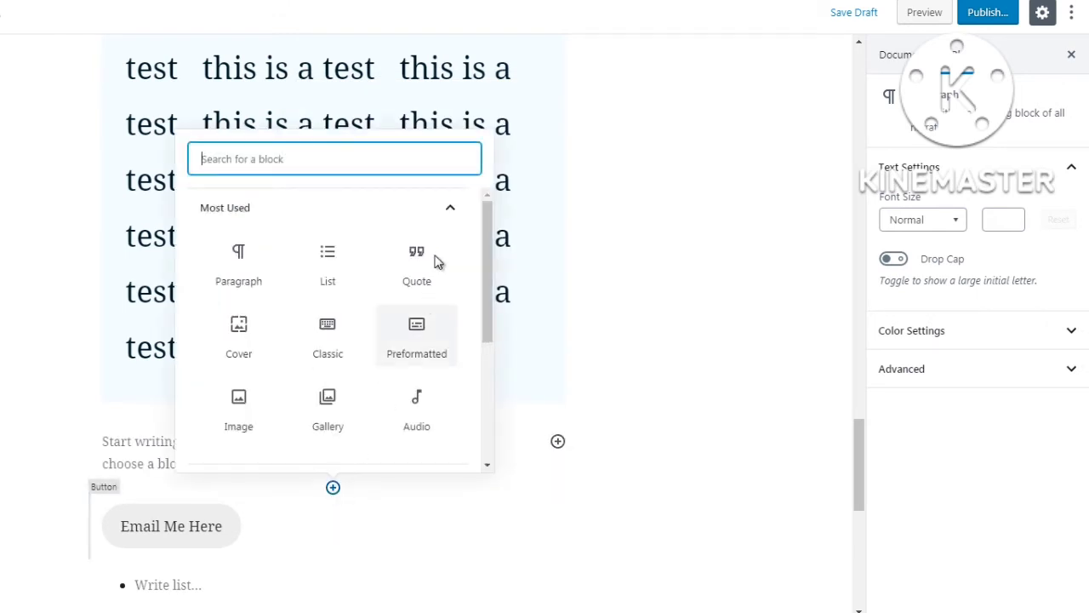
pyautogui.click(478, 210)
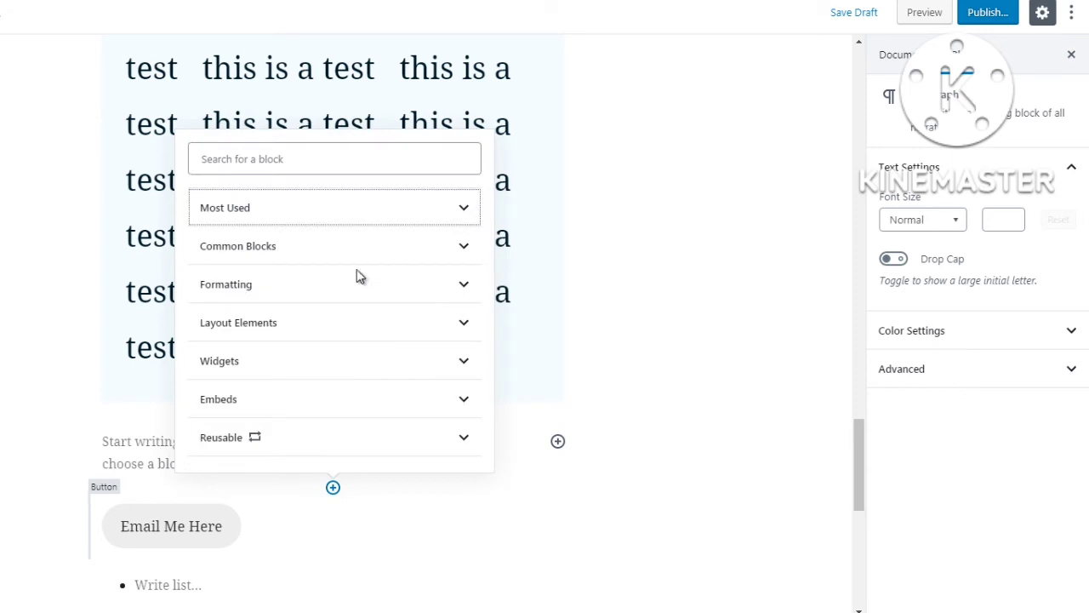
pyautogui.click(324, 324)
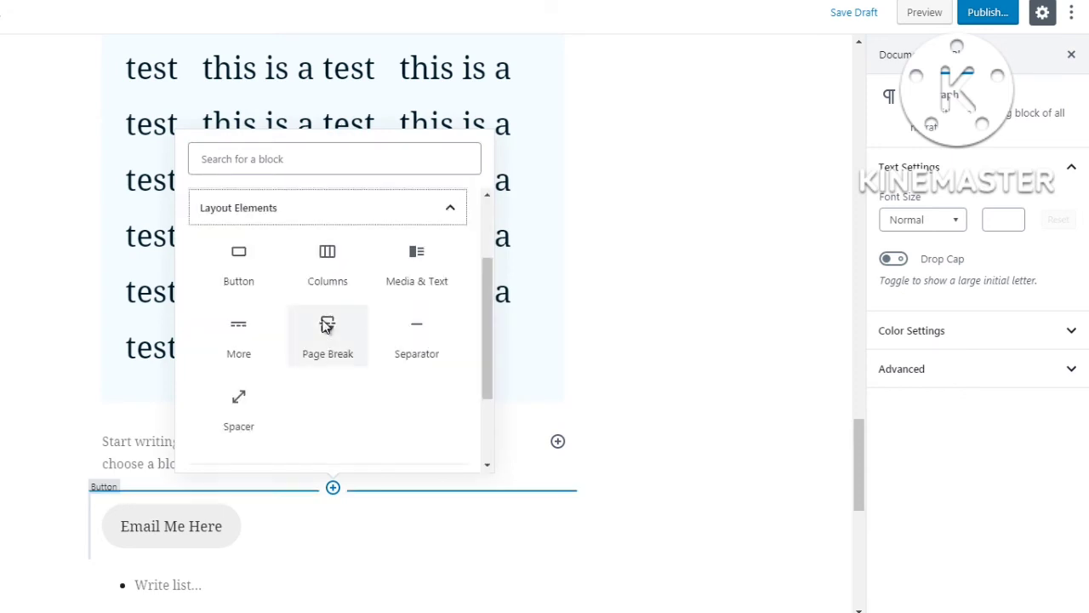
pyautogui.click(423, 282)
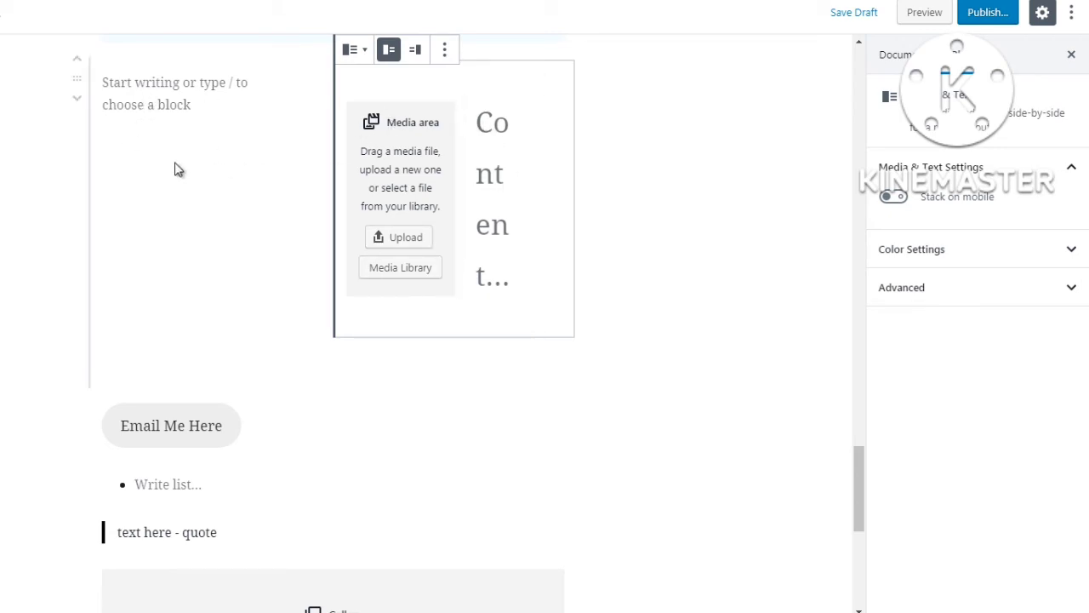
# Insert a More block between the Columns block and the Email Me Here button
pyautogui.click(333, 388)
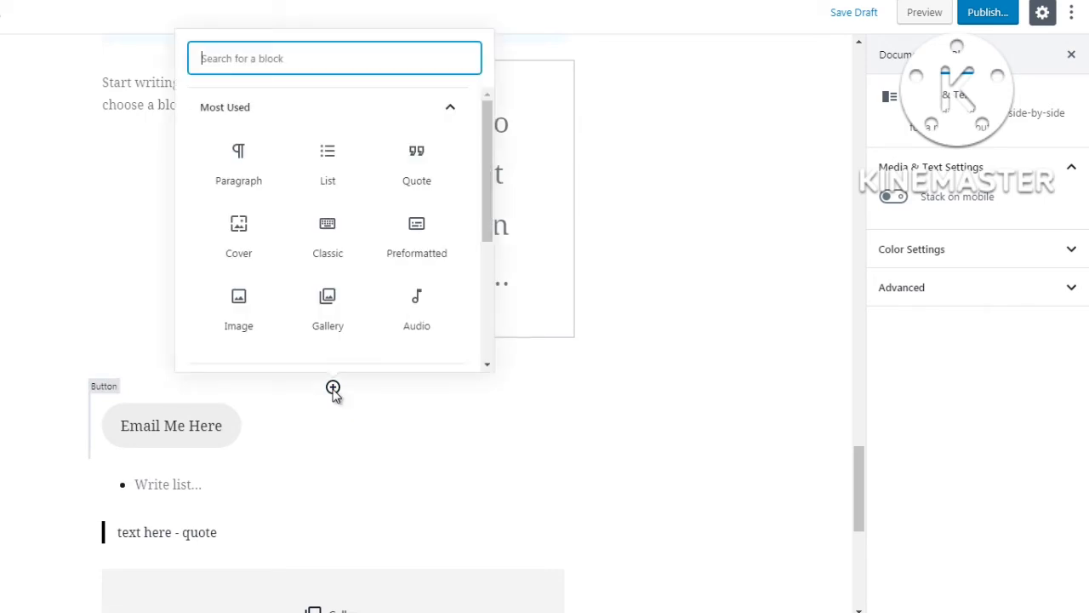
pyautogui.click(317, 107)
pyautogui.click(394, 224)
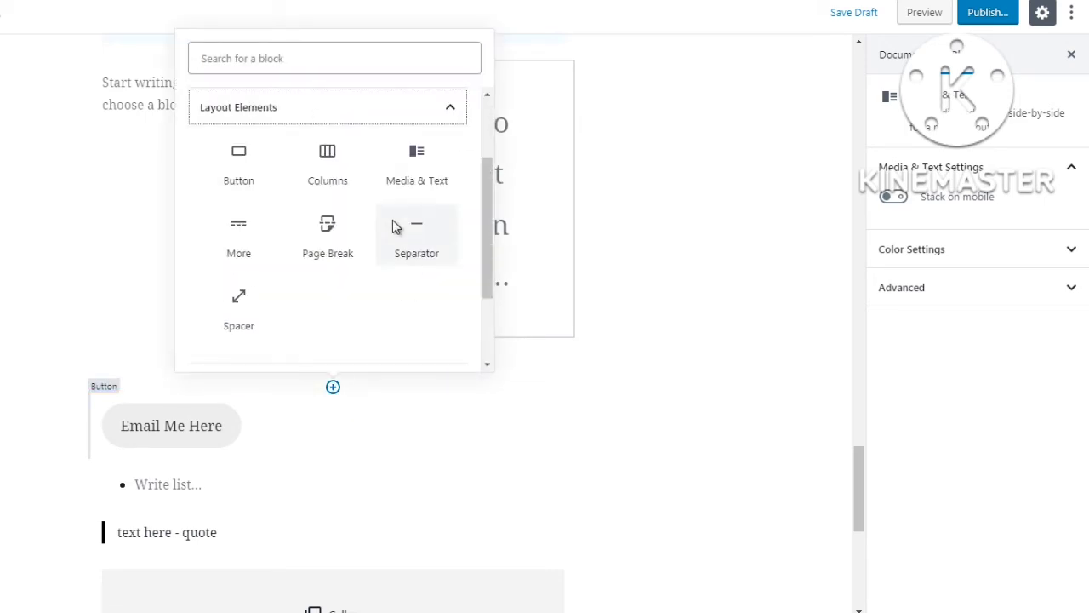
pyautogui.click(238, 242)
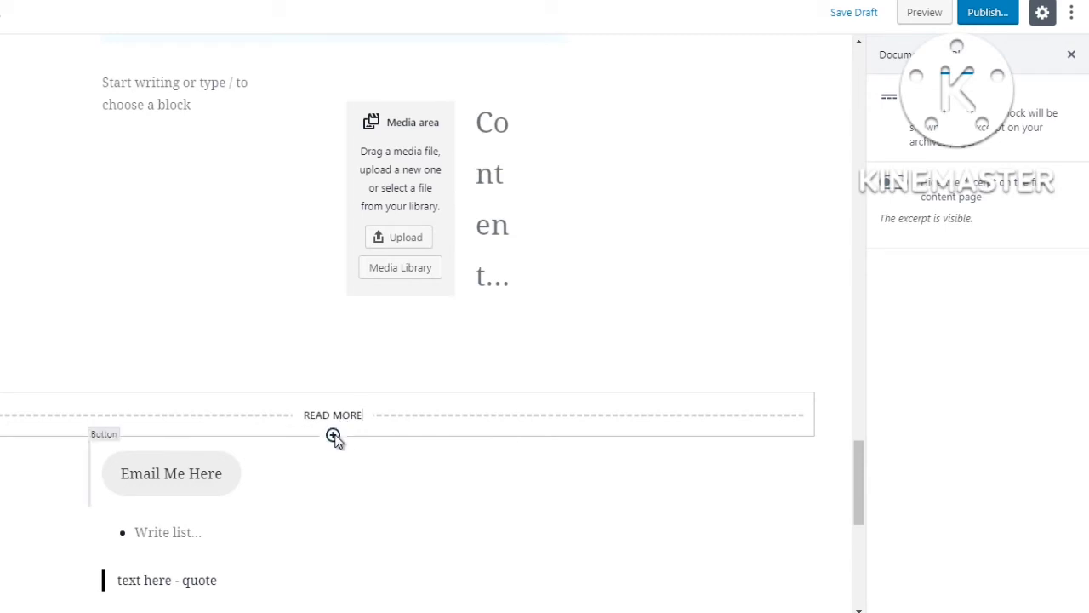
# Insert a Page Break block between the Read More divider and the Email Me Here button
pyautogui.click(333, 435)
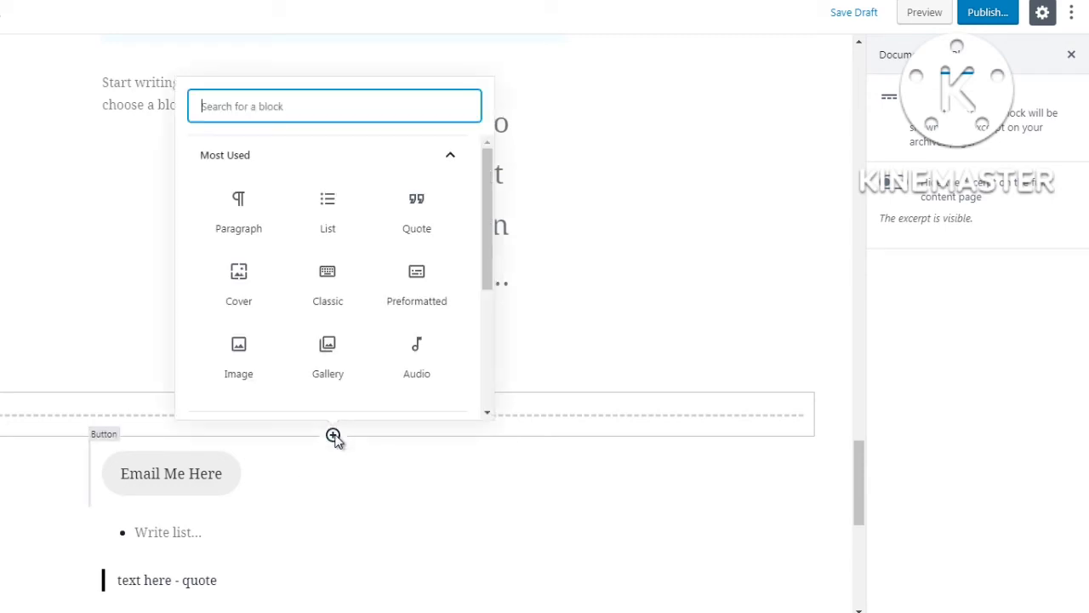
pyautogui.click(391, 164)
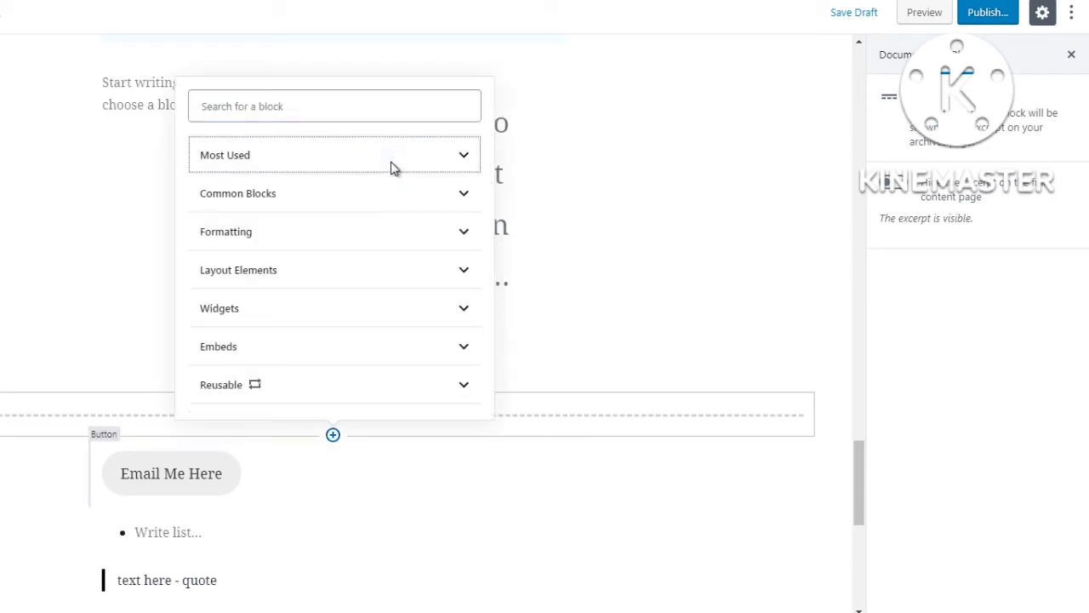
pyautogui.click(357, 271)
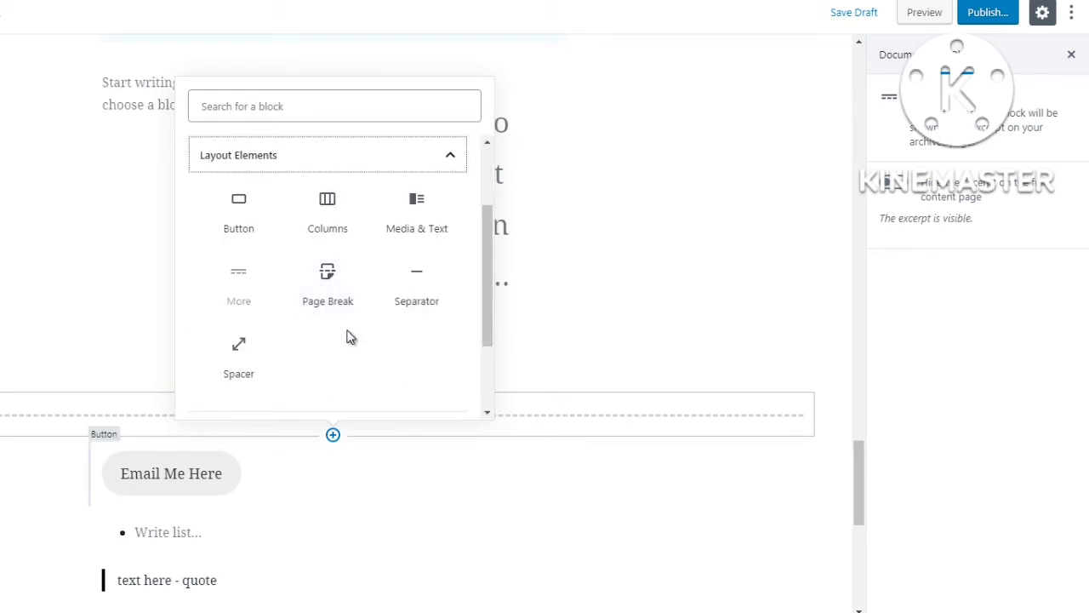
pyautogui.click(326, 294)
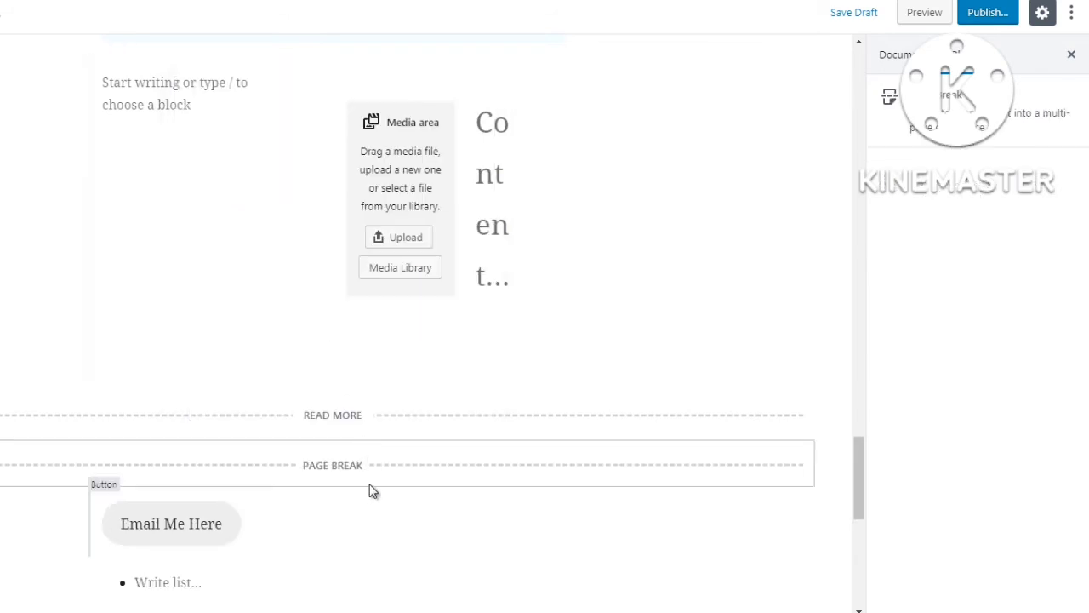
# Insert a Separator block between the Page Break and the Email Me Here button
pyautogui.moveTo(335, 487)
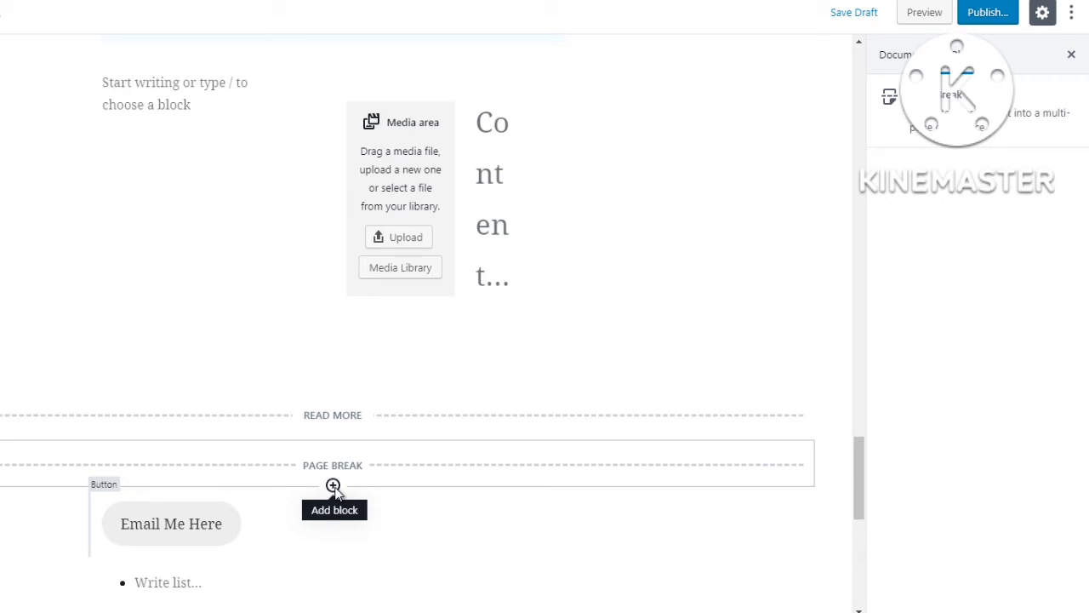
pyautogui.click(333, 486)
pyautogui.click(363, 213)
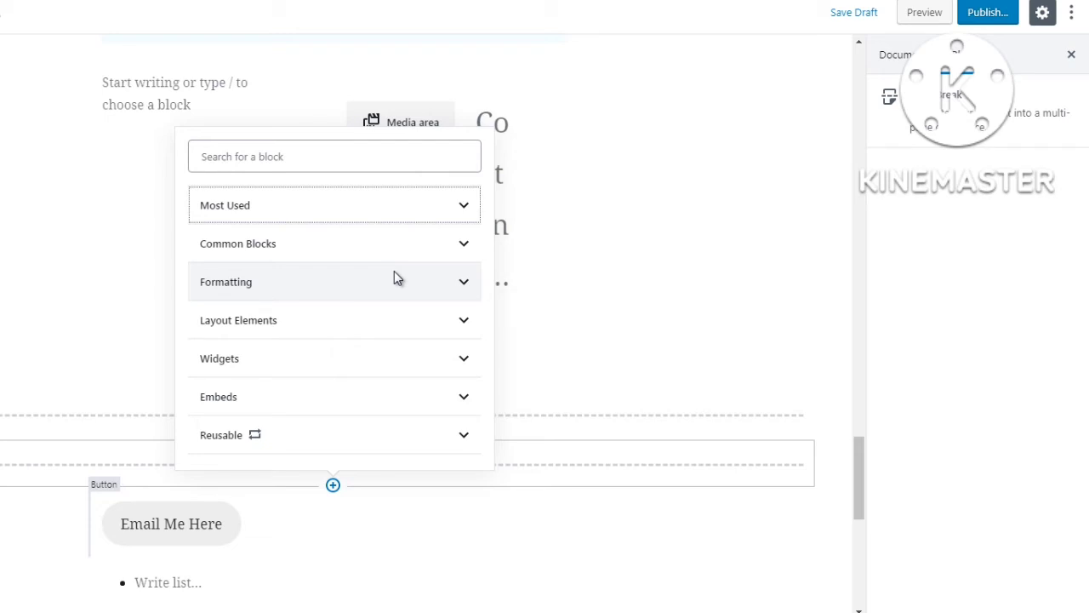
pyautogui.click(386, 318)
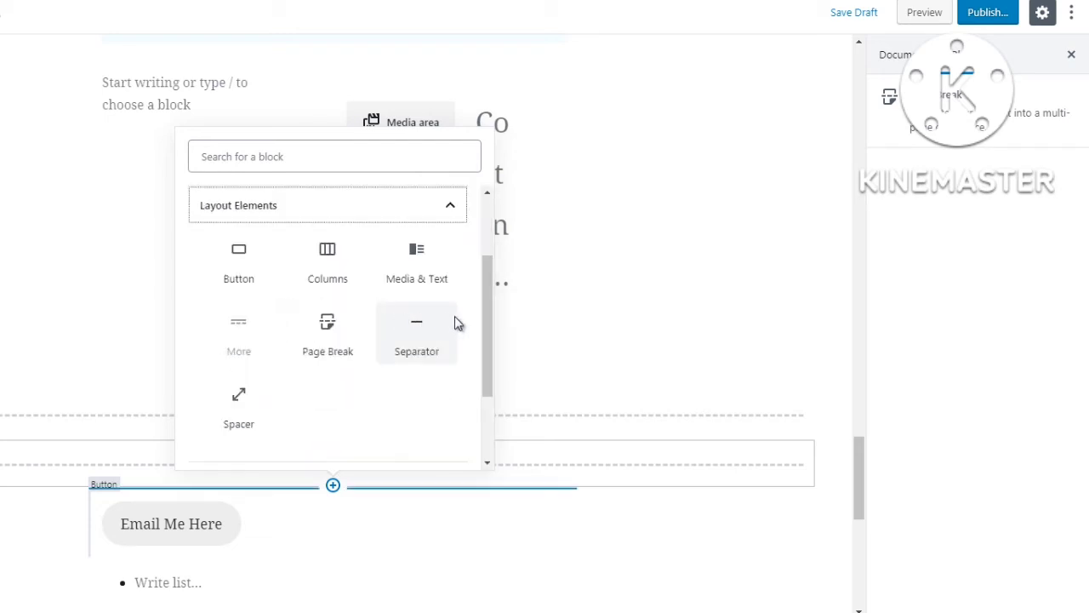
pyautogui.click(416, 341)
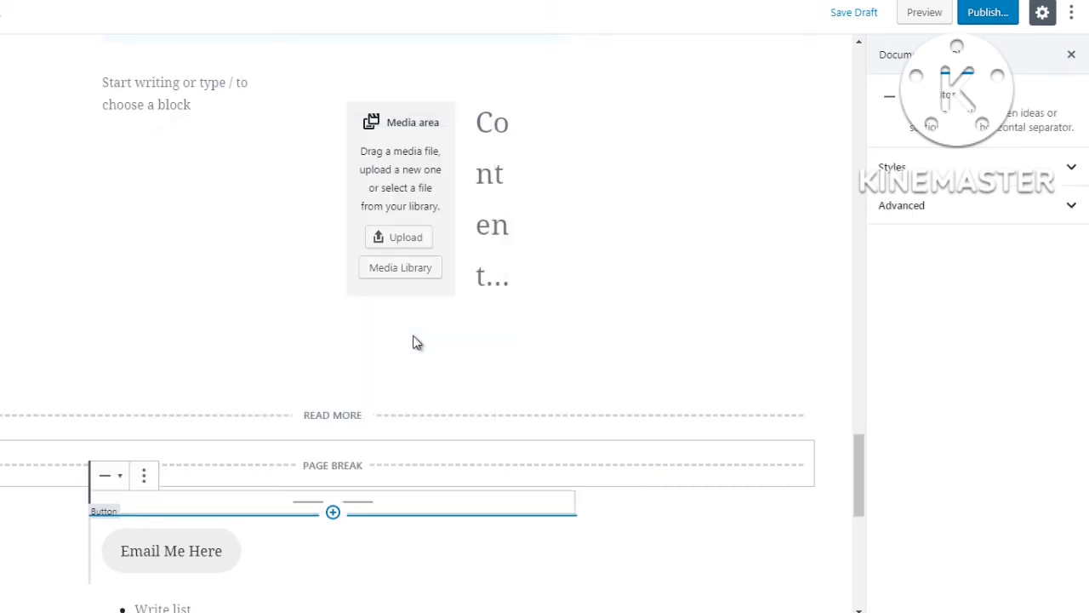
# Insert a Spacer block between the Columns block and the Read More divider
pyautogui.click(333, 512)
pyautogui.scroll(-1, 443, 302)
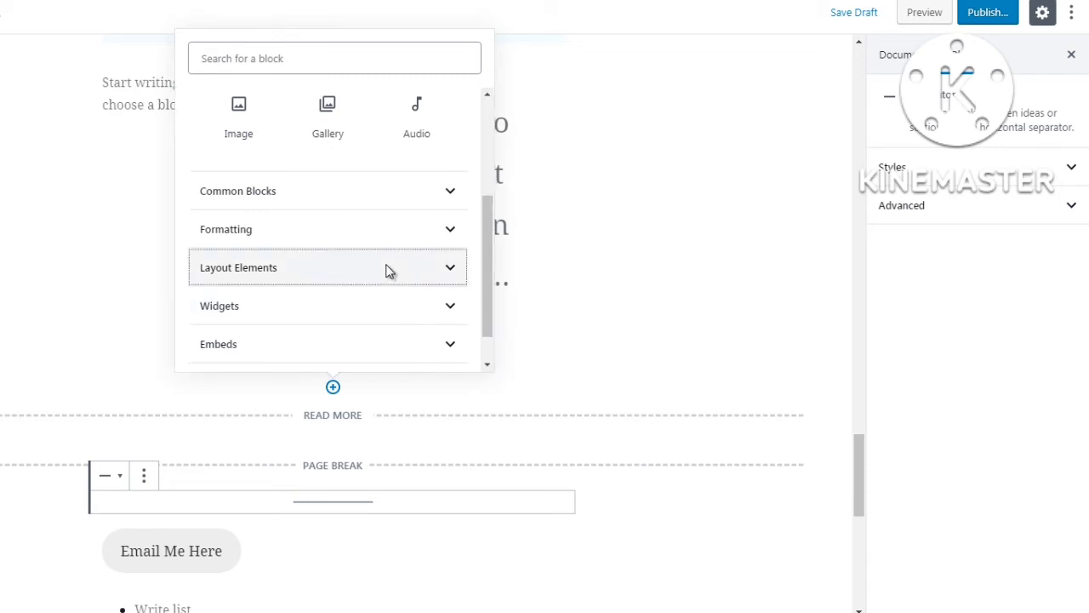
pyautogui.click(383, 267)
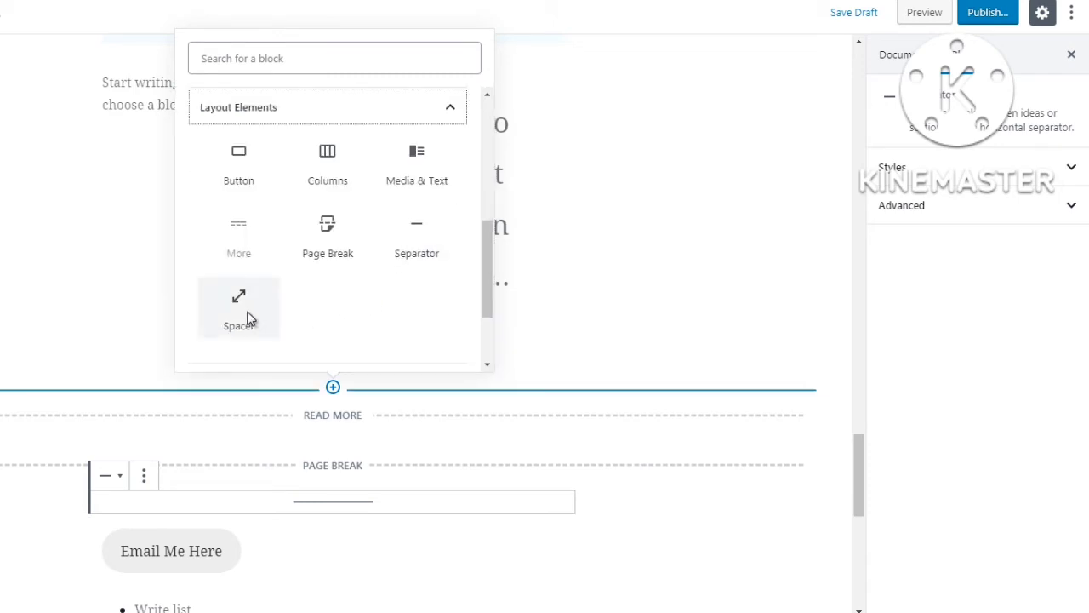
pyautogui.click(250, 319)
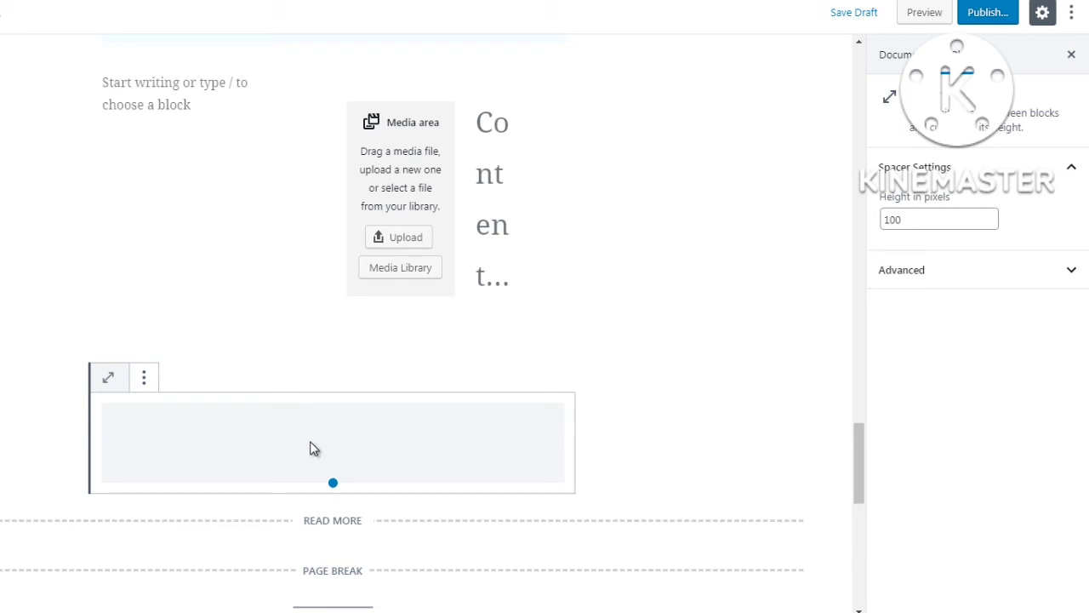
pyautogui.click(656, 436)
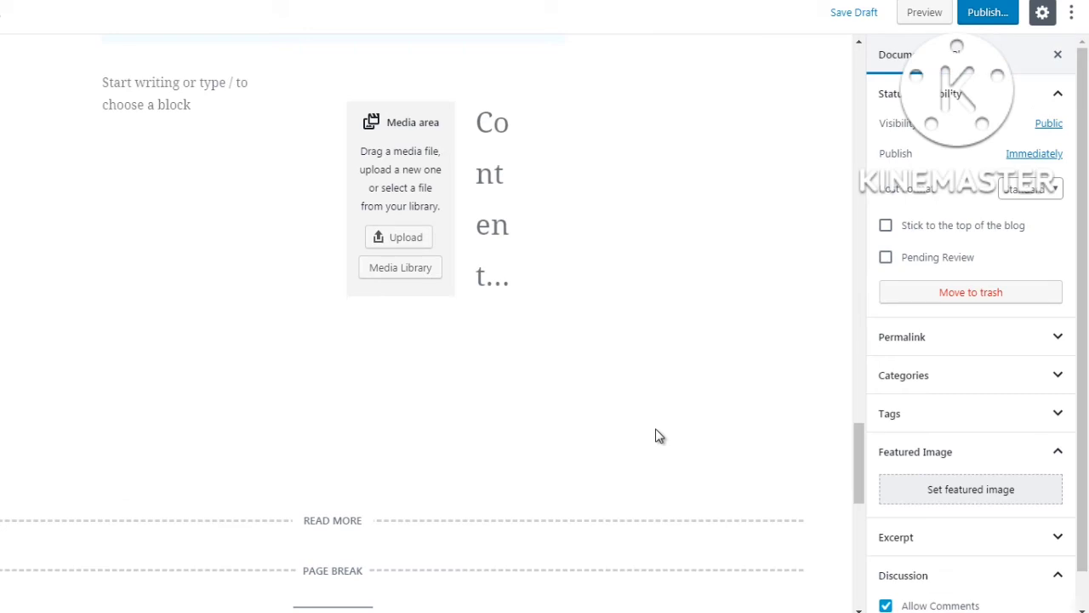
# Set the height of the Spacer block above the Read More divider to 50 pixels
pyautogui.click(365, 436)
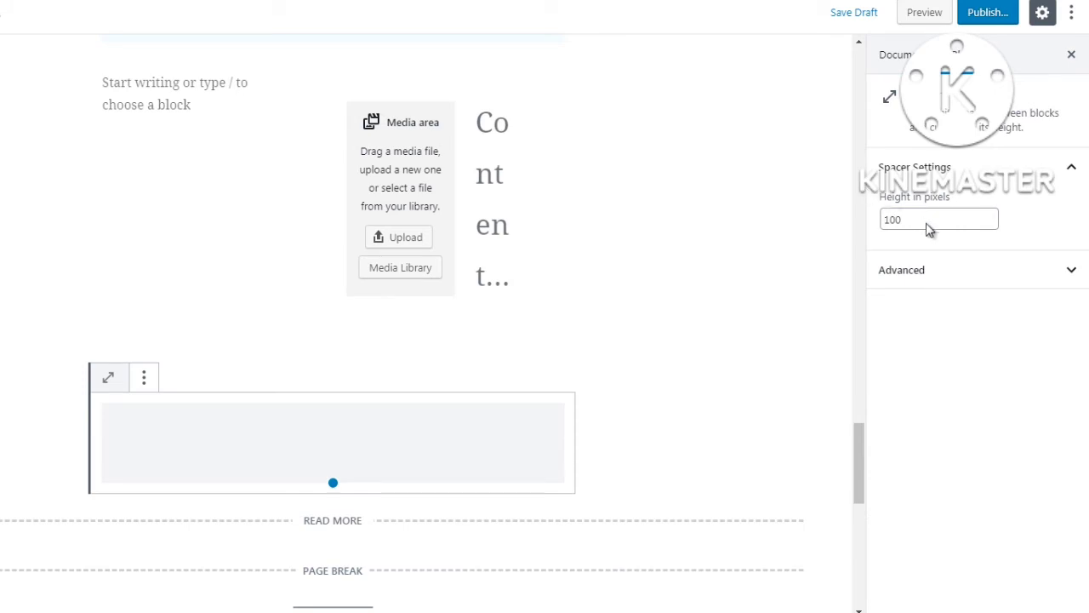
pyautogui.moveTo(924, 225); pyautogui.dragTo(881, 217)
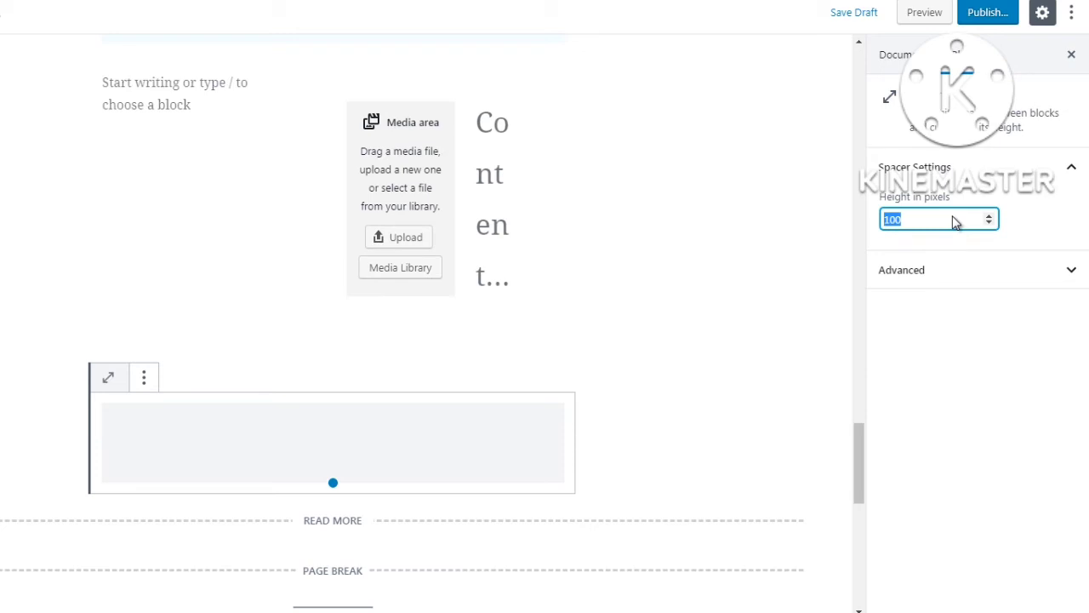
pyautogui.write('50')
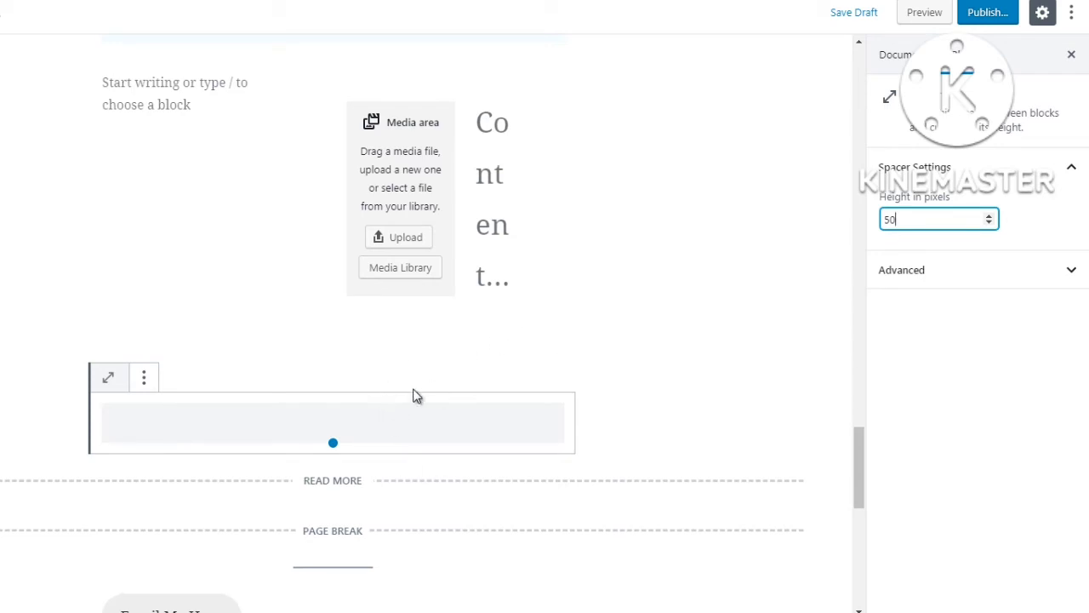
pyautogui.click(663, 355)
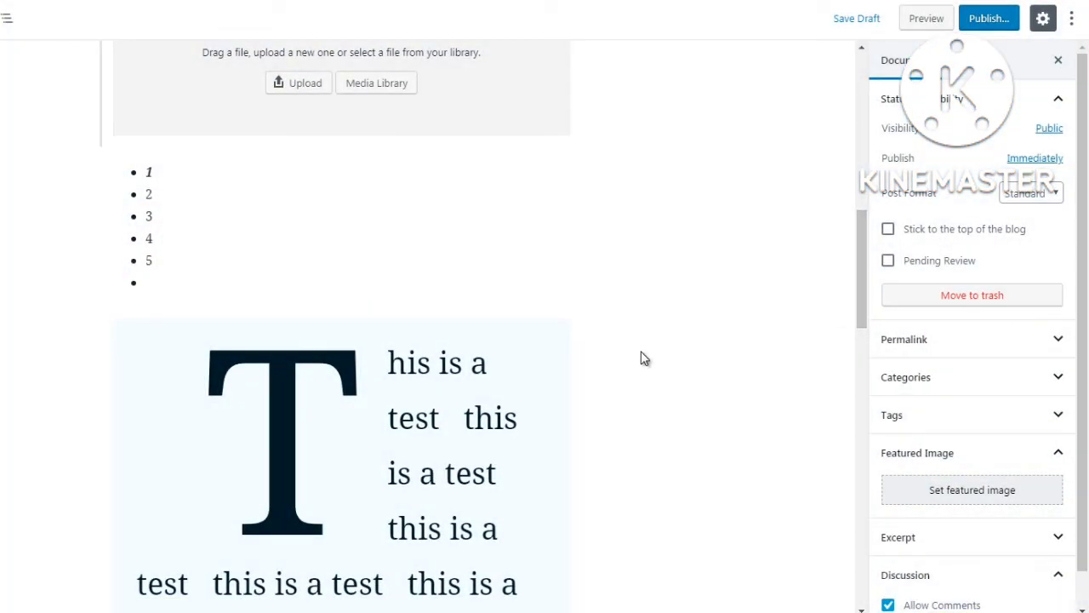
# Insert a Code formatting block between the numbered-item bullet list and the large drop-cap paragraph
pyautogui.moveTo(344, 303)
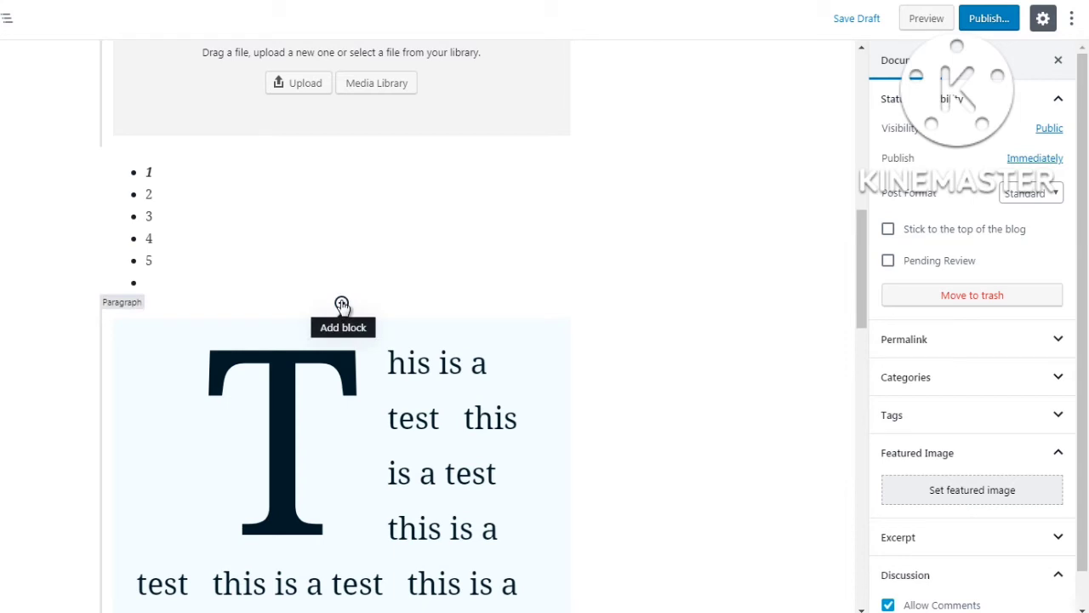
pyautogui.click(341, 304)
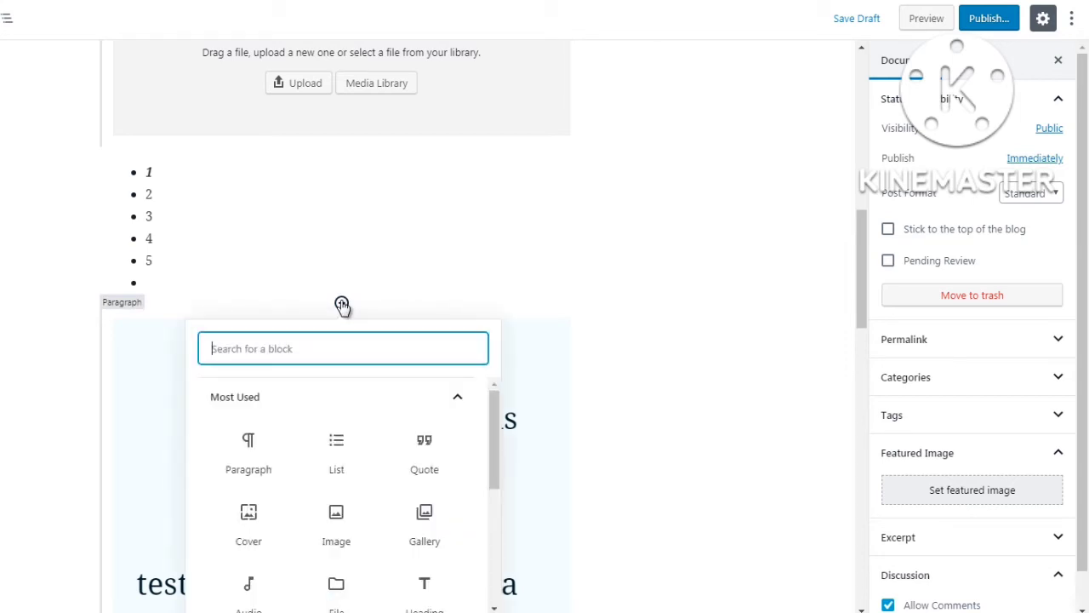
pyautogui.click(461, 402)
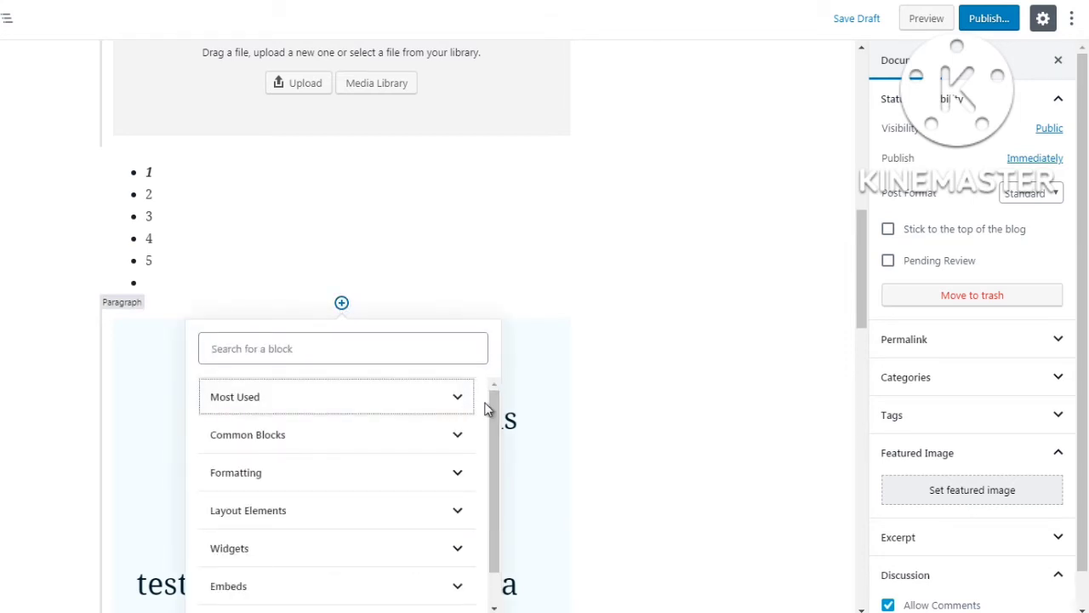
pyautogui.scroll(-1, 492, 410)
pyautogui.click(444, 457)
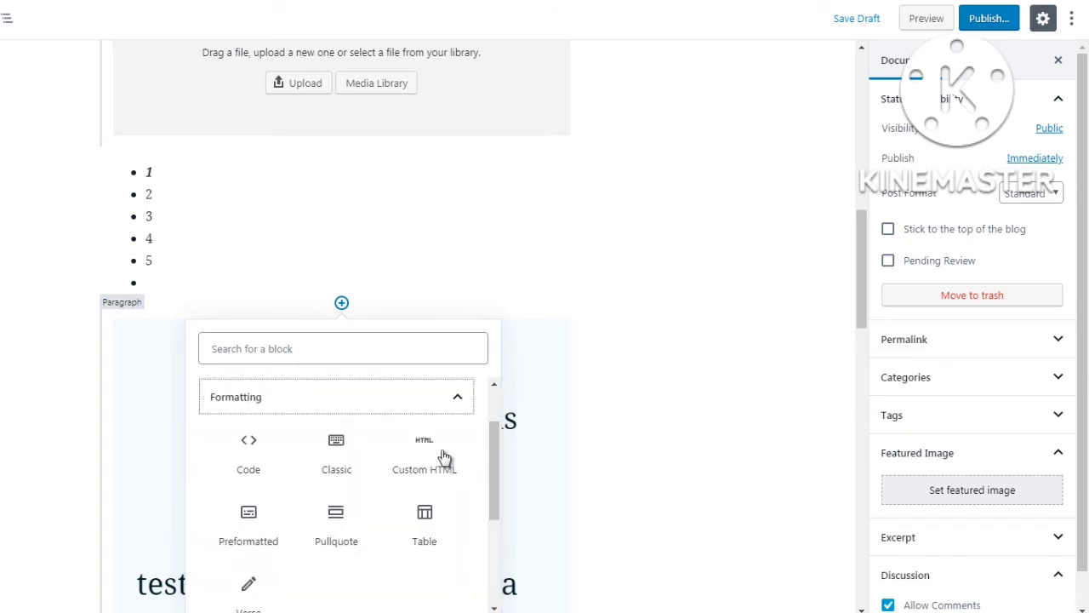
pyautogui.scroll(-1, 492, 451)
pyautogui.scroll(1, 492, 451)
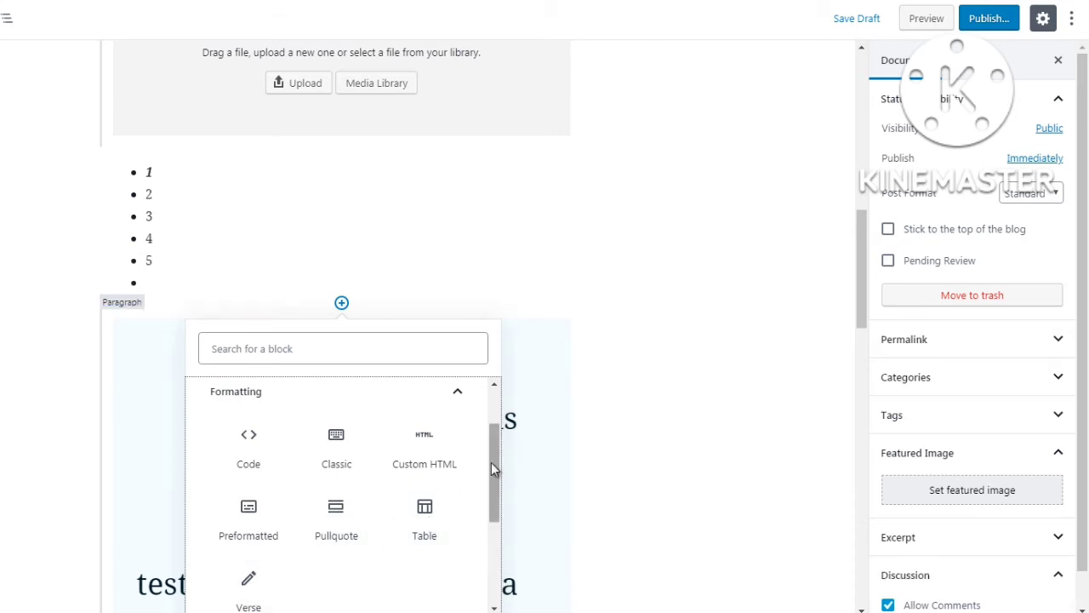
pyautogui.moveTo(491, 462); pyautogui.dragTo(491, 464)
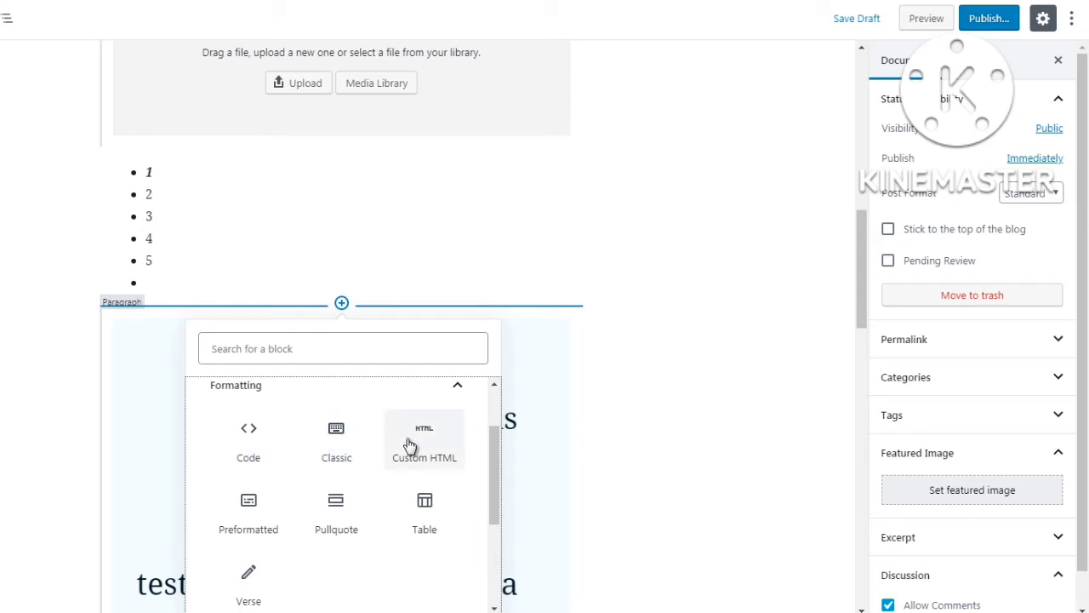
pyautogui.click(248, 440)
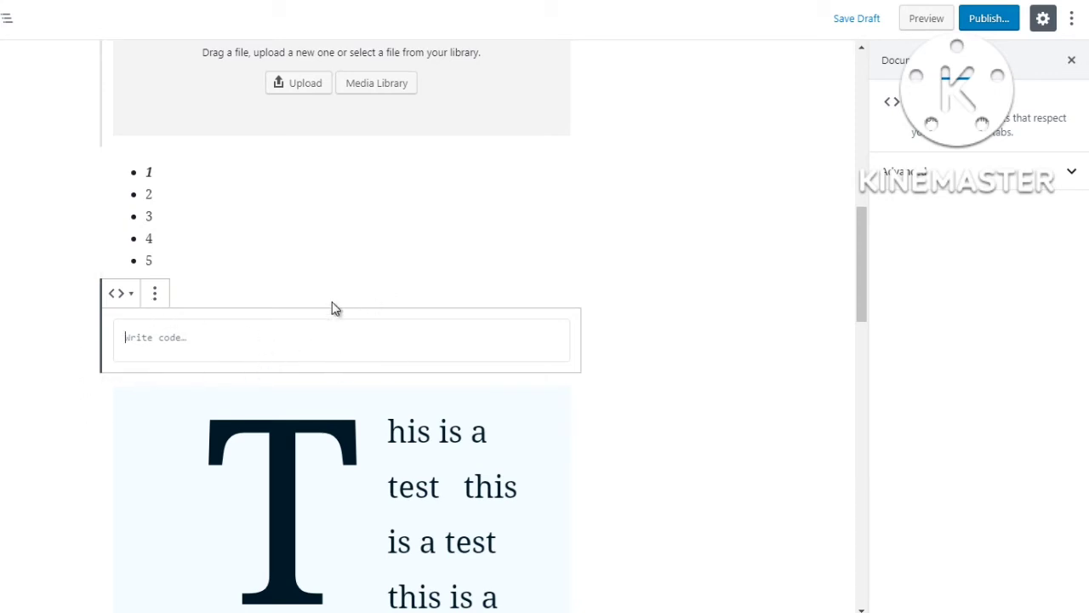
pyautogui.click(641, 301)
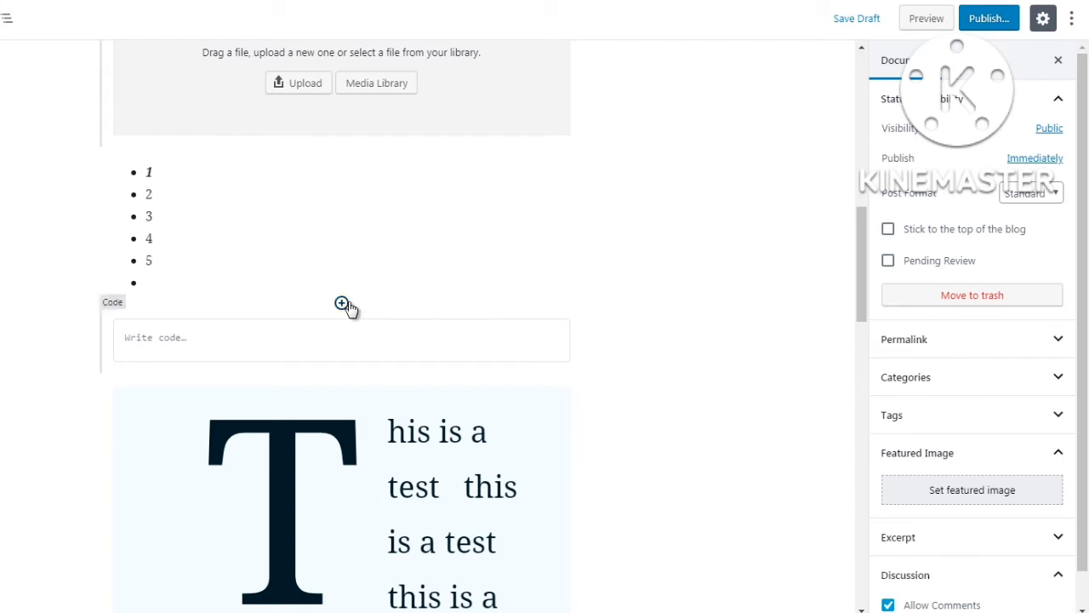
# Open the block inserter between the bullet list and the Code block and collapse the most used blocks
pyautogui.click(341, 303)
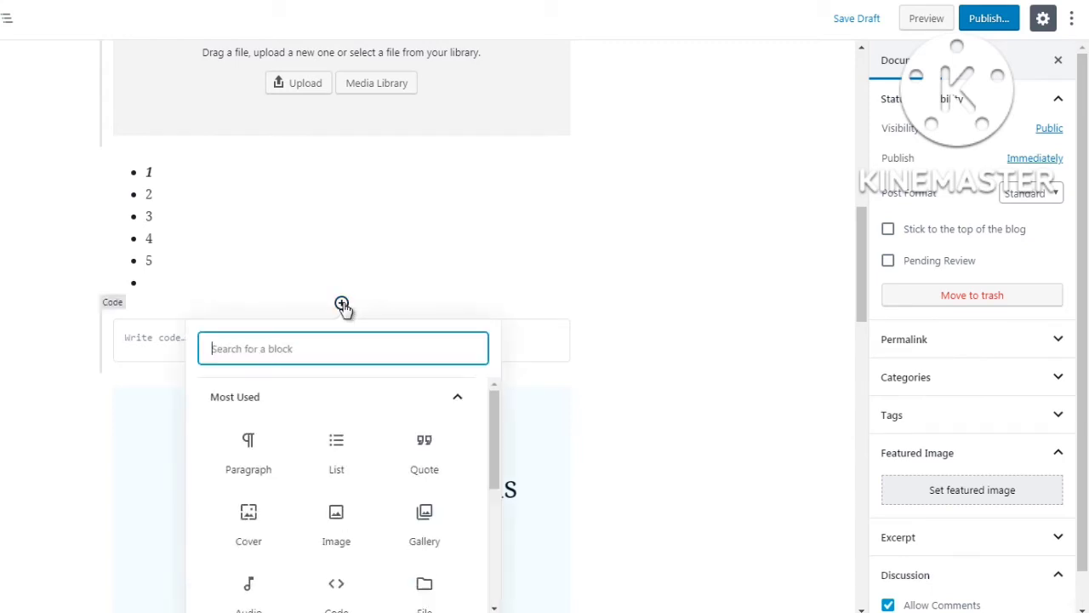
pyautogui.click(440, 404)
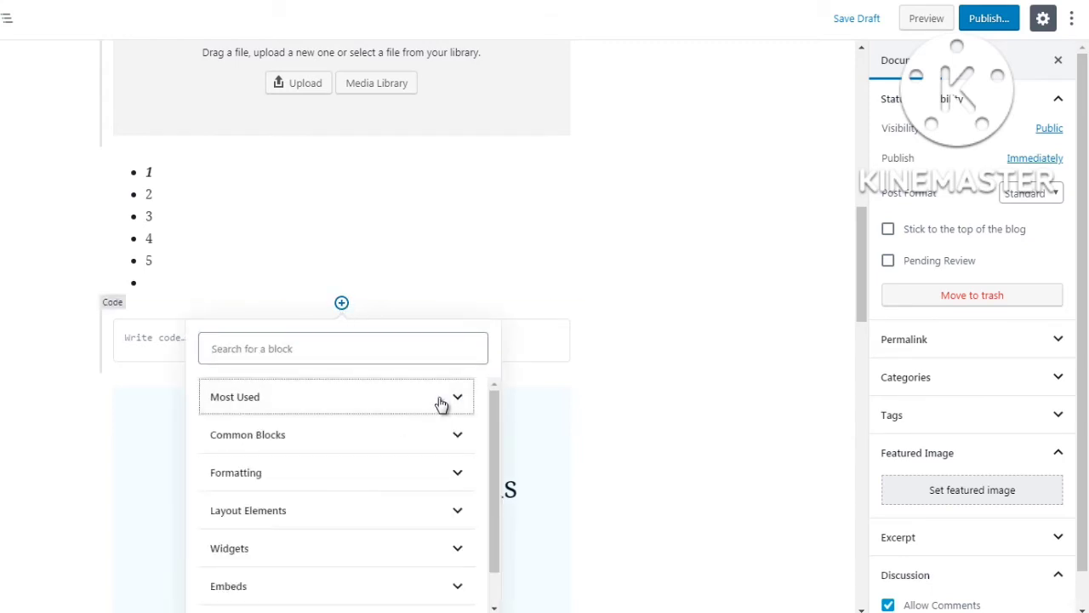
pyautogui.click(426, 474)
pyautogui.moveTo(495, 454); pyautogui.dragTo(494, 460)
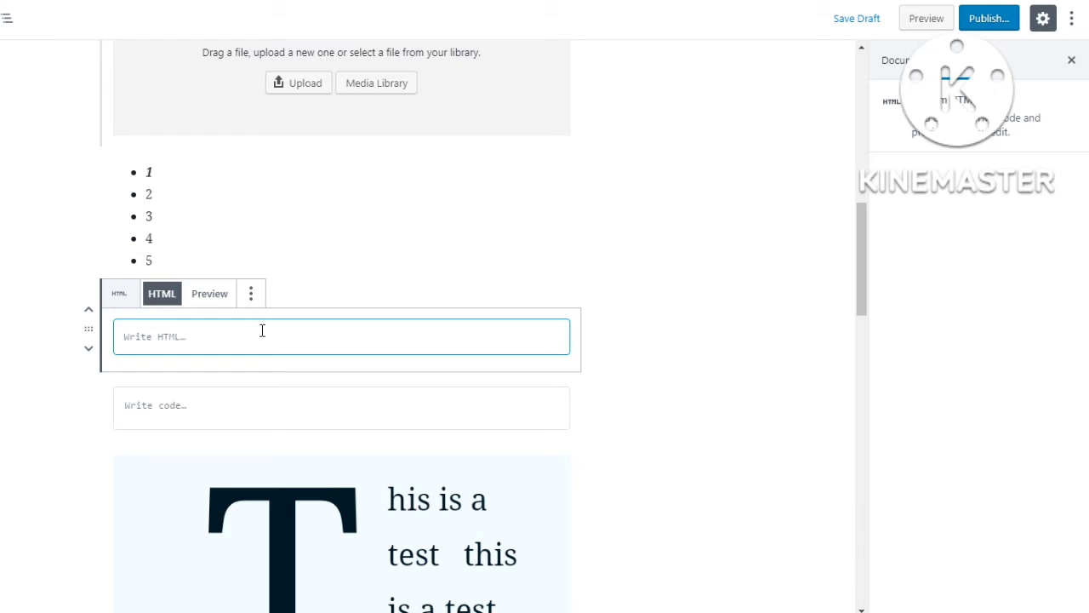
pyautogui.write('<a')
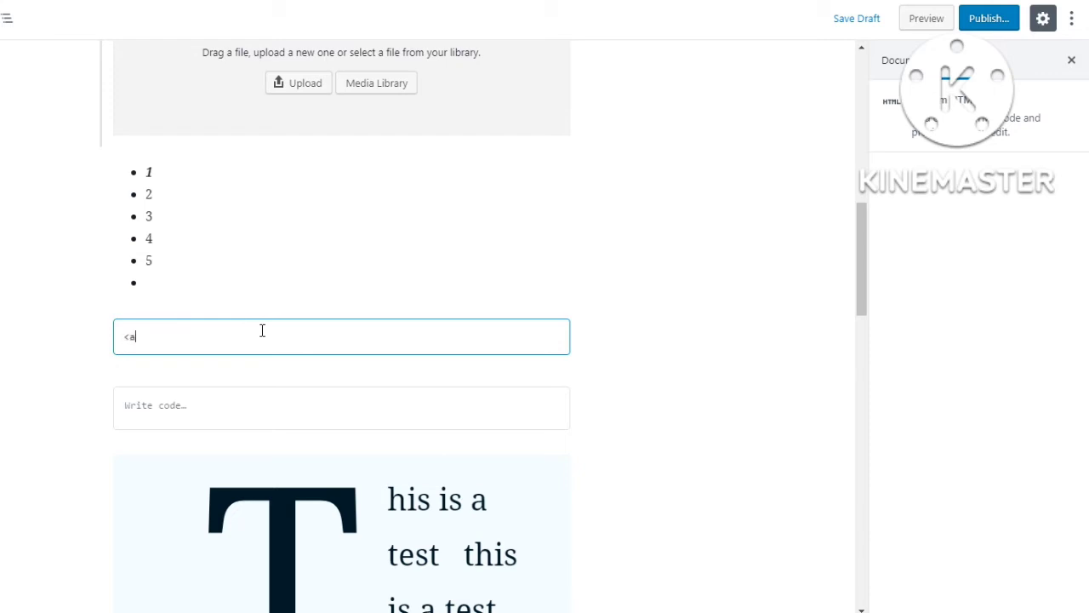
pyautogui.write(' href=http://google.co')
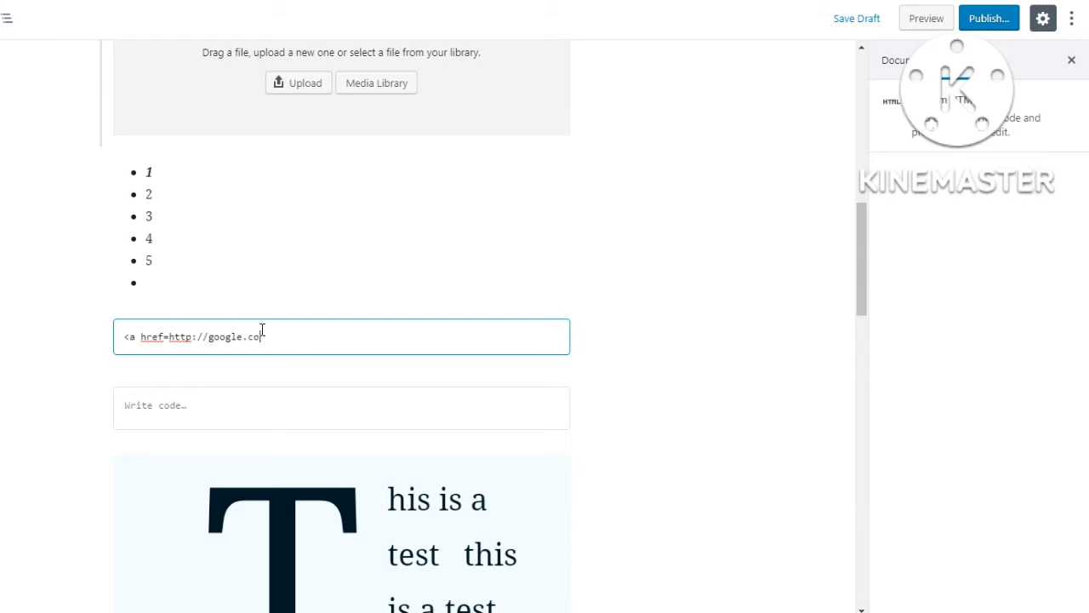
pyautogui.write('m">google</a>')
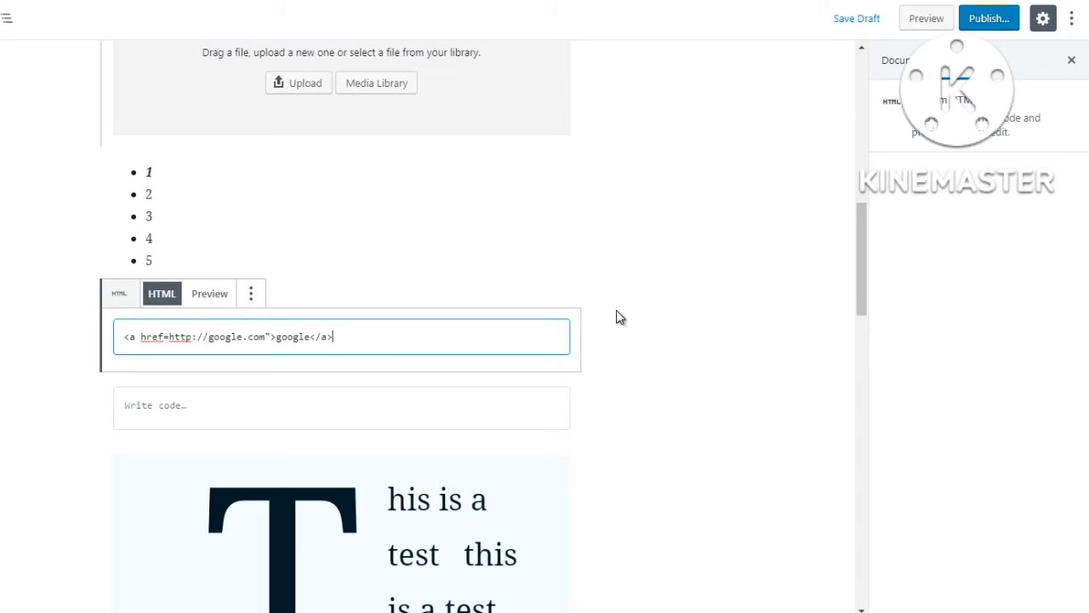
pyautogui.click(210, 294)
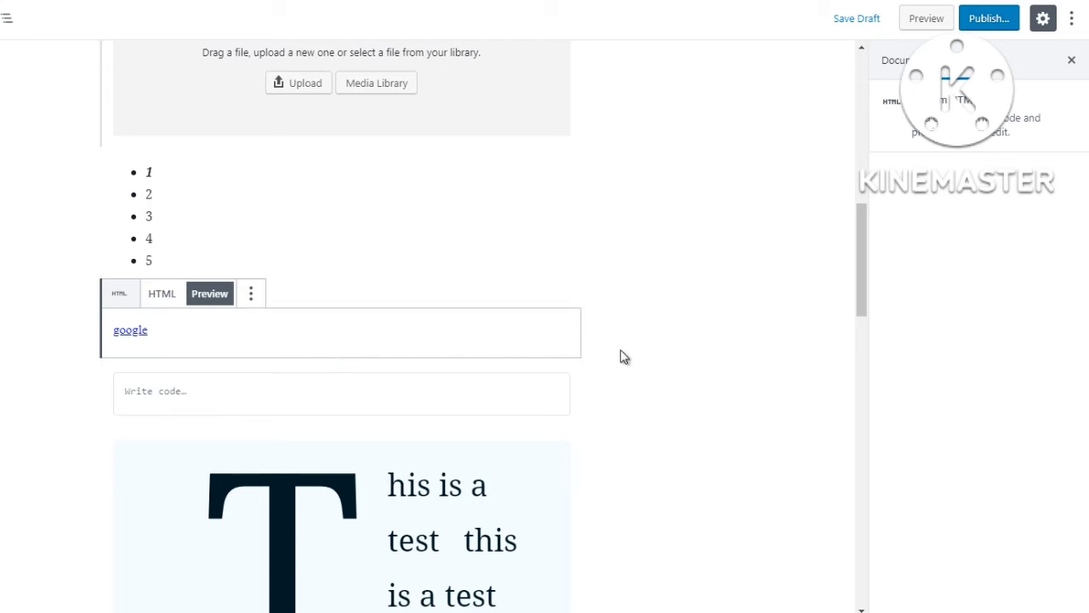
# Insert a Classic block between the google link and the empty Code block
pyautogui.moveTo(346, 364)
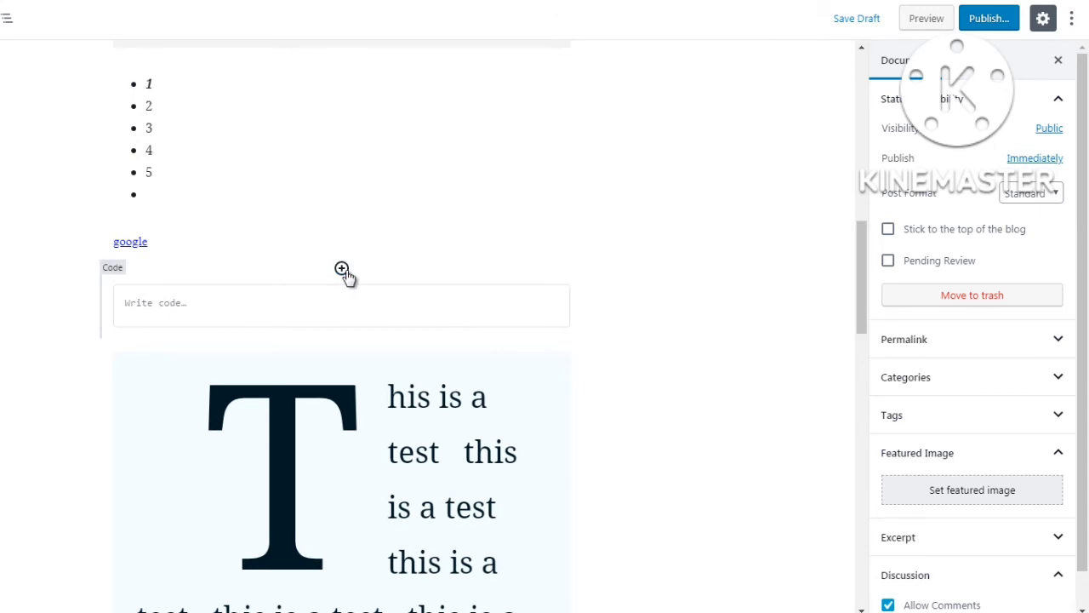
pyautogui.click(342, 270)
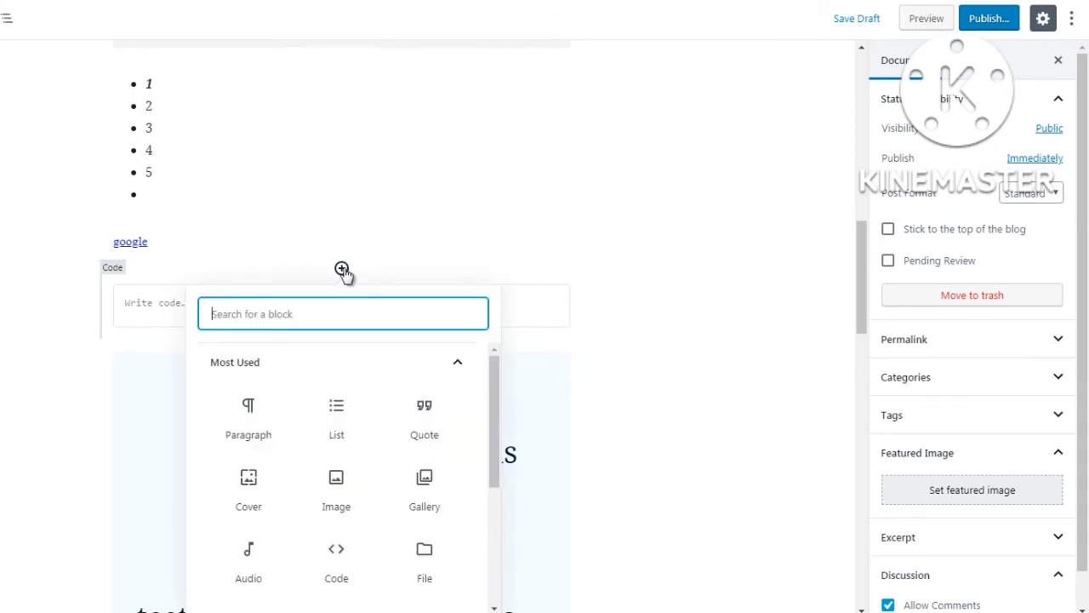
pyautogui.click(465, 365)
pyautogui.click(452, 439)
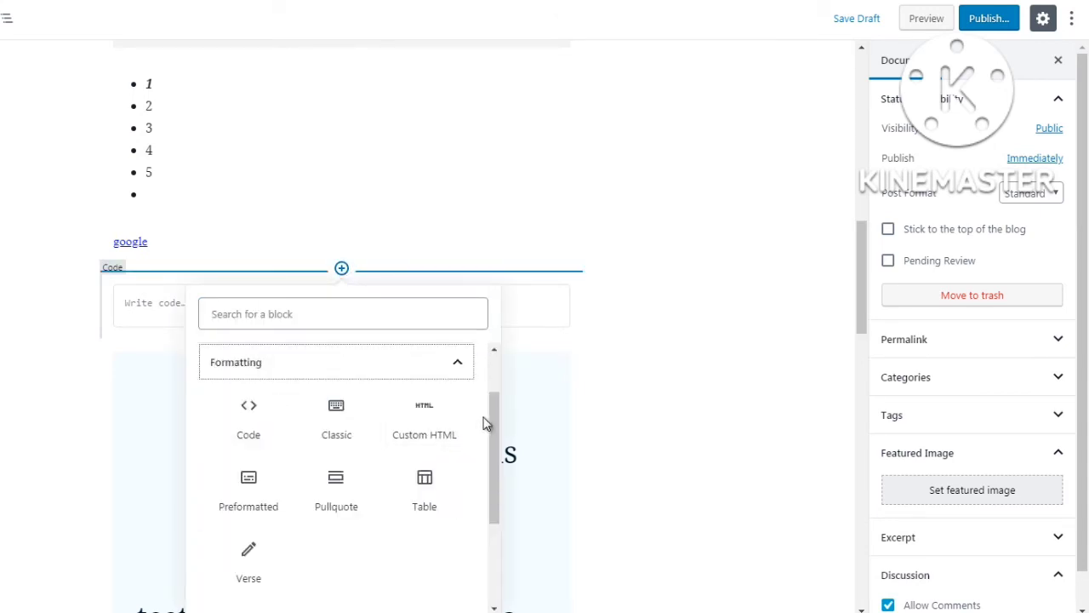
pyautogui.click(336, 415)
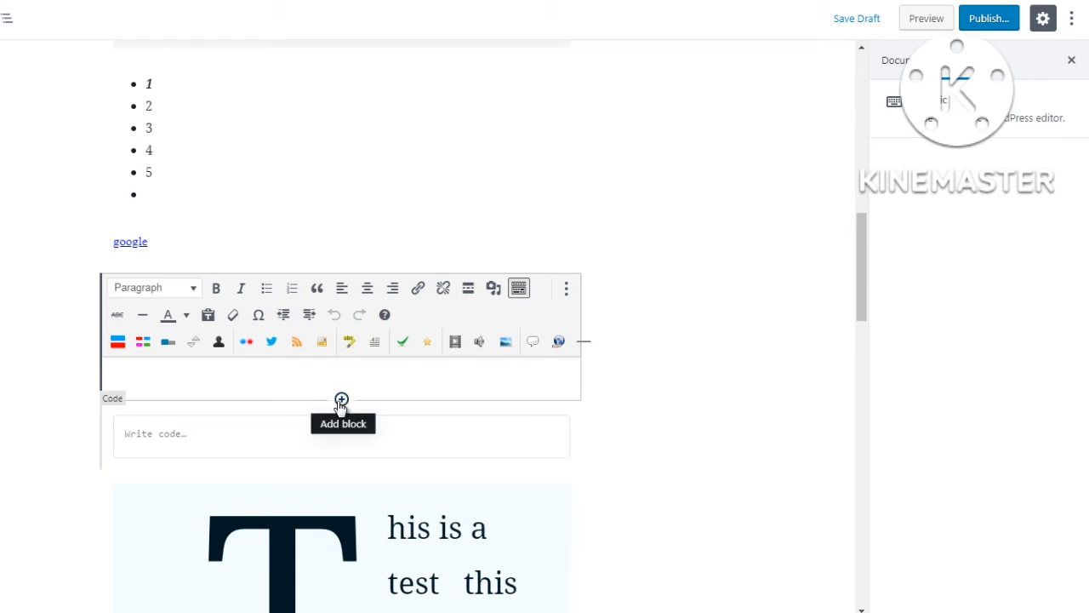
# Insert a Preformatted block below the Classic block and enter the text "hello" in it
pyautogui.click(341, 400)
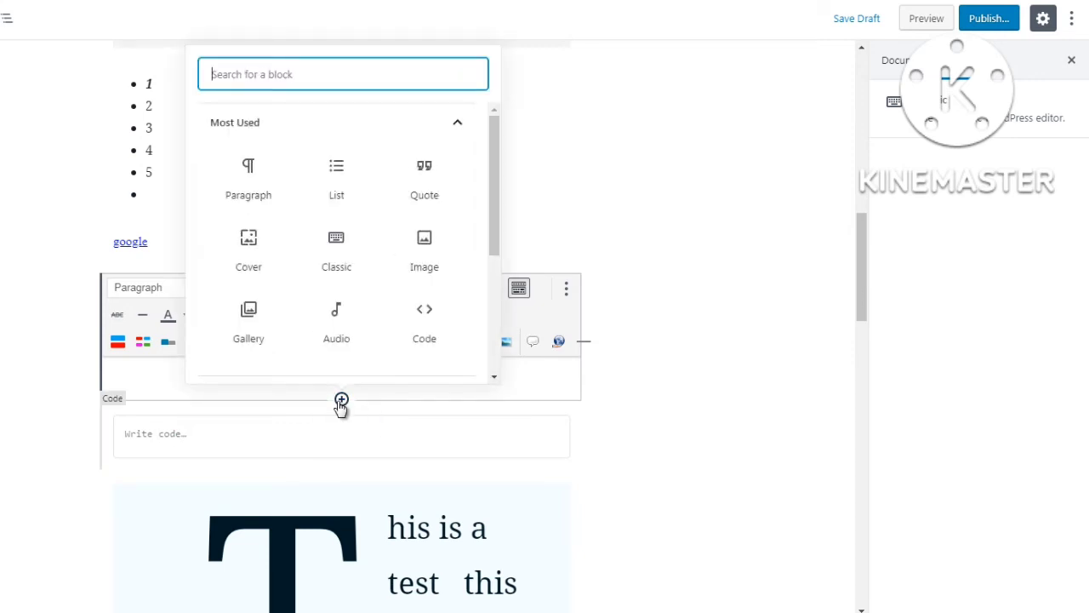
pyautogui.click(418, 129)
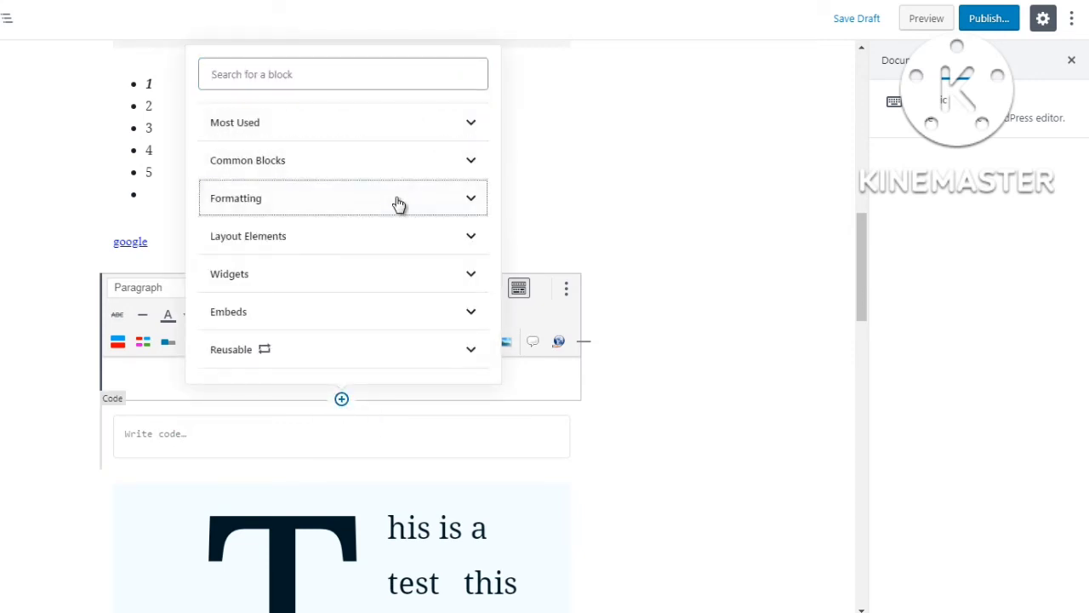
pyautogui.click(399, 202)
pyautogui.click(247, 255)
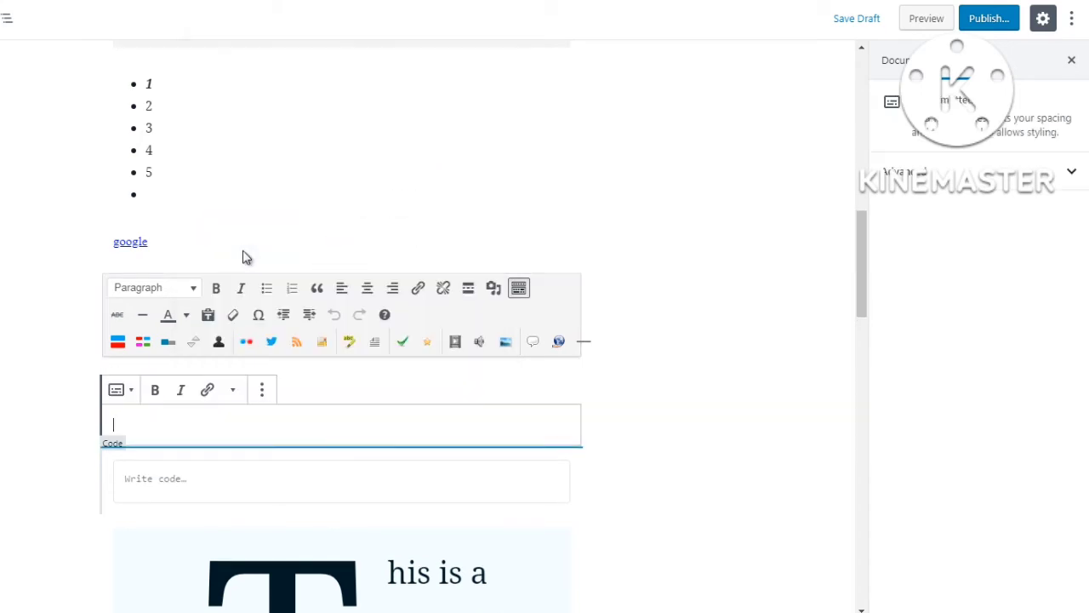
pyautogui.write('hello')
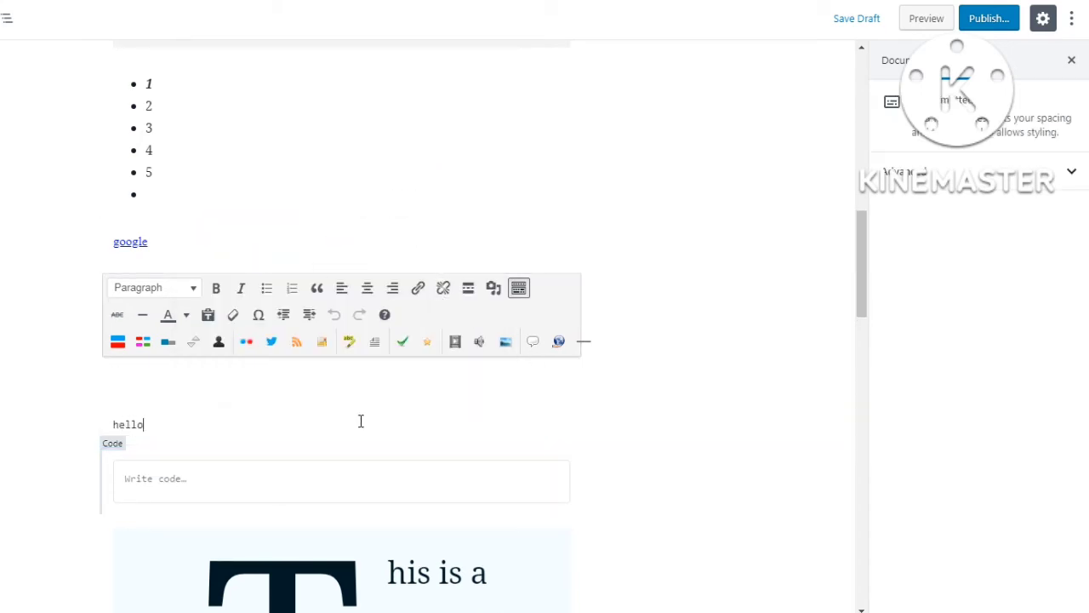
# Replace the preformatted text with "test" and remove the empty Code block beneath it
pyautogui.hotkey('ctrl', 'a')
pyautogui.hotkey('ctrl', 'a')
pyautogui.click(745, 290)
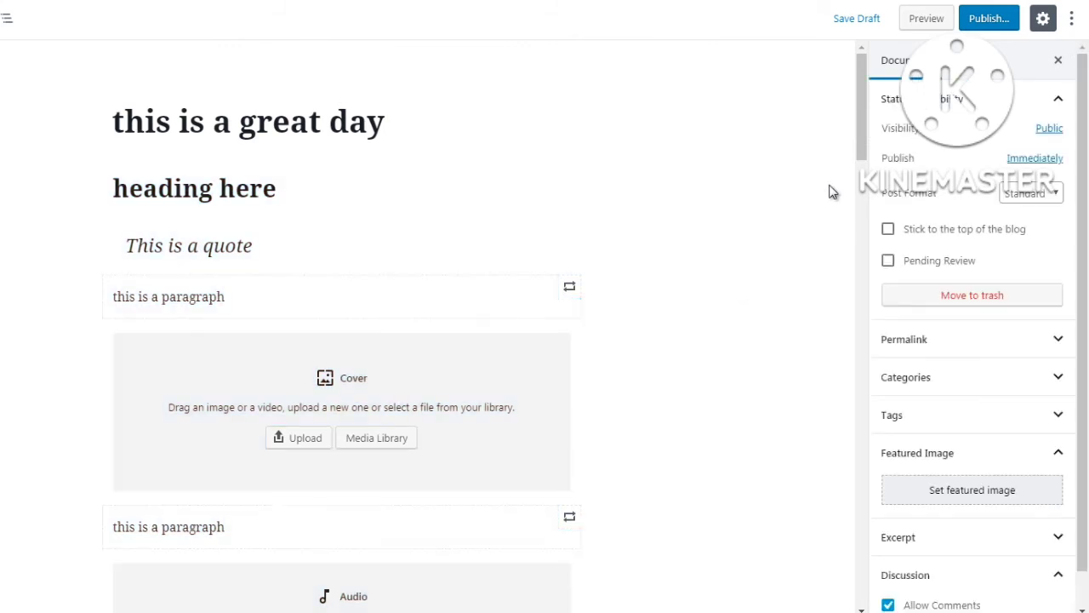
pyautogui.click(861, 189)
pyautogui.moveTo(861, 189); pyautogui.dragTo(871, 281)
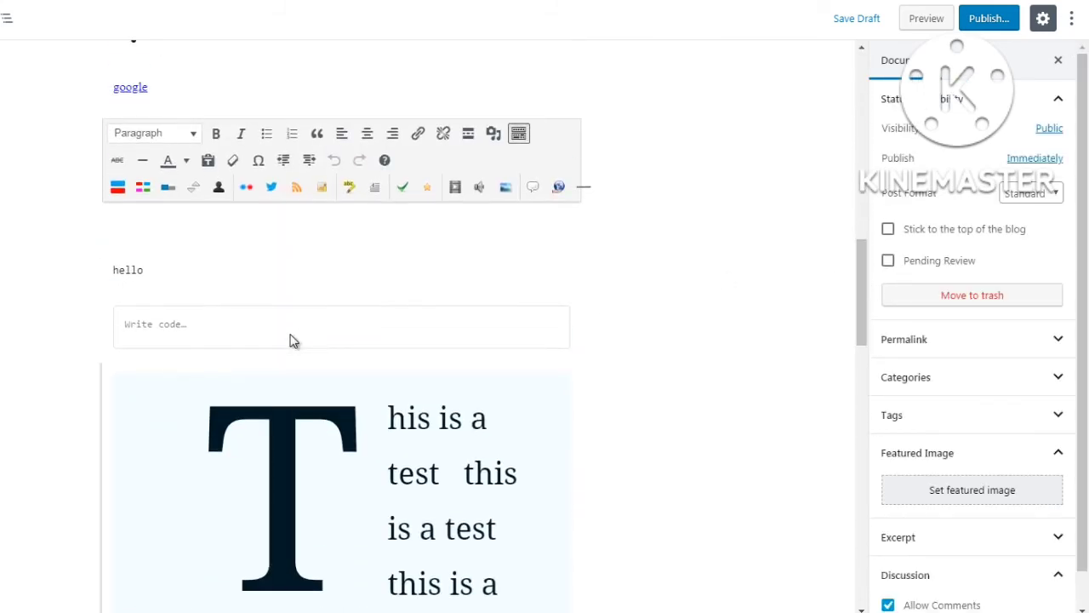
pyautogui.moveTo(290, 333); pyautogui.dragTo(236, 322)
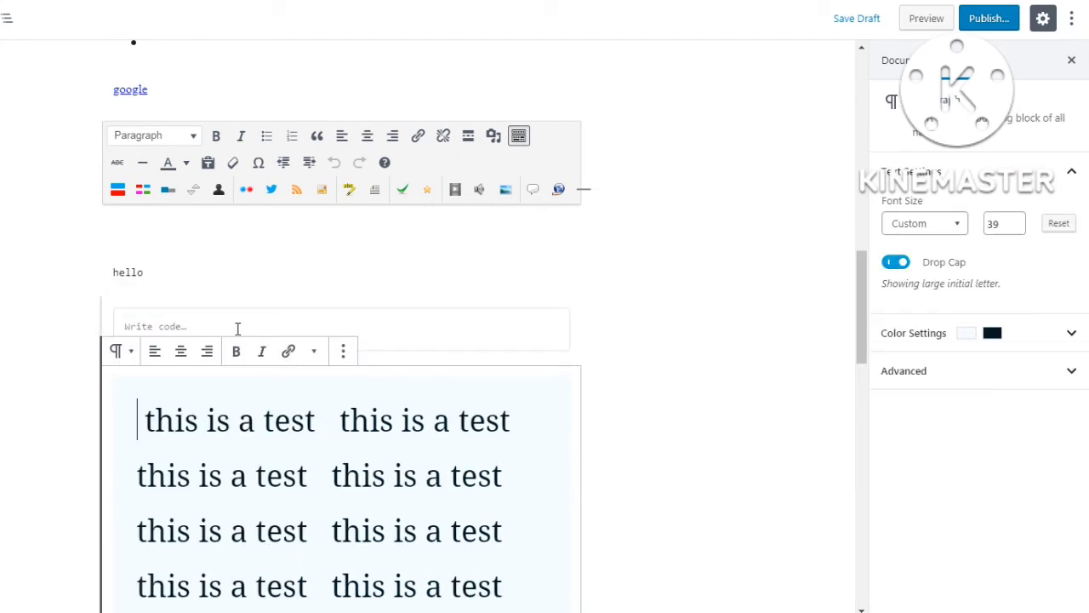
pyautogui.click(211, 332)
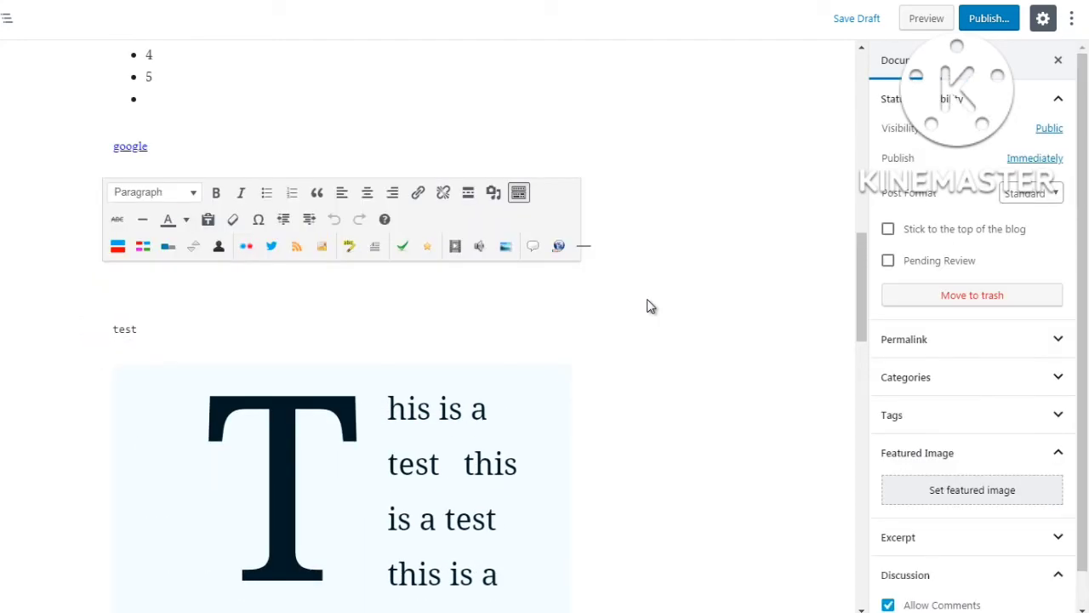
pyautogui.click(299, 341)
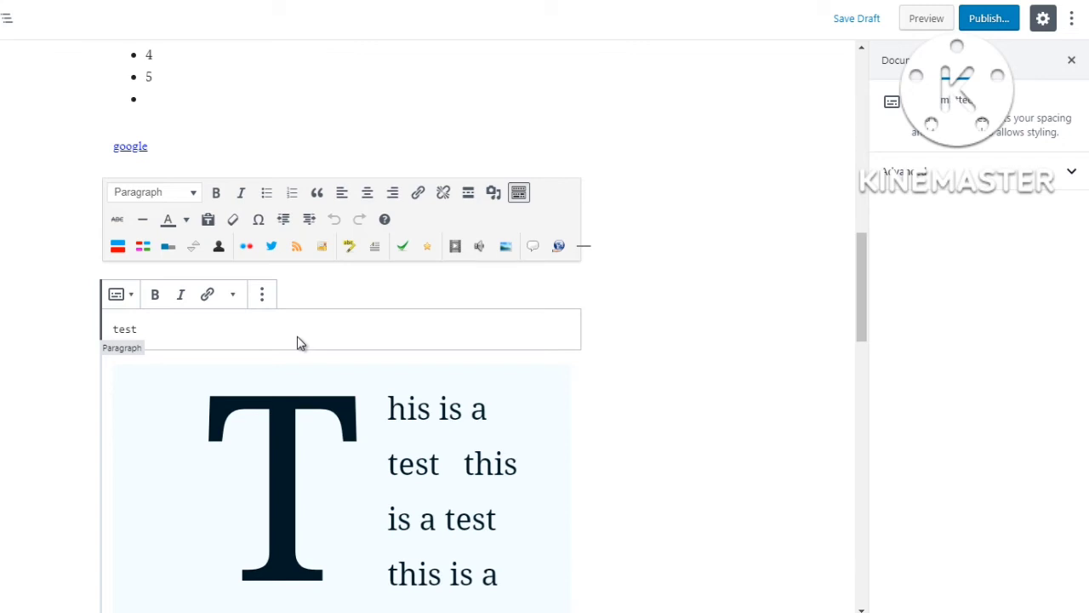
pyautogui.click(612, 321)
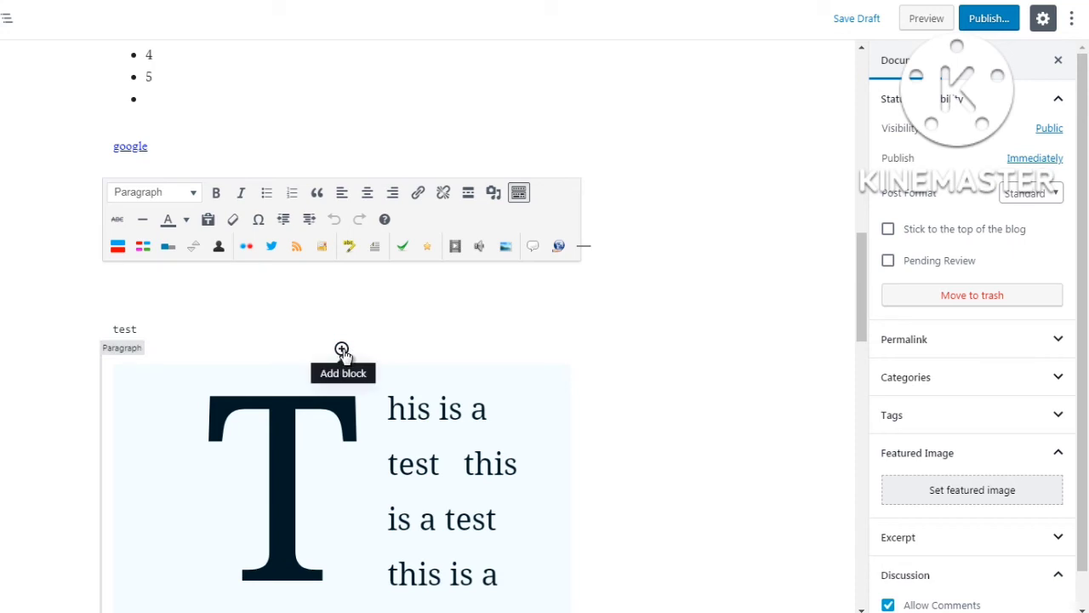
# Insert a Table block between the preformatted text and the large drop-cap paragraph
pyautogui.click(341, 349)
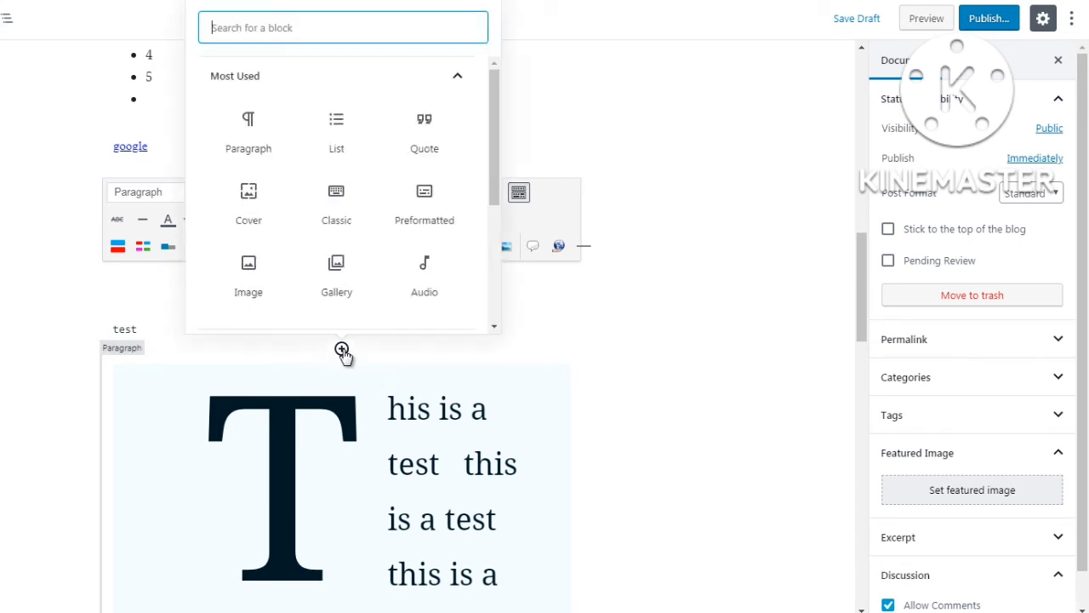
pyautogui.click(396, 82)
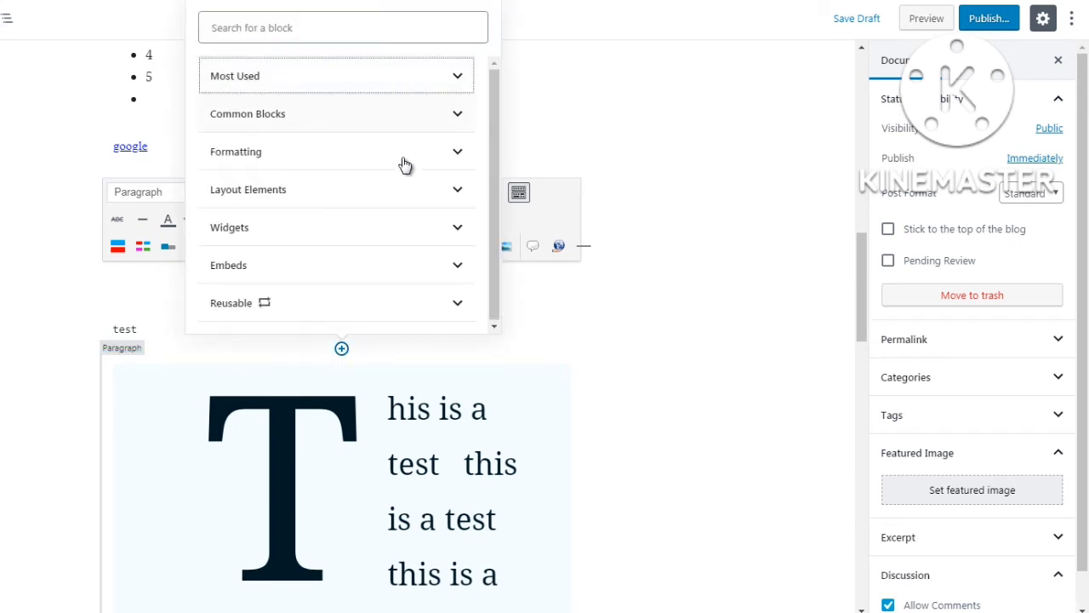
pyautogui.click(405, 170)
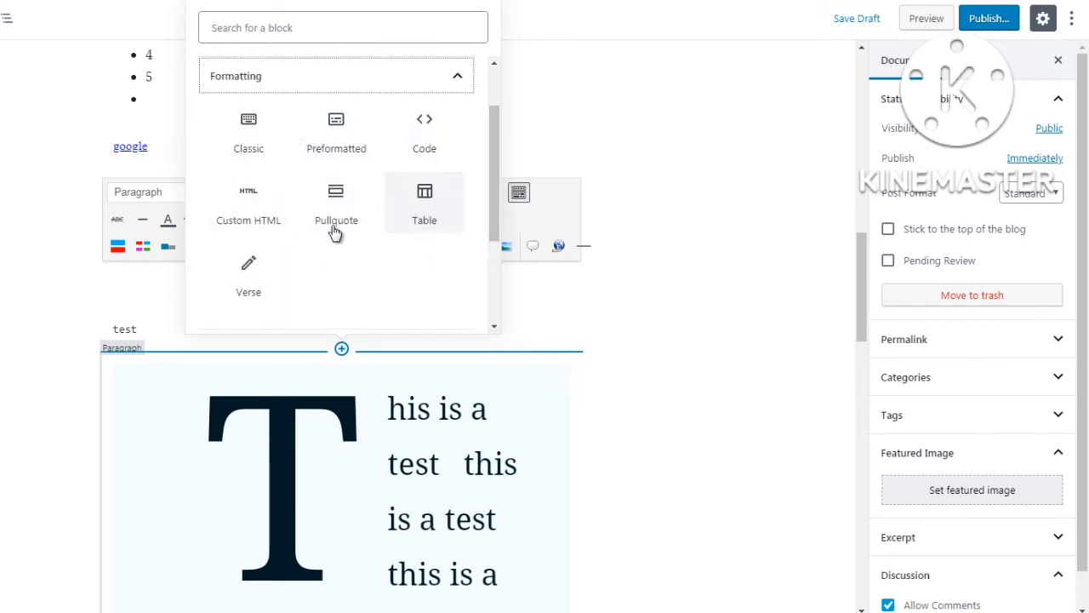
pyautogui.click(423, 220)
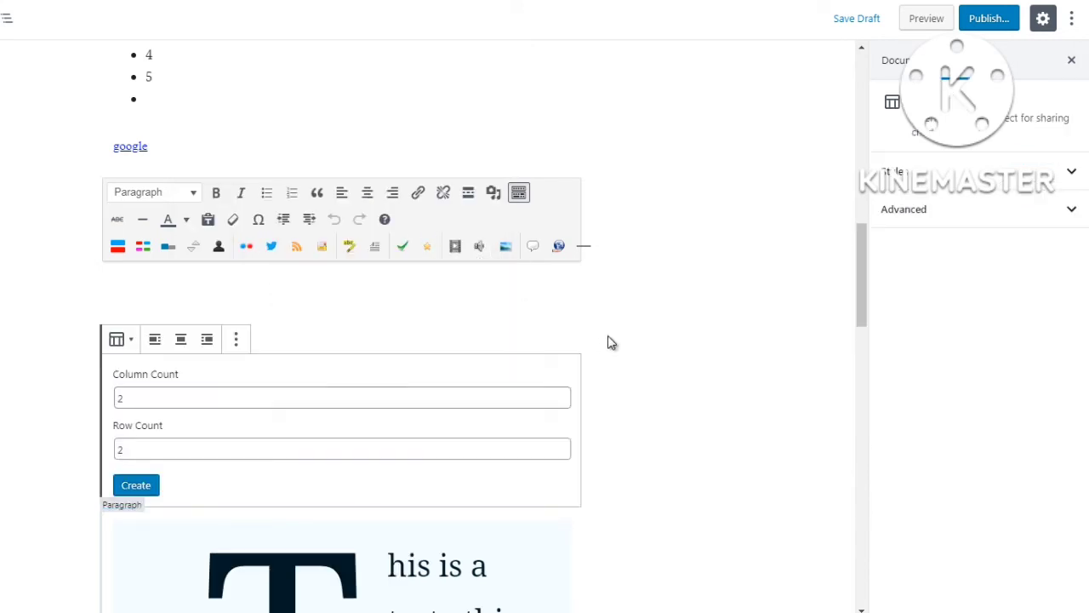
# Set the new table to 3 columns and 5 rows and create it
pyautogui.click(120, 397)
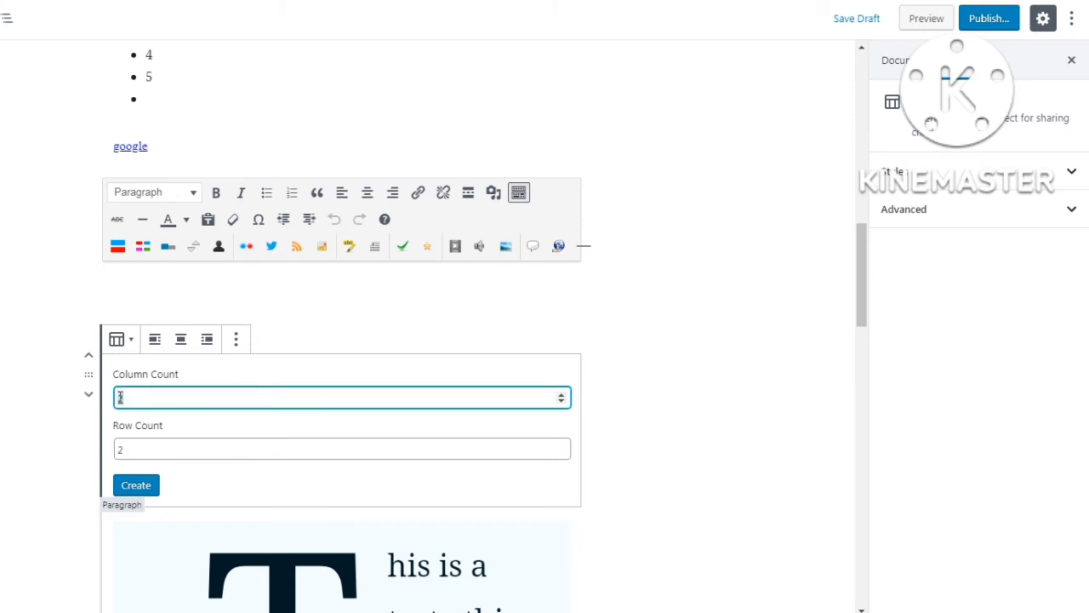
pyautogui.doubleClick(120, 397)
pyautogui.write('3')
pyautogui.click(117, 451)
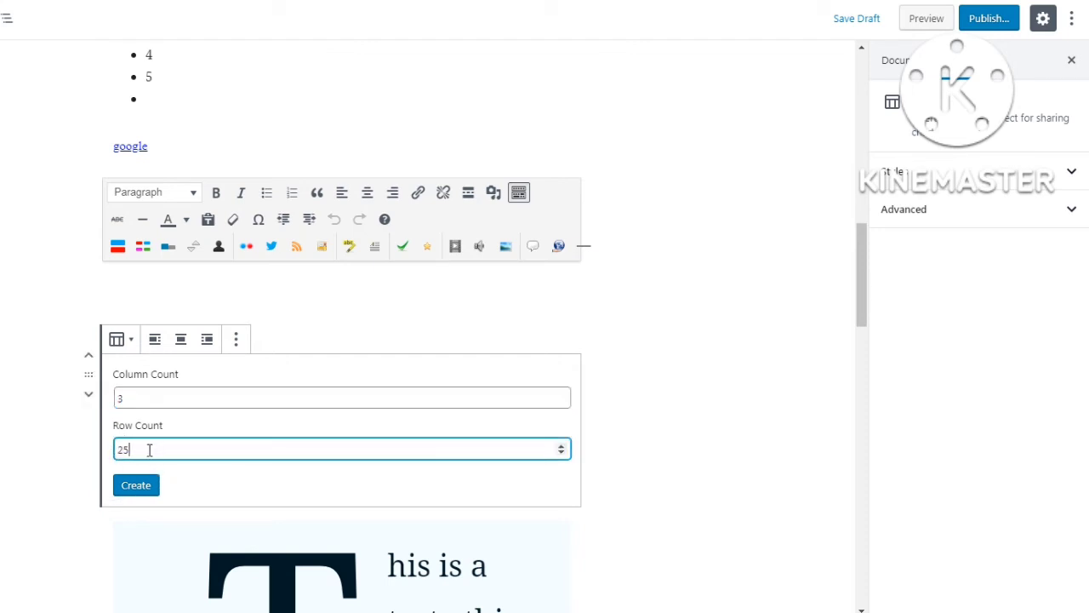
pyautogui.press('BackSpace')
pyautogui.write('5')
pyautogui.click(136, 491)
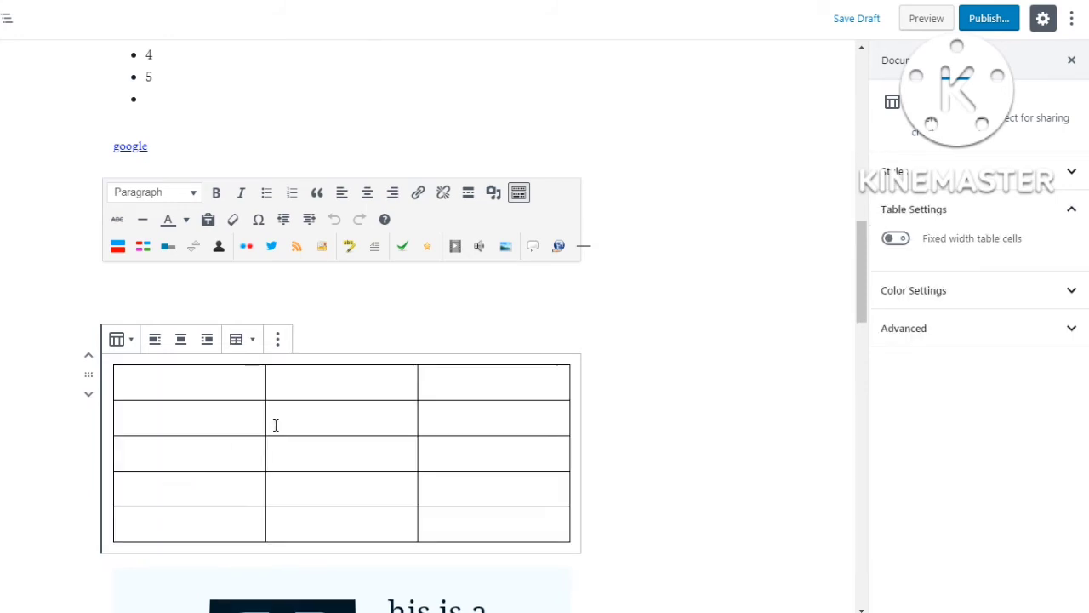
pyautogui.click(205, 382)
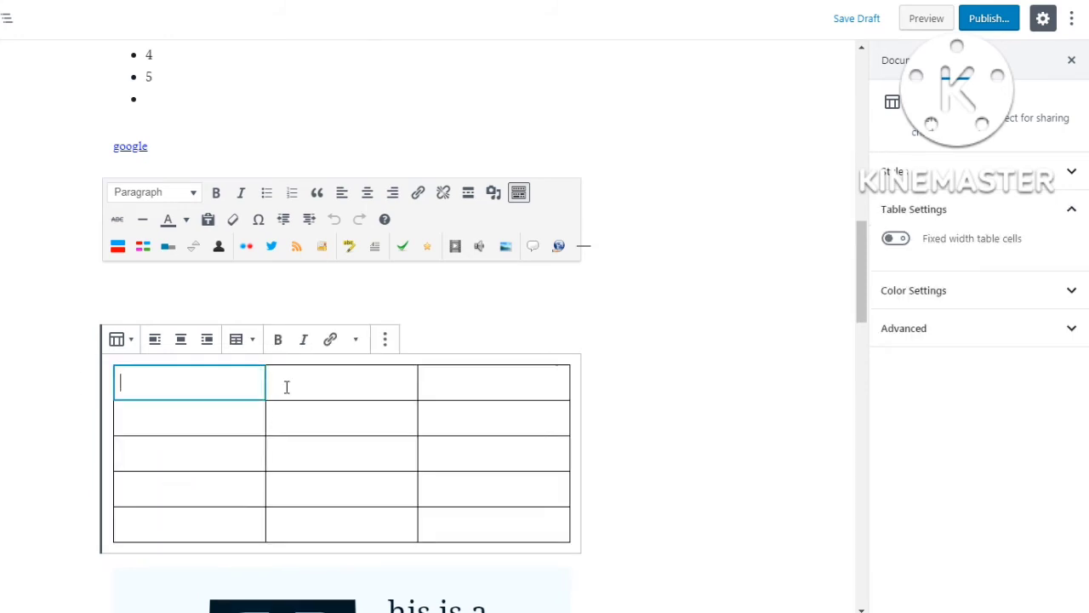
pyautogui.click(456, 388)
pyautogui.click(452, 426)
pyautogui.click(334, 416)
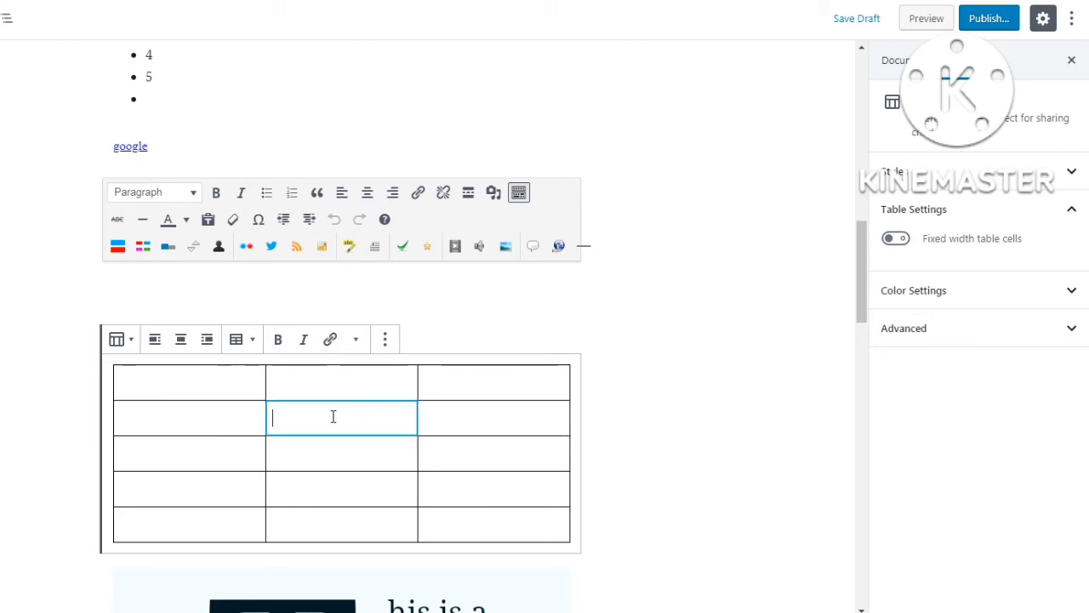
pyautogui.click(211, 411)
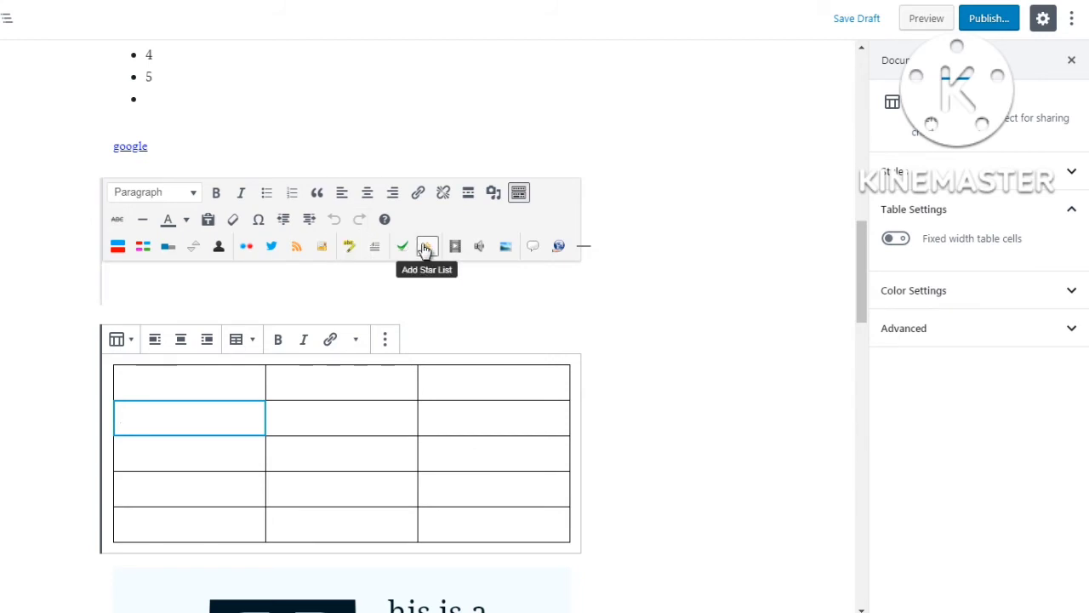
pyautogui.click(617, 365)
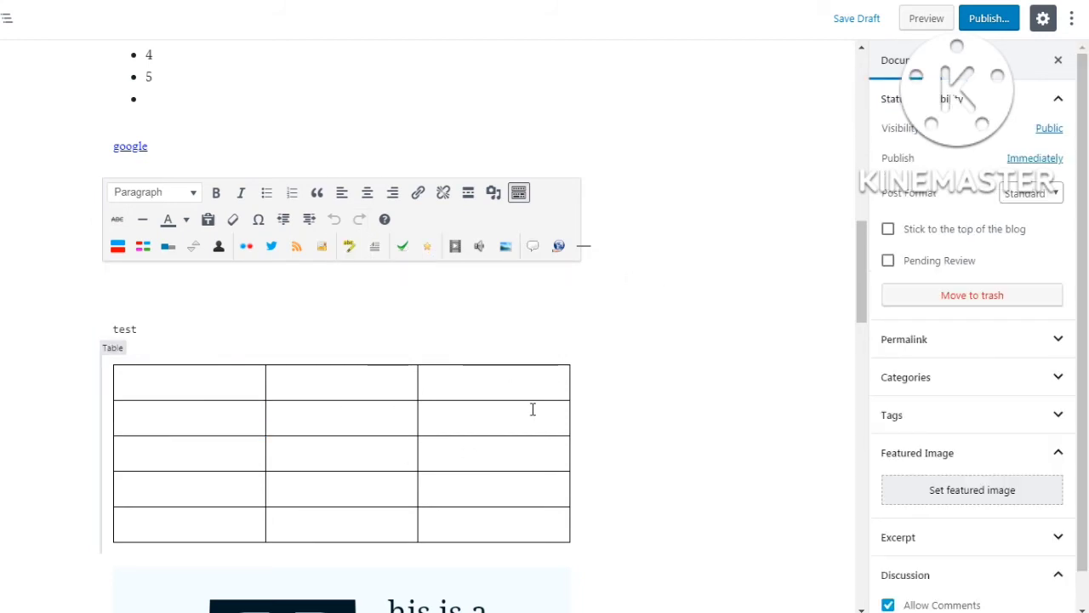
# Insert a Verse block between the preformatted text and the table, and enter "test" in it
pyautogui.moveTo(341, 353)
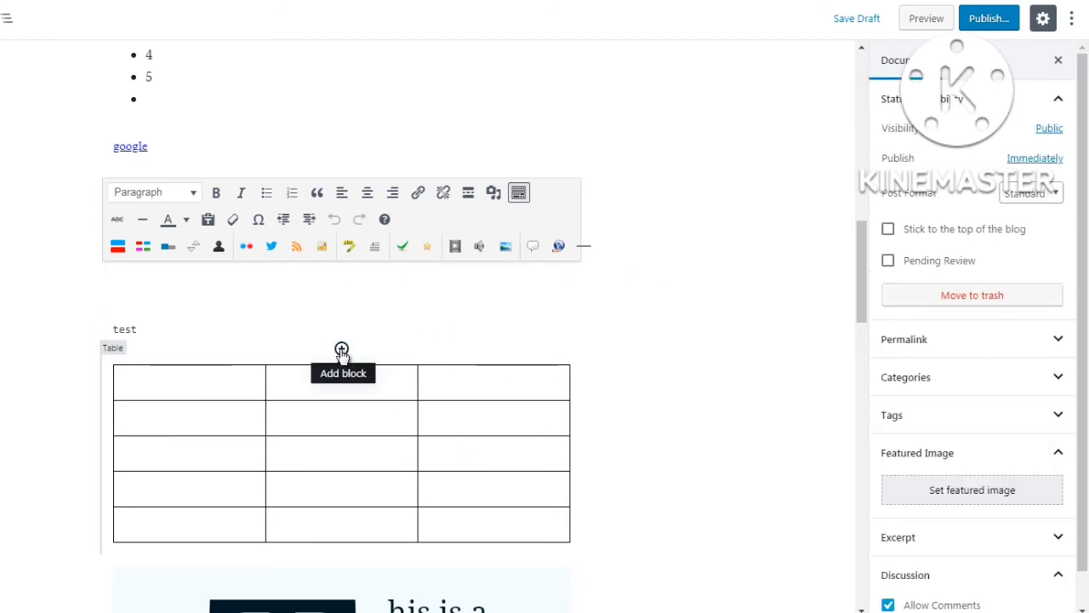
pyautogui.click(341, 349)
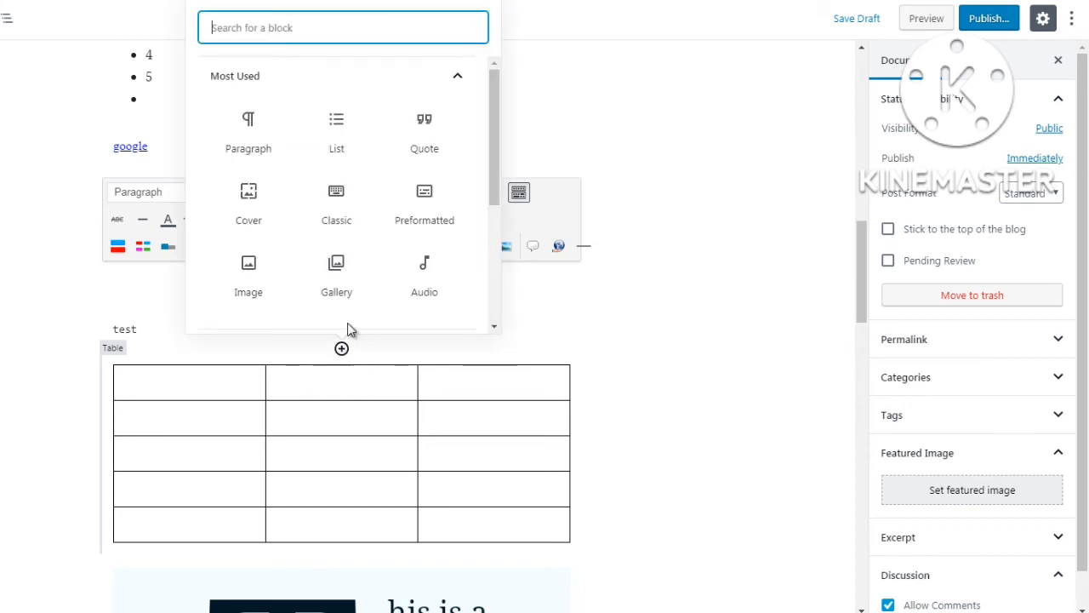
pyautogui.click(367, 81)
pyautogui.click(313, 152)
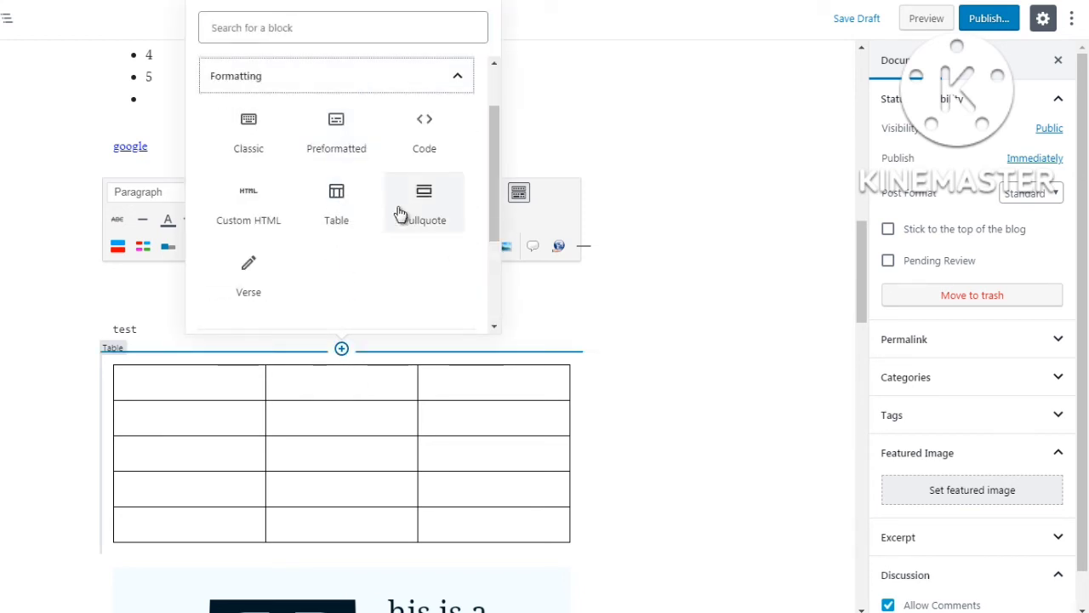
pyautogui.click(244, 281)
pyautogui.write('test')
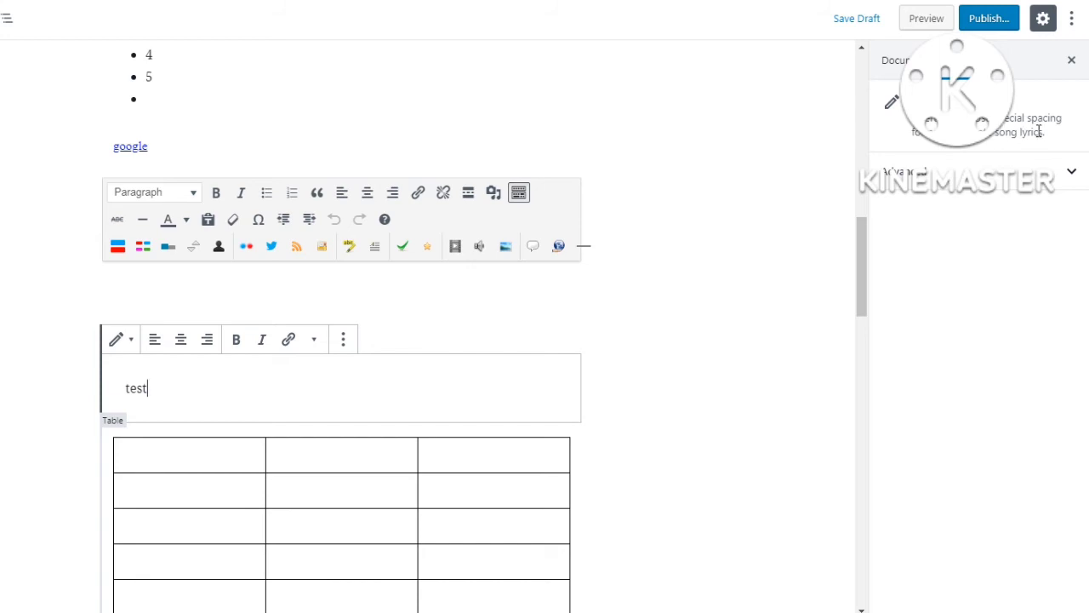
pyautogui.doubleClick(138, 389)
pyautogui.click(596, 371)
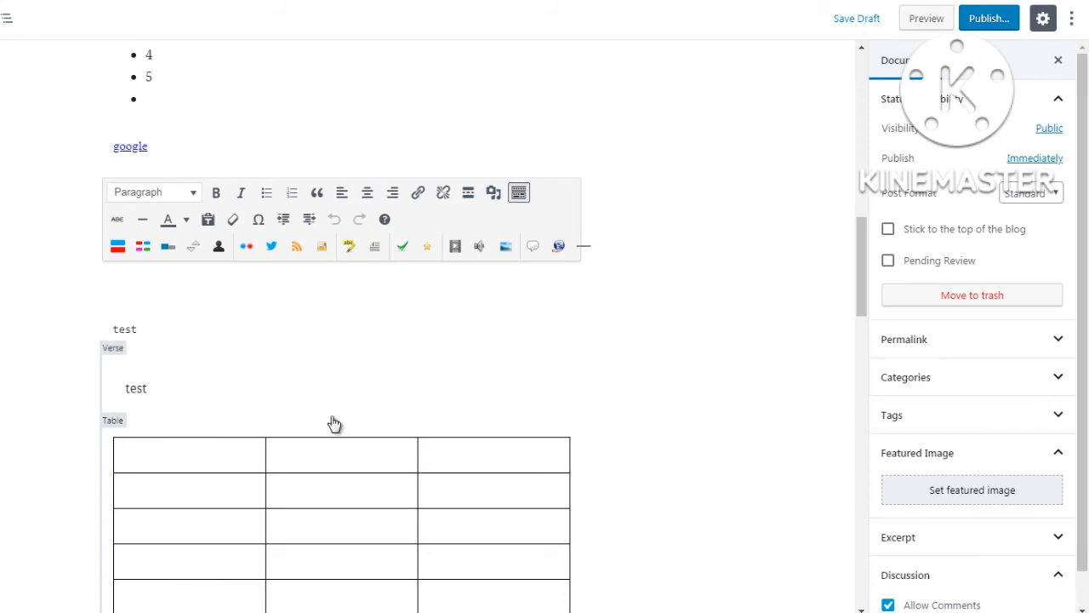
# Insert a Pullquote block between the verse and the table, and enter "this is a quote" as its text
pyautogui.click(341, 423)
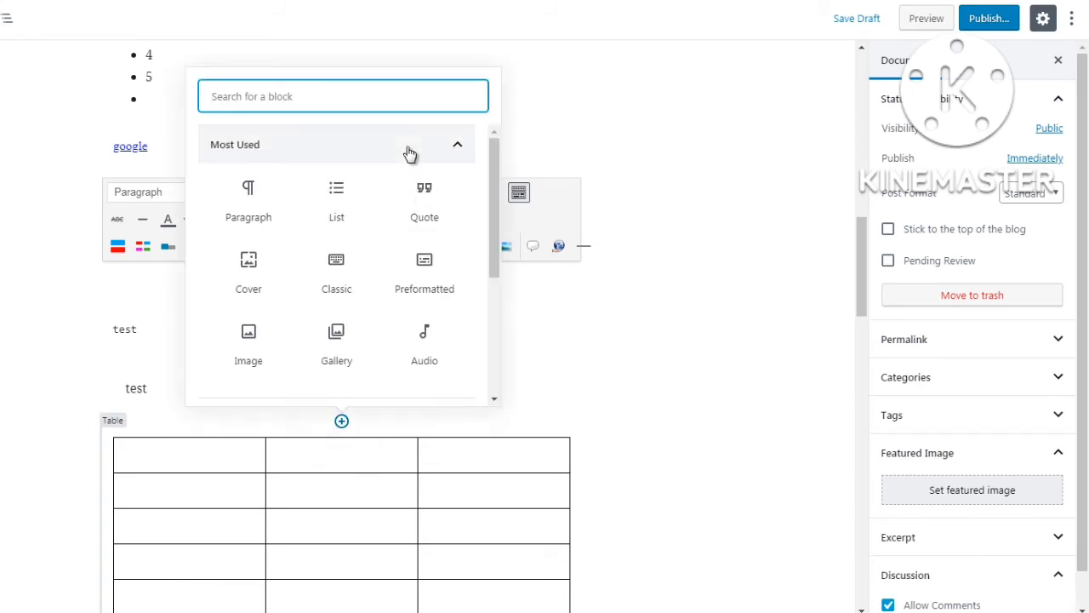
pyautogui.click(412, 153)
pyautogui.click(402, 220)
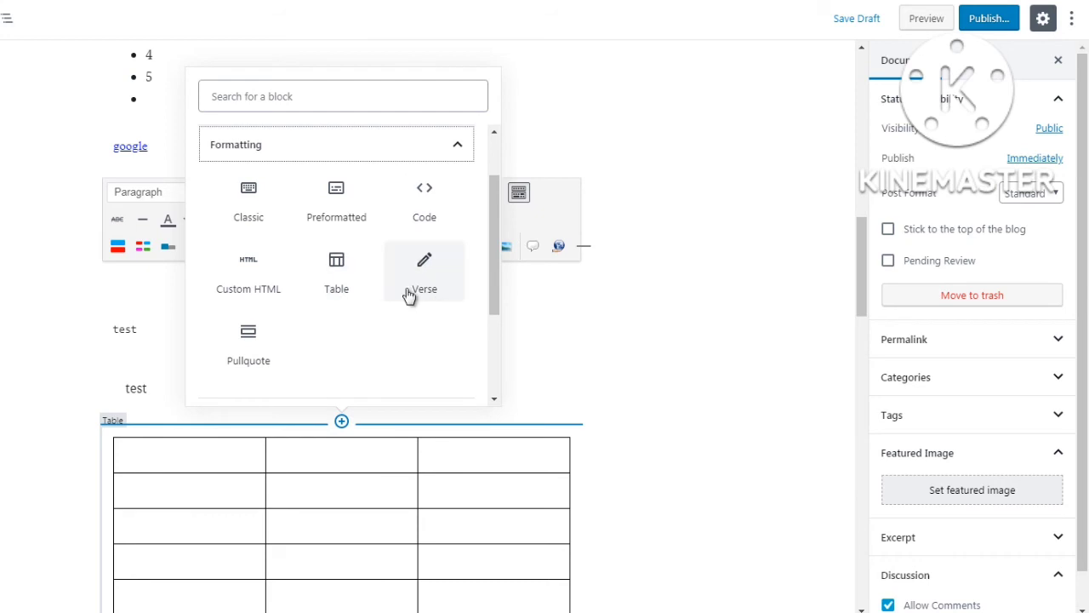
pyautogui.click(251, 359)
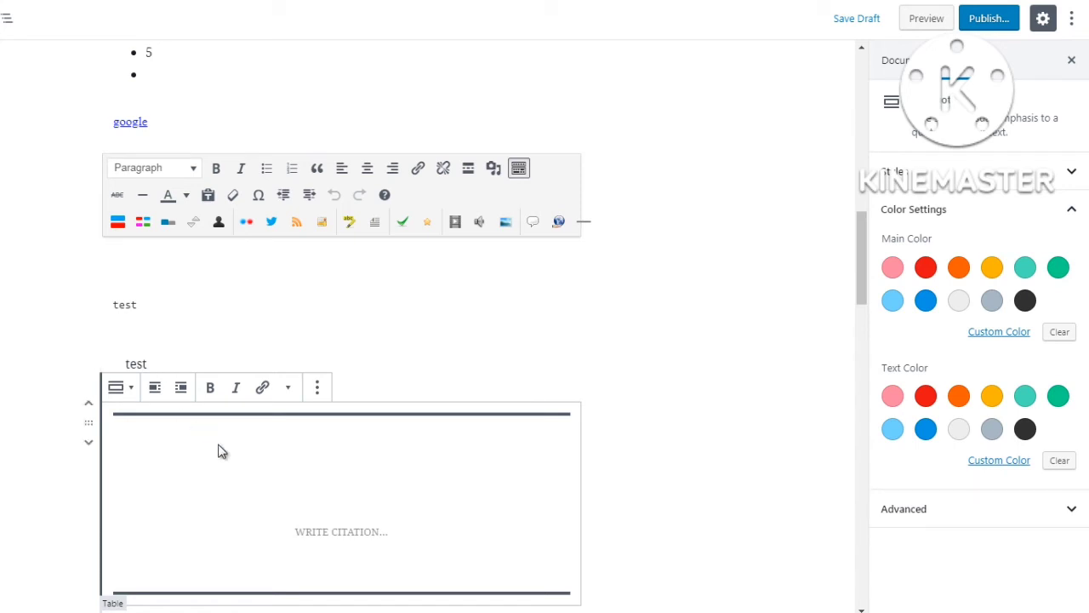
pyautogui.write('th')
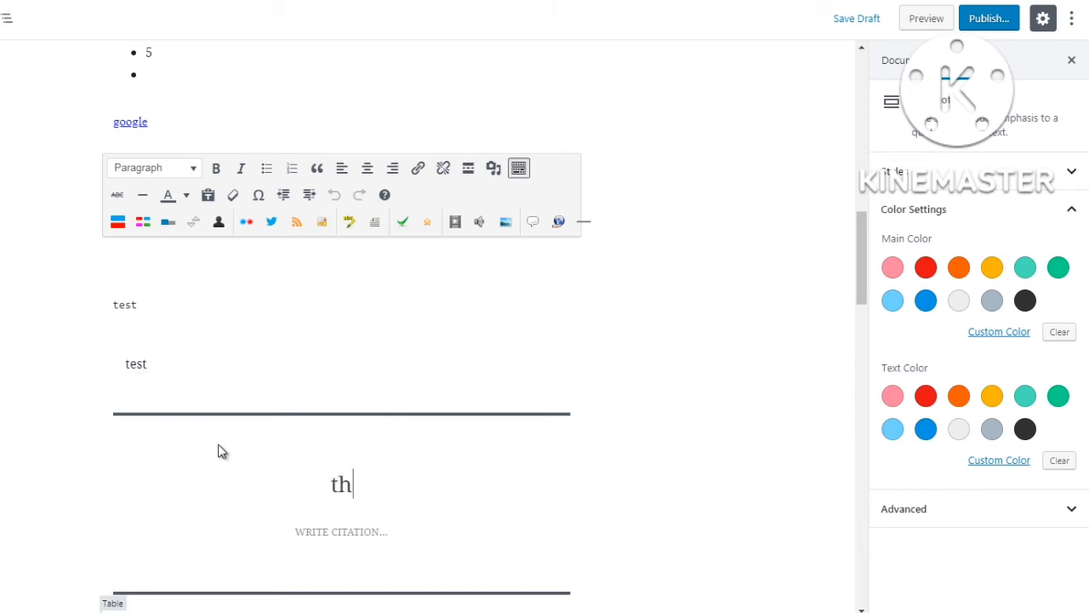
pyautogui.write('is is a quote')
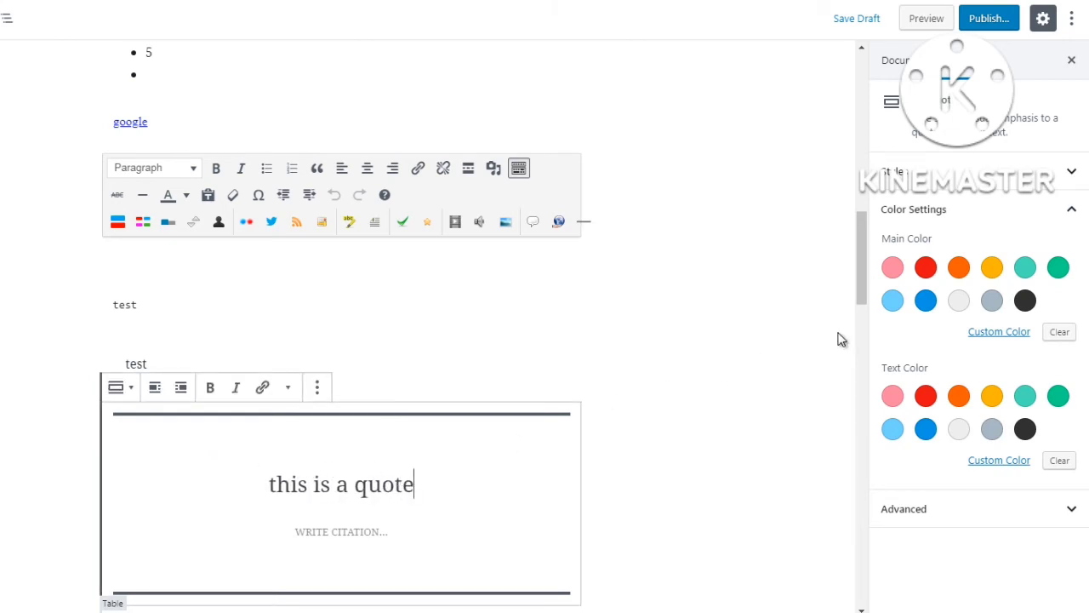
# Try red, blue and dark gray as the pullquote's main color, and return it to red
pyautogui.click(928, 271)
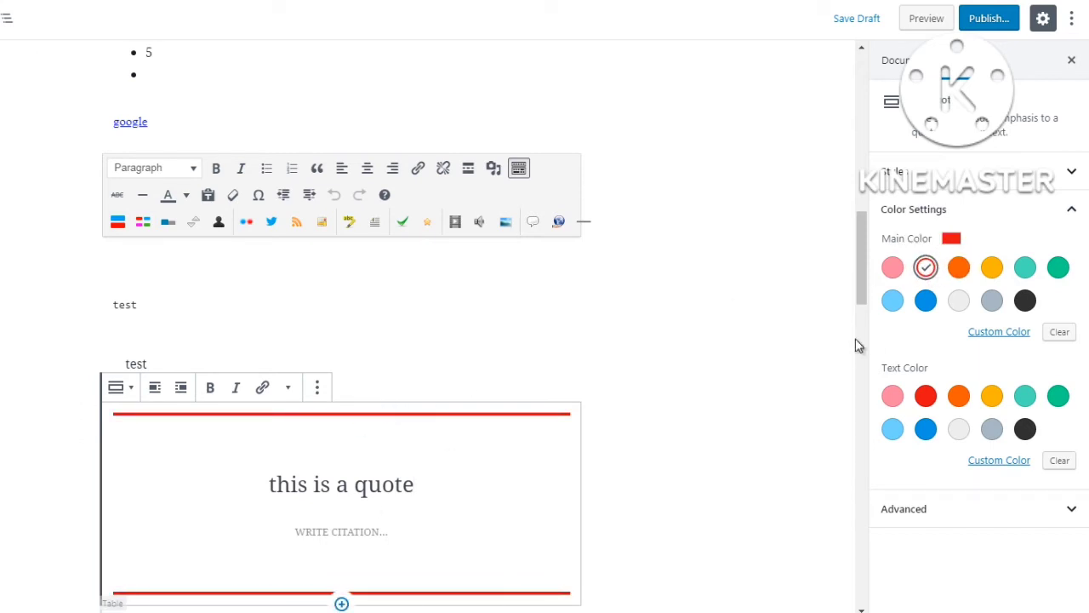
pyautogui.moveTo(859, 273); pyautogui.dragTo(858, 295)
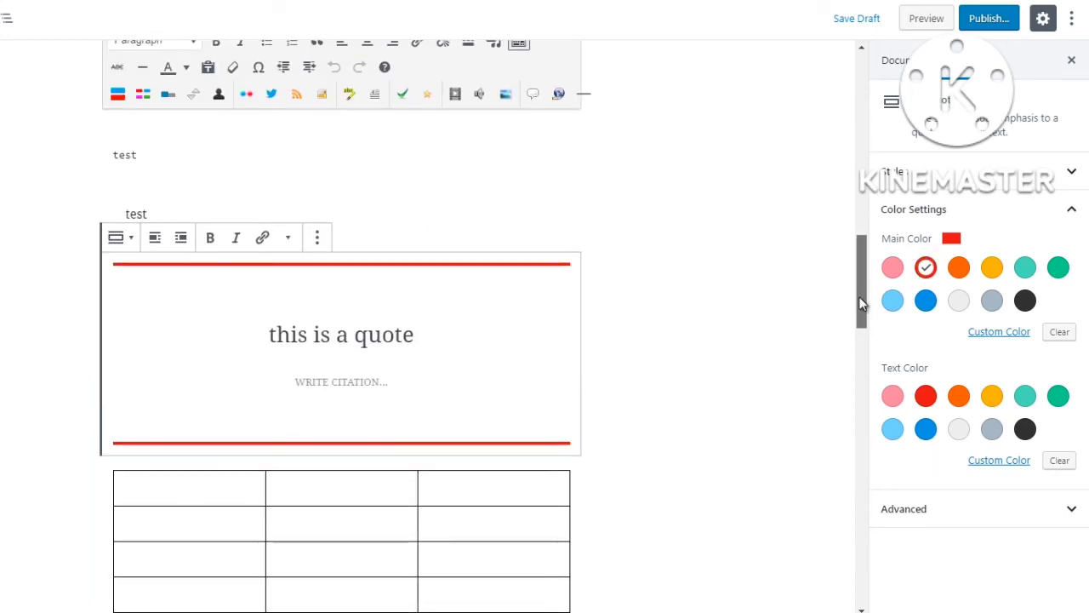
pyautogui.click(926, 303)
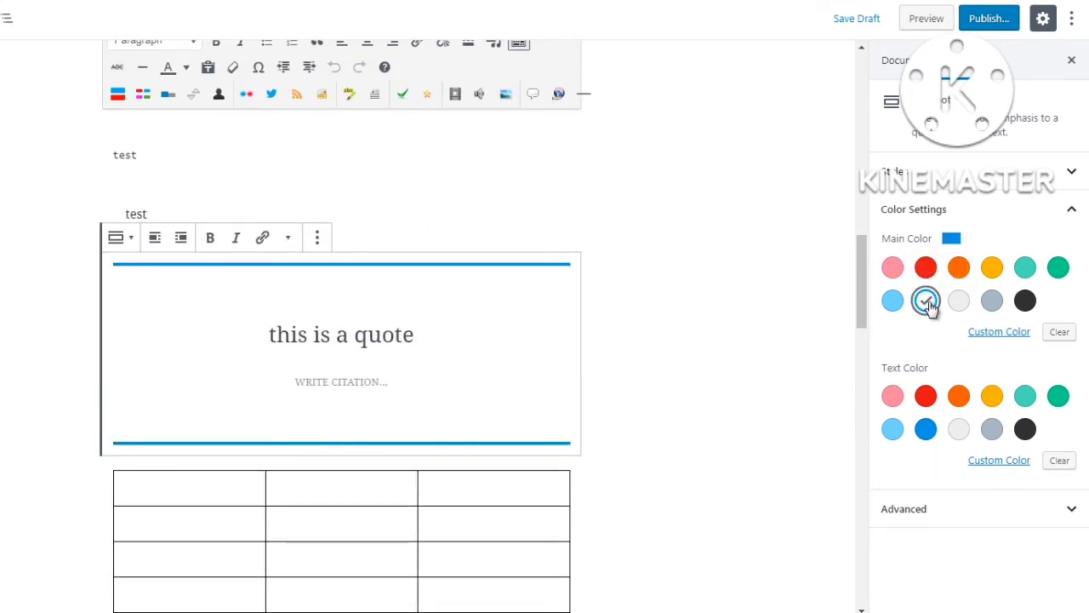
pyautogui.click(1029, 308)
pyautogui.click(926, 268)
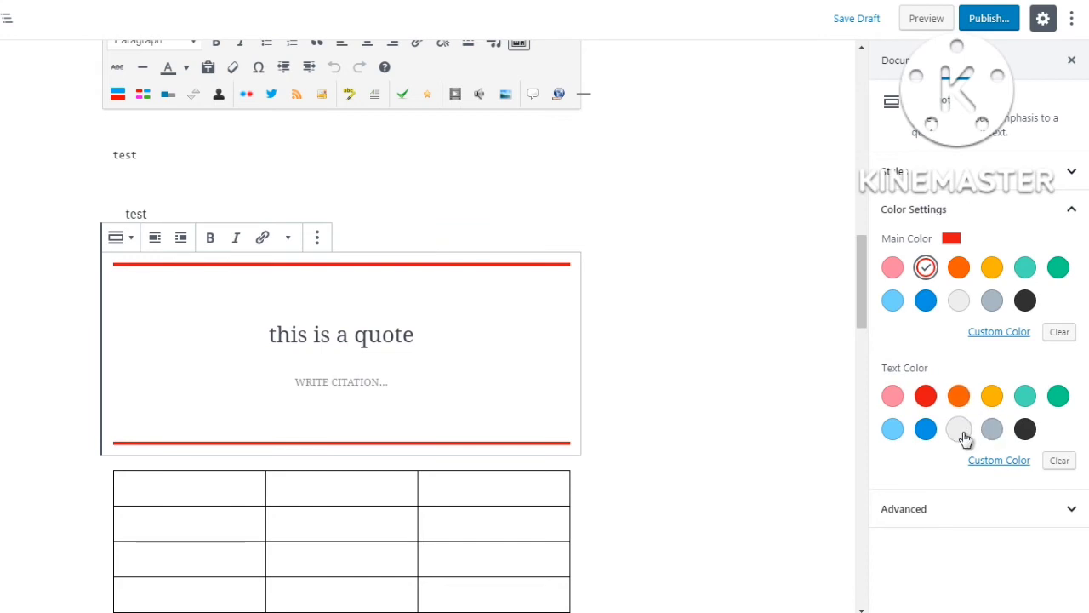
# Try dark gray, light bluish gray, orange and green as the pullquote's text color
pyautogui.click(1026, 430)
pyautogui.click(993, 430)
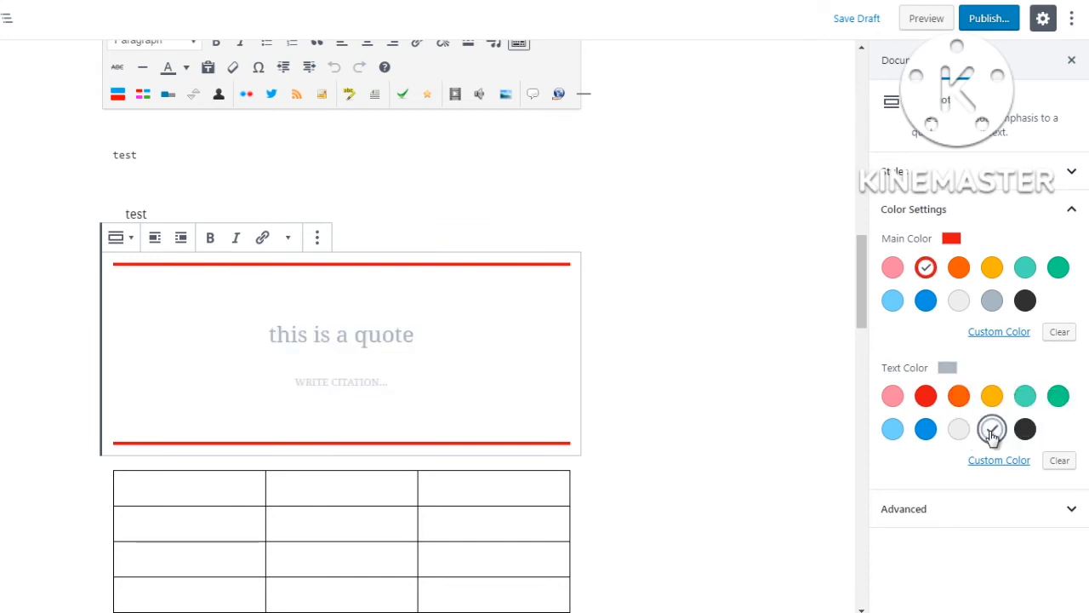
pyautogui.click(959, 395)
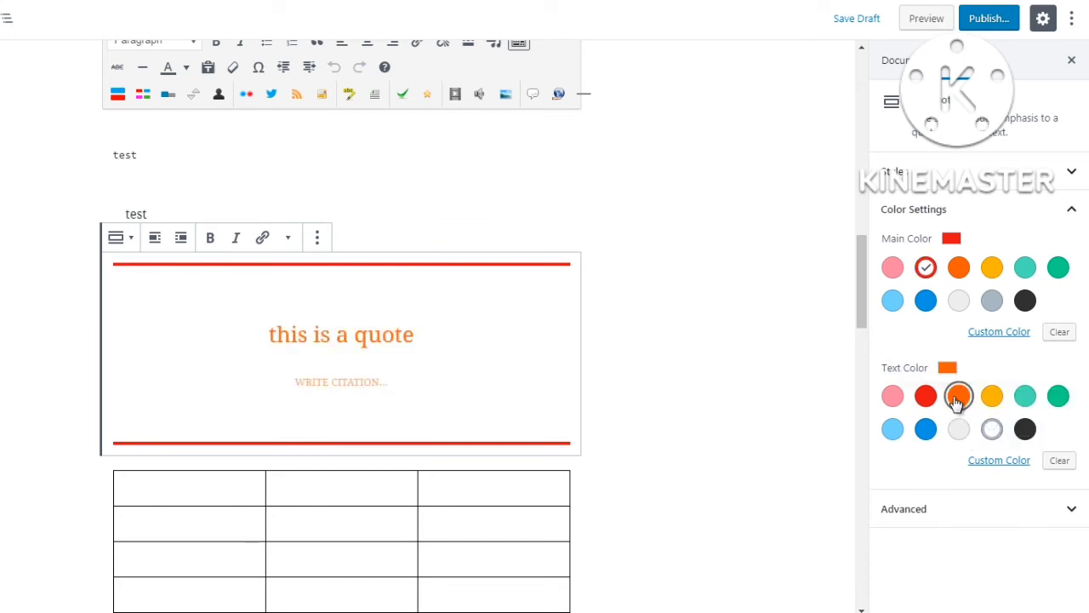
pyautogui.click(1059, 396)
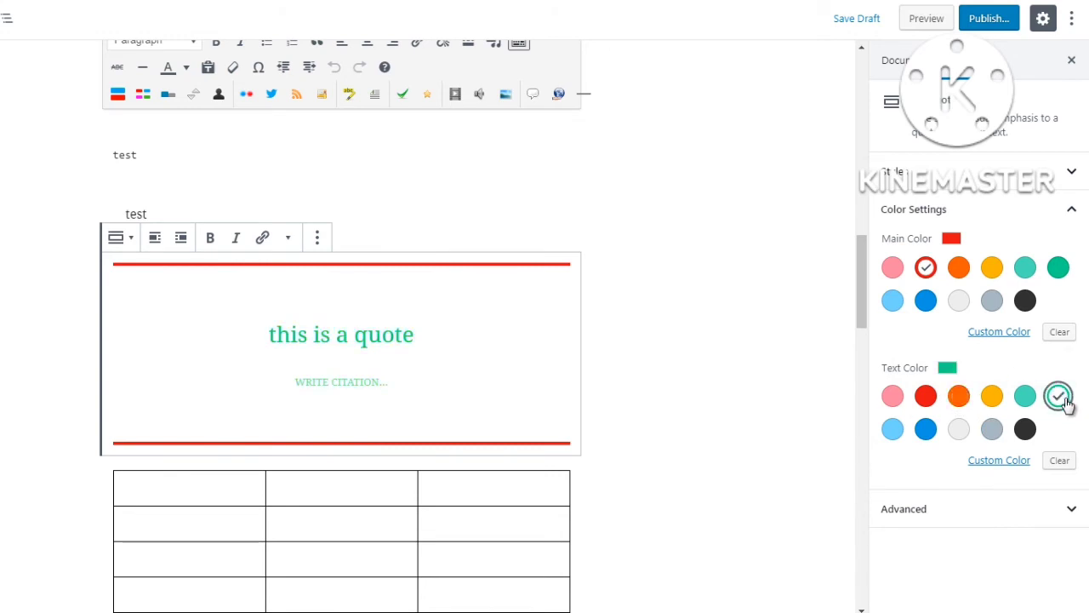
# Set the pullquote's main color to green, try red for its text, and settle on blue as the text color
pyautogui.click(1055, 269)
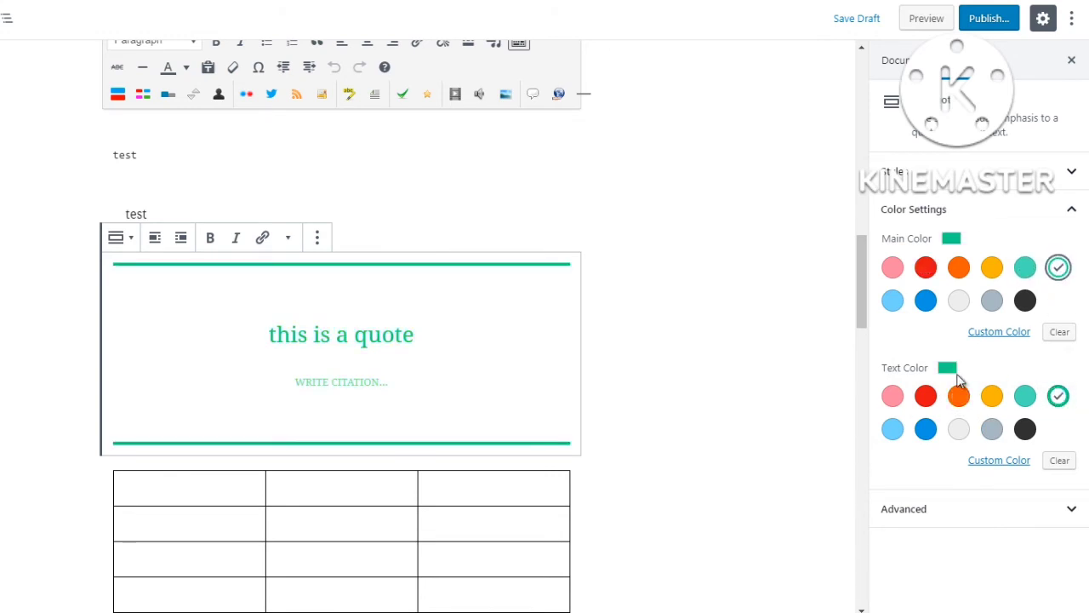
pyautogui.click(931, 402)
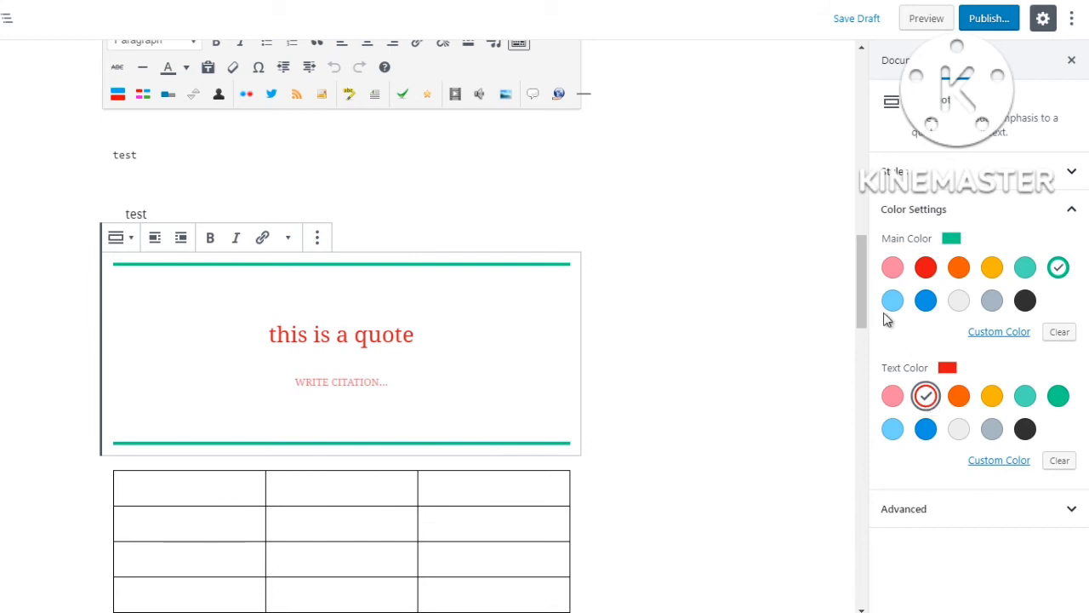
pyautogui.click(925, 429)
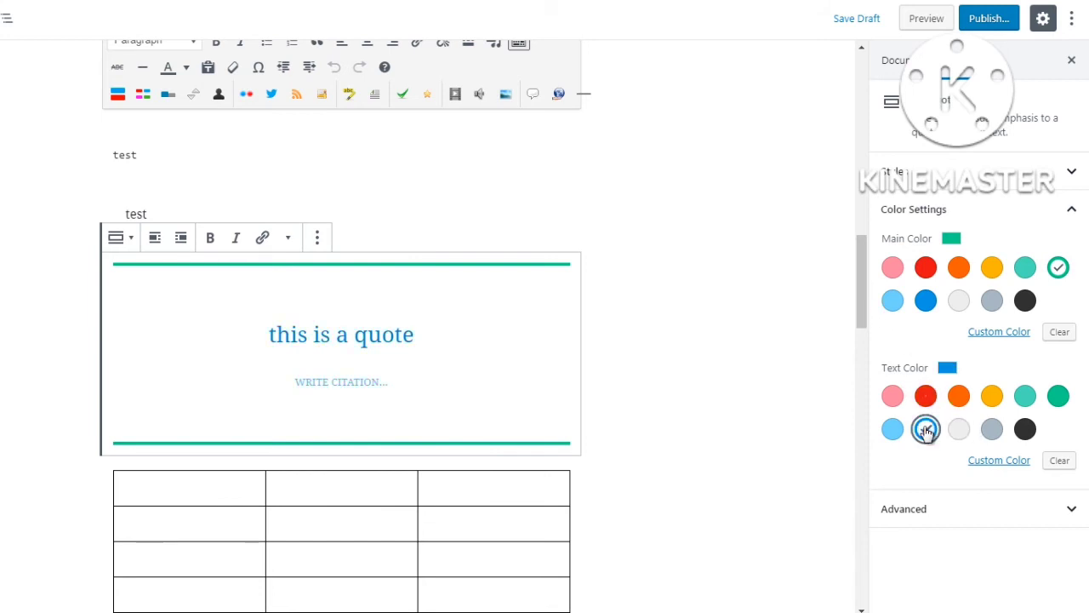
pyautogui.moveTo(862, 263); pyautogui.dragTo(861, 308)
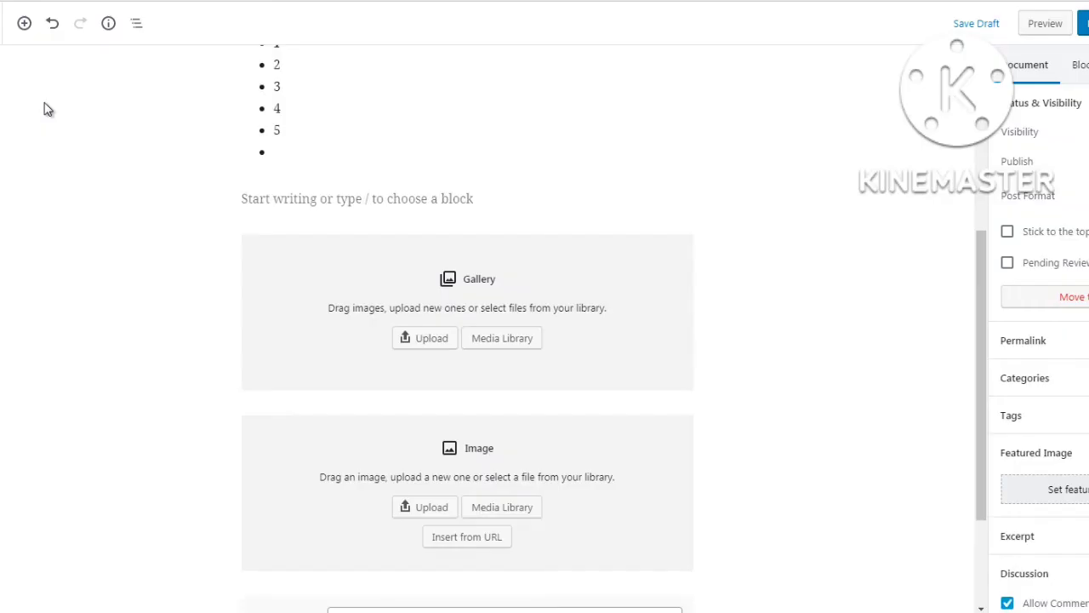
# Examine the block library's categories and the blocks offered under Common Blocks
pyautogui.click(24, 25)
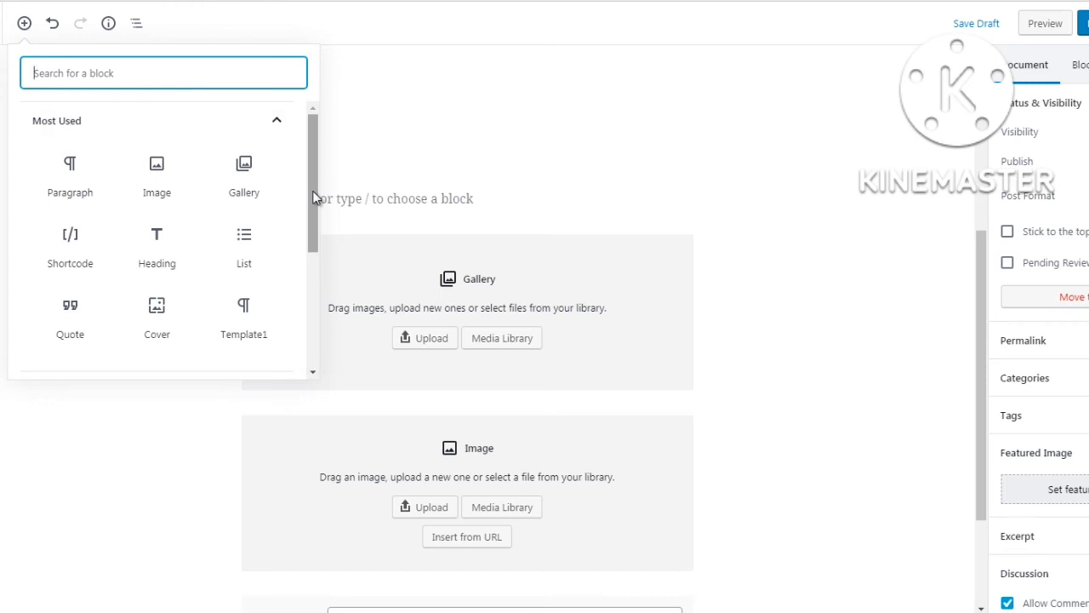
pyautogui.click(279, 125)
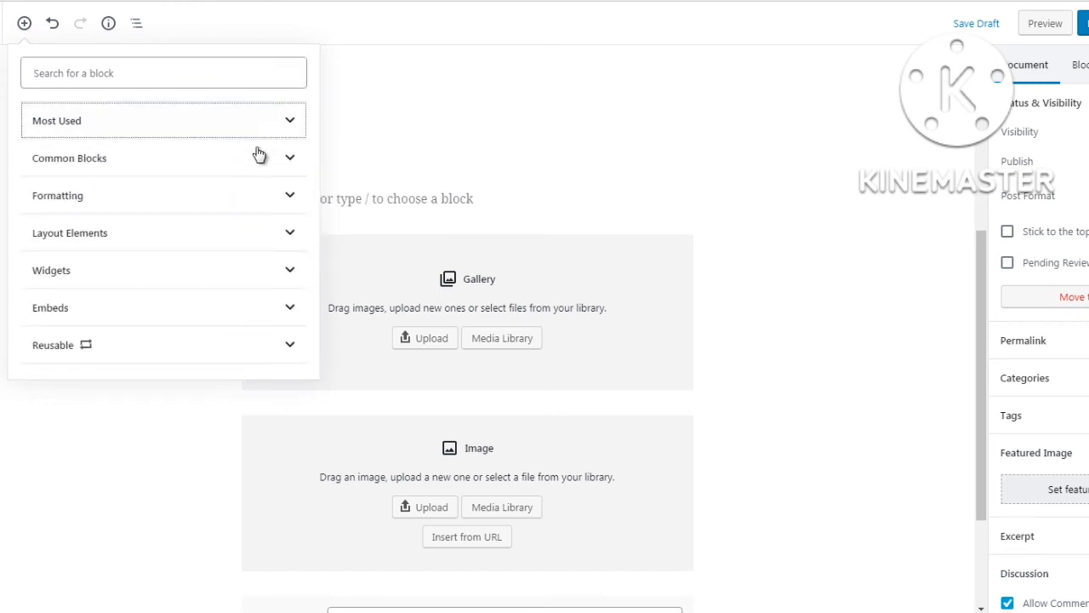
pyautogui.click(288, 162)
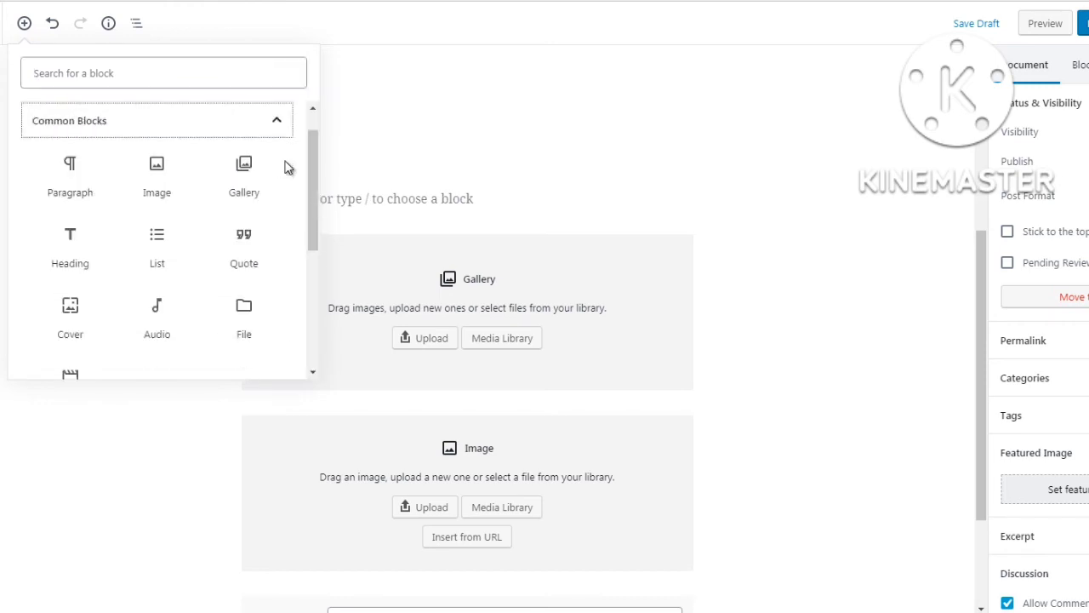
pyautogui.moveTo(314, 162); pyautogui.dragTo(309, 162)
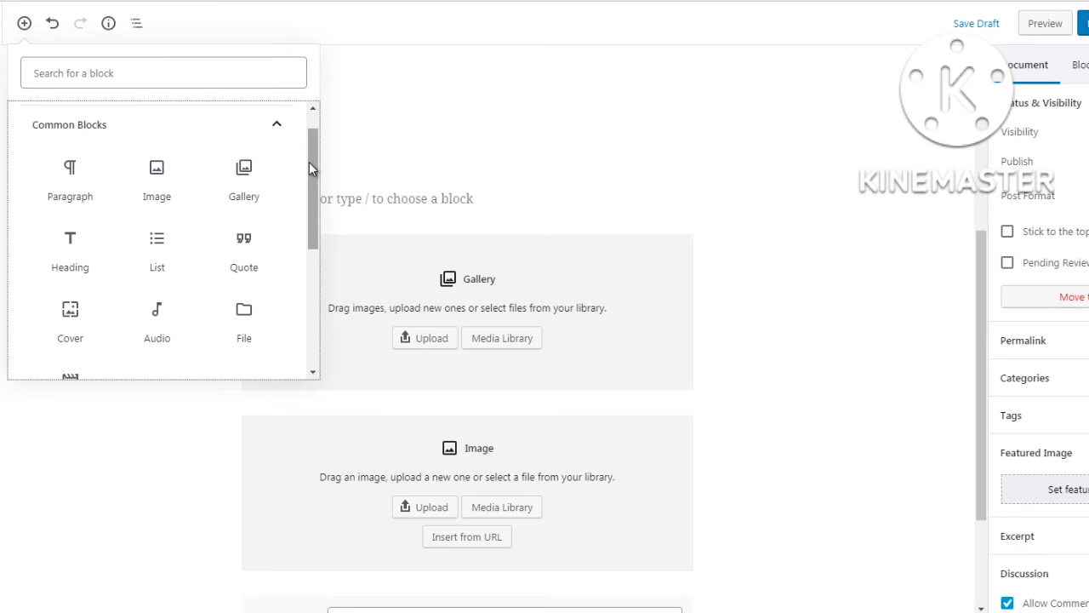
pyautogui.moveTo(309, 162); pyautogui.dragTo(310, 163)
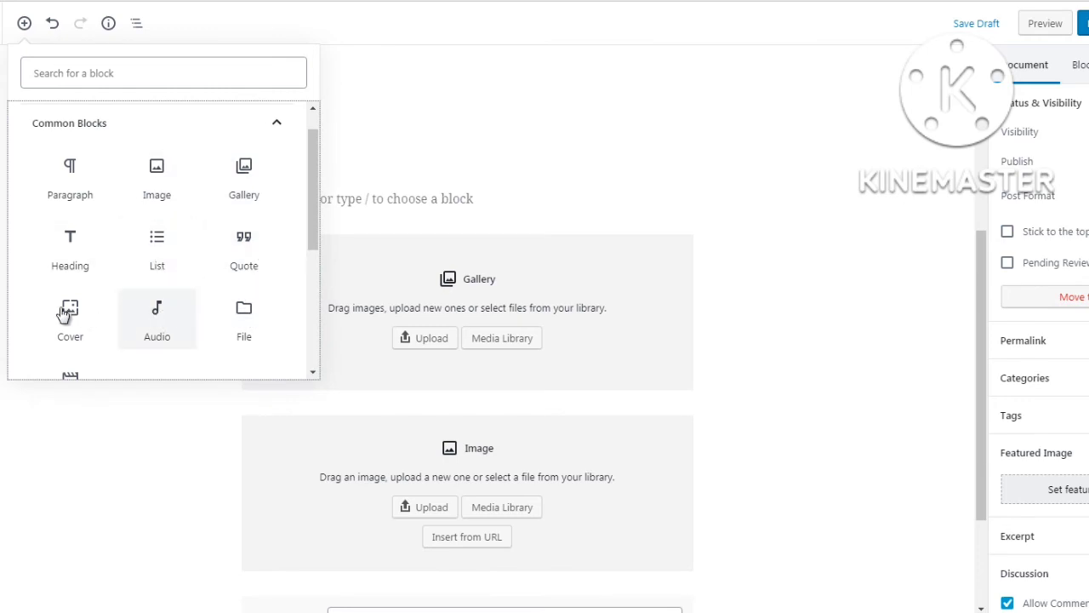
pyautogui.moveTo(313, 231)
pyautogui.mouseDown()
pyautogui.moveTo(312, 250)
pyautogui.moveTo(311, 227)
pyautogui.mouseUp()
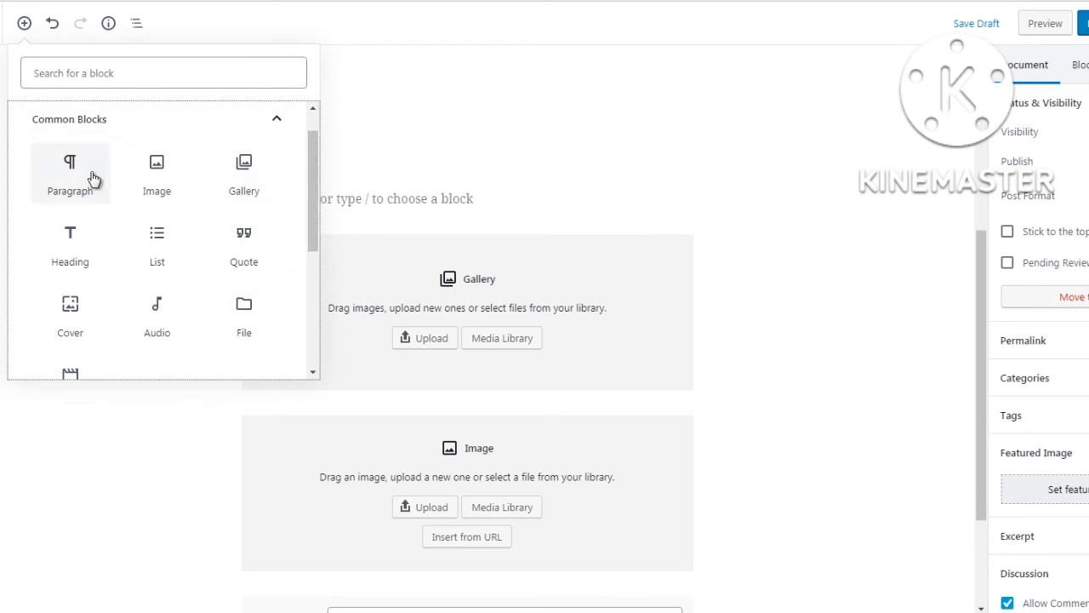
# Enter "this is a test" in the empty paragraph between the bulleted list and the gallery
pyautogui.moveTo(395, 209)
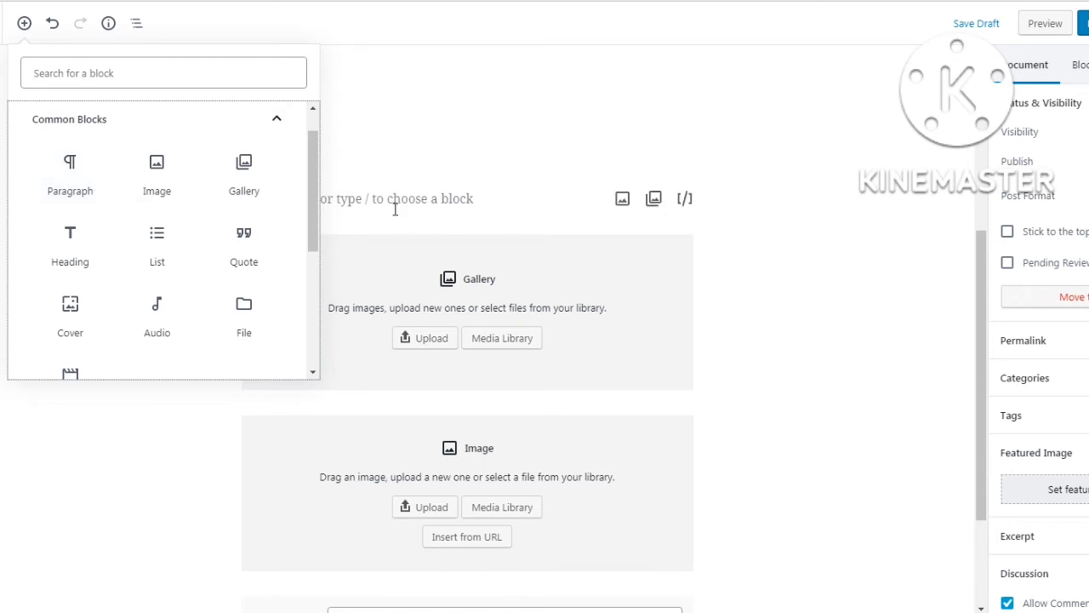
pyautogui.click(395, 209)
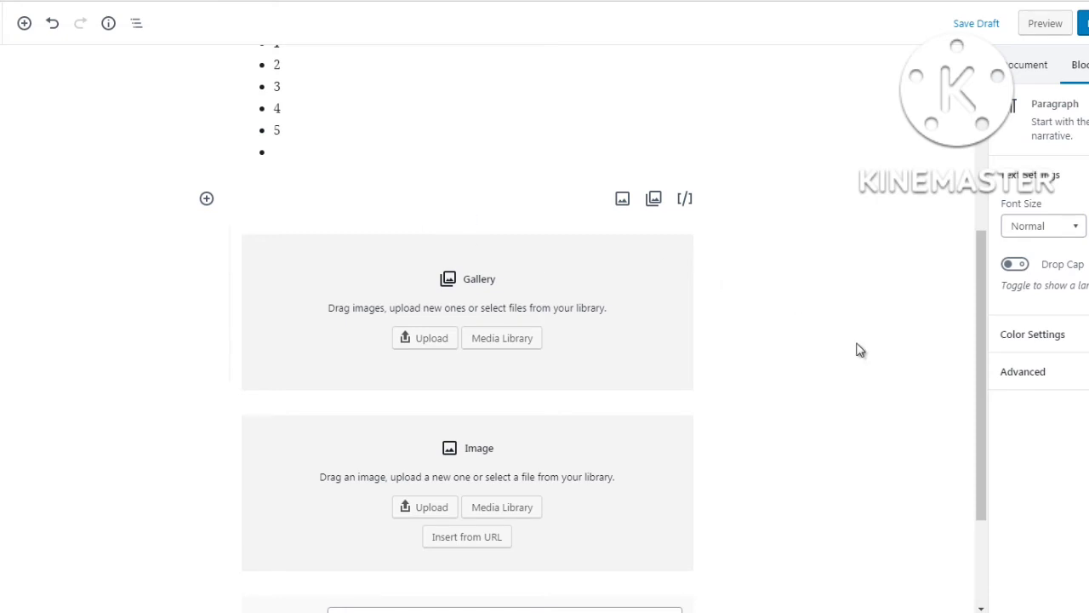
pyautogui.moveTo(979, 375); pyautogui.dragTo(979, 443)
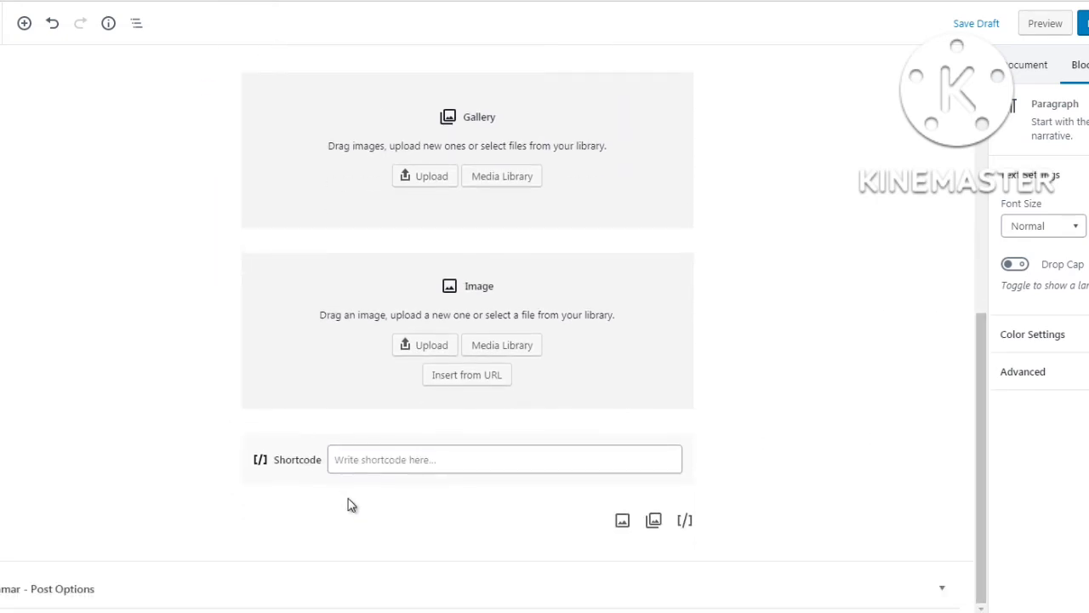
pyautogui.moveTo(985, 365); pyautogui.dragTo(977, 323)
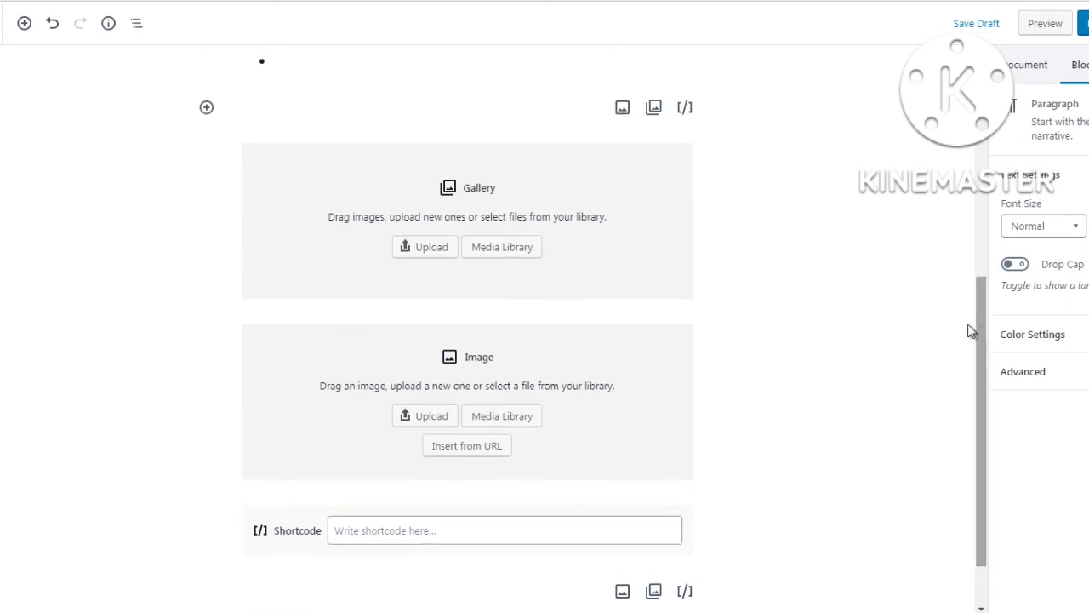
pyautogui.click(207, 108)
pyautogui.click(251, 264)
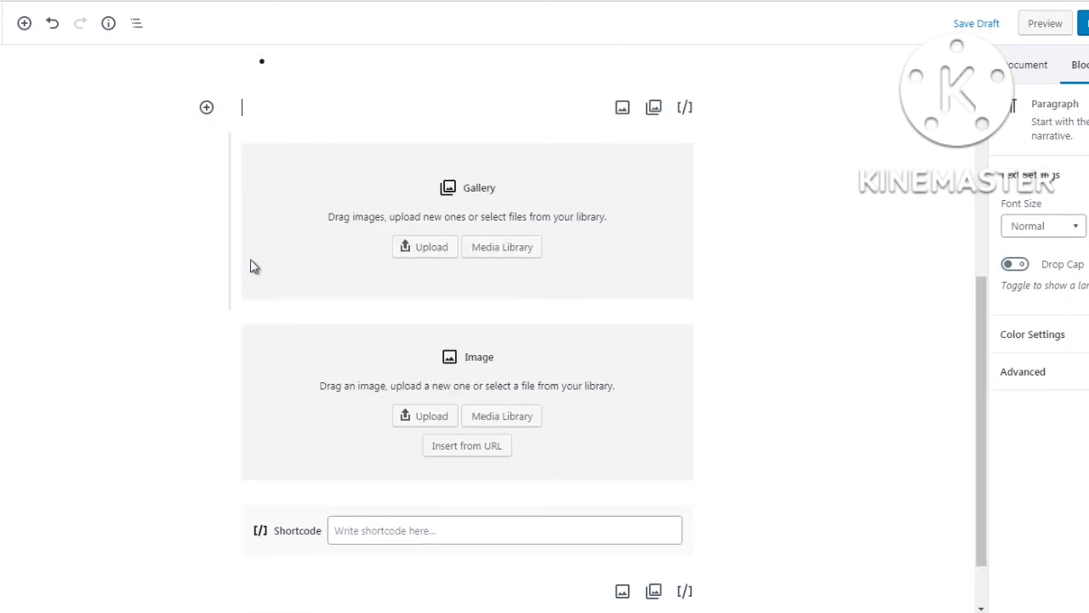
pyautogui.write('this is a test')
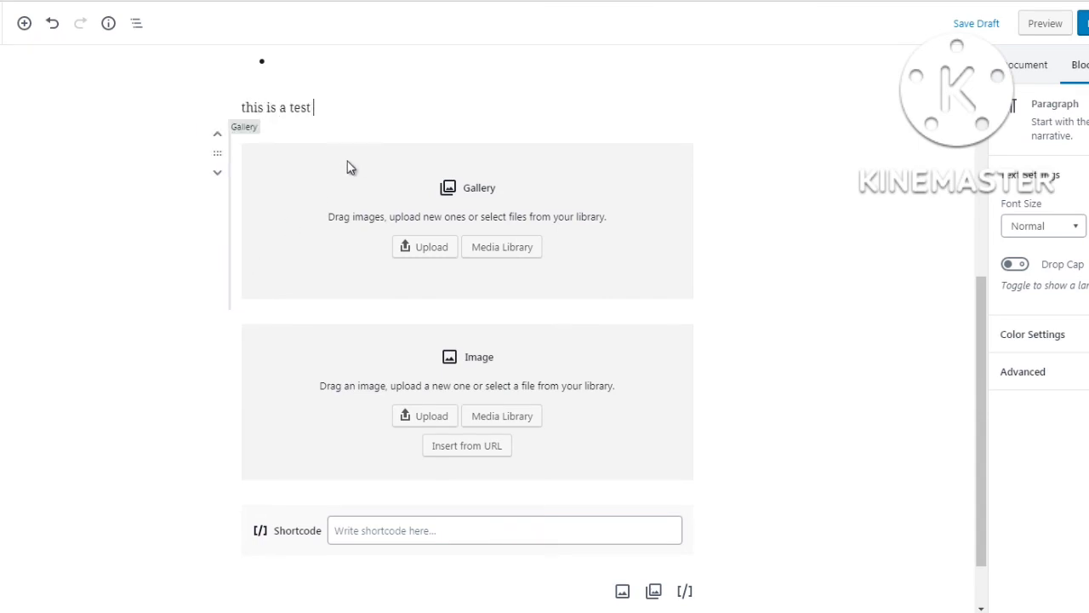
# Copy the paragraph's text and paste it repeatedly until the paragraph fills about five lines
pyautogui.hotkey('ctrl', 'a')
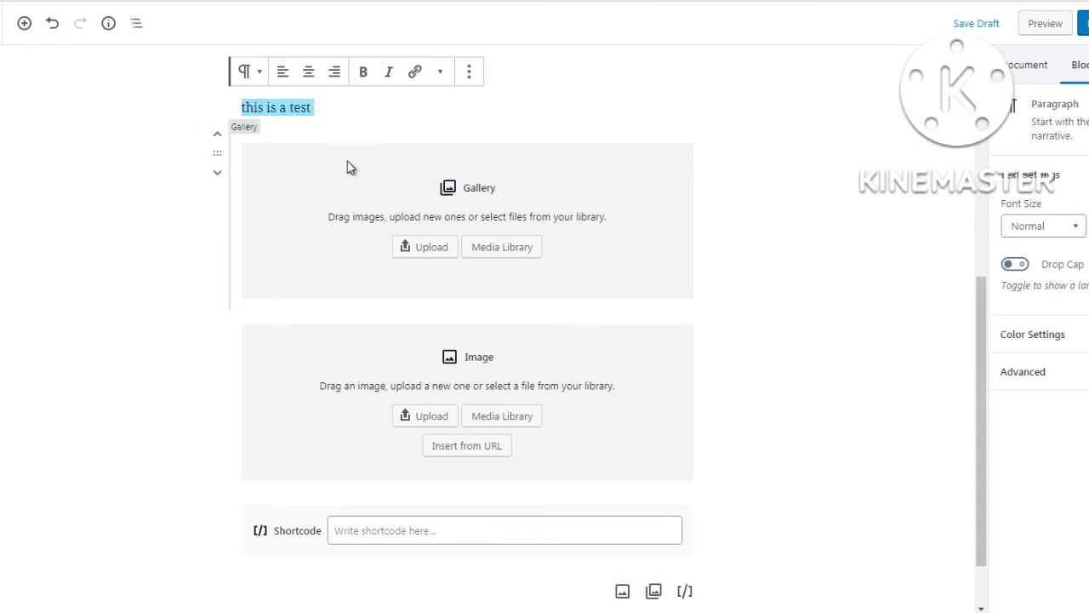
pyautogui.hotkey('ctrl', 'c')
pyautogui.hotkey('ctrl', 'v')
pyautogui.hotkey('ctrl', 'v')
pyautogui.hotkey('ctrl', 'v')
pyautogui.hotkey('ctrl', 'v')
pyautogui.hotkey('ctrl', 'v')
pyautogui.hotkey('ctrl', 'v')
pyautogui.hotkey('ctrl', 'v')
pyautogui.hotkey('ctrl', 'v')
pyautogui.hotkey('ctrl', 'v')
pyautogui.hotkey('ctrl', 'v')
pyautogui.hotkey('ctrl', 'v')
pyautogui.hotkey('ctrl', 'v')
pyautogui.hotkey('ctrl', 'v')
pyautogui.hotkey('ctrl', 'v')
pyautogui.hotkey('ctrl', 'v')
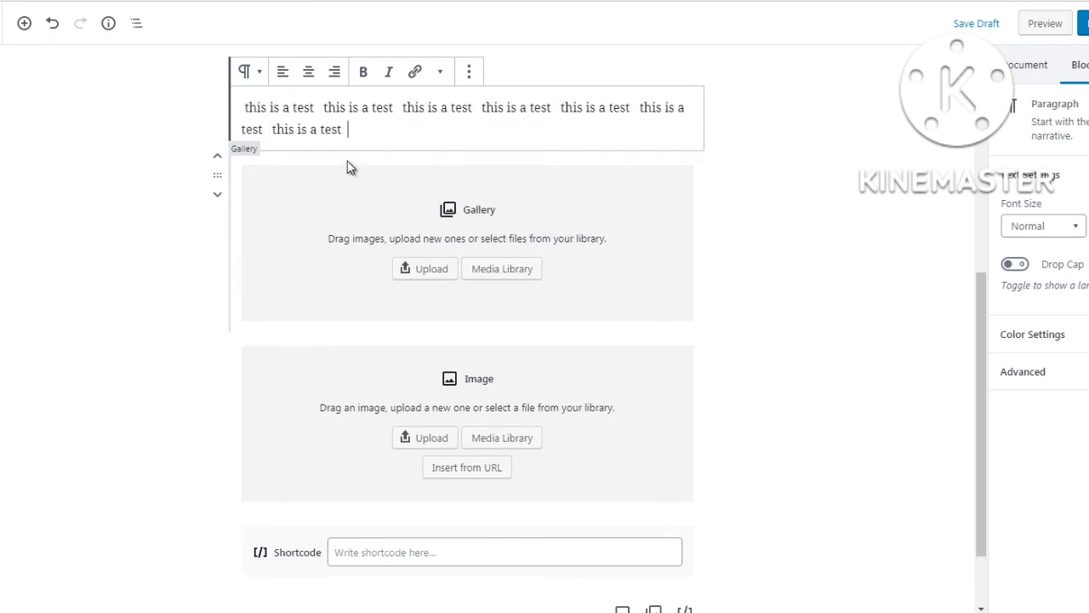
pyautogui.hotkey('ctrl', 'v')
pyautogui.hotkey('ctrl', 'v')
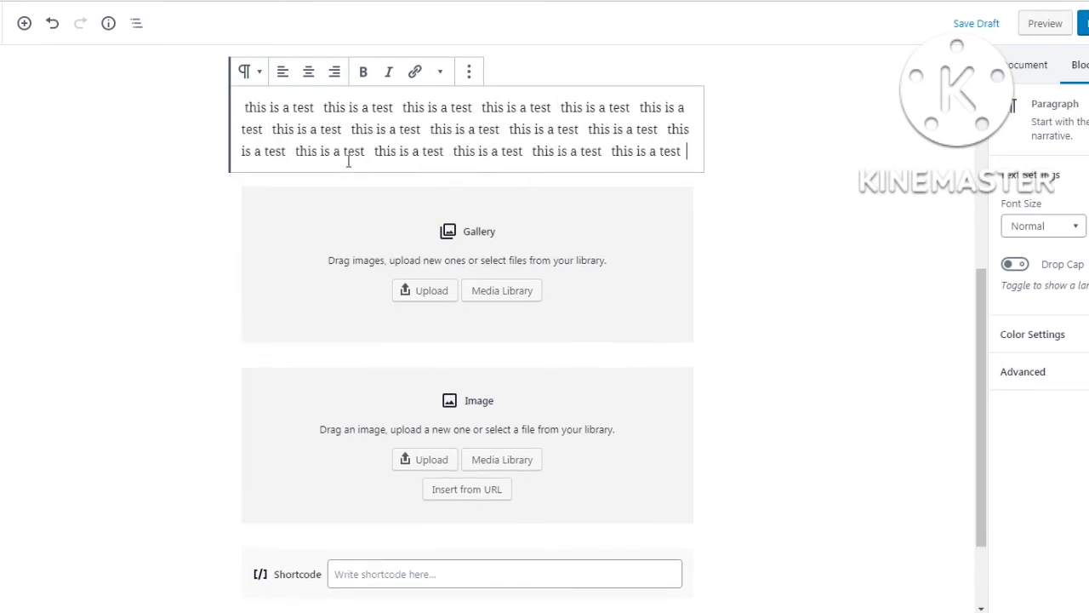
pyautogui.hotkey('ctrl', 'v')
pyautogui.hotkey('ctrl', 'v')
pyautogui.hotkey('ctrl', 'v')
pyautogui.hotkey('ctrl', 'v')
pyautogui.hotkey('ctrl', 'v')
pyautogui.hotkey('ctrl', 'v')
pyautogui.hotkey('ctrl', 'v')
pyautogui.hotkey('ctrl', 'v')
pyautogui.hotkey('ctrl', 'v')
pyautogui.hotkey('ctrl', 'v')
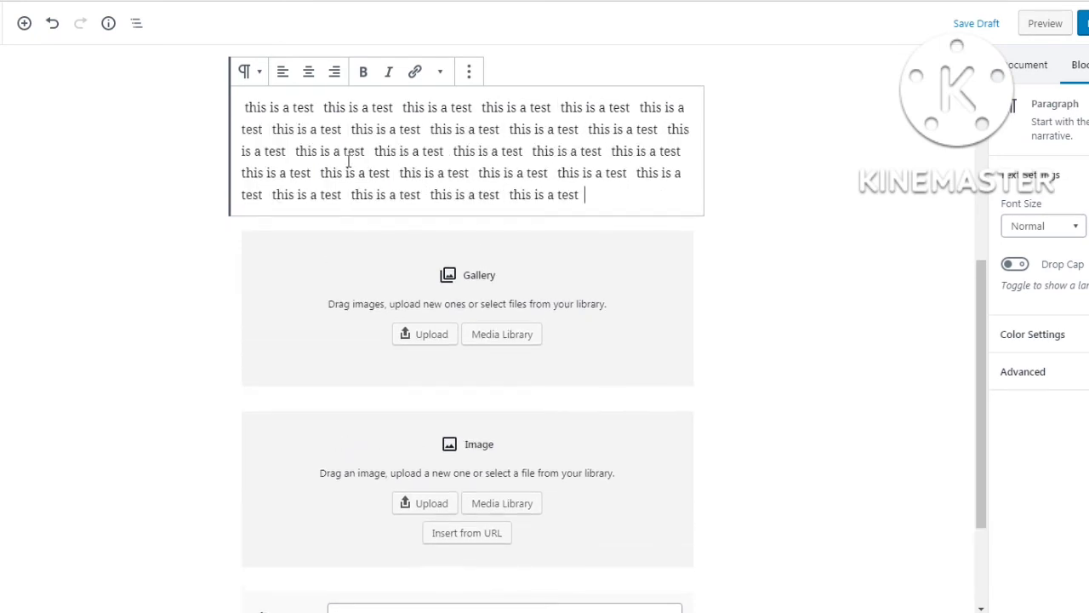
# Select the whole paragraph's text and examine its formatting controls and additional block options
pyautogui.hotkey('ctrl', 'a')
pyautogui.scroll(3, 323, 239)
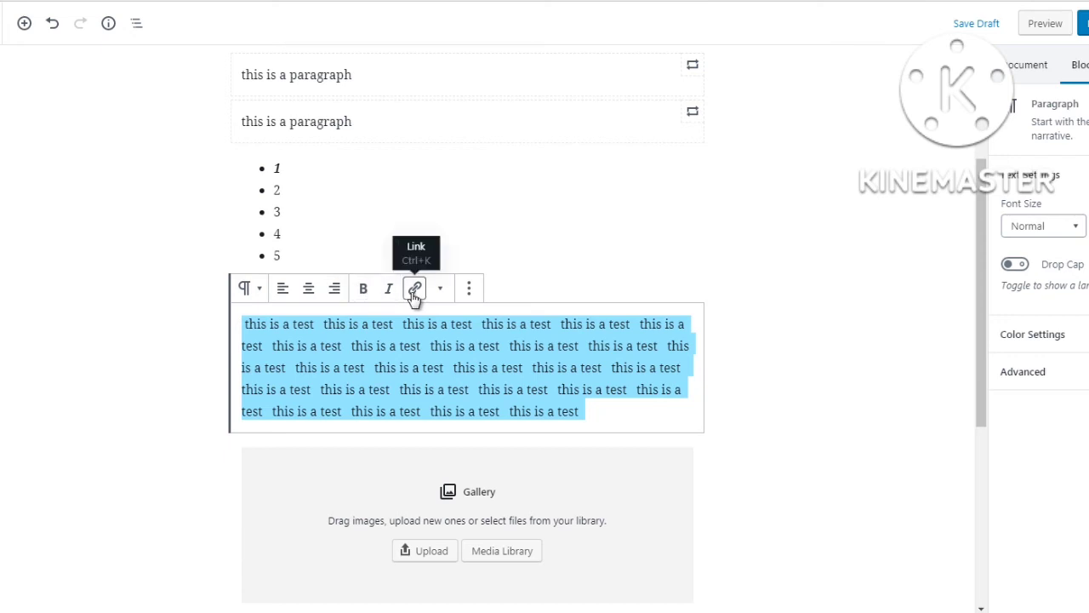
pyautogui.click(469, 290)
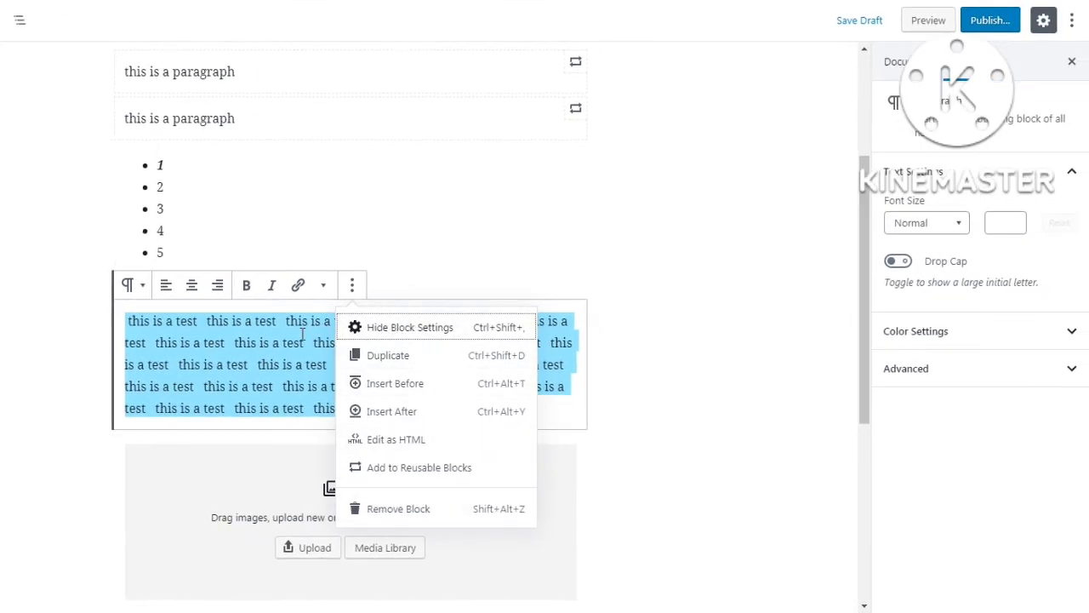
pyautogui.click(913, 417)
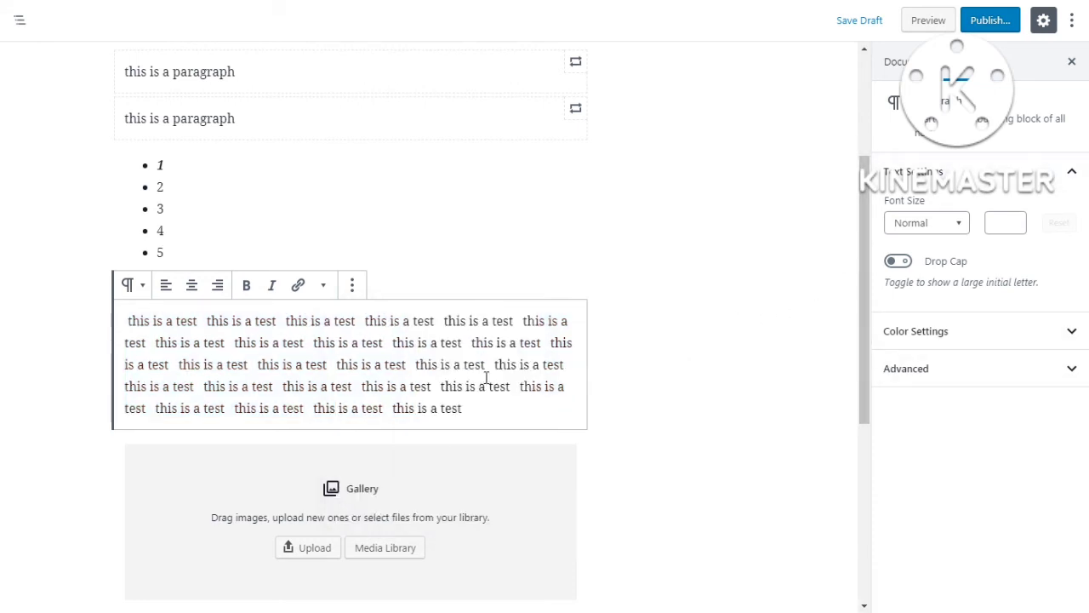
# Select the whole test paragraph and try the Medium, Huge, Small and Normal font size presets, returning to Medium
pyautogui.moveTo(482, 407); pyautogui.dragTo(438, 367)
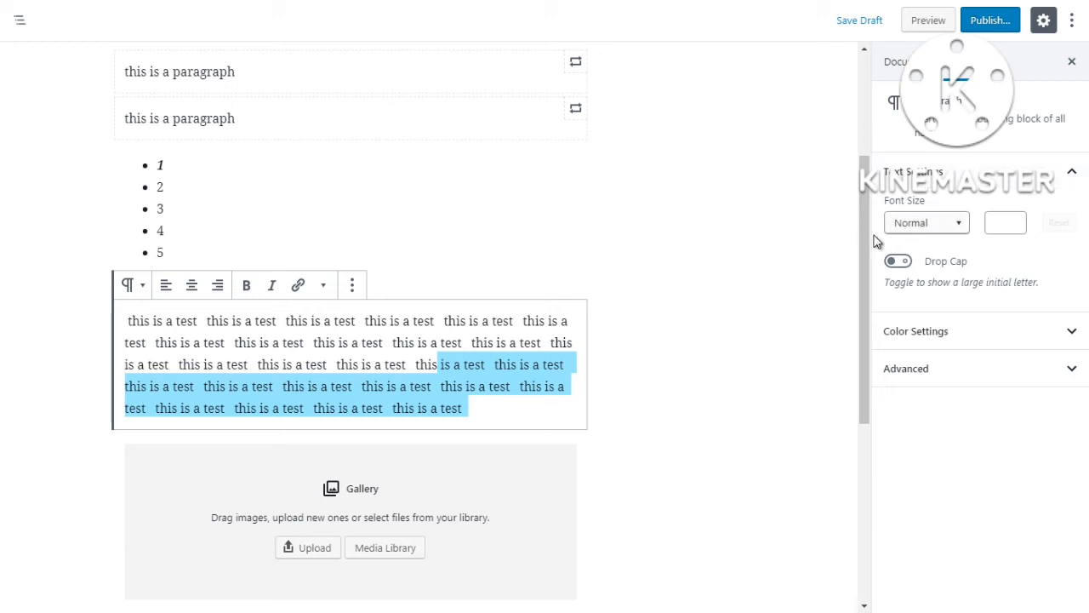
pyautogui.moveTo(491, 408); pyautogui.dragTo(128, 328)
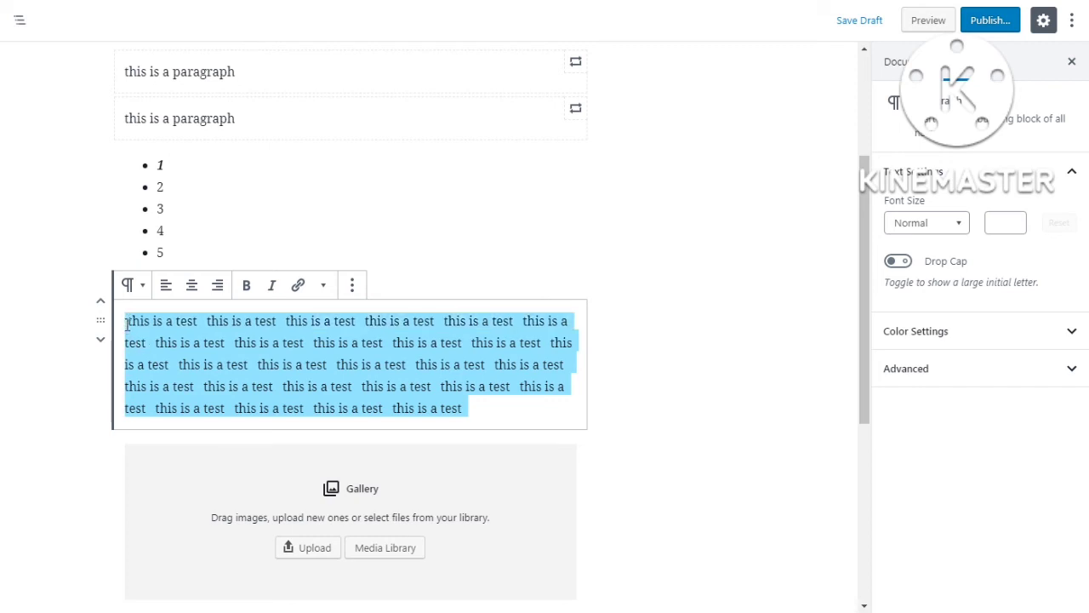
pyautogui.click(934, 232)
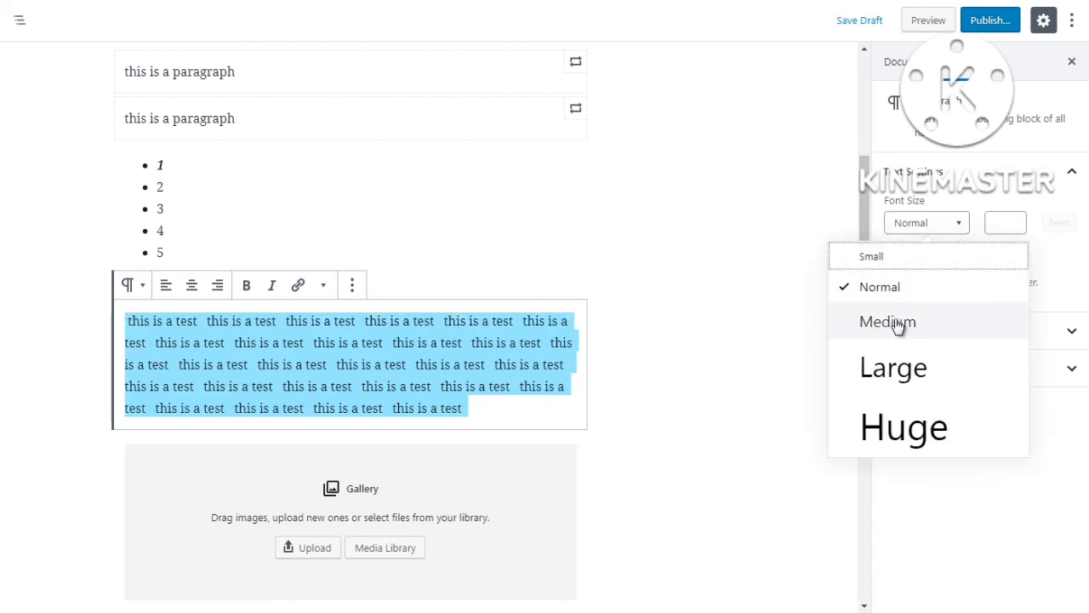
pyautogui.click(898, 323)
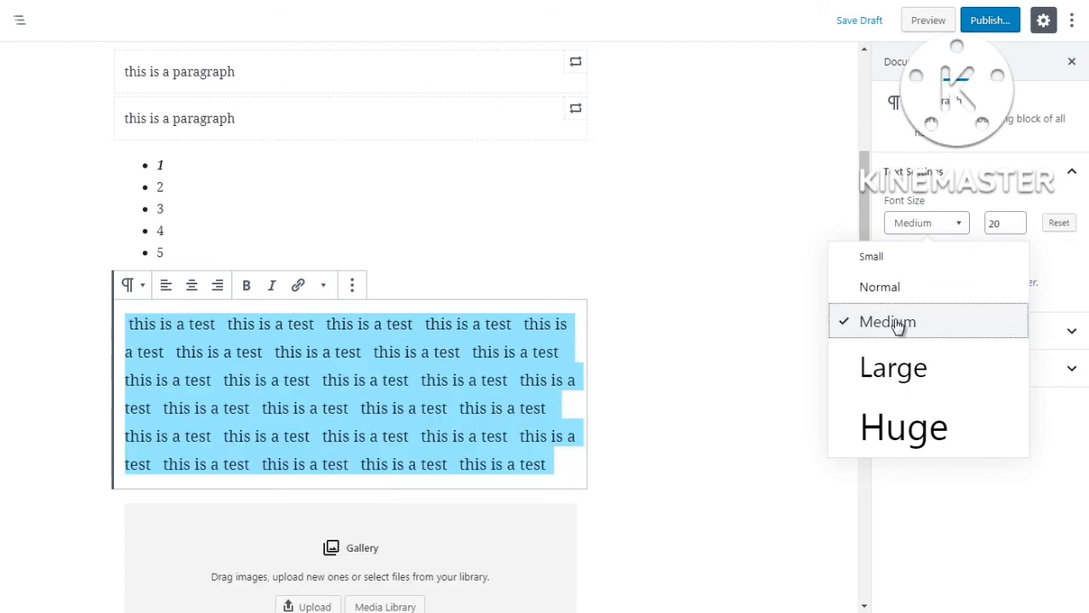
pyautogui.click(893, 428)
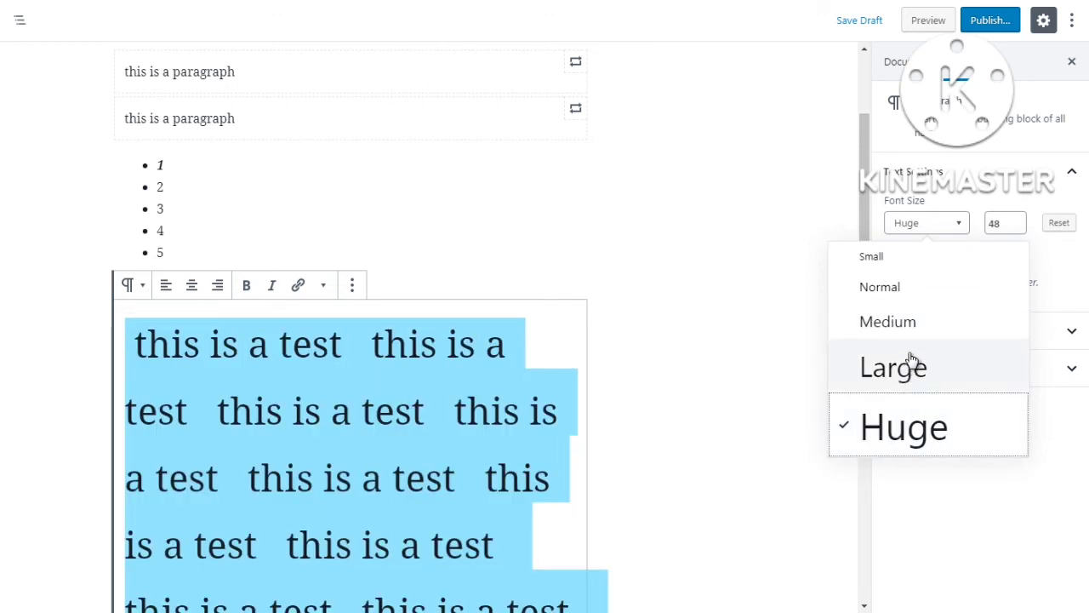
pyautogui.click(885, 261)
pyautogui.click(876, 298)
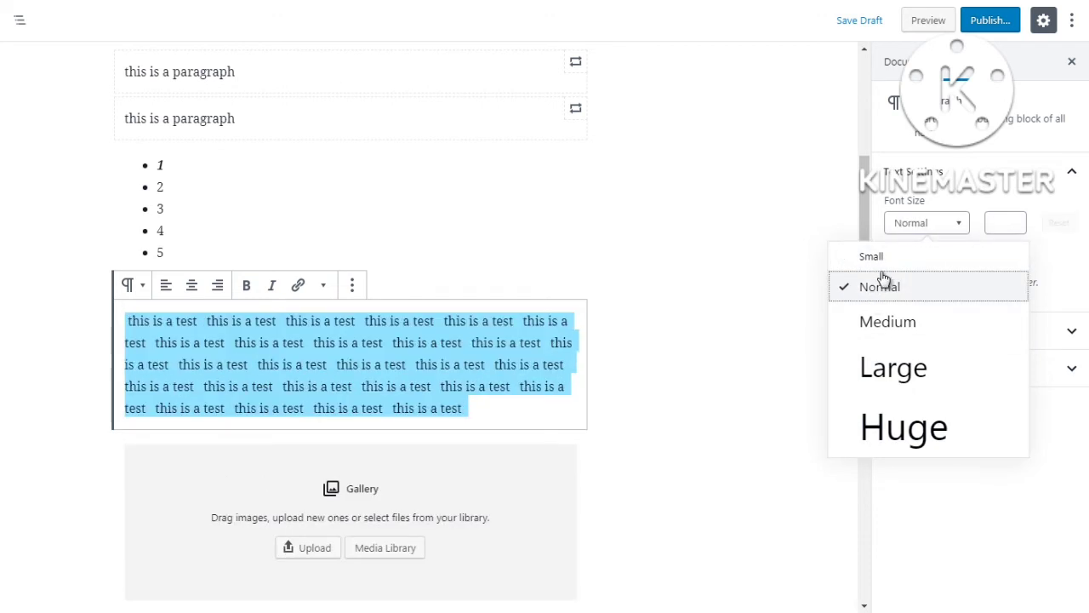
pyautogui.click(890, 323)
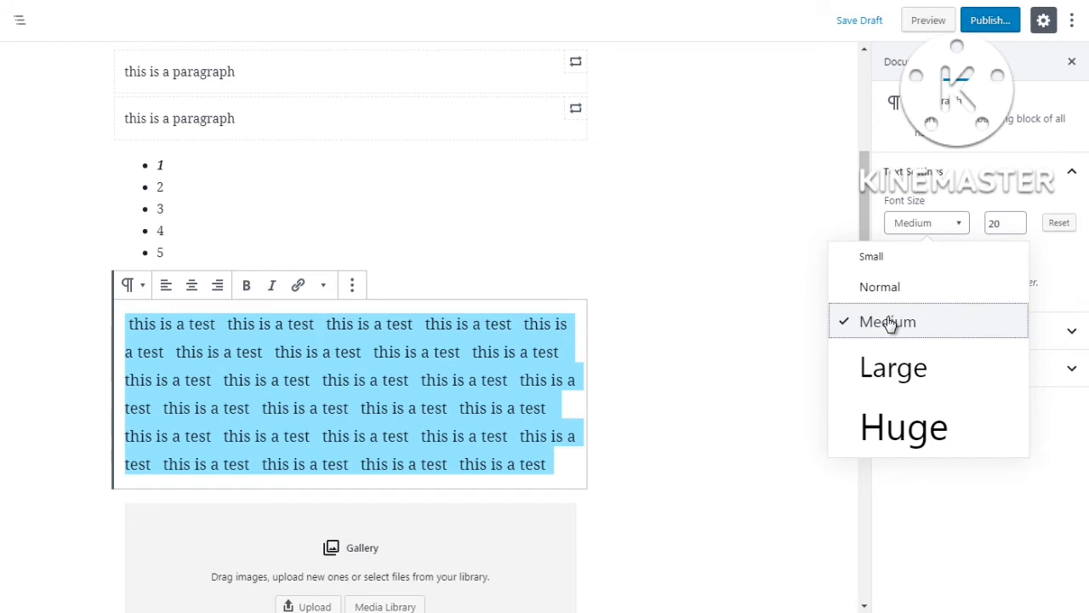
# Lower the paragraph's font size below the Medium preset and raise it to a custom size of 23
pyautogui.click(1018, 220)
pyautogui.click(1018, 228)
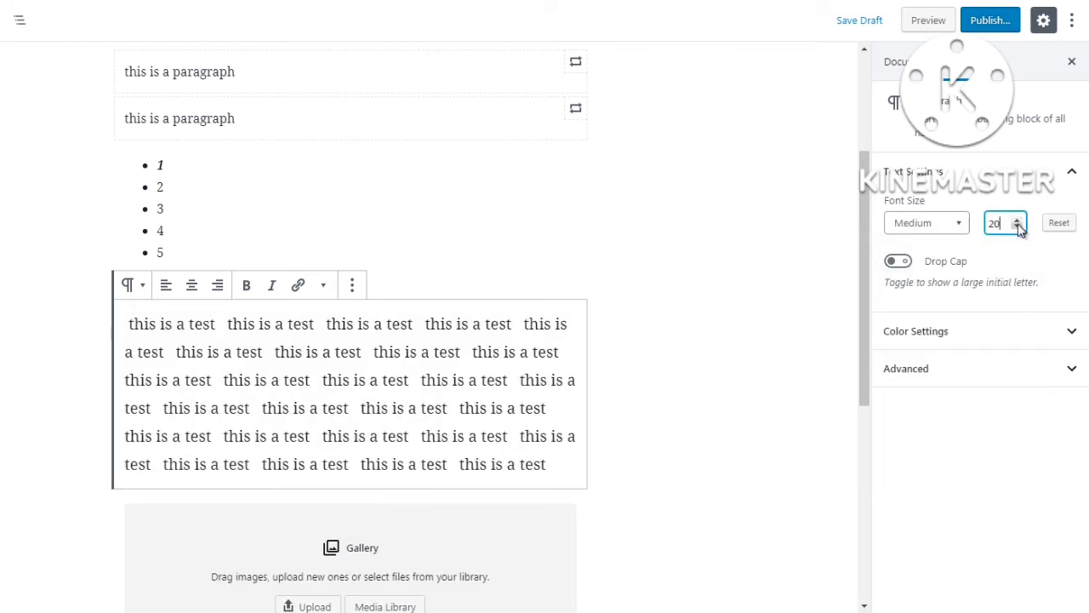
pyautogui.click(1018, 228)
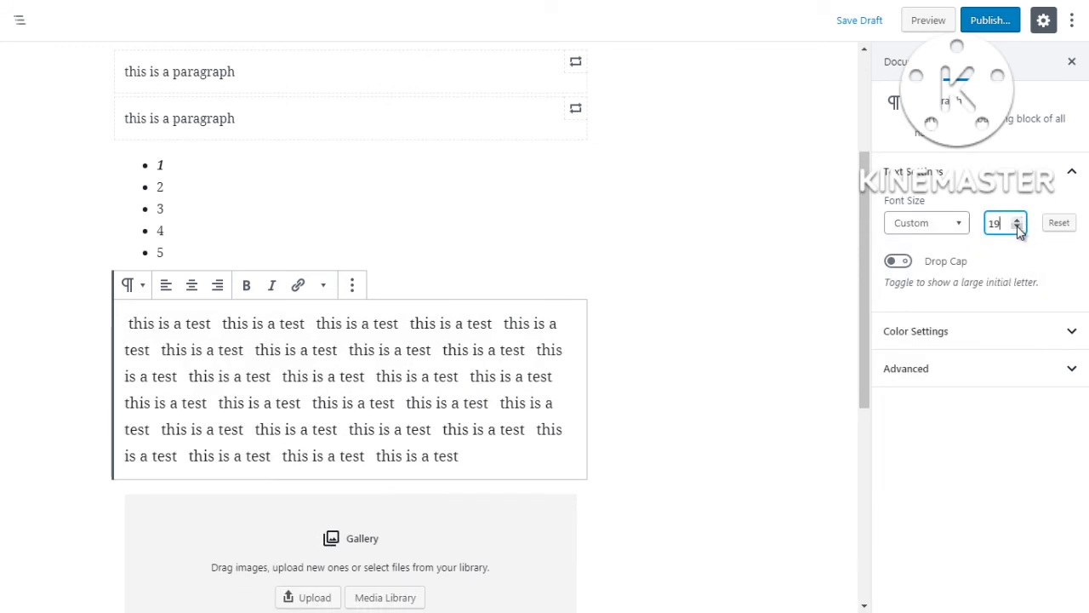
pyautogui.click(1018, 227)
pyautogui.click(1018, 227)
pyautogui.click(1018, 227)
pyautogui.click(1018, 221)
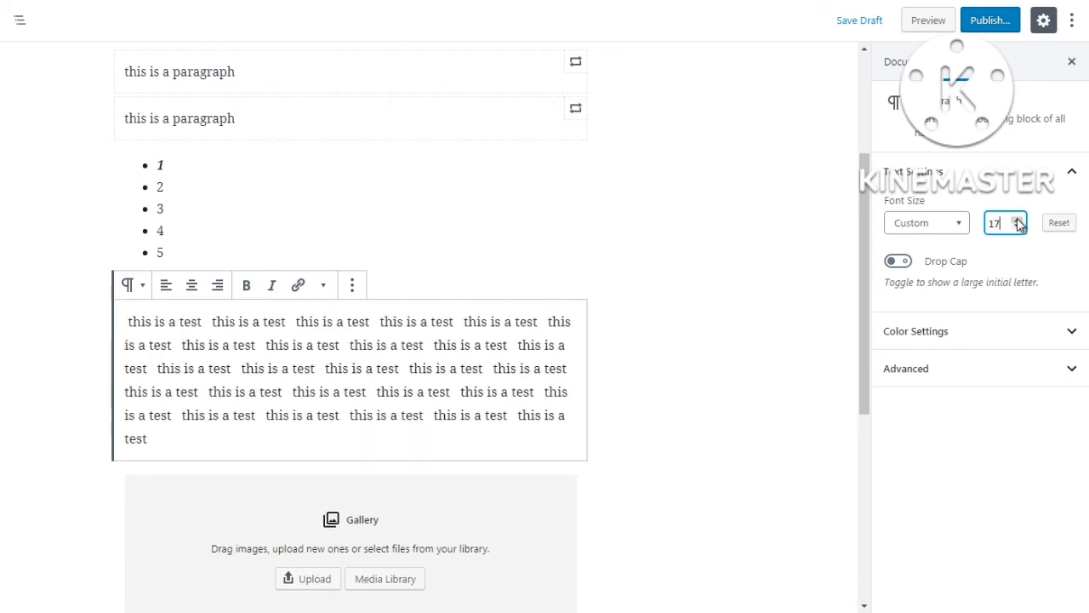
pyautogui.click(1018, 220)
pyautogui.click(1018, 220)
pyautogui.click(1018, 220)
pyautogui.click(1018, 221)
pyautogui.click(1018, 221)
pyautogui.click(1018, 221)
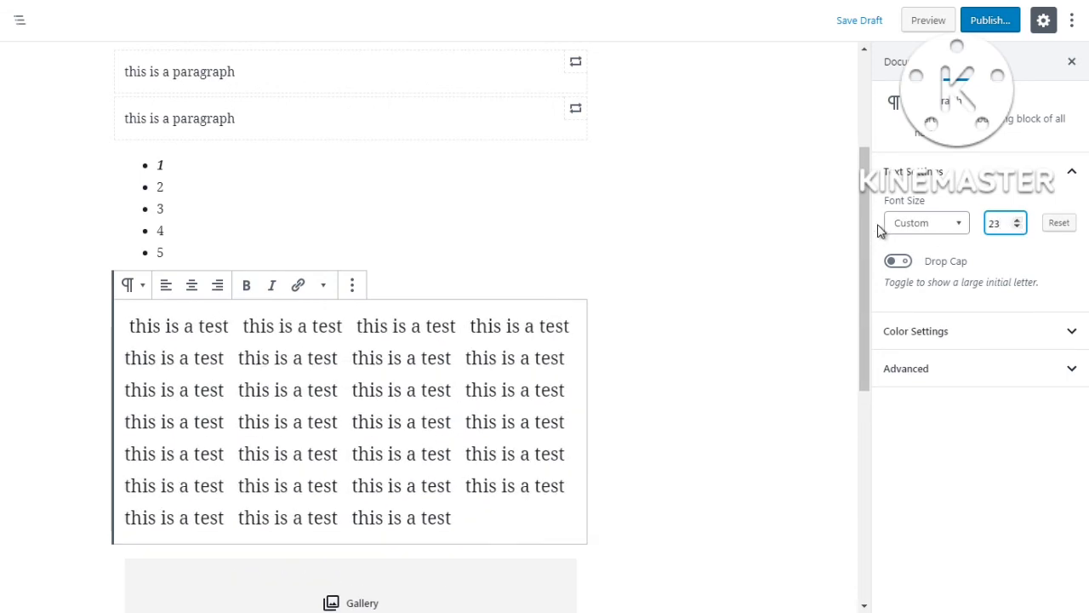
# View the font size presets and increase the paragraph's custom font size to 26
pyautogui.click(960, 224)
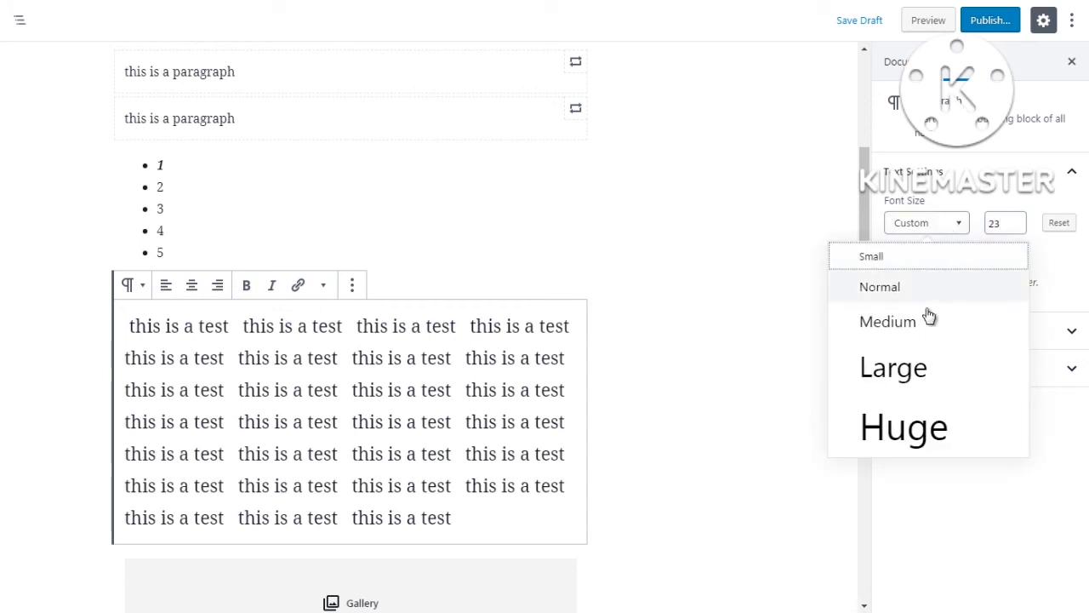
pyautogui.click(1017, 223)
pyautogui.click(1017, 223)
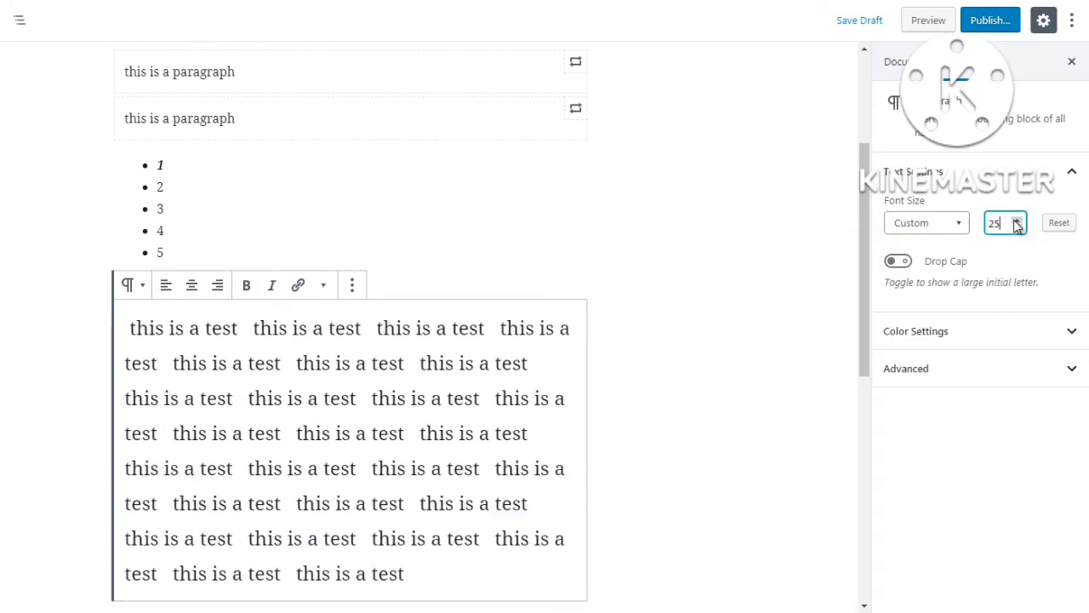
pyautogui.click(1017, 223)
# Compare the Huge and Large font size presets on the paragraph, ending with Huge
pyautogui.click(936, 224)
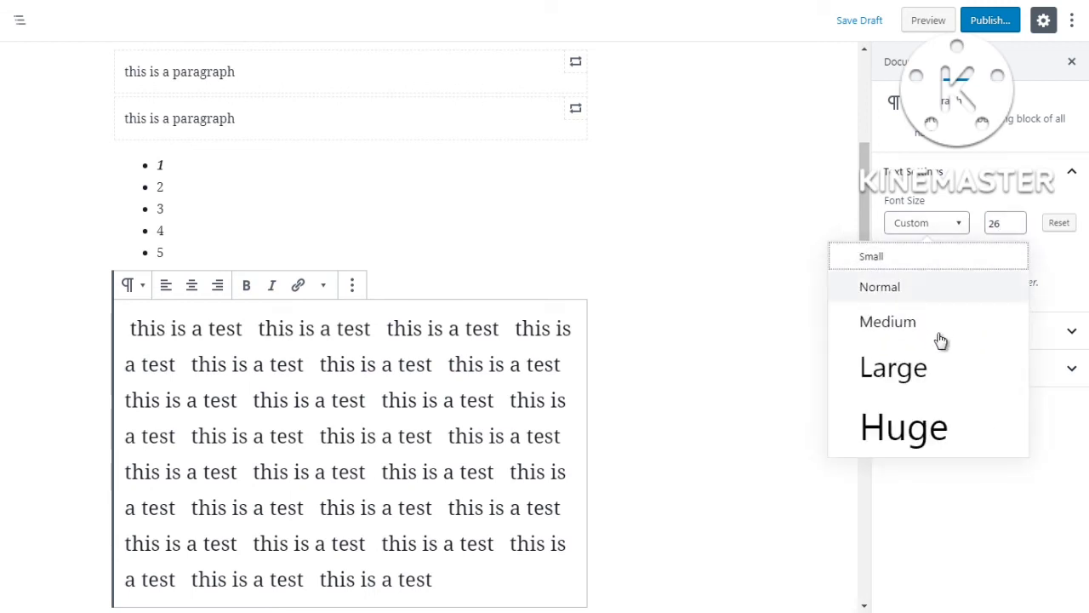
pyautogui.click(934, 418)
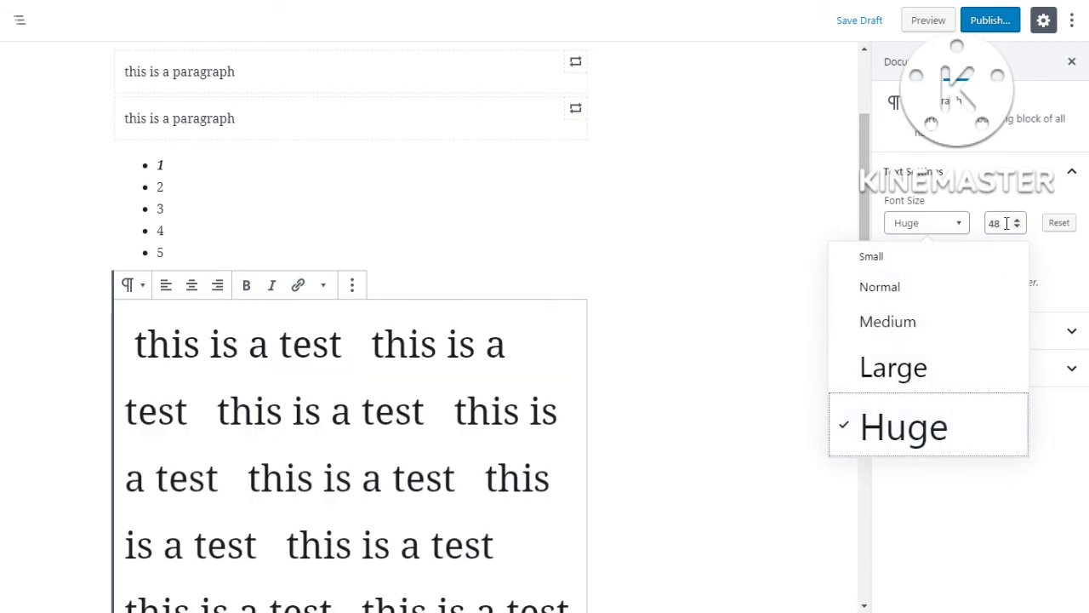
pyautogui.click(914, 383)
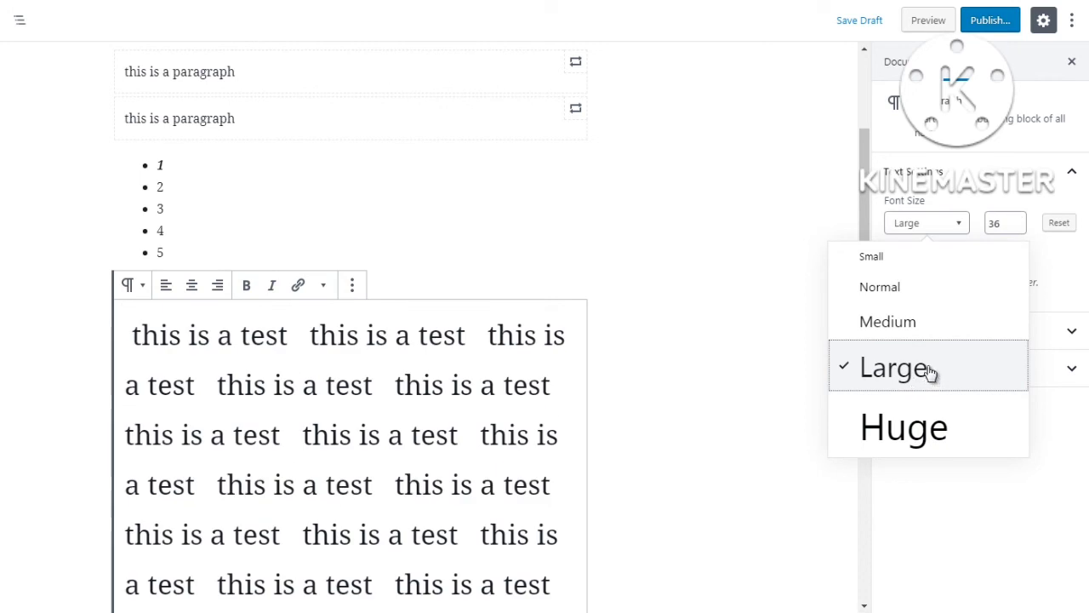
pyautogui.click(917, 449)
# Reduce the paragraph's font size to a custom value of 39
pyautogui.click(1001, 223)
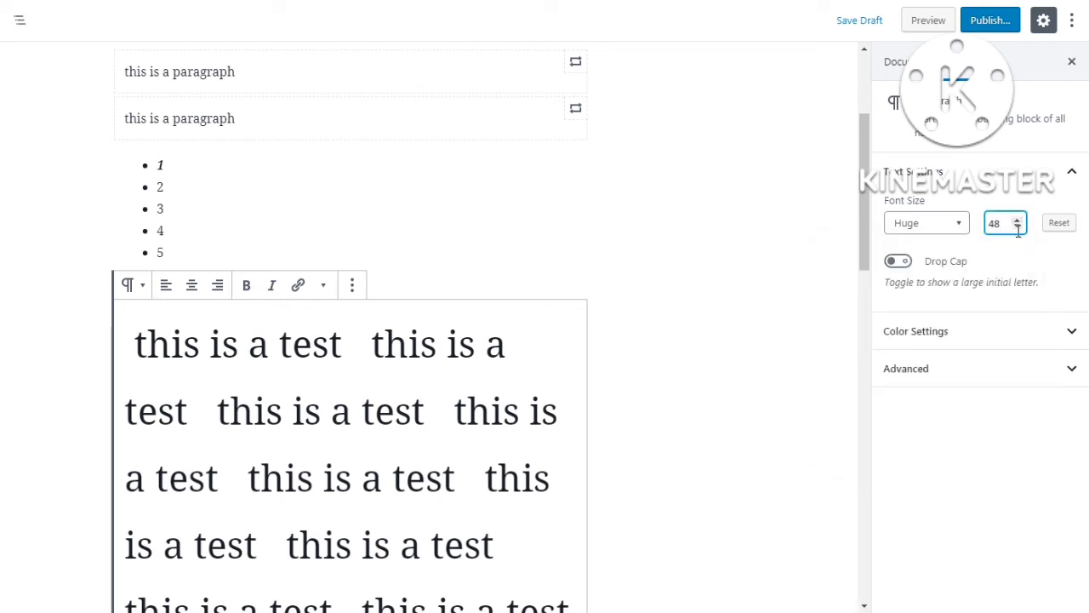
pyautogui.click(1018, 226)
pyautogui.click(1018, 227)
pyautogui.click(1018, 227)
pyautogui.click(1018, 226)
pyautogui.click(1018, 226)
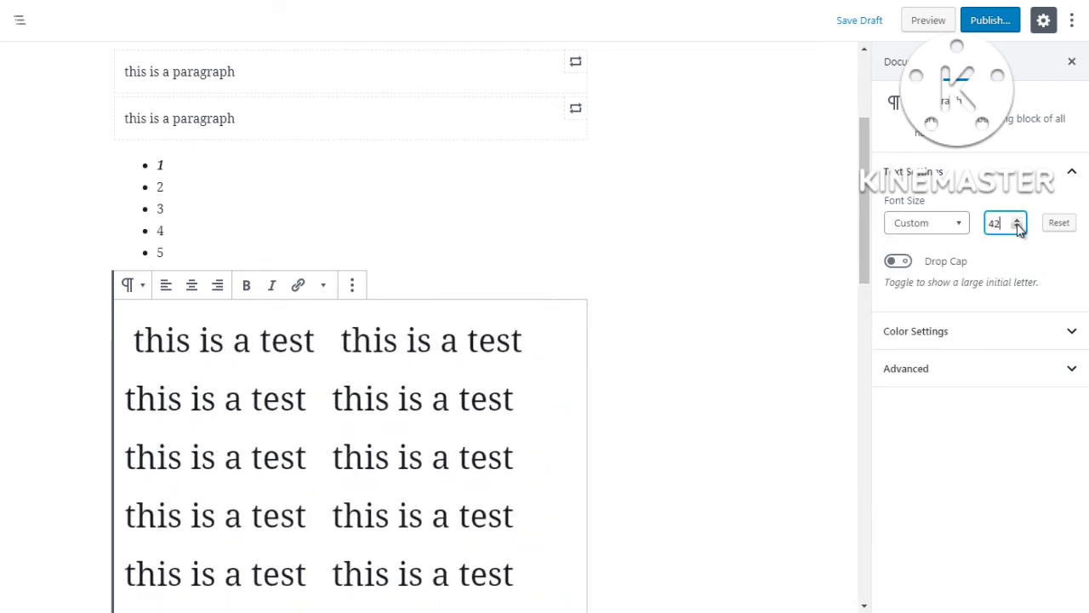
pyautogui.click(1018, 226)
pyautogui.click(1018, 226)
pyautogui.click(1018, 226)
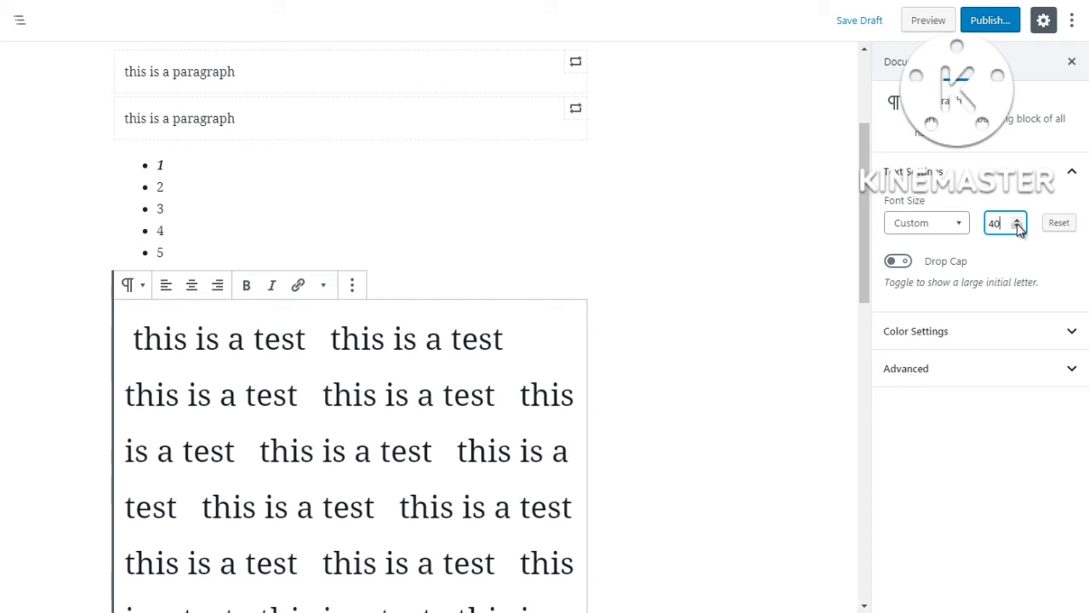
pyautogui.click(1018, 227)
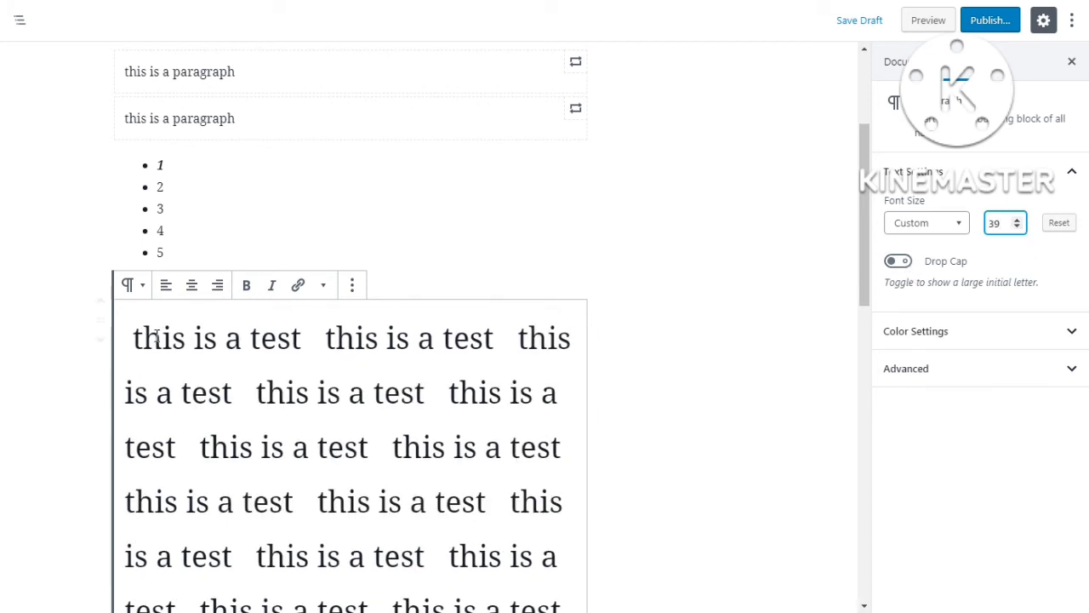
# Turn on Drop Cap for the test paragraph and reselect its first letter
pyautogui.moveTo(143, 347); pyautogui.dragTo(131, 344)
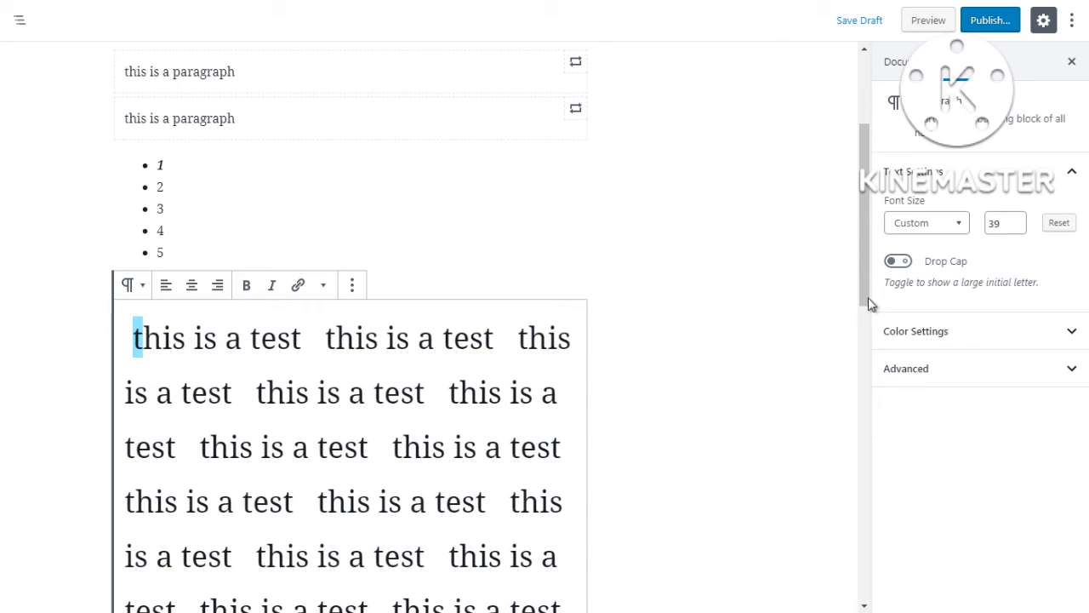
pyautogui.click(899, 262)
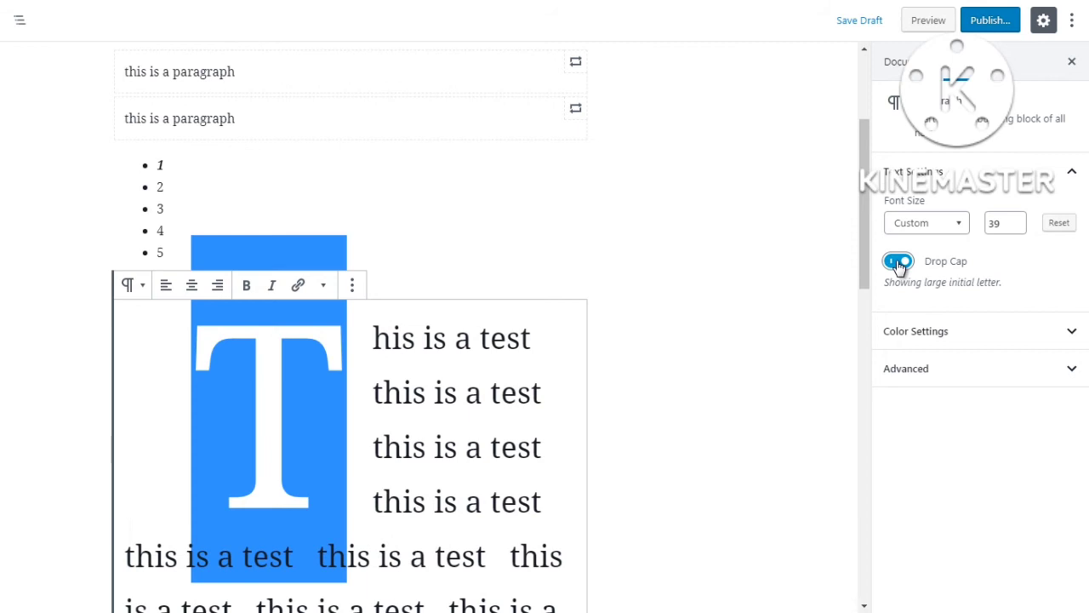
pyautogui.click(366, 397)
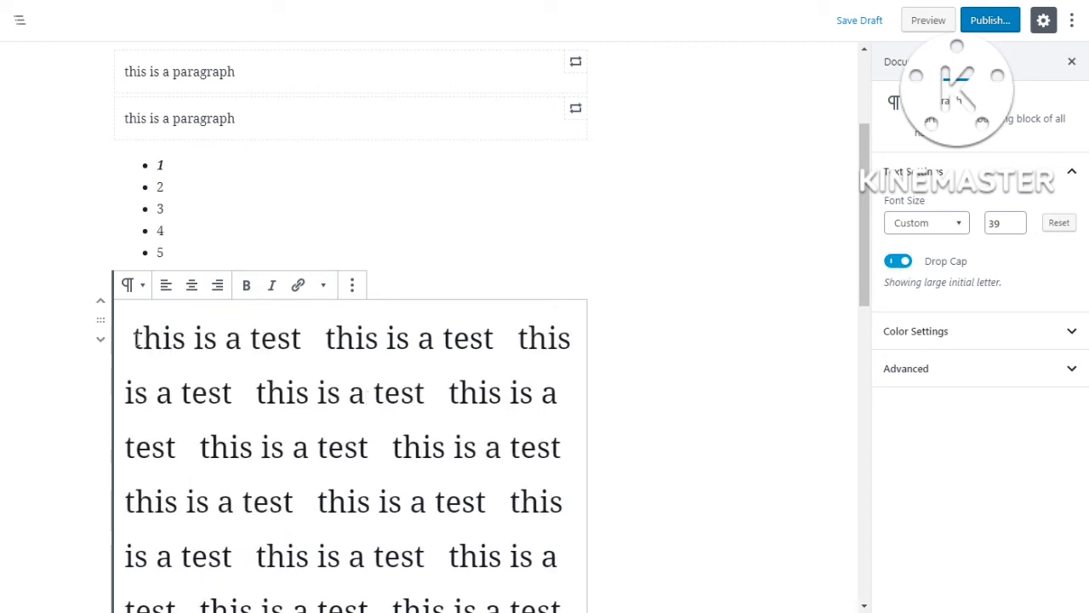
pyautogui.moveTo(139, 340); pyautogui.dragTo(129, 340)
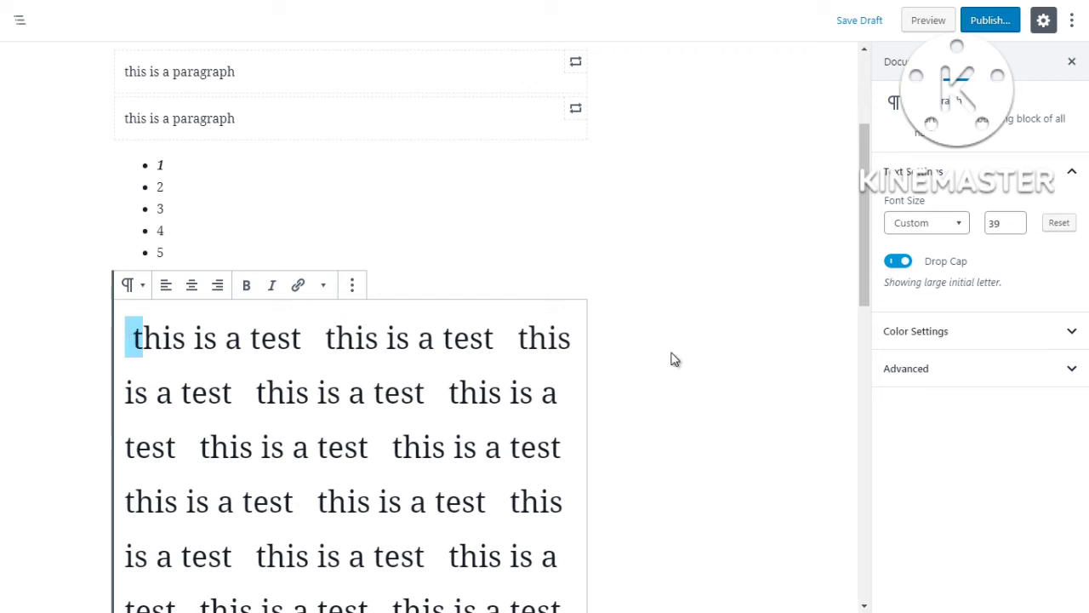
pyautogui.click(401, 375)
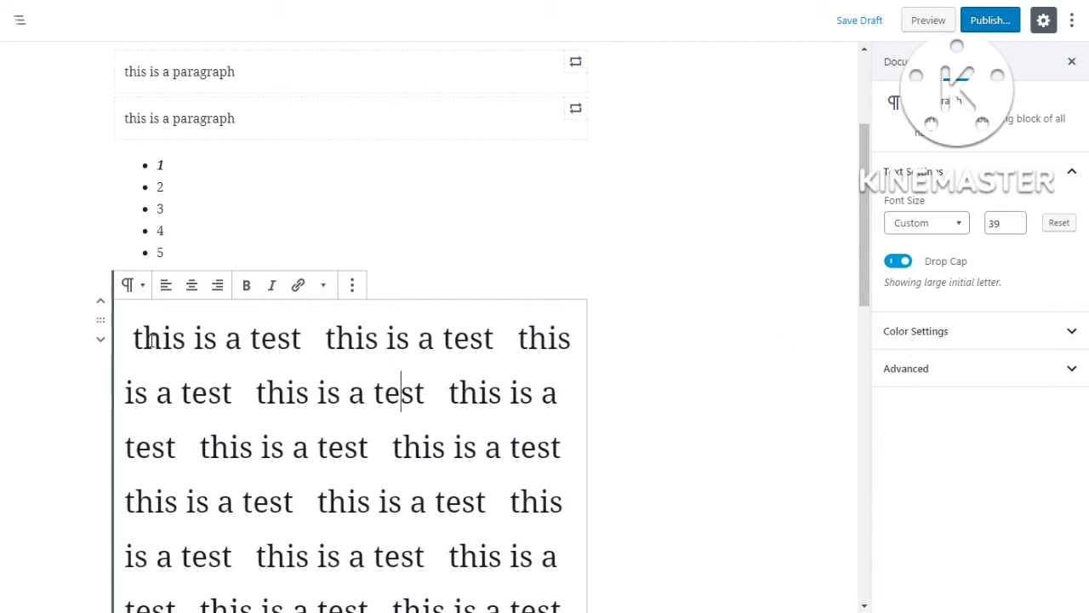
pyautogui.keyDown('shift'); pyautogui.click(129, 336); pyautogui.keyUp('shift')
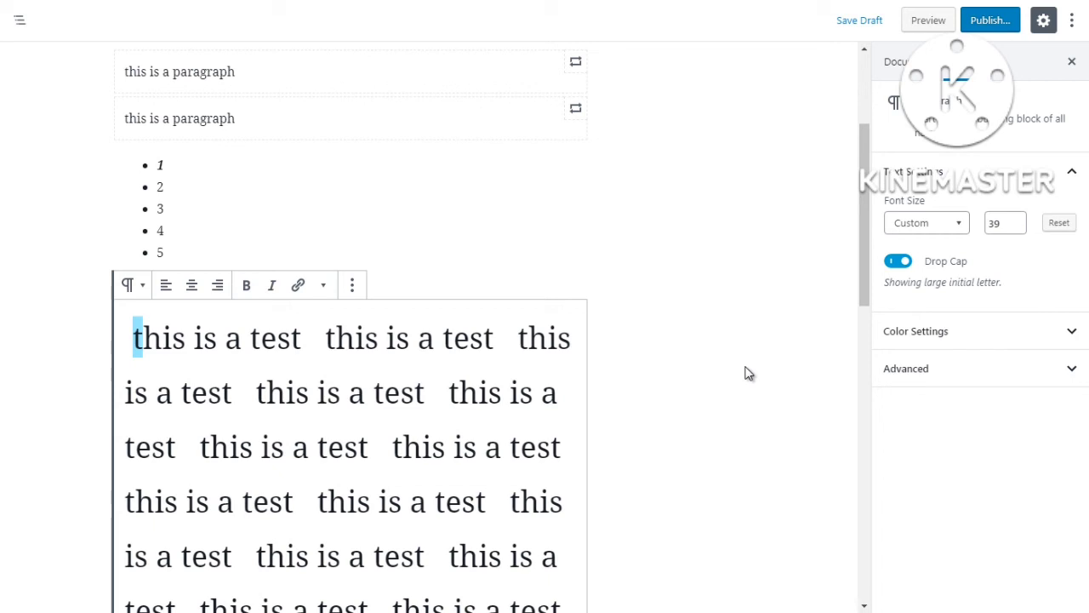
# Try pink, orange and red background colors on the paragraph and settle on very light gray
pyautogui.click(909, 338)
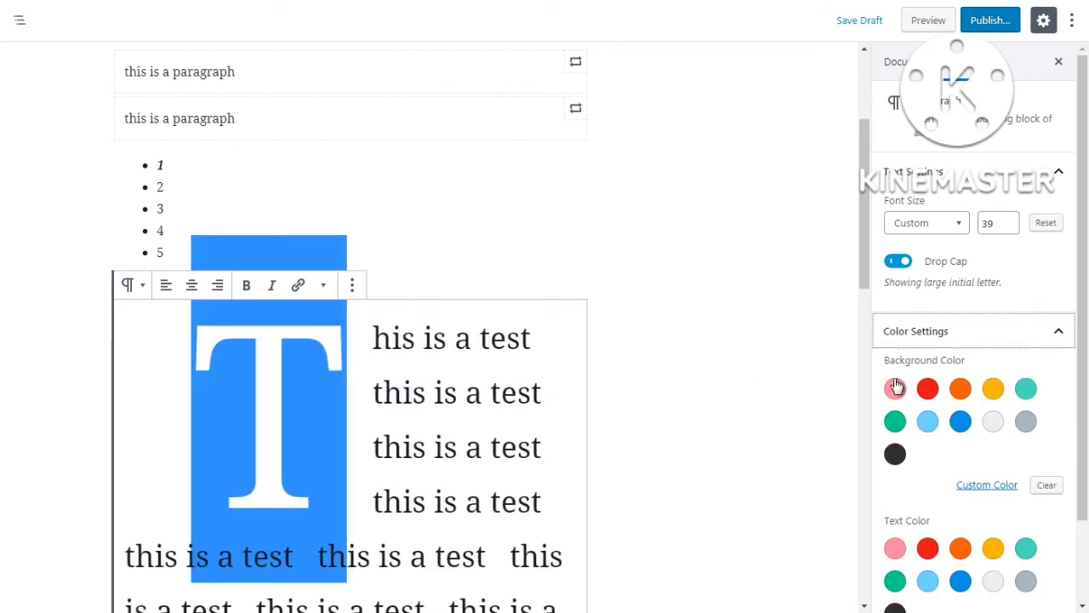
pyautogui.click(895, 390)
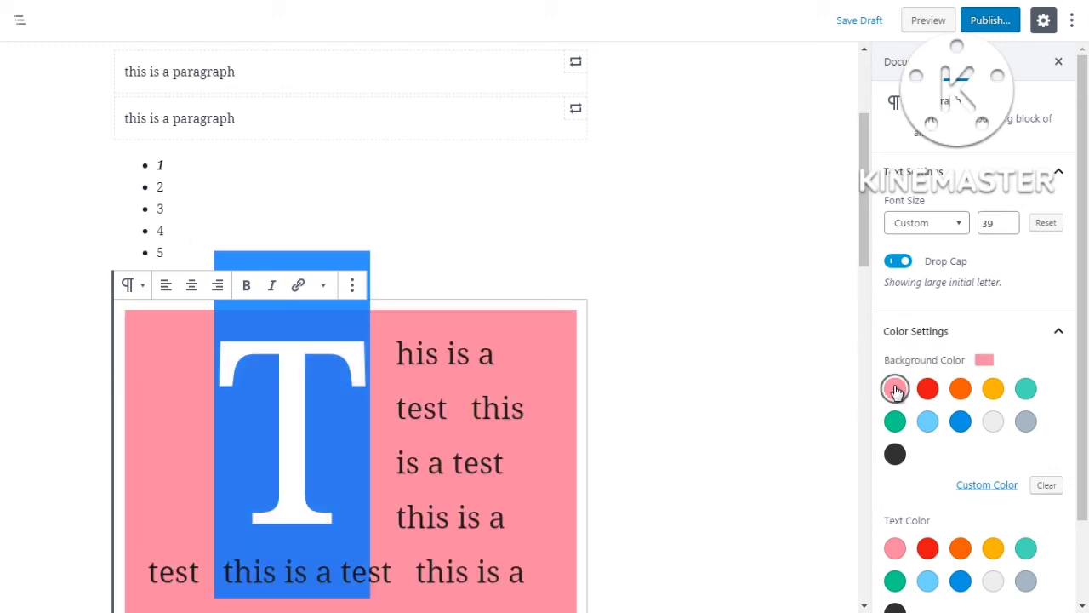
pyautogui.moveTo(859, 251); pyautogui.dragTo(865, 314)
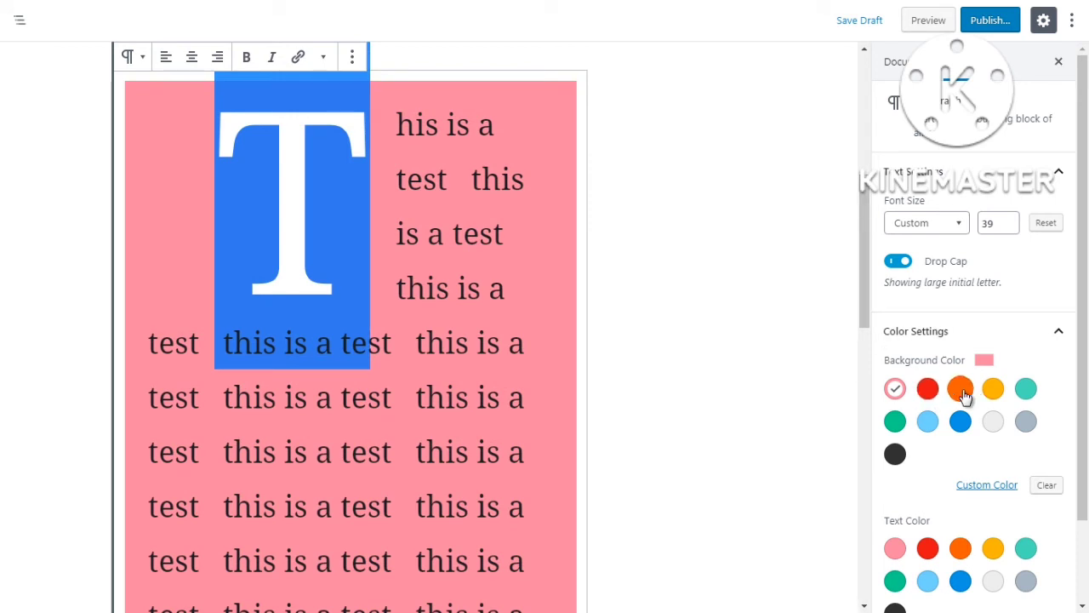
pyautogui.click(962, 392)
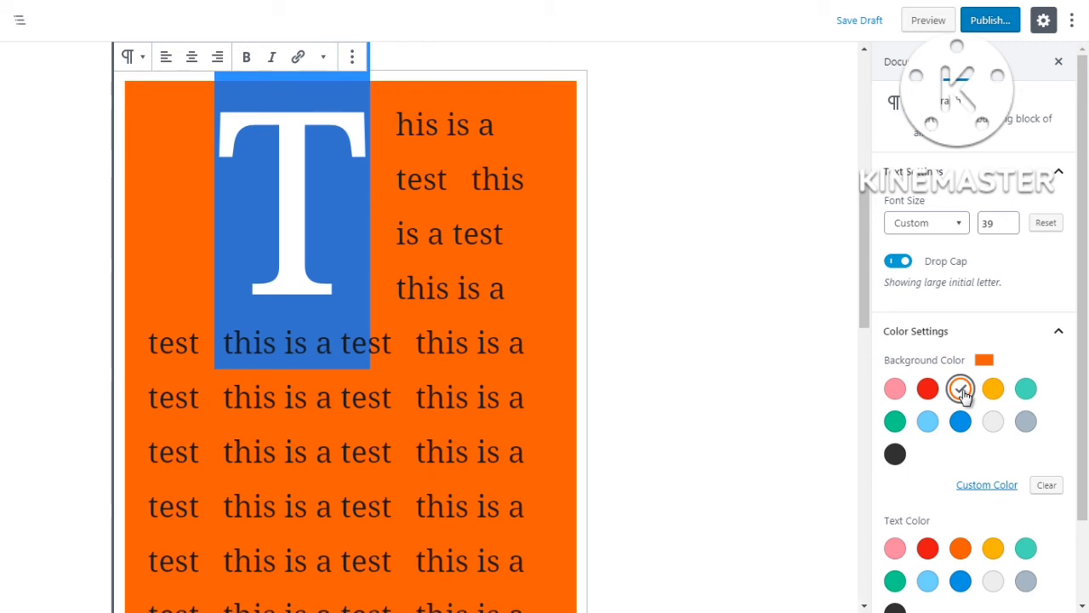
pyautogui.click(993, 422)
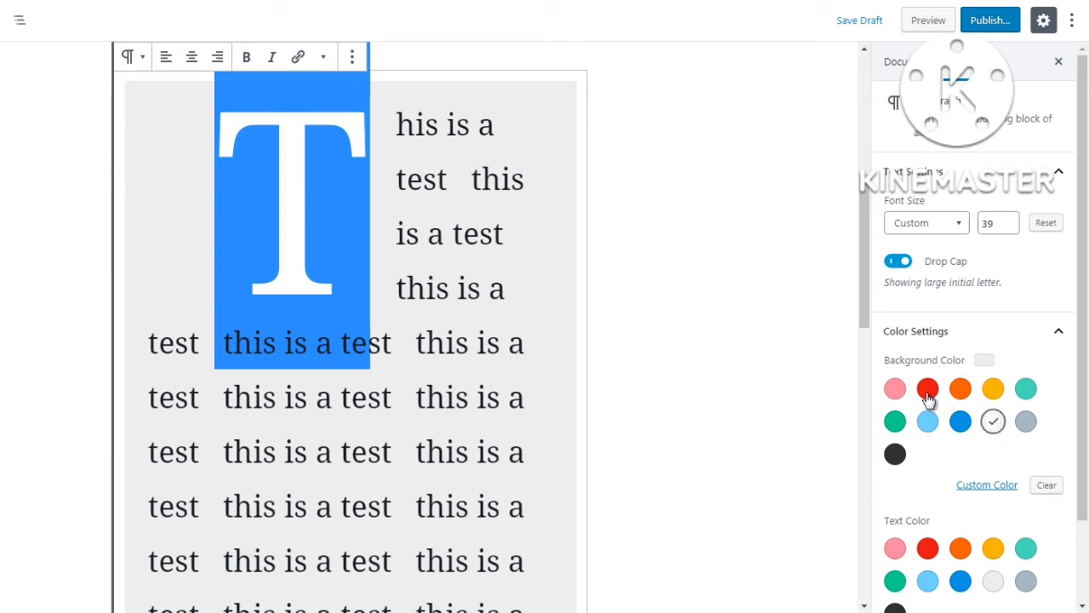
pyautogui.click(896, 391)
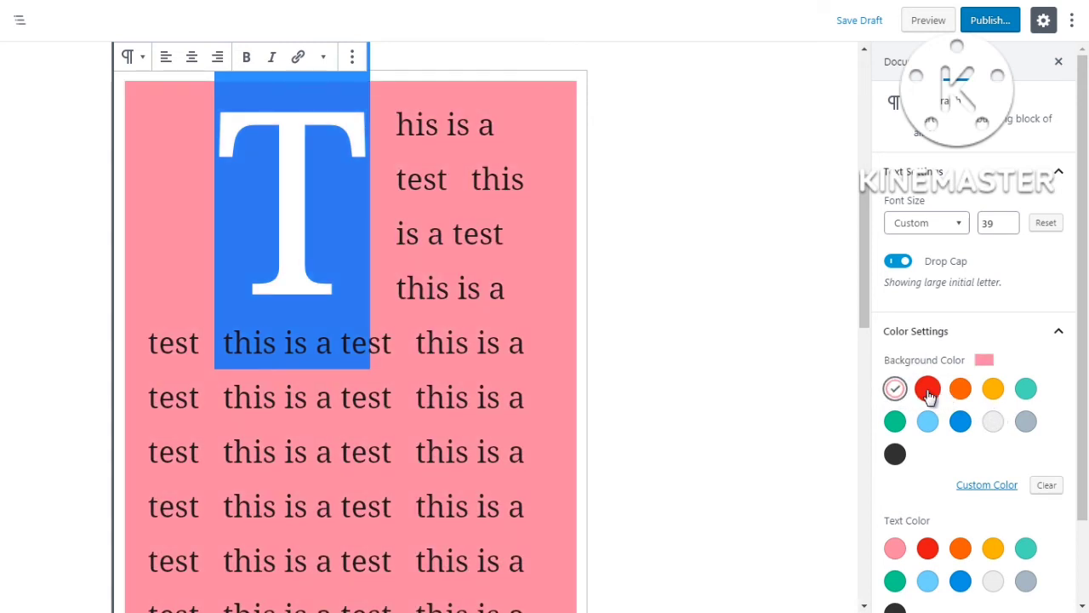
pyautogui.click(929, 390)
pyautogui.click(895, 390)
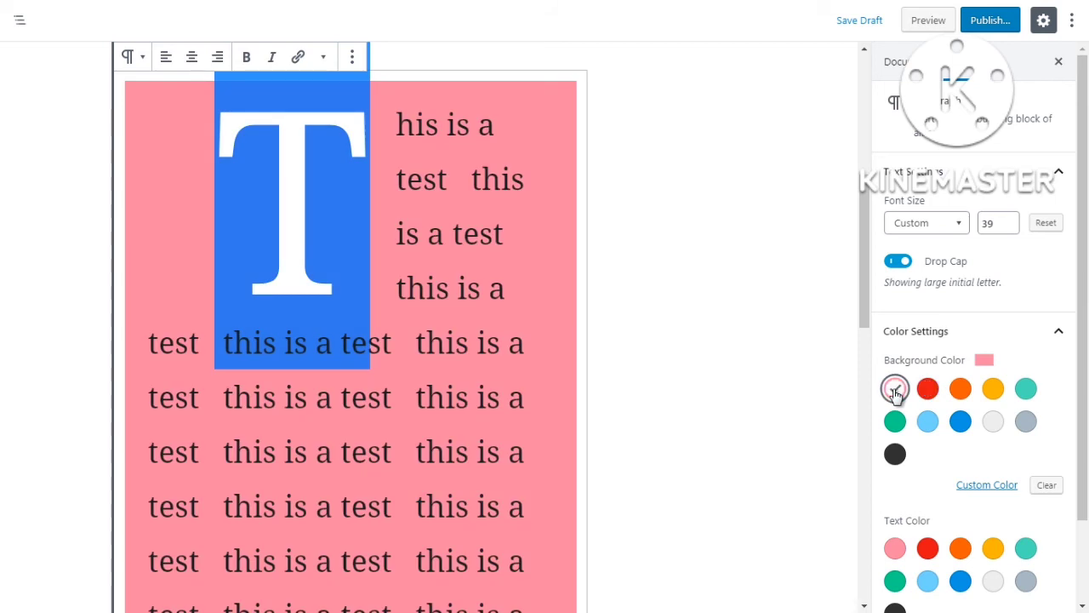
pyautogui.click(996, 422)
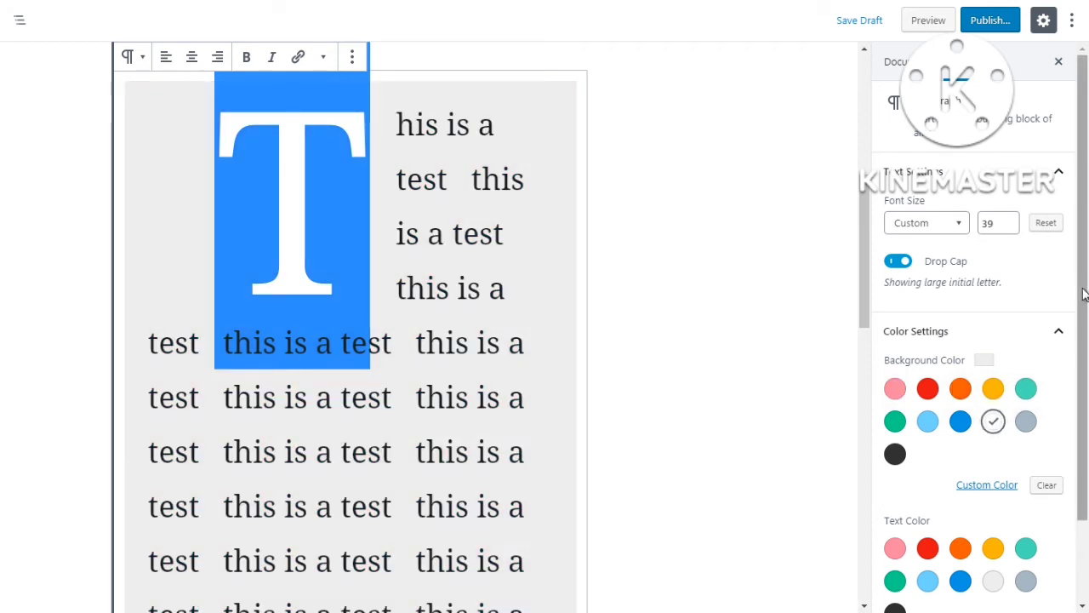
pyautogui.scroll(-1, 1085, 347)
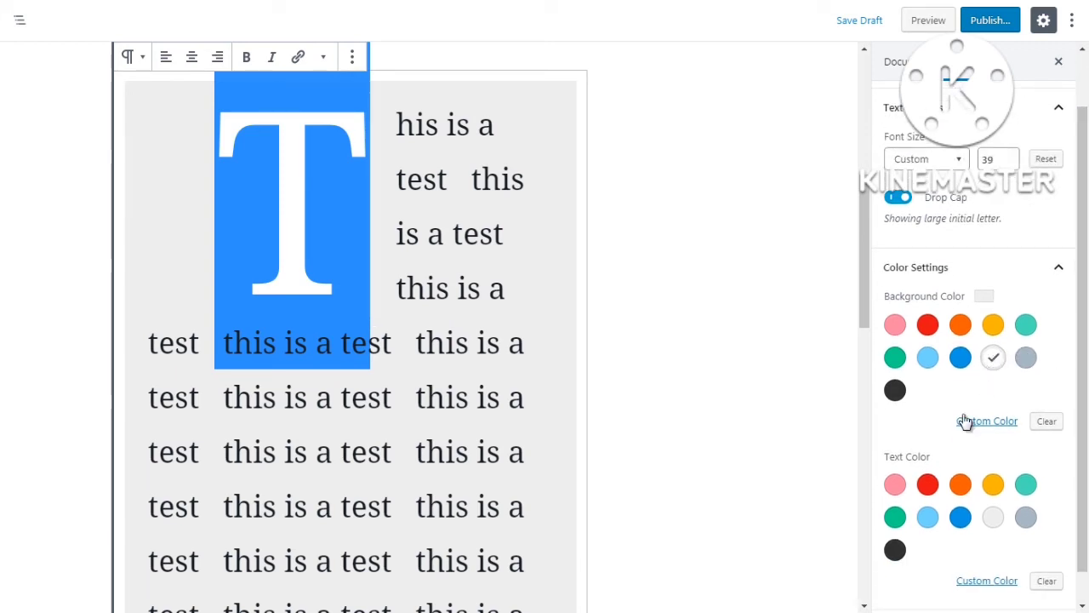
# Try red as the test paragraph's text color and change it to vivid blue
pyautogui.click(926, 486)
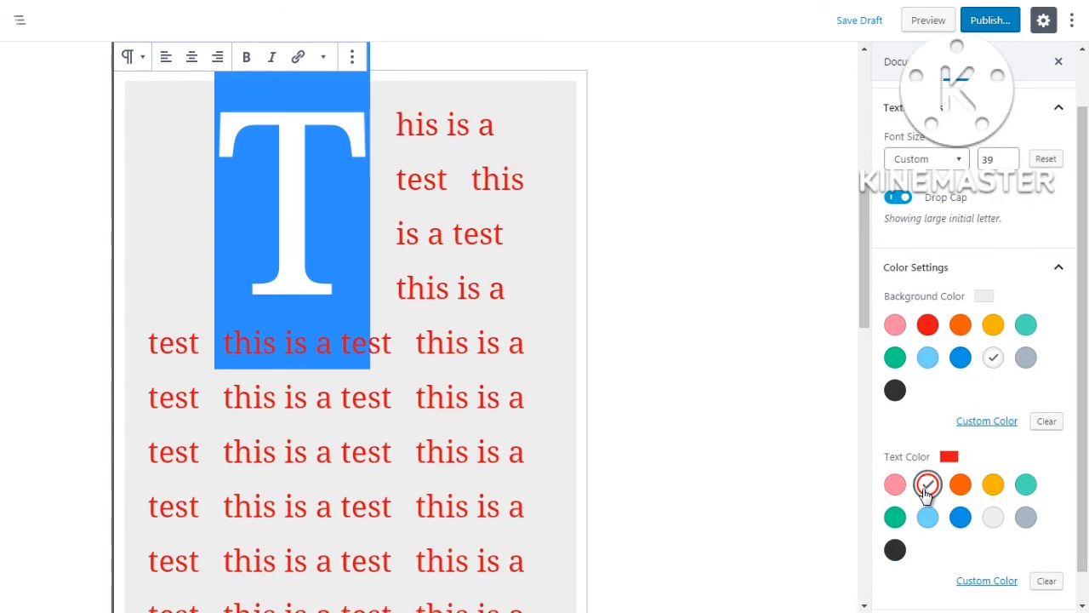
pyautogui.click(958, 521)
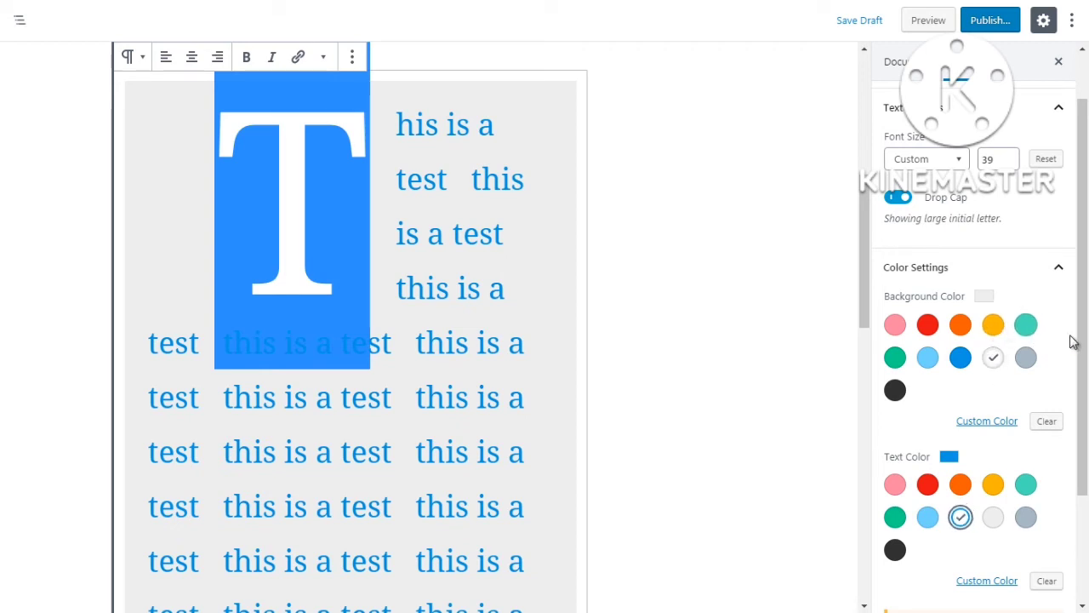
pyautogui.moveTo(1085, 340); pyautogui.dragTo(1000, 441)
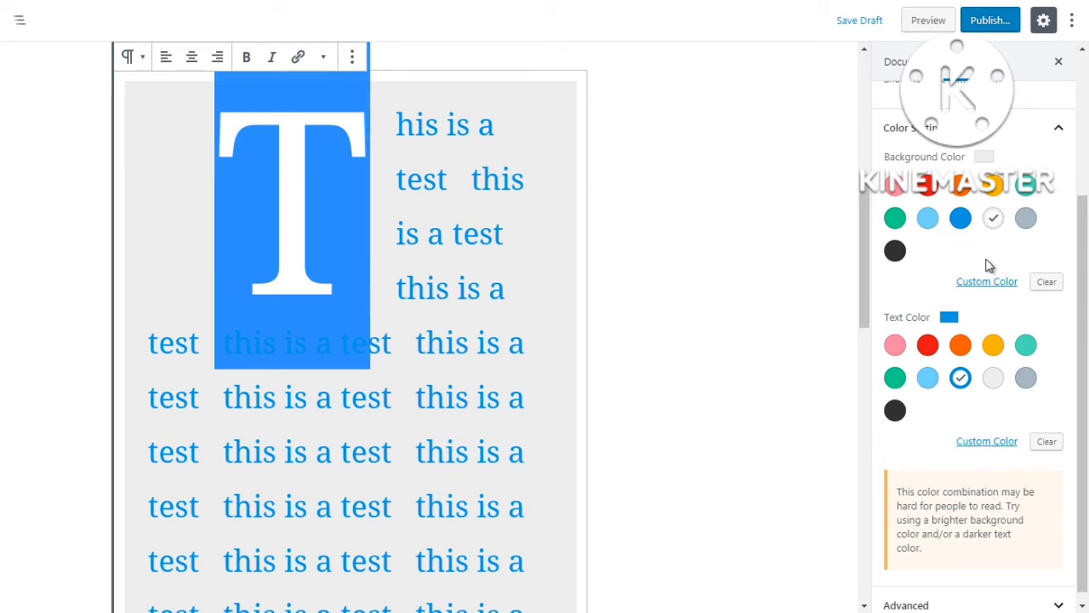
# Clear the paragraph's preset background color and give it a custom very pale blue, about #f7fdff
pyautogui.click(1046, 282)
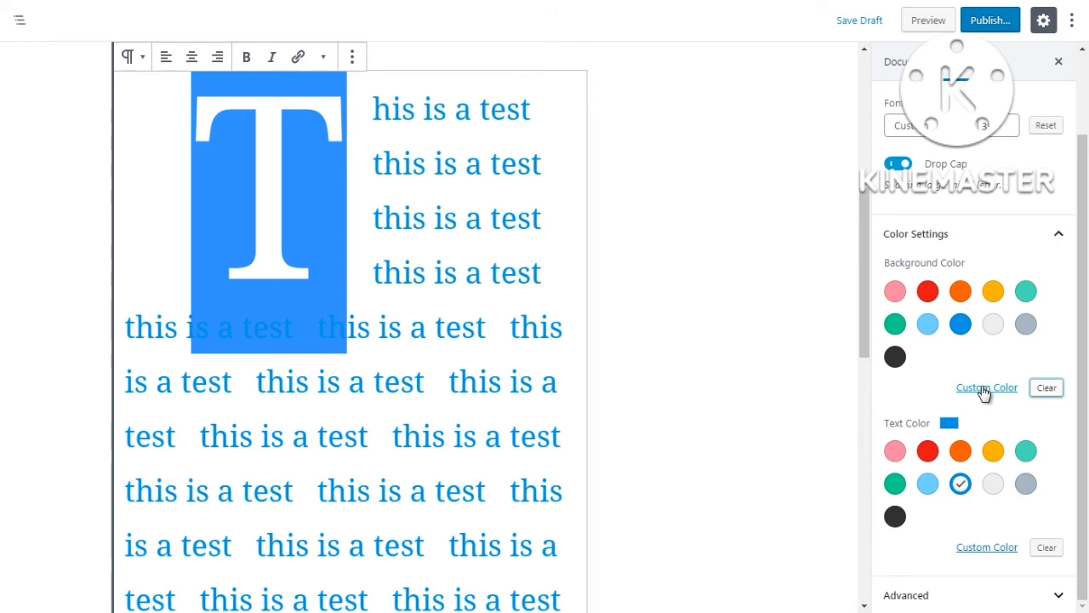
pyautogui.click(985, 391)
pyautogui.moveTo(971, 417); pyautogui.dragTo(1037, 406)
pyautogui.scroll(-2, 1042, 409)
pyautogui.click(1042, 409)
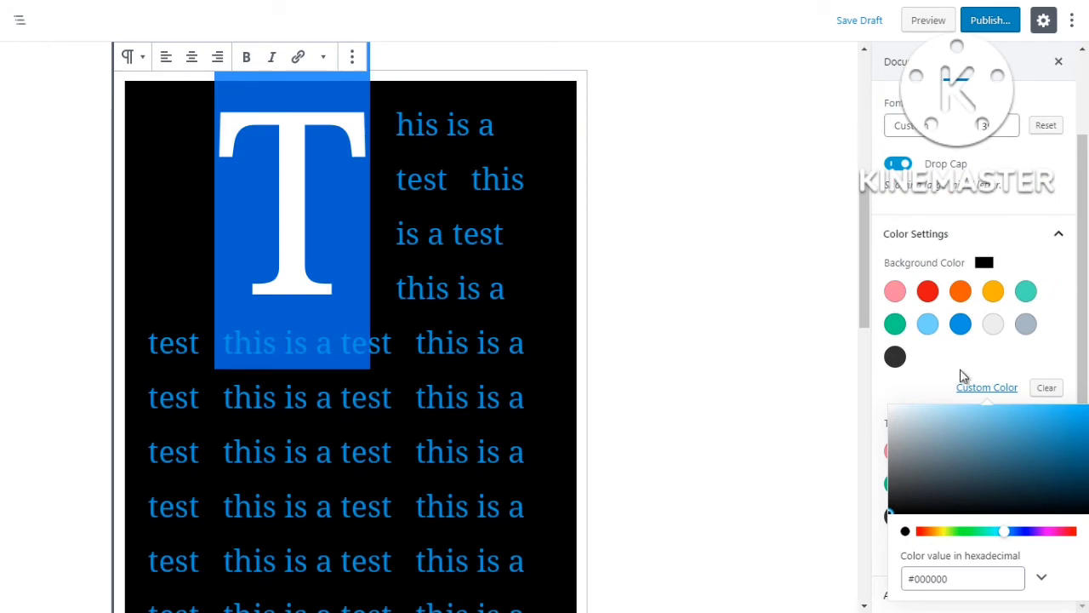
pyautogui.moveTo(905, 419); pyautogui.dragTo(897, 396)
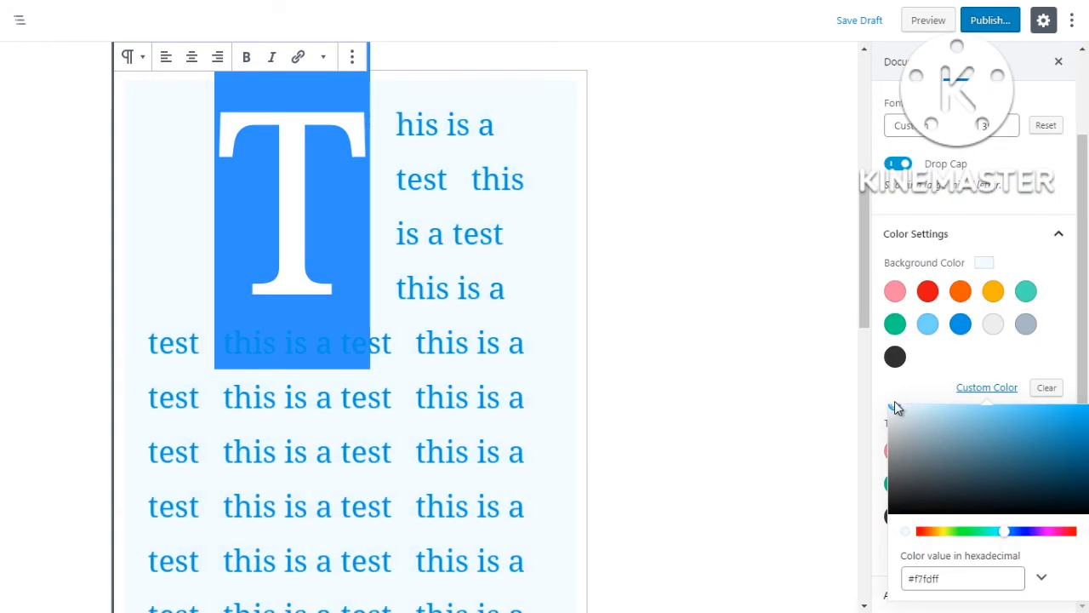
pyautogui.click(894, 400)
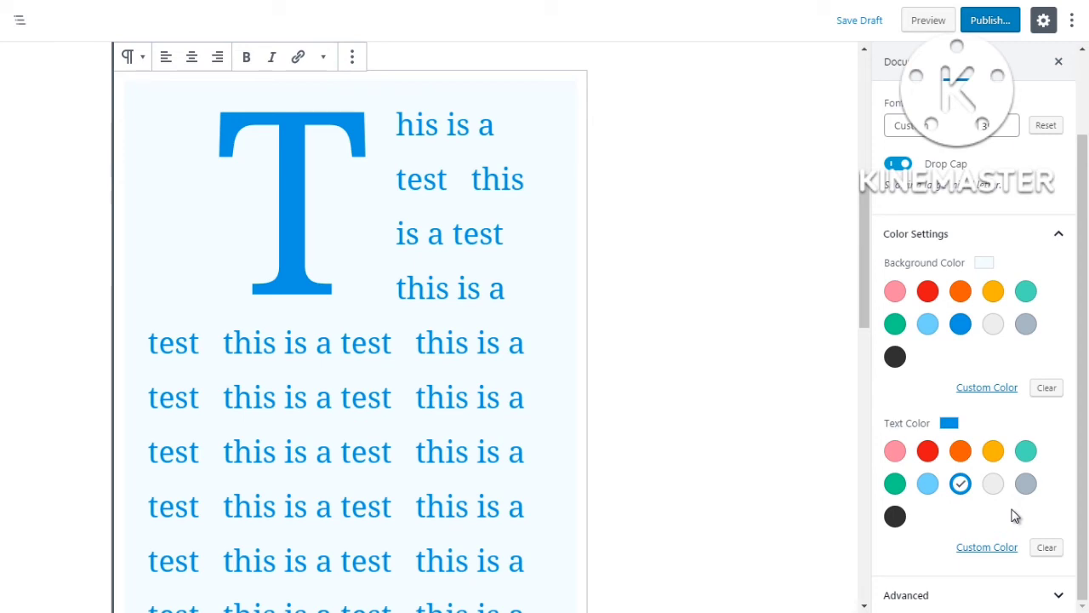
# Set a custom very dark navy text color on the test paragraph
pyautogui.click(985, 547)
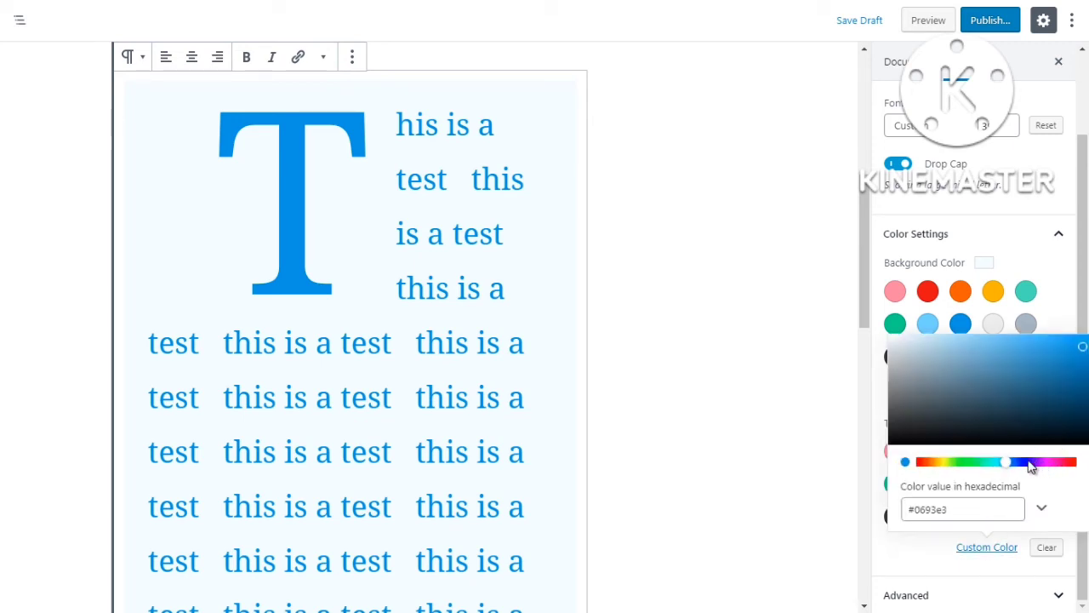
pyautogui.click(996, 373)
pyautogui.click(1064, 433)
pyautogui.click(1064, 319)
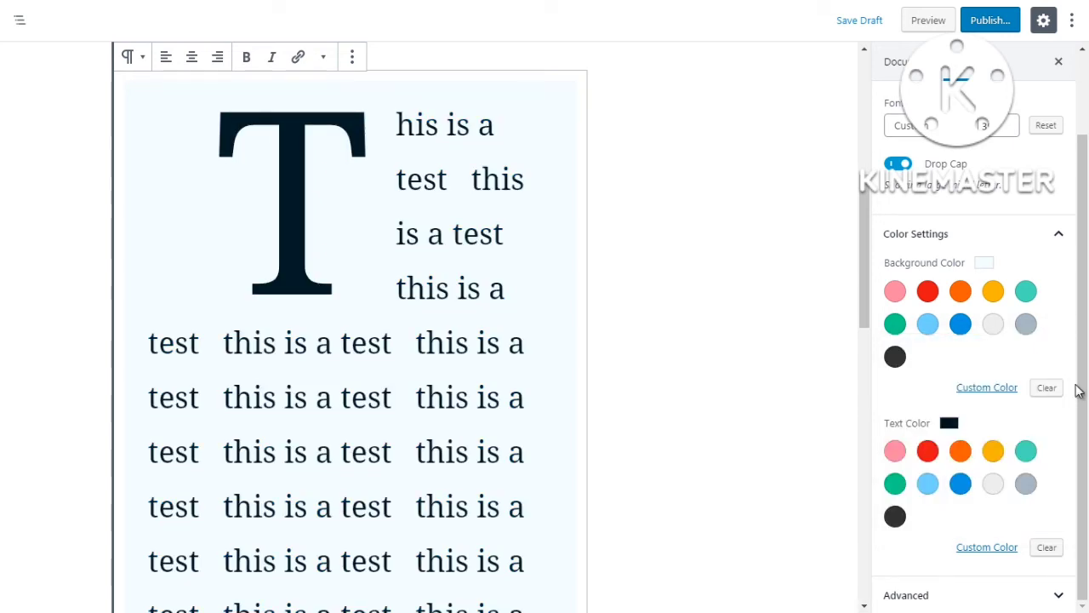
# Examine the paragraph's Advanced settings with the Additional CSS Class field, leaving it empty, and collapse them
pyautogui.moveTo(1077, 407); pyautogui.dragTo(985, 523)
pyautogui.click(900, 594)
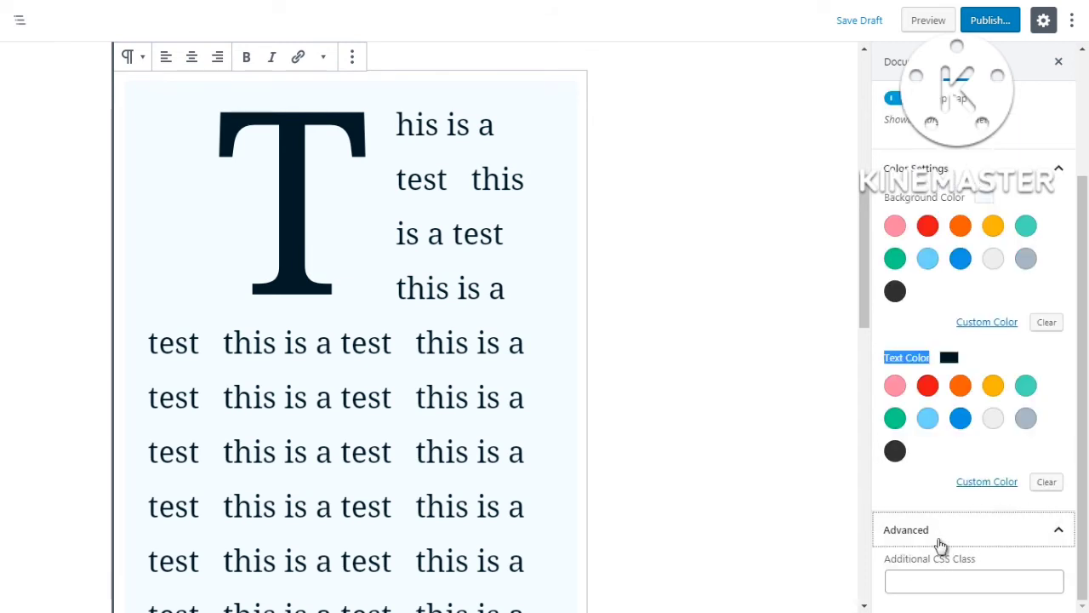
pyautogui.click(945, 579)
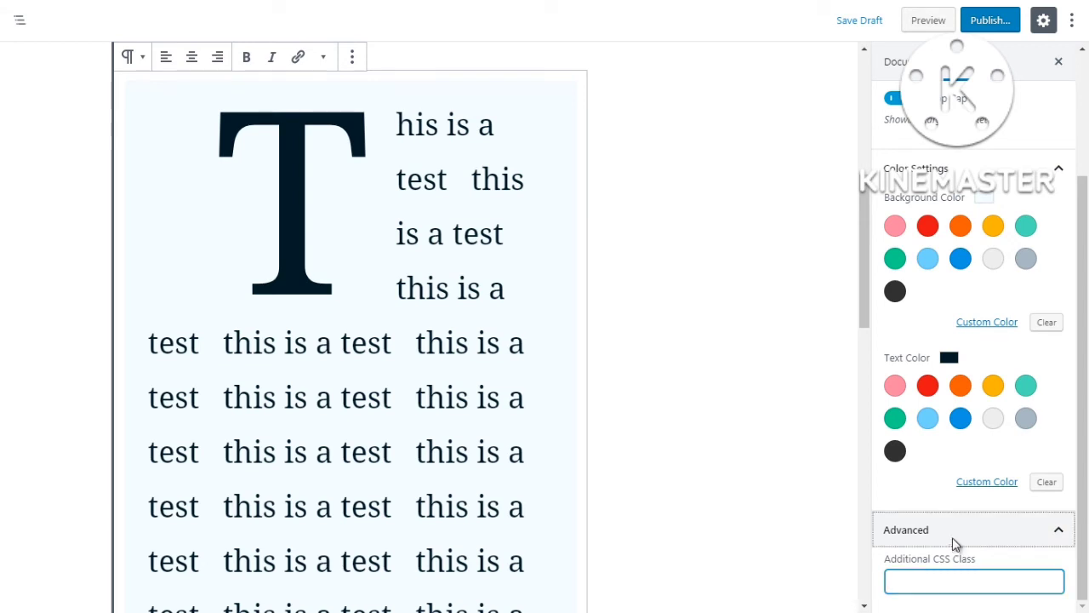
pyautogui.click(954, 529)
# Browse the Common Blocks available for insertion between the test paragraph and the Gallery block without adding one
pyautogui.moveTo(863, 270); pyautogui.dragTo(844, 454)
pyautogui.click(630, 351)
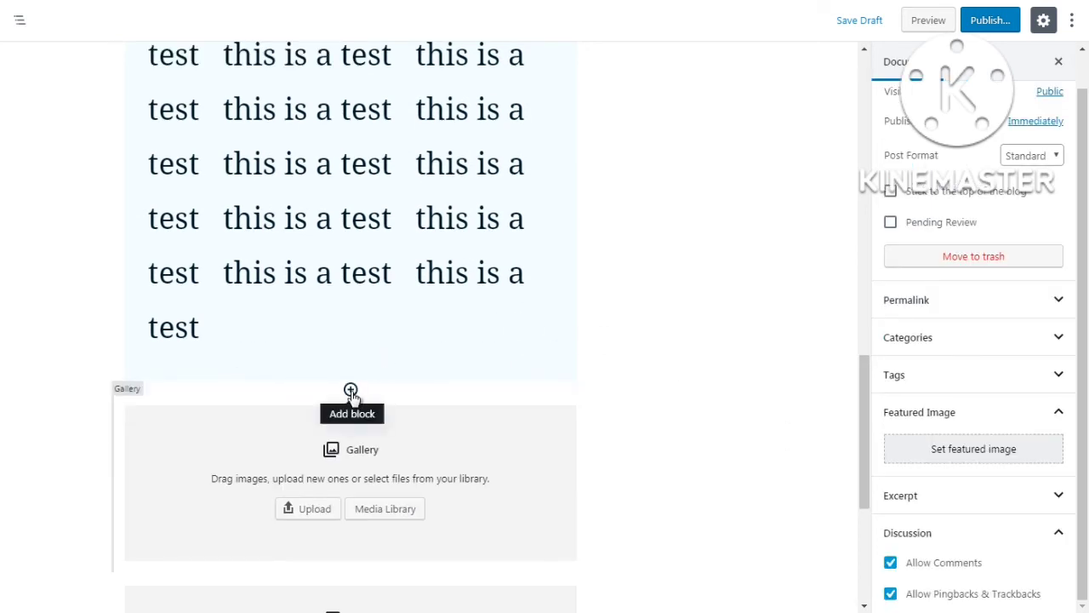
pyautogui.click(350, 392)
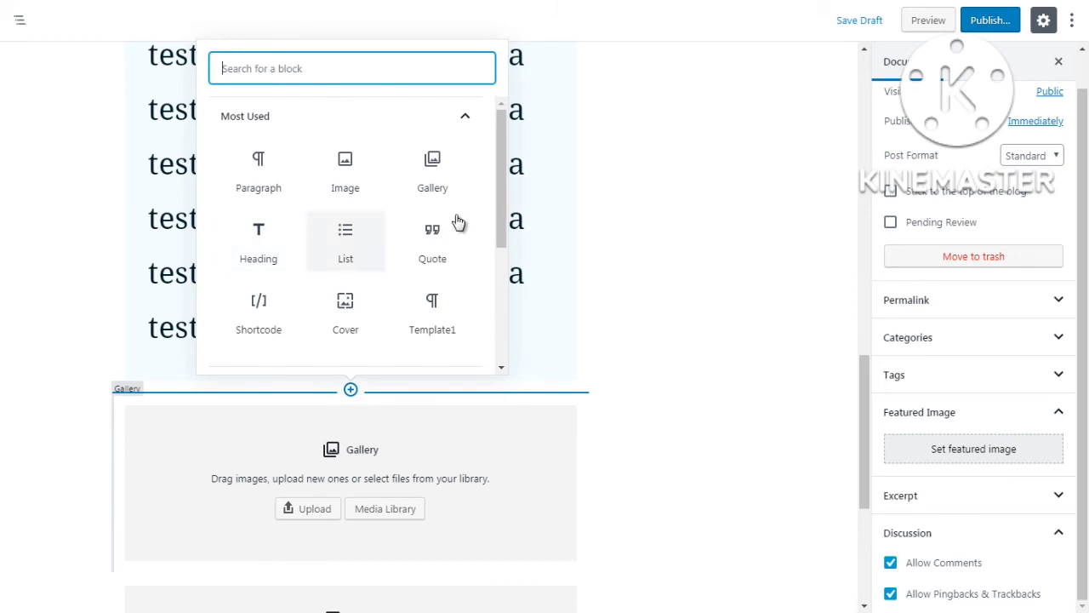
pyautogui.click(463, 116)
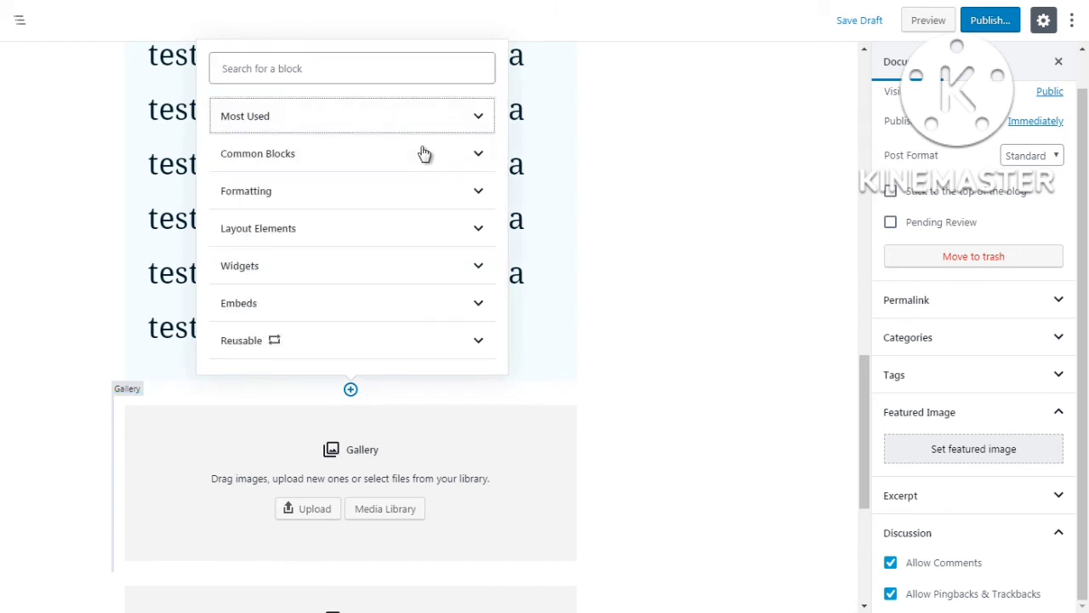
pyautogui.click(426, 165)
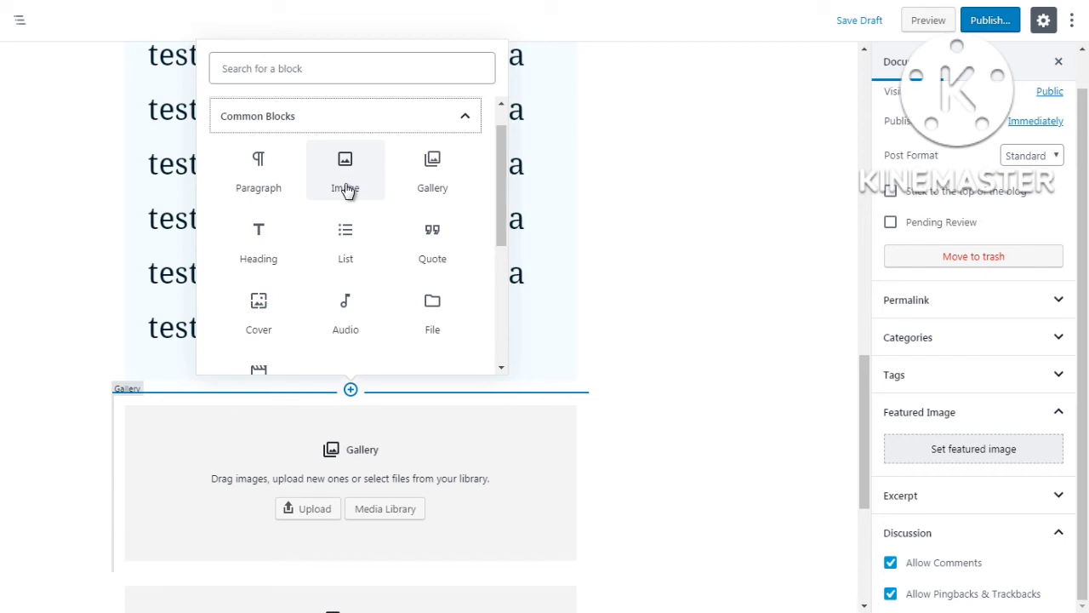
pyautogui.click(638, 282)
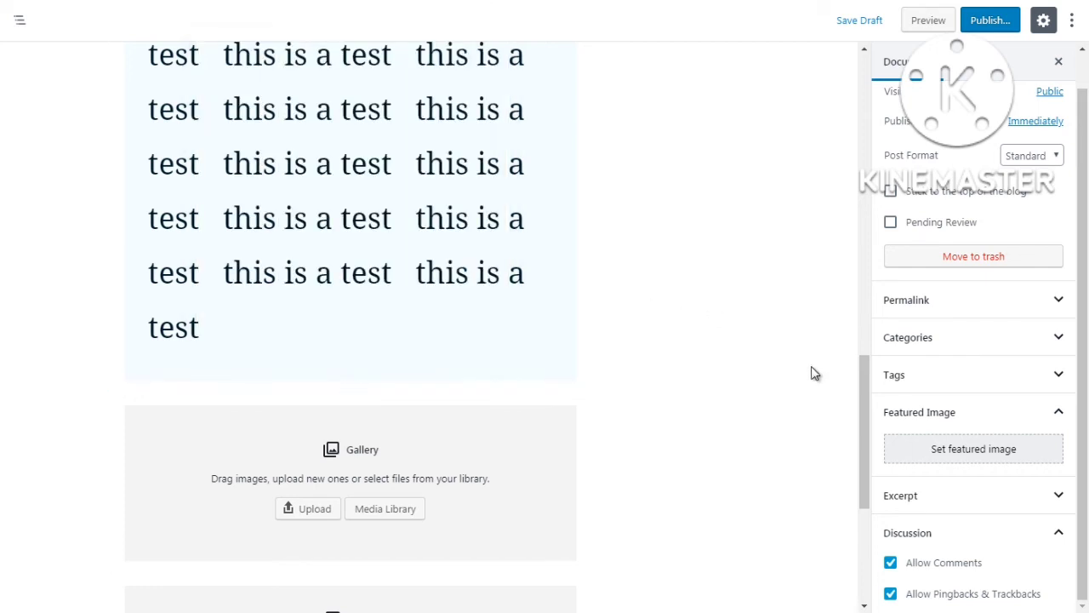
# Select the empty Image block and the empty Gallery block to view their options, and deselect them
pyautogui.moveTo(860, 422); pyautogui.dragTo(864, 476)
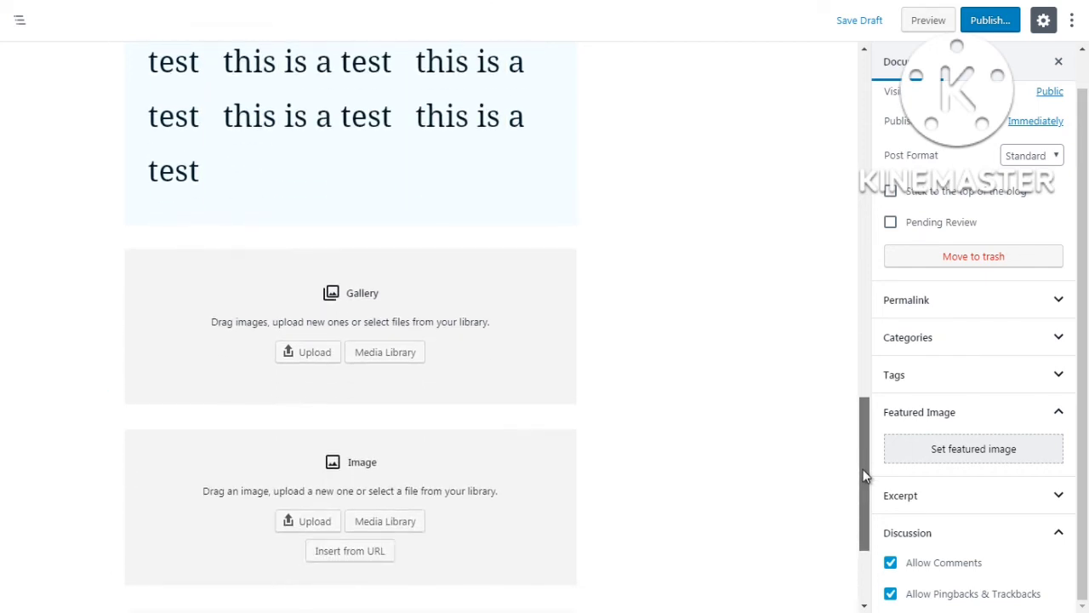
pyautogui.click(520, 460)
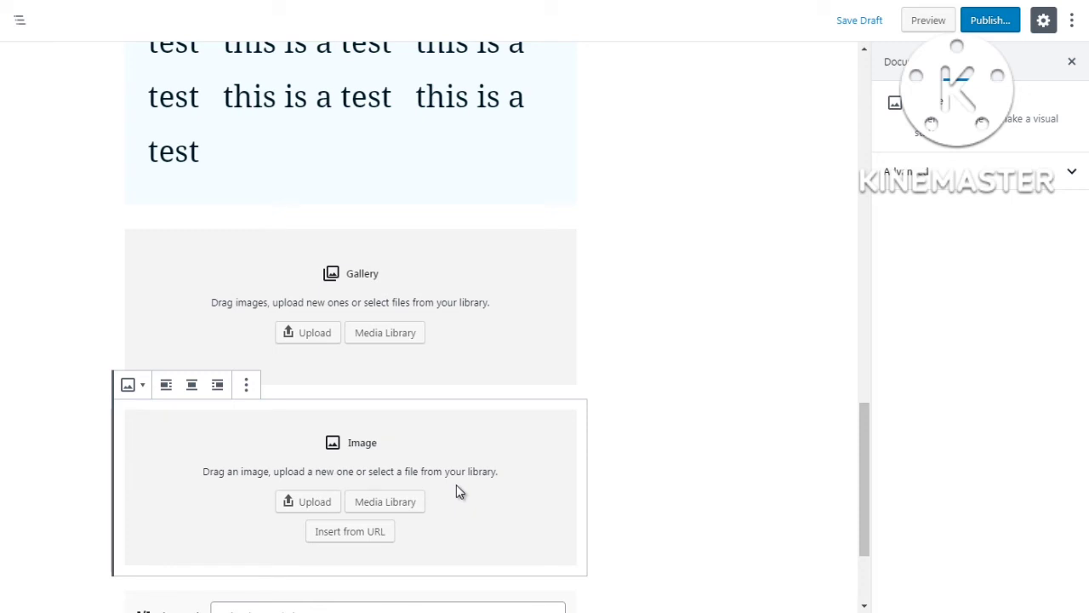
pyautogui.click(503, 341)
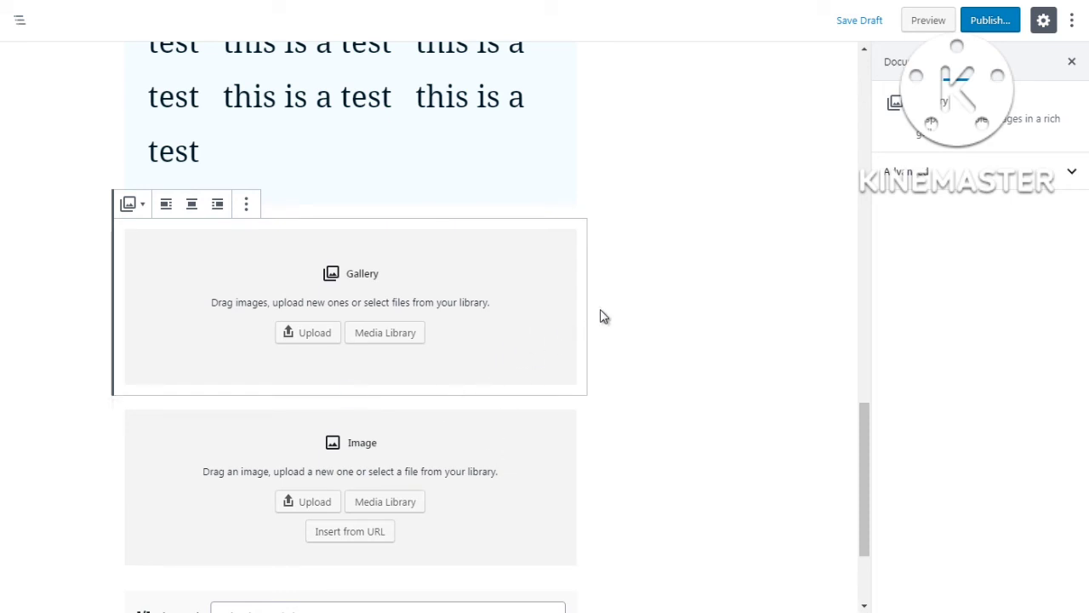
pyautogui.moveTo(862, 425)
pyautogui.mouseDown()
pyautogui.moveTo(863, 441)
pyautogui.moveTo(860, 412)
pyautogui.mouseUp()
pyautogui.click(102, 311)
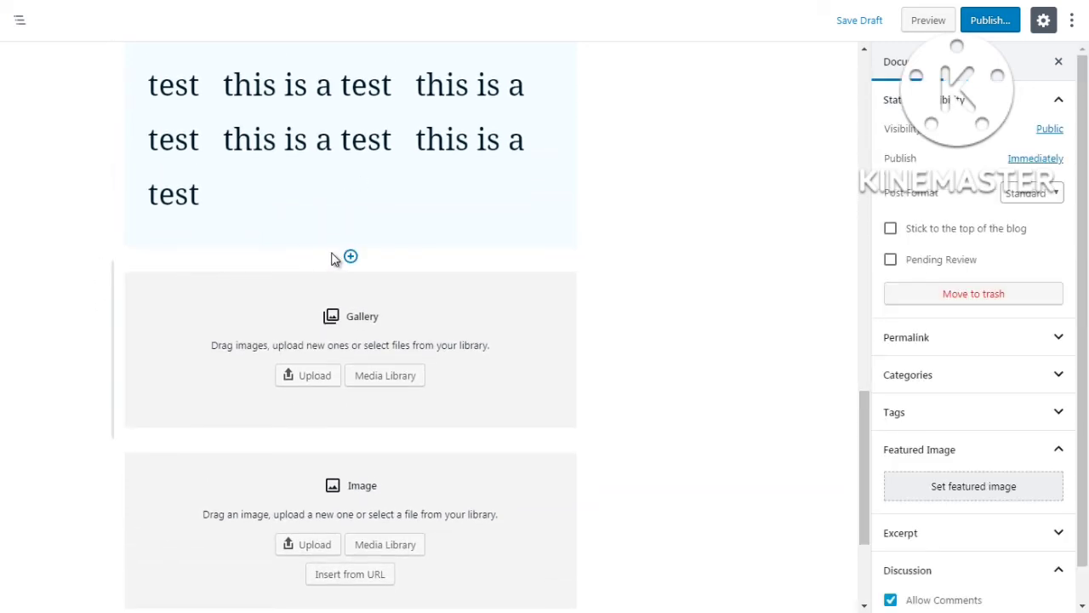
# Insert an empty List block from Common Blocks between the test paragraph and the Gallery block
pyautogui.click(350, 257)
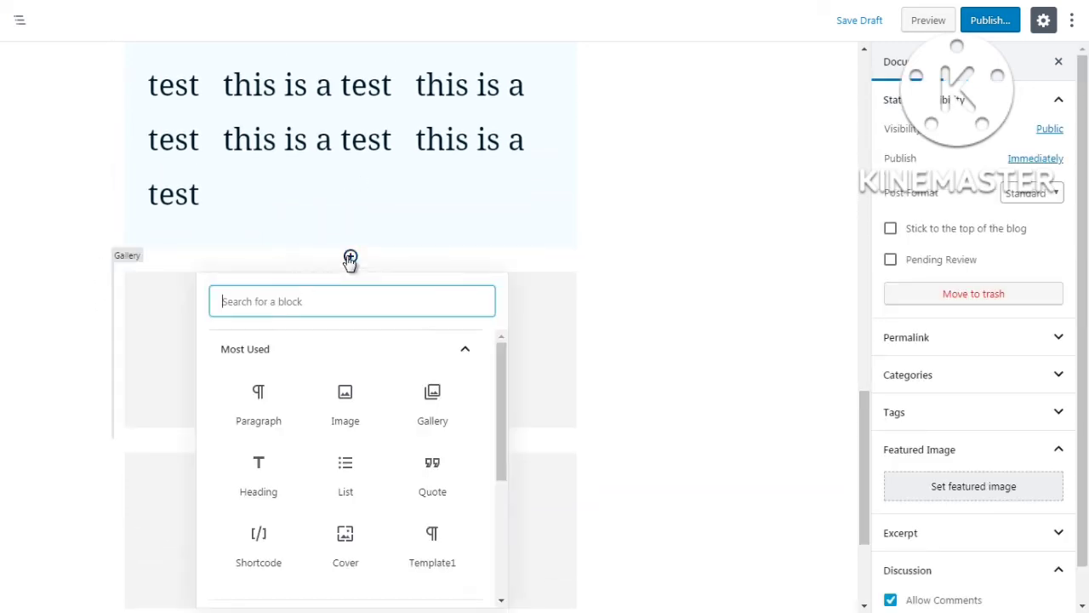
pyautogui.click(467, 353)
pyautogui.click(473, 385)
pyautogui.click(500, 414)
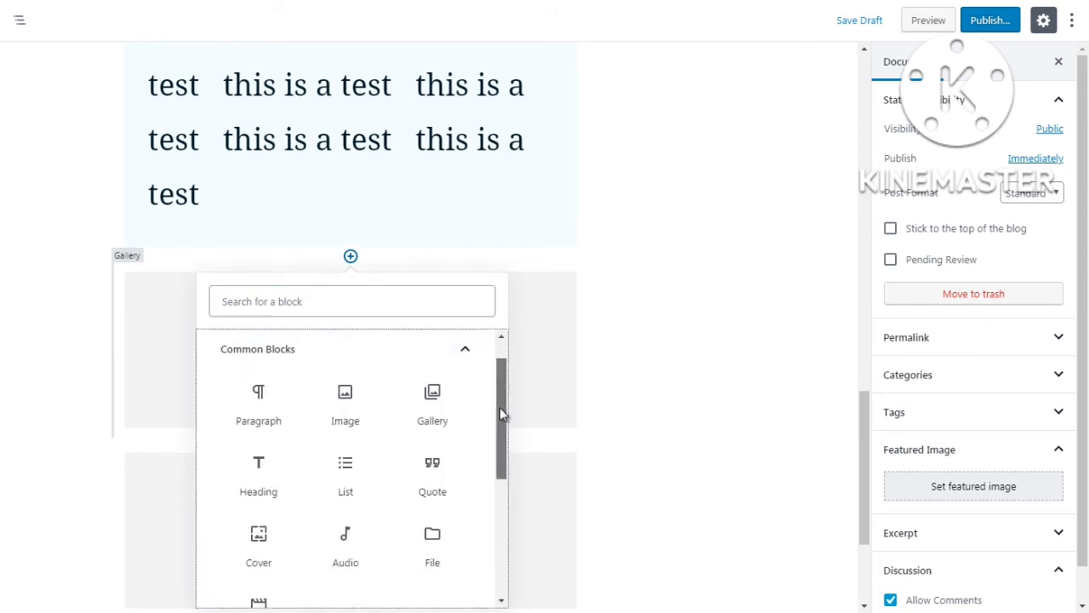
pyautogui.scroll(-1, 500, 407)
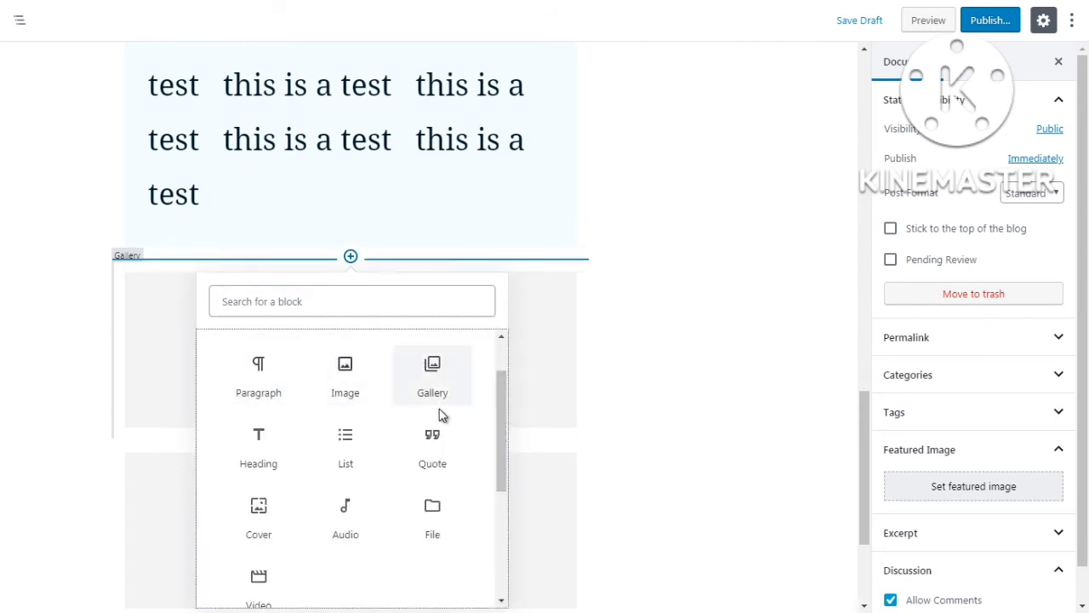
pyautogui.moveTo(500, 435); pyautogui.dragTo(505, 466)
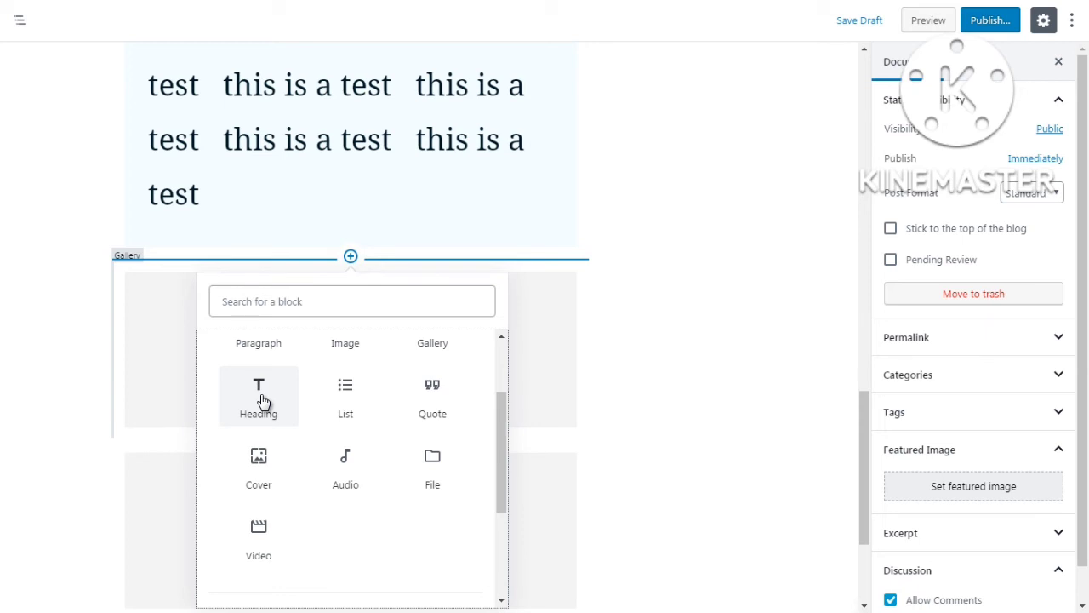
pyautogui.click(353, 413)
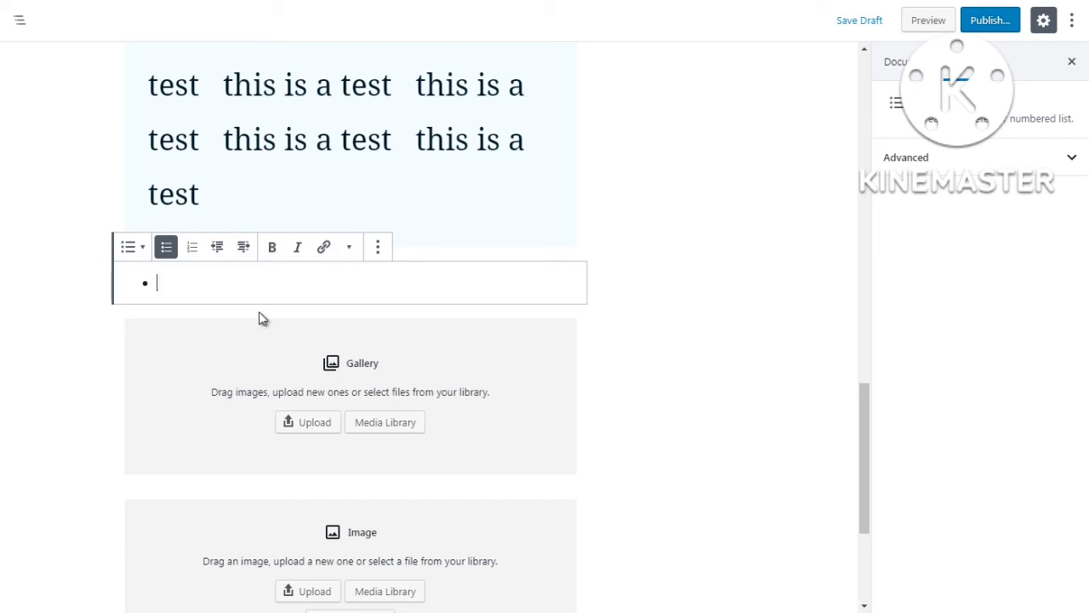
pyautogui.click(71, 350)
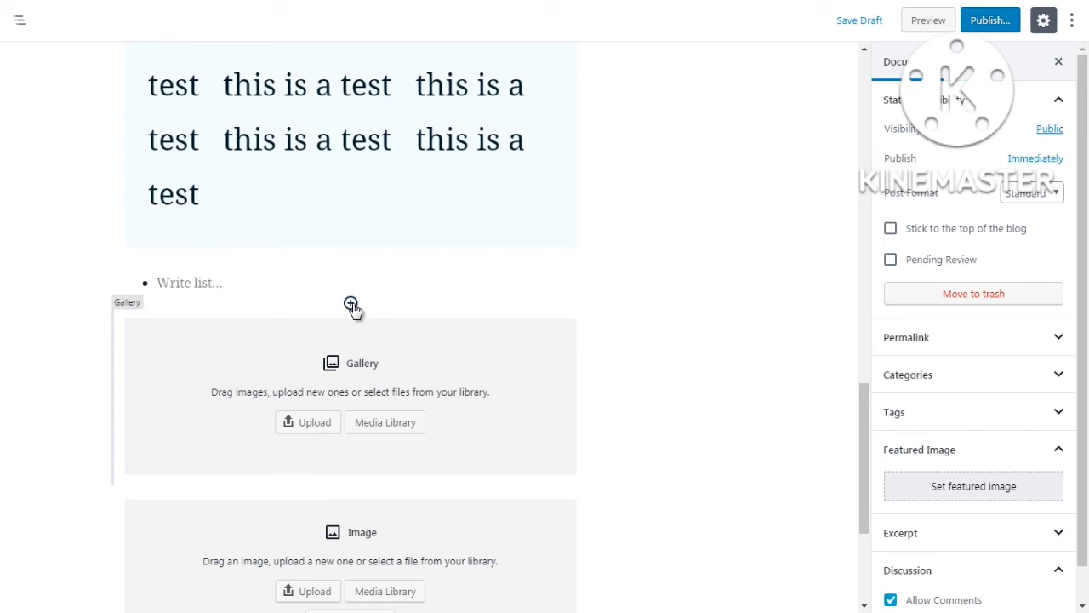
# Insert a Quote block between the empty list and the Gallery block and enter "te" as its text
pyautogui.click(351, 305)
pyautogui.click(473, 399)
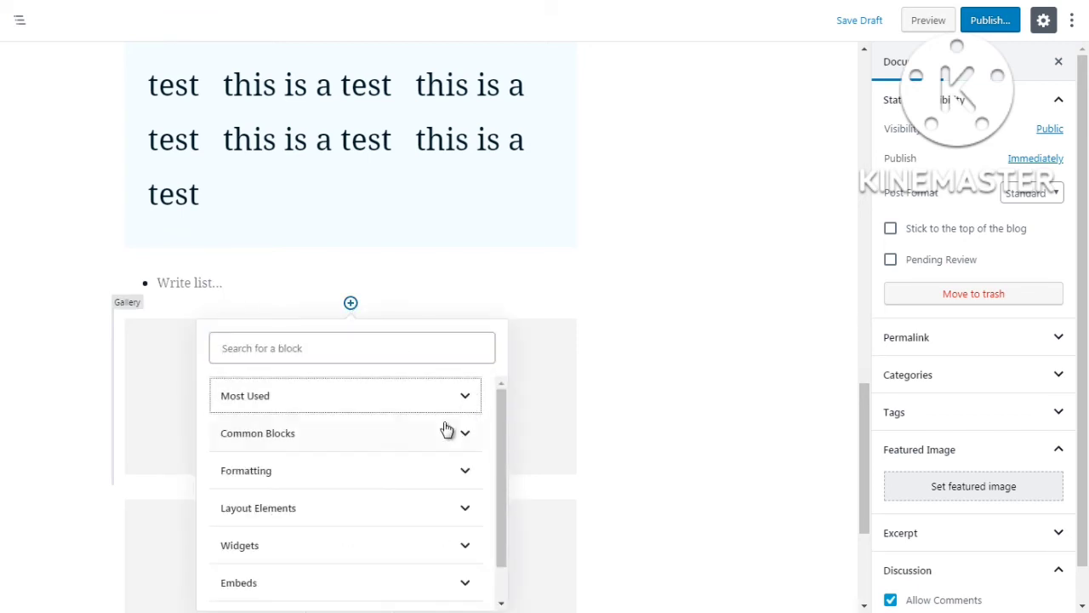
pyautogui.click(446, 434)
pyautogui.moveTo(497, 452); pyautogui.dragTo(500, 477)
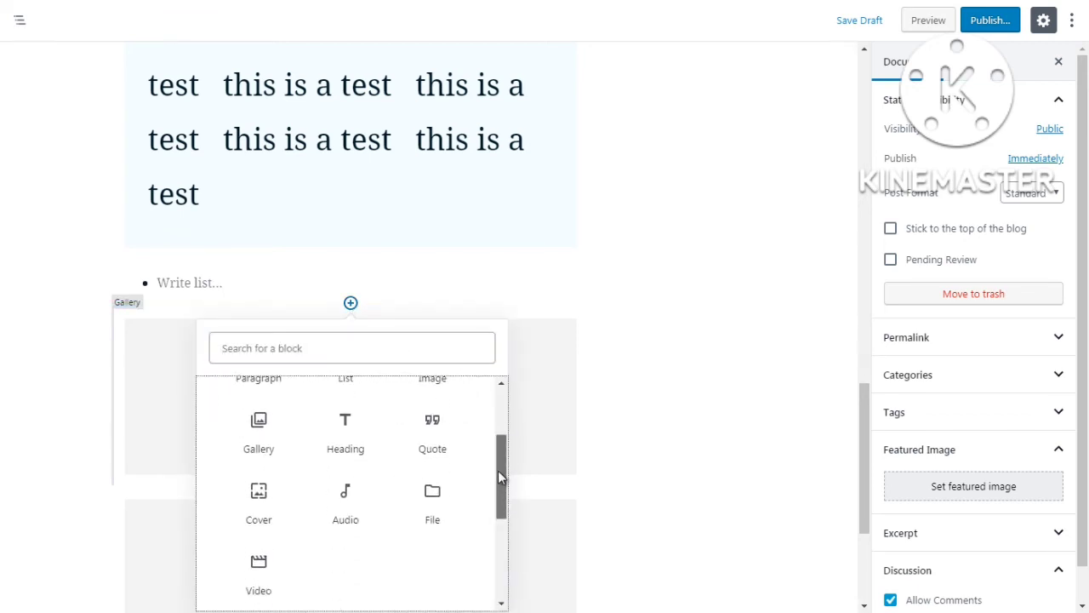
pyautogui.click(429, 439)
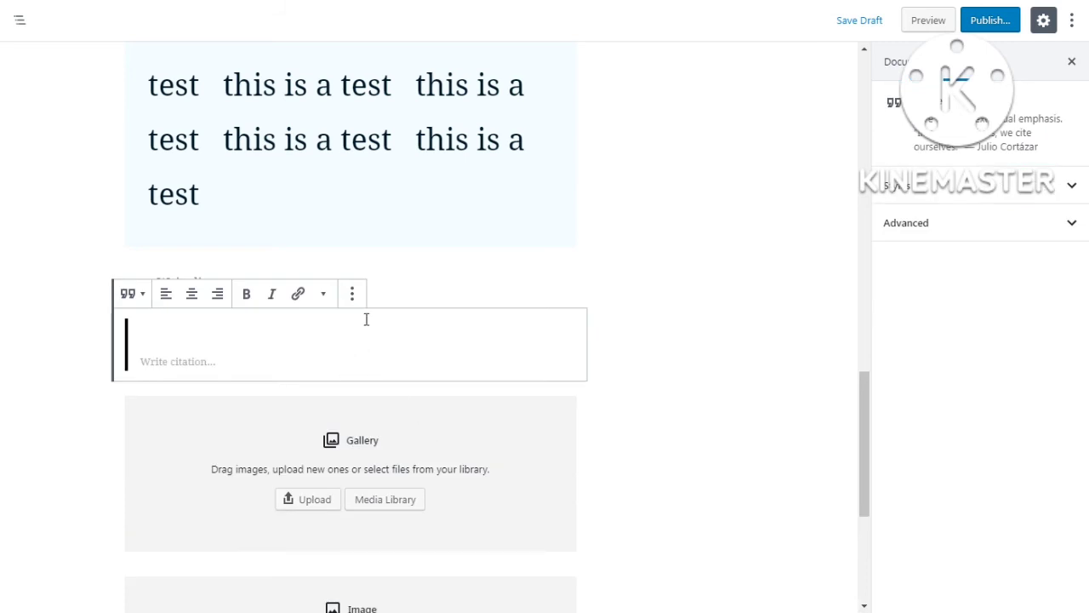
pyautogui.write('te')
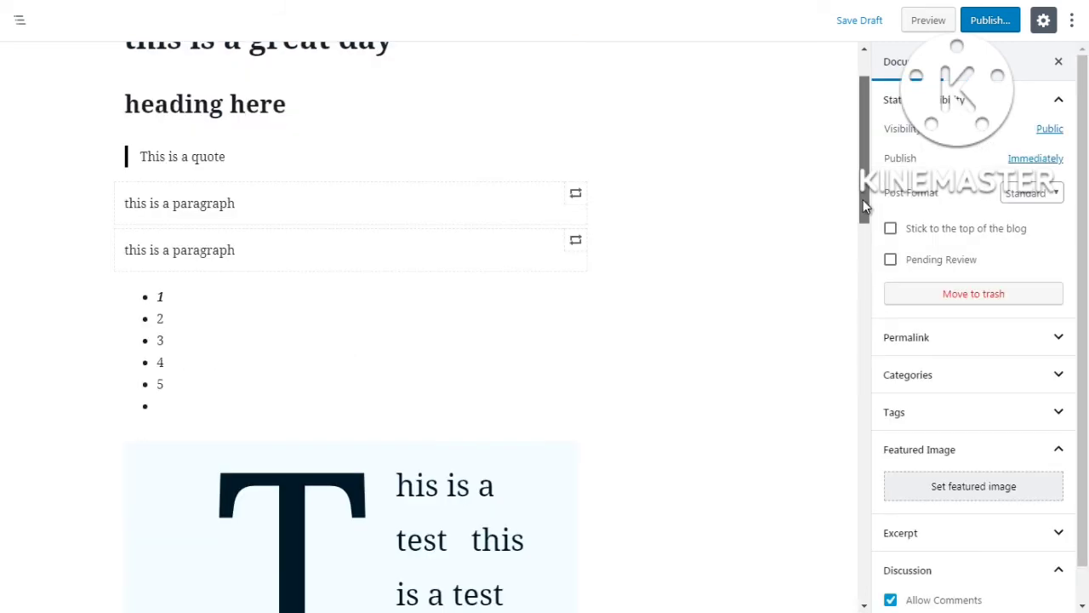
# Compare the Default and Large styles on the "This is a quote" block and apply Large
pyautogui.click(436, 163)
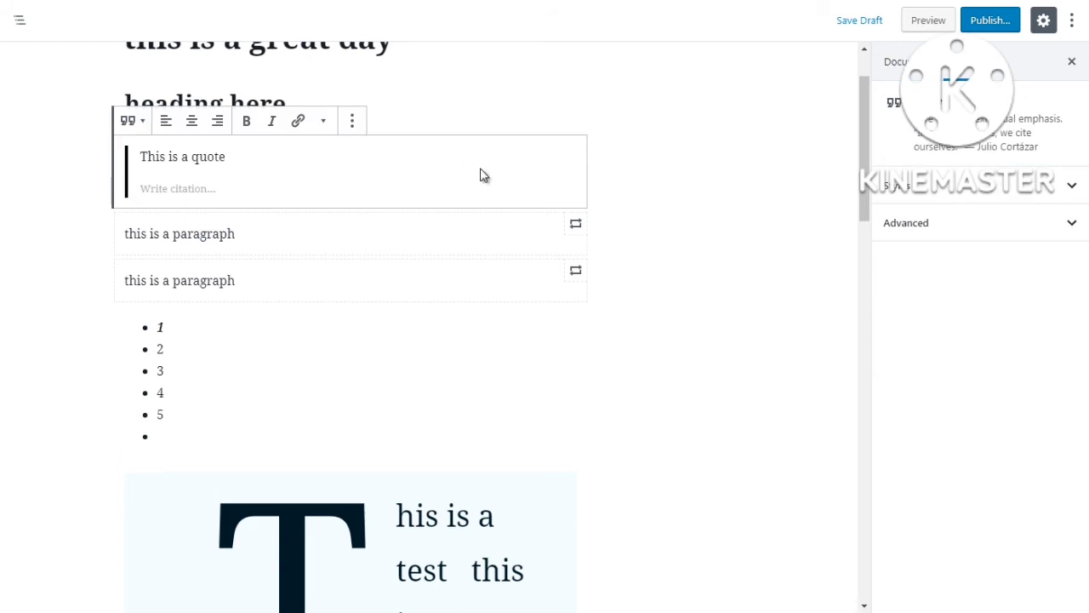
pyautogui.click(943, 189)
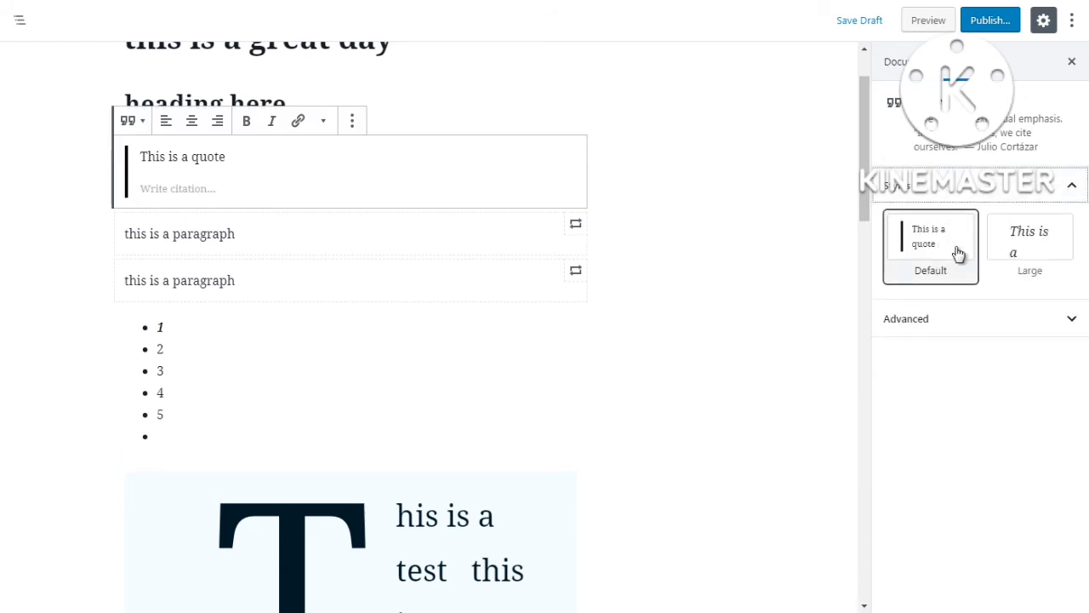
pyautogui.click(1024, 252)
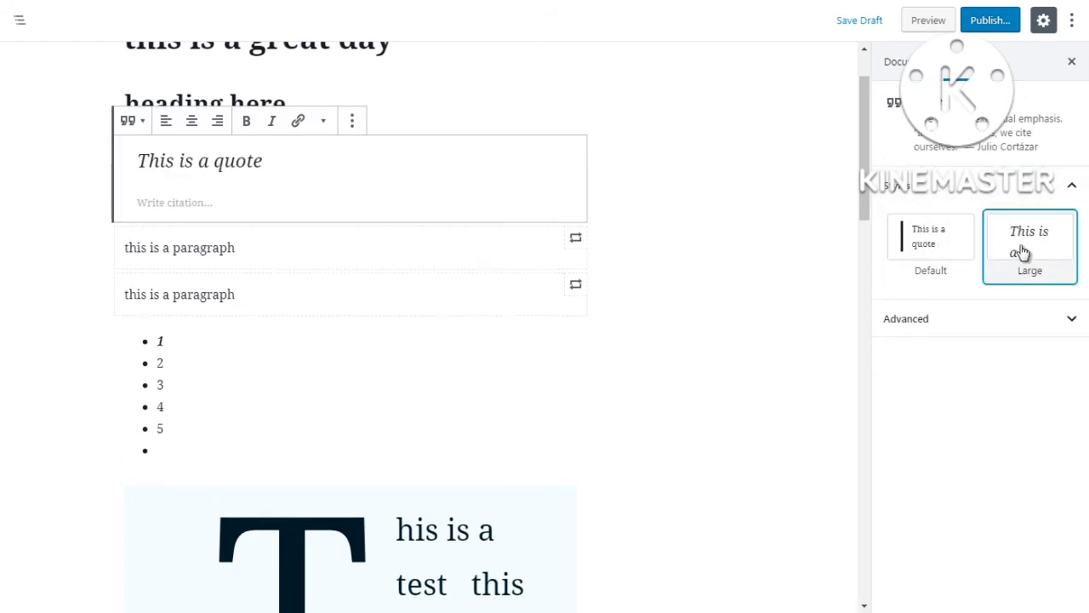
pyautogui.click(944, 250)
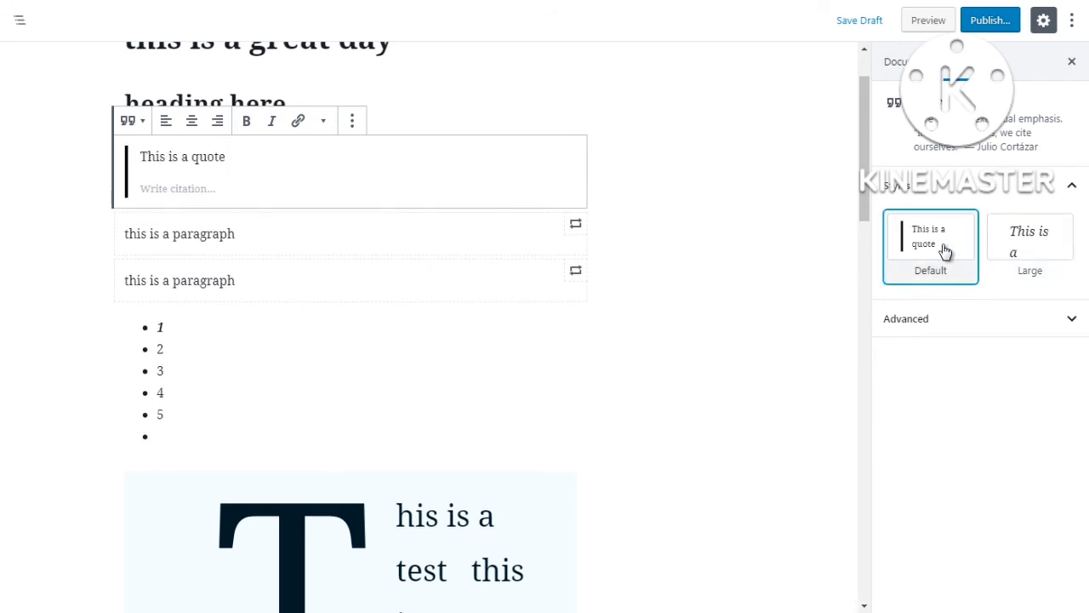
pyautogui.click(1035, 250)
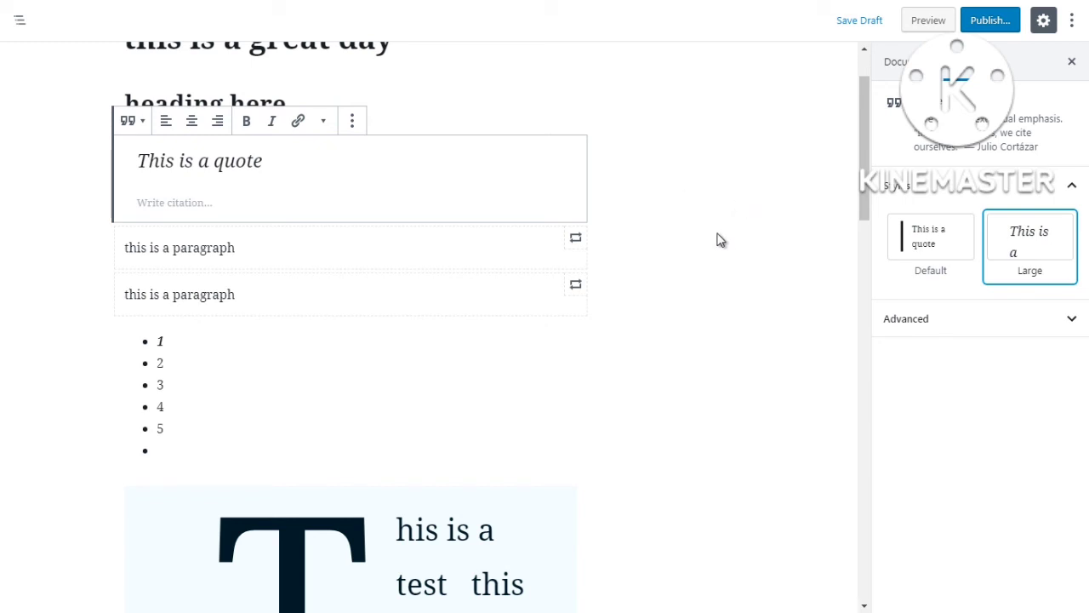
# View the Advanced settings of the "This is a quote" block and deselect the block
pyautogui.click(956, 319)
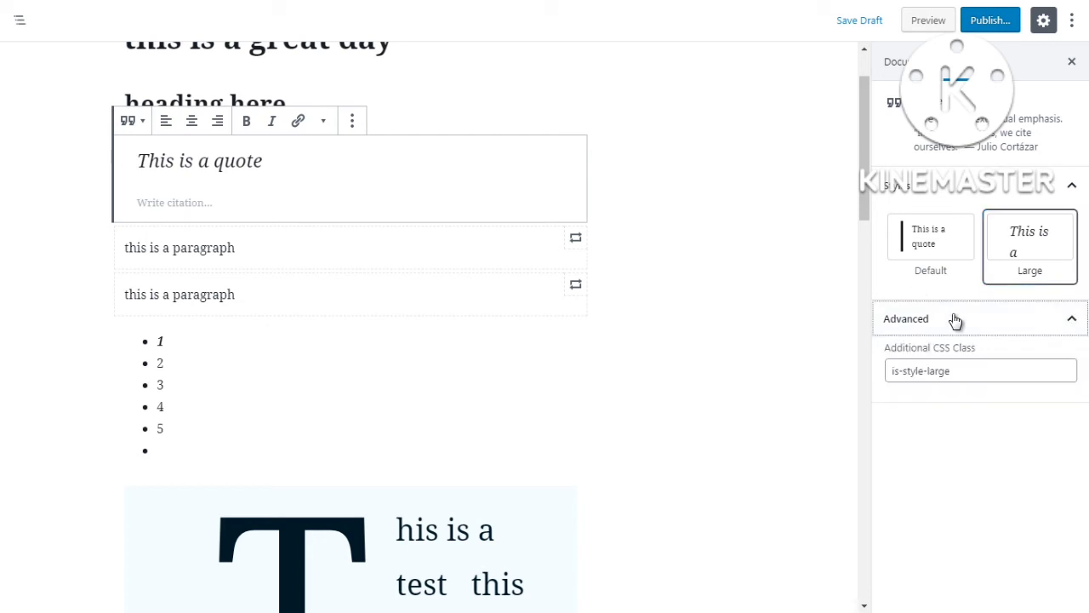
pyautogui.click(956, 319)
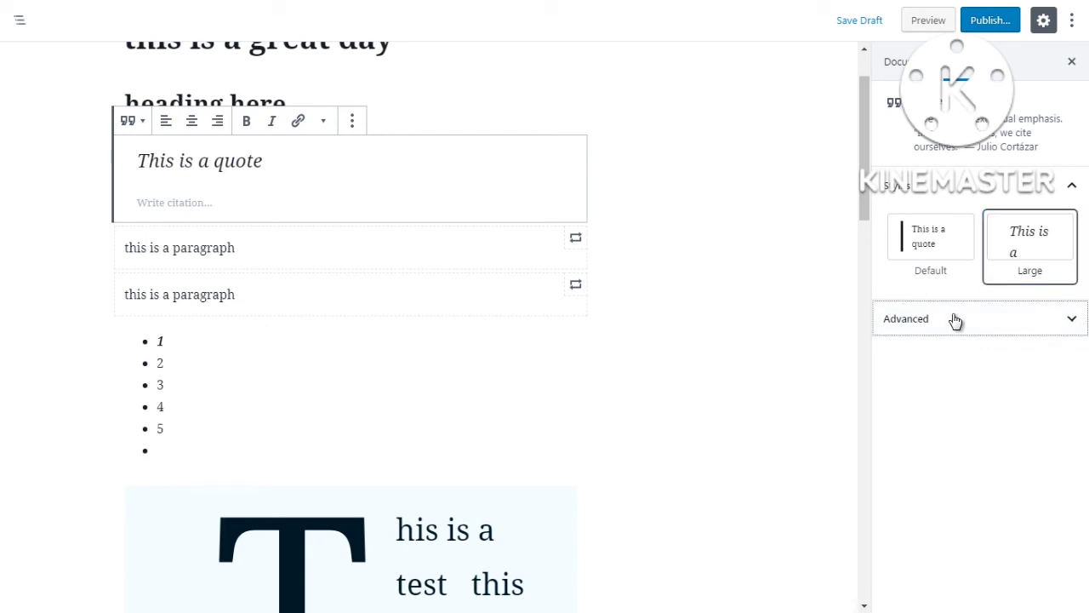
pyautogui.click(758, 328)
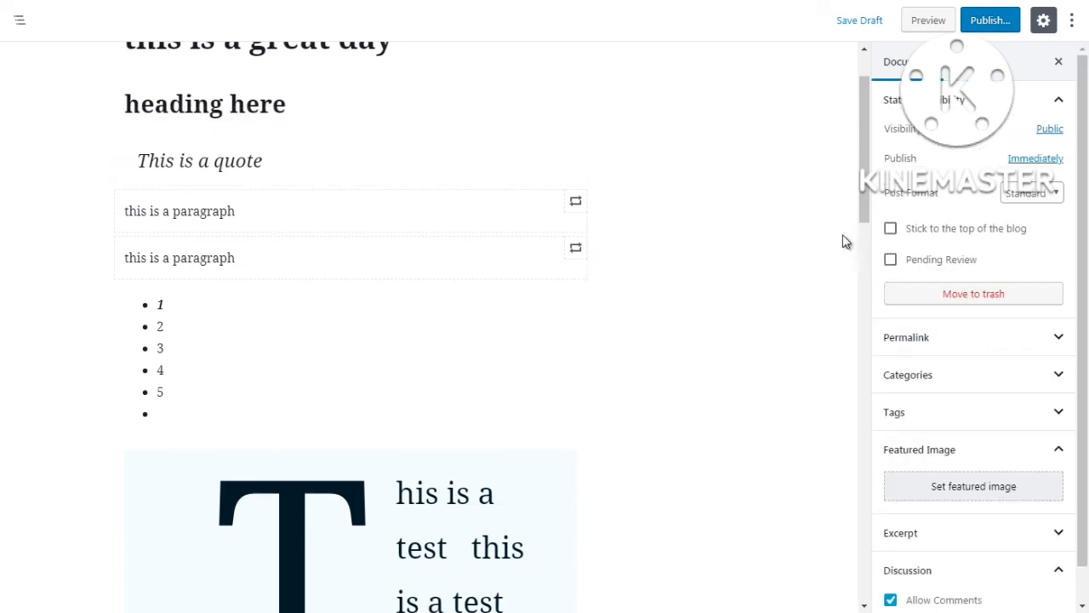
# Insert an empty Audio block from Common Blocks between the second "this is a paragraph" block and the numbered bullet list
pyautogui.moveTo(859, 207); pyautogui.dragTo(861, 215)
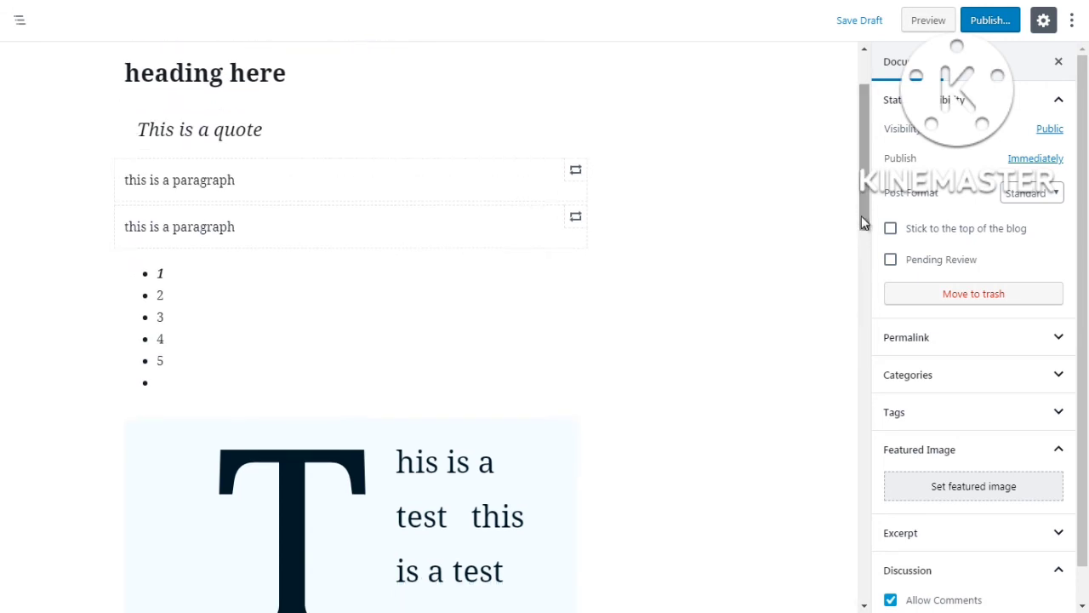
pyautogui.click(350, 247)
pyautogui.click(476, 348)
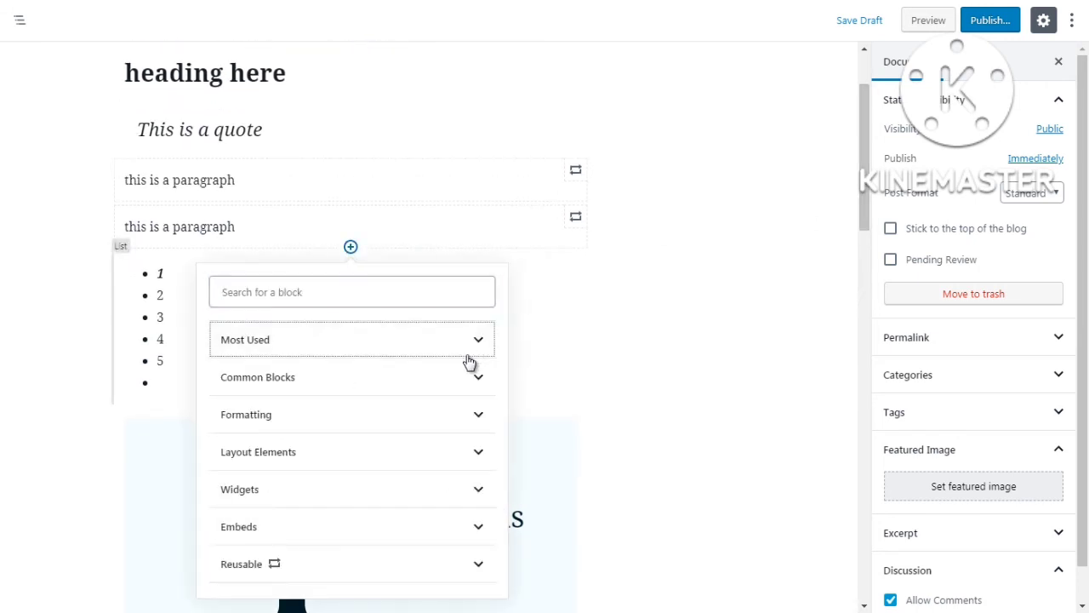
pyautogui.click(469, 377)
pyautogui.moveTo(500, 377); pyautogui.dragTo(502, 401)
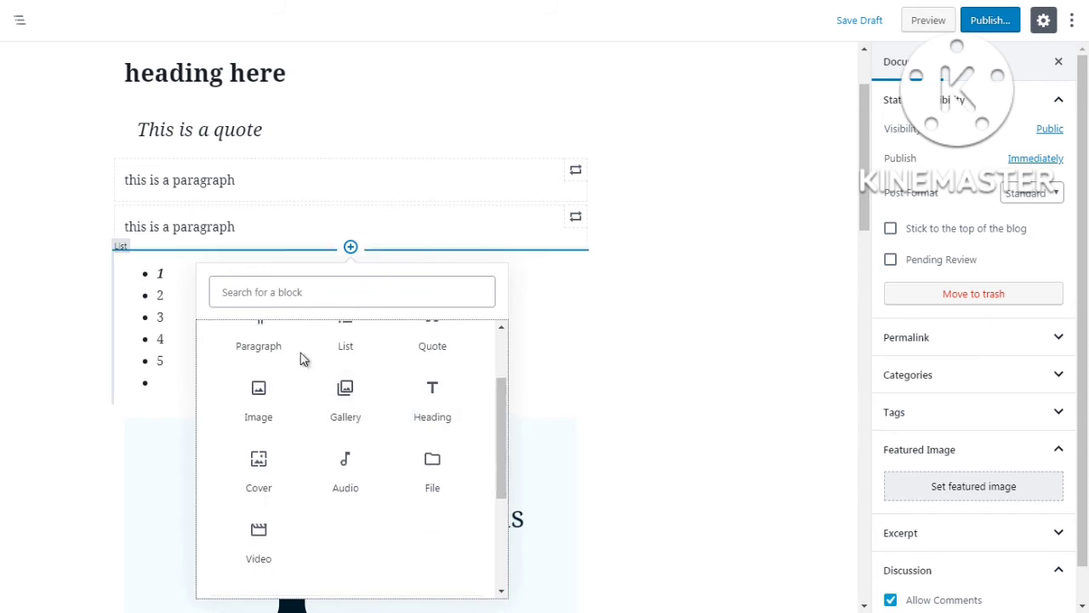
pyautogui.click(346, 483)
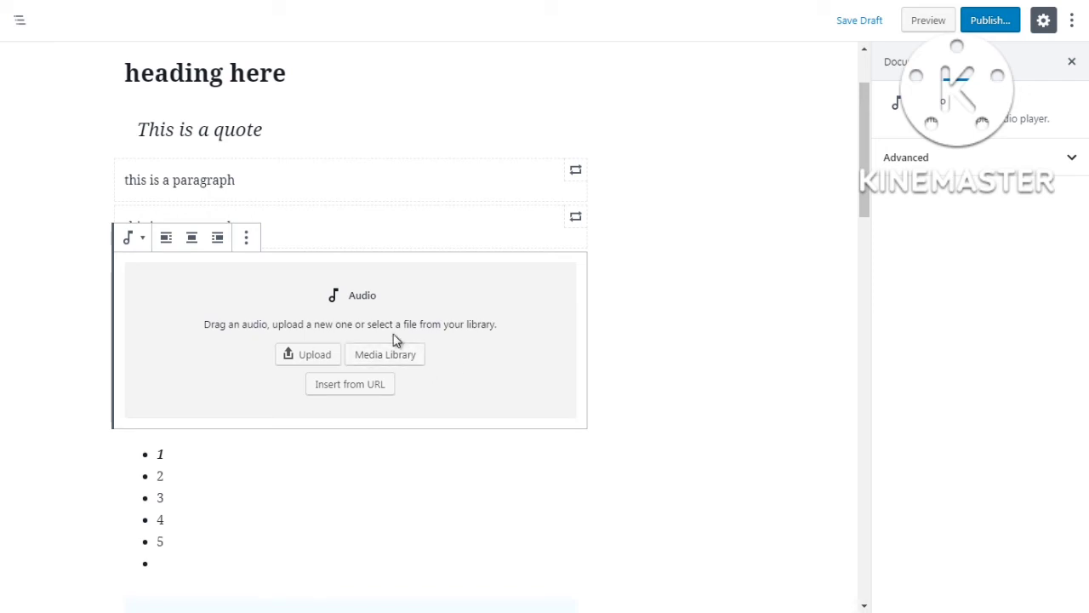
pyautogui.click(638, 317)
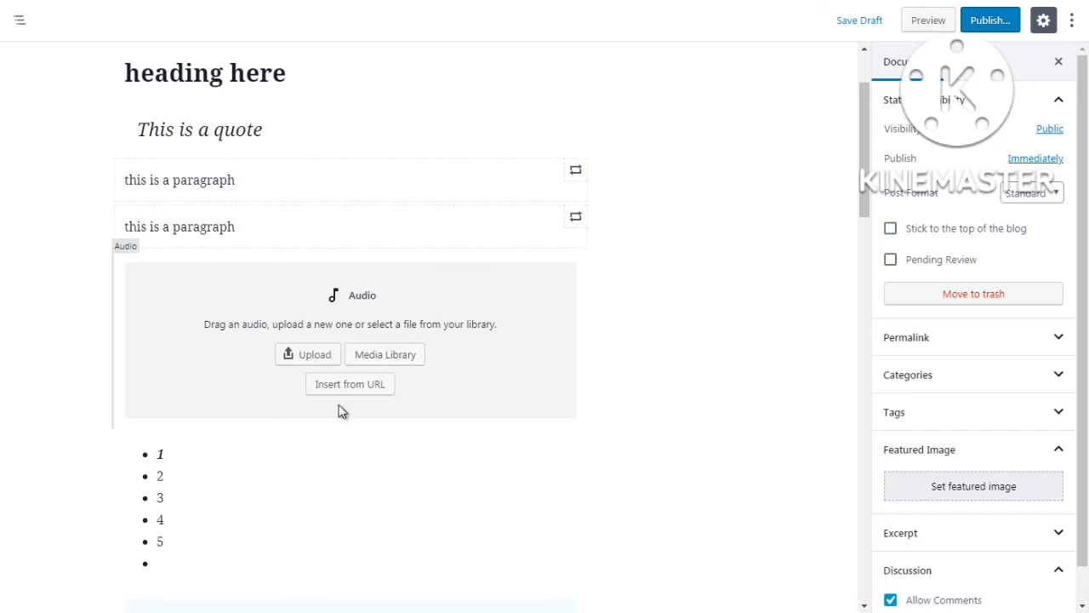
# Insert an empty File block from Common Blocks between the Audio block and the bullet list
pyautogui.click(351, 428)
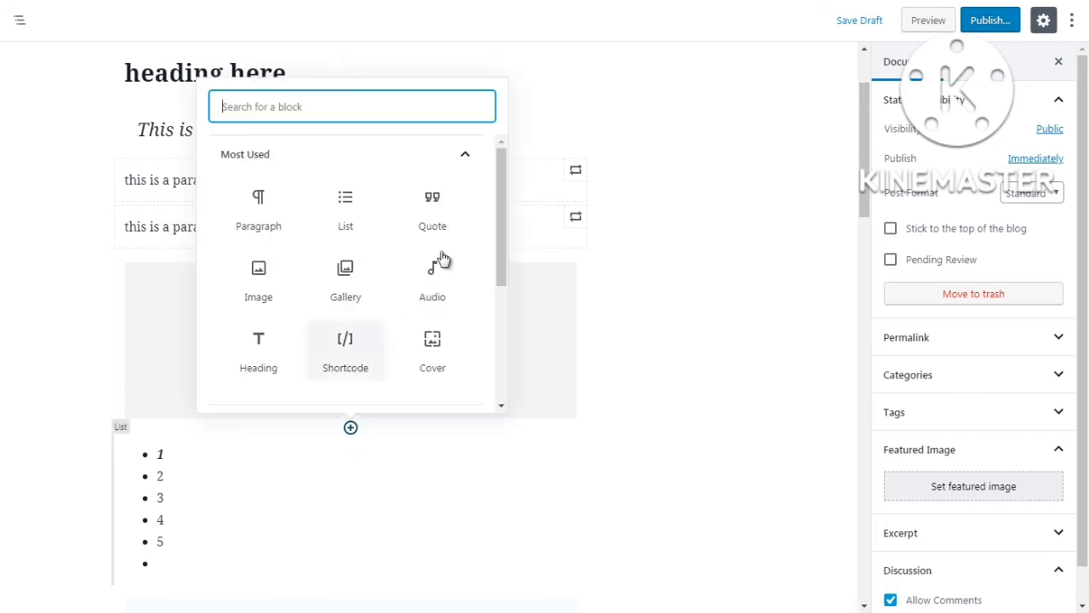
pyautogui.click(461, 155)
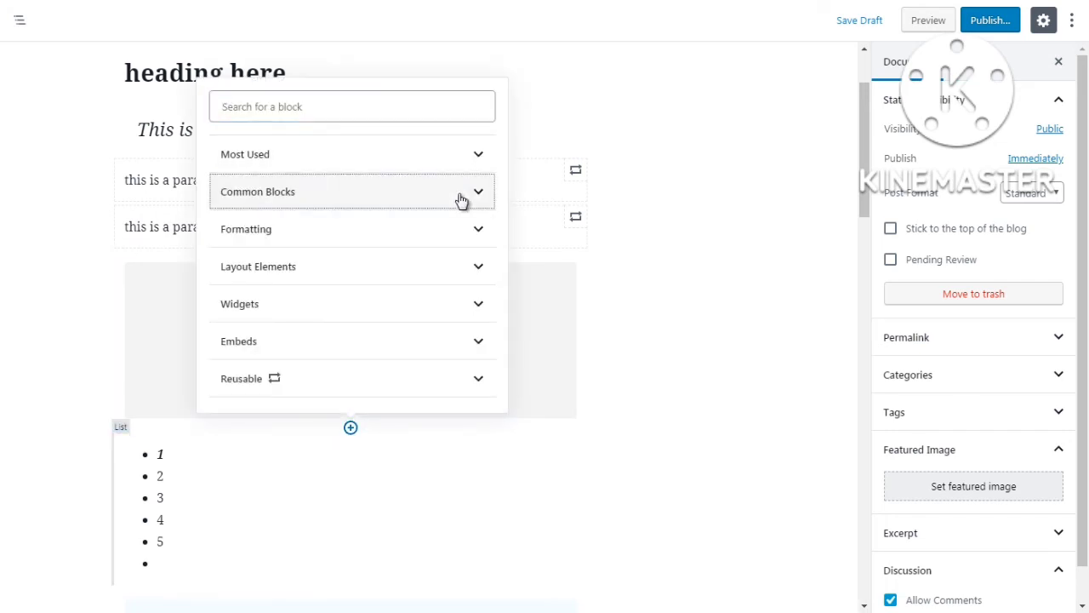
pyautogui.click(462, 199)
pyautogui.moveTo(503, 273); pyautogui.dragTo(505, 301)
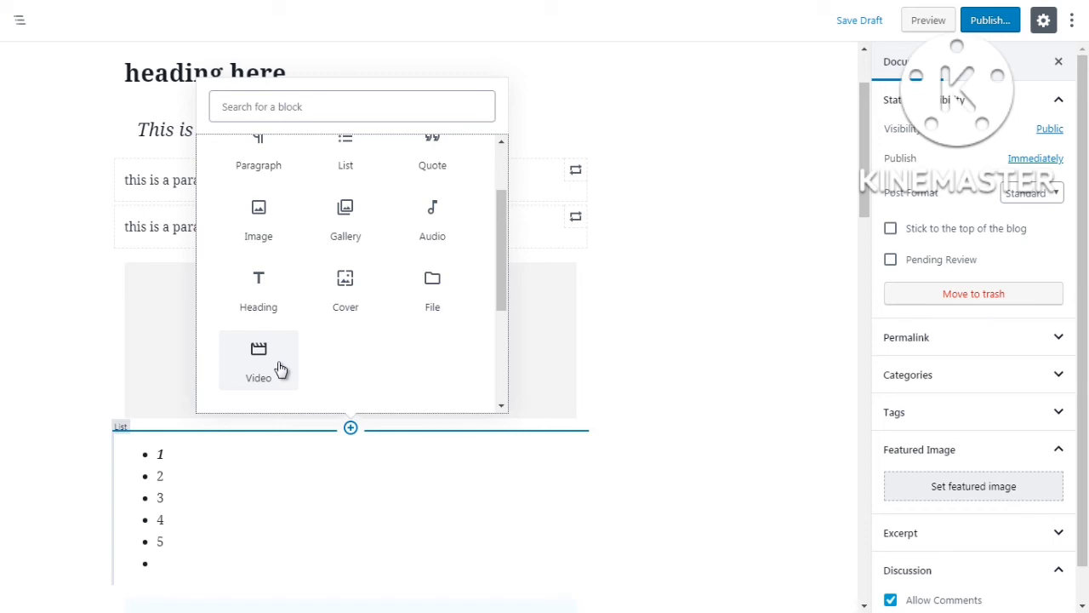
pyautogui.click(434, 298)
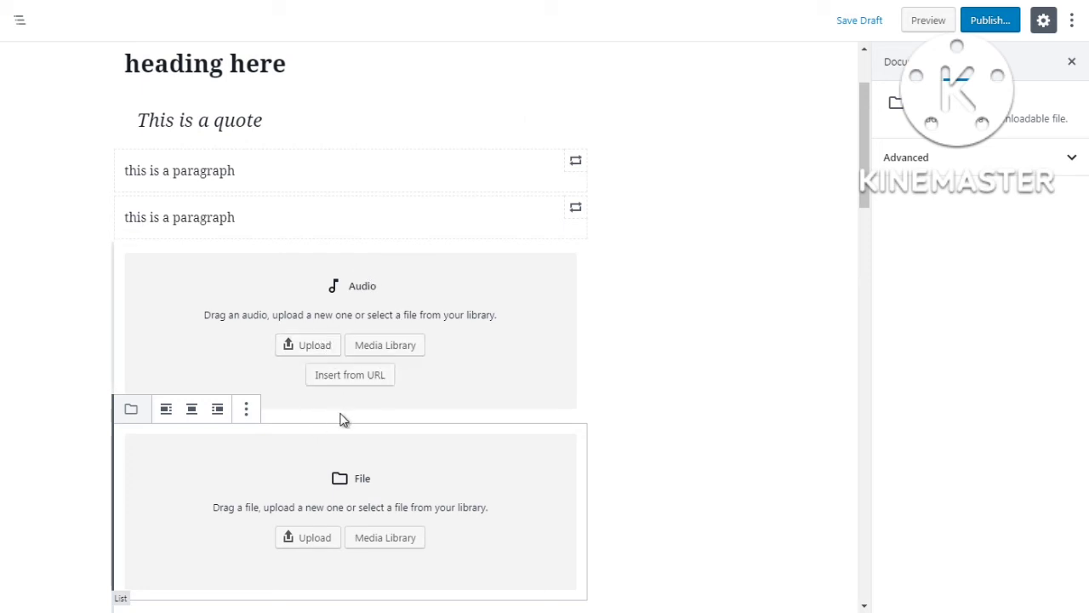
pyautogui.click(652, 404)
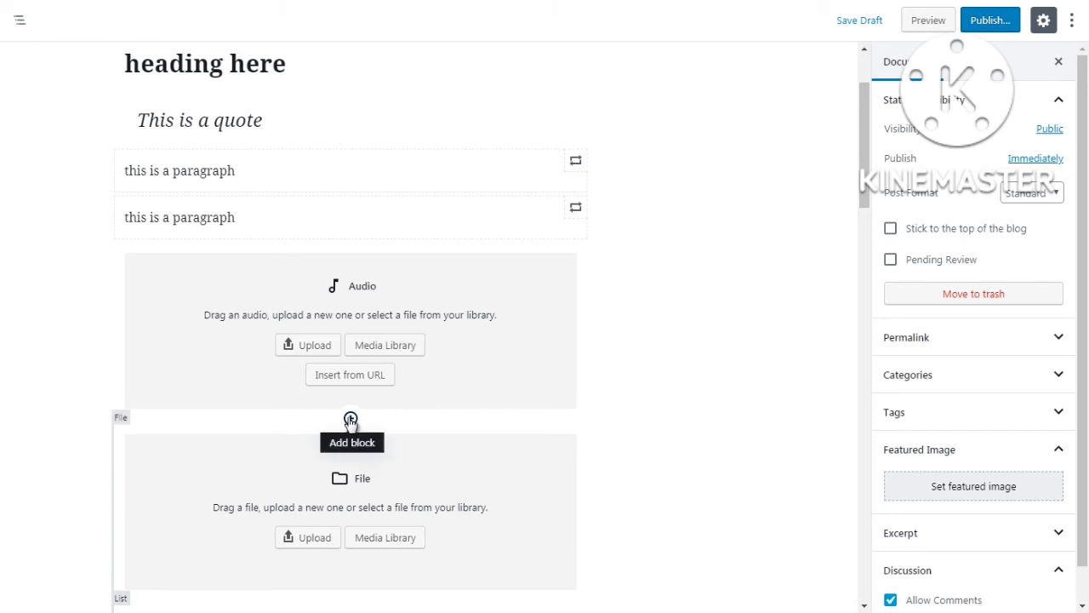
# Insert an empty Cover block from Common Blocks between the Audio and File blocks
pyautogui.click(350, 419)
pyautogui.click(467, 148)
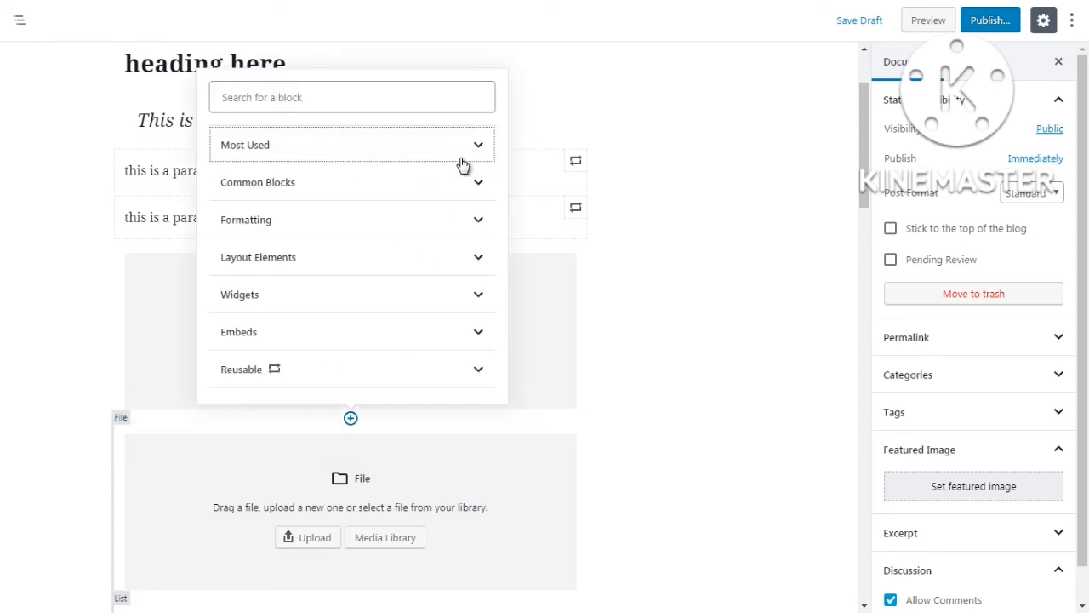
pyautogui.click(460, 185)
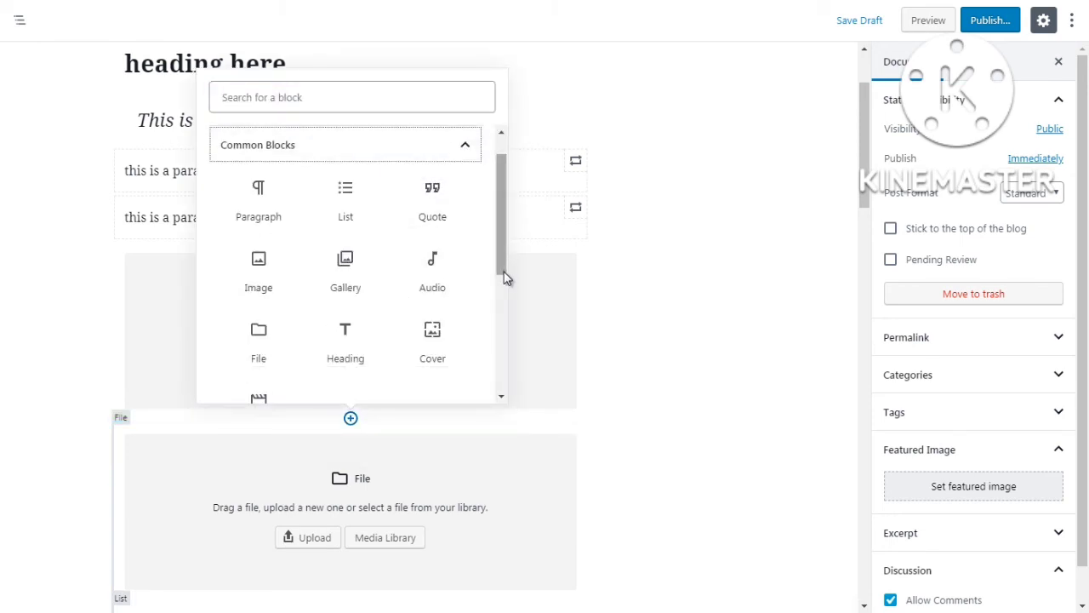
pyautogui.moveTo(505, 280); pyautogui.dragTo(502, 311)
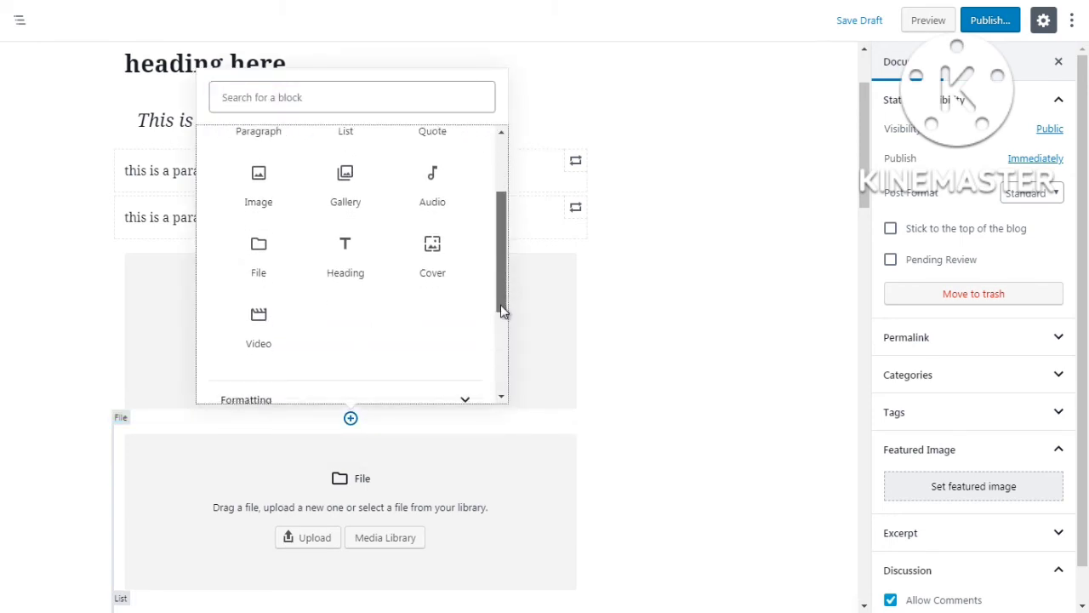
pyautogui.click(435, 251)
pyautogui.click(740, 277)
pyautogui.moveTo(863, 174); pyautogui.dragTo(863, 176)
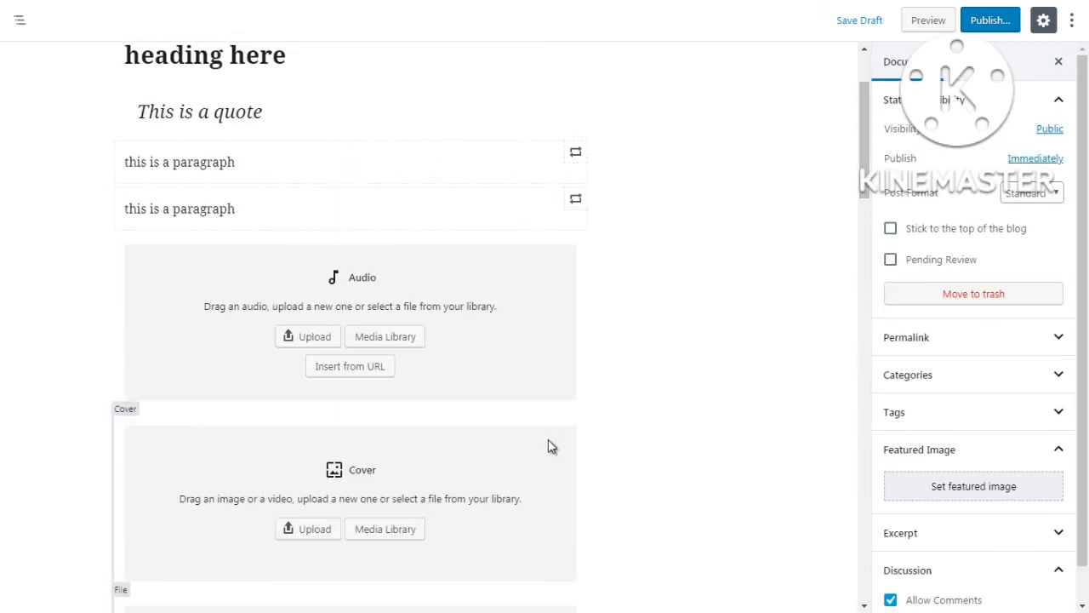
# Move the Cover block up two positions so it sits between the two "this is a paragraph" blocks
pyautogui.click(101, 426)
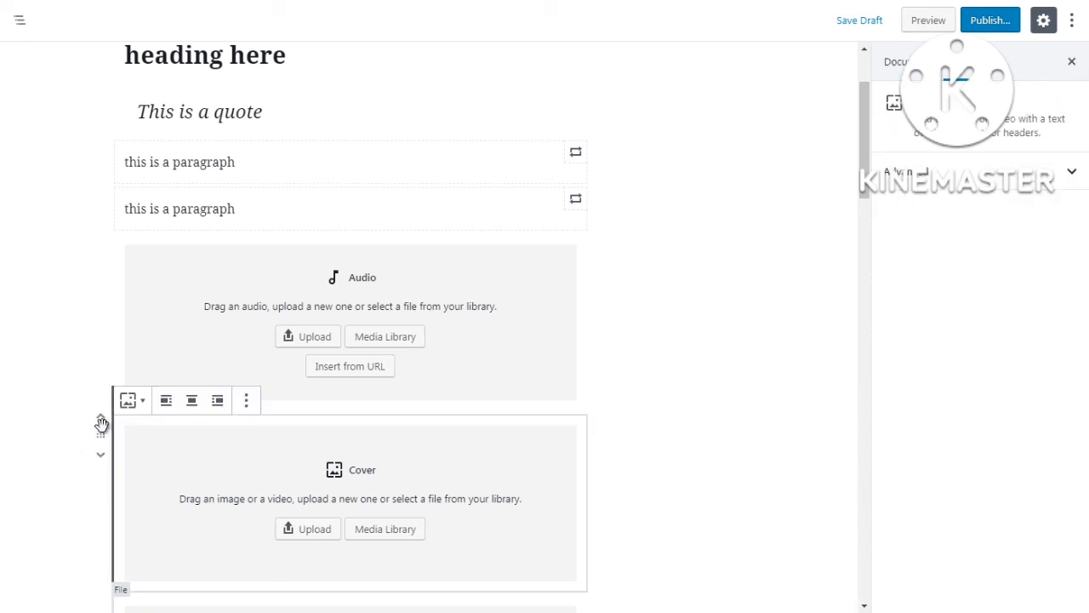
pyautogui.click(101, 423)
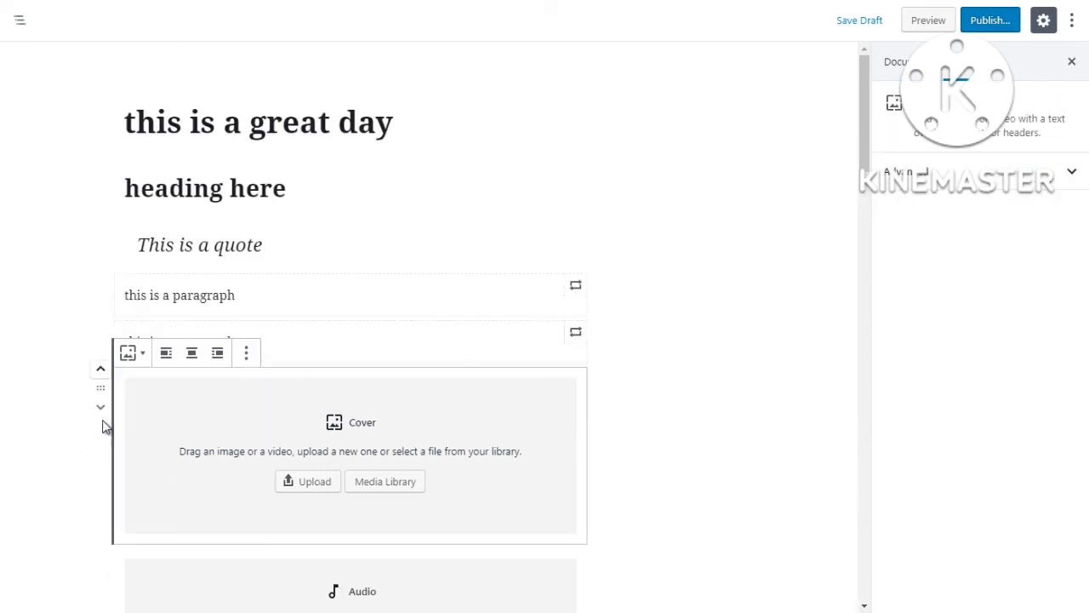
pyautogui.click(99, 374)
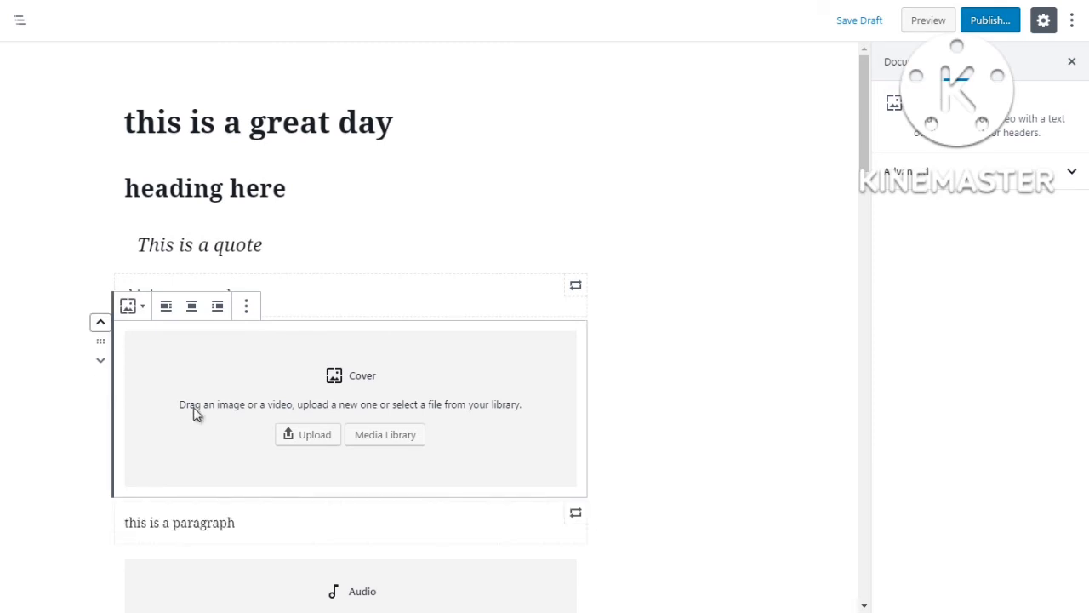
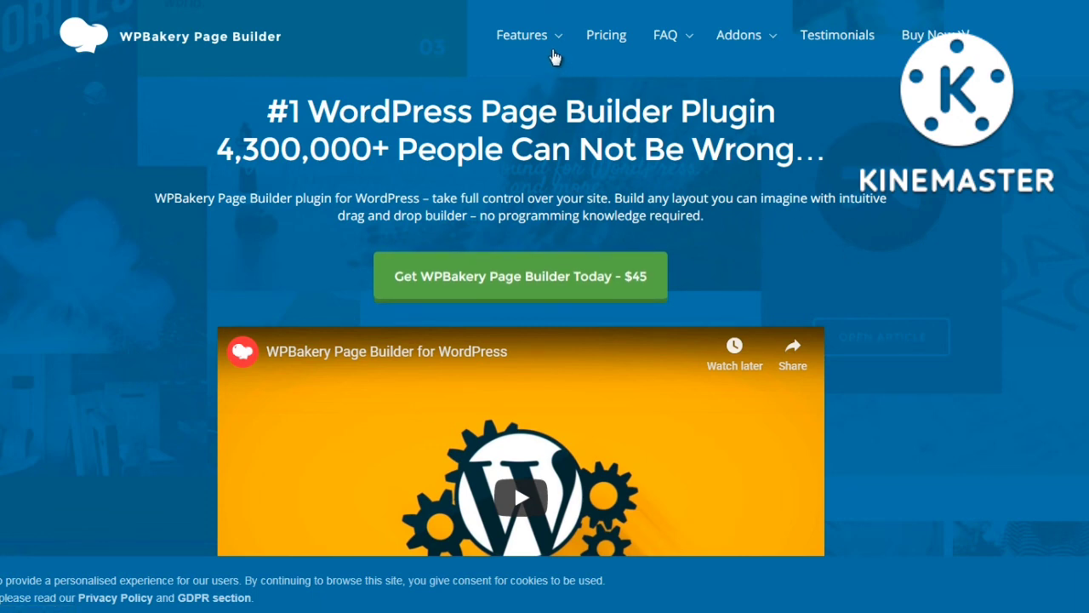
# Examine the WPBakery Page Builder home page's feature sections, from the front-end editor to responsive layouts, and return to its header
pyautogui.scroll(-10, 851, 216)
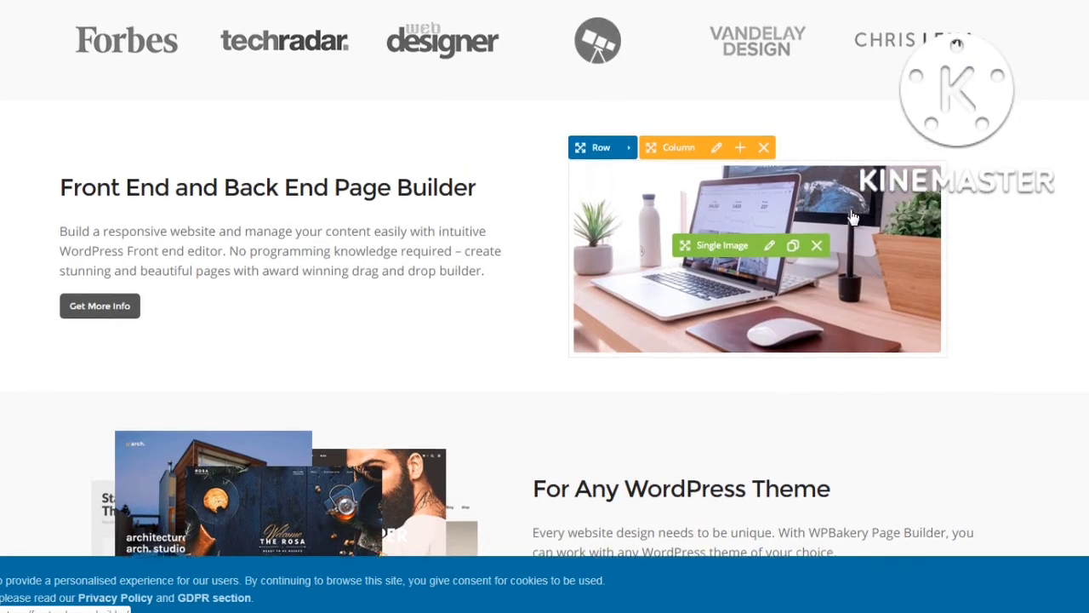
pyautogui.scroll(-2, 853, 217)
pyautogui.scroll(-1, 853, 217)
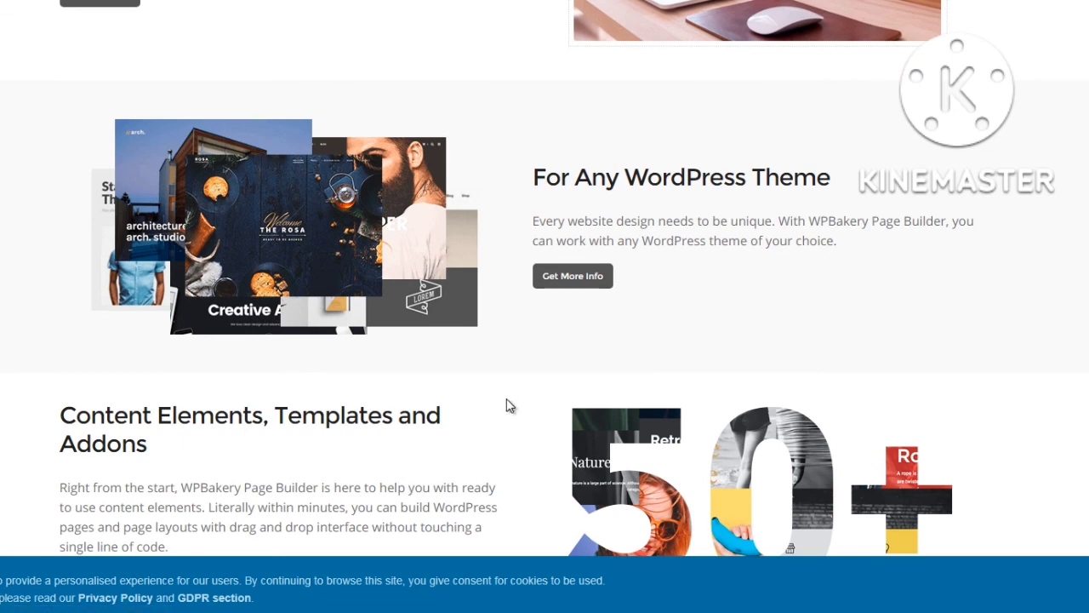
pyautogui.scroll(-3, 507, 400)
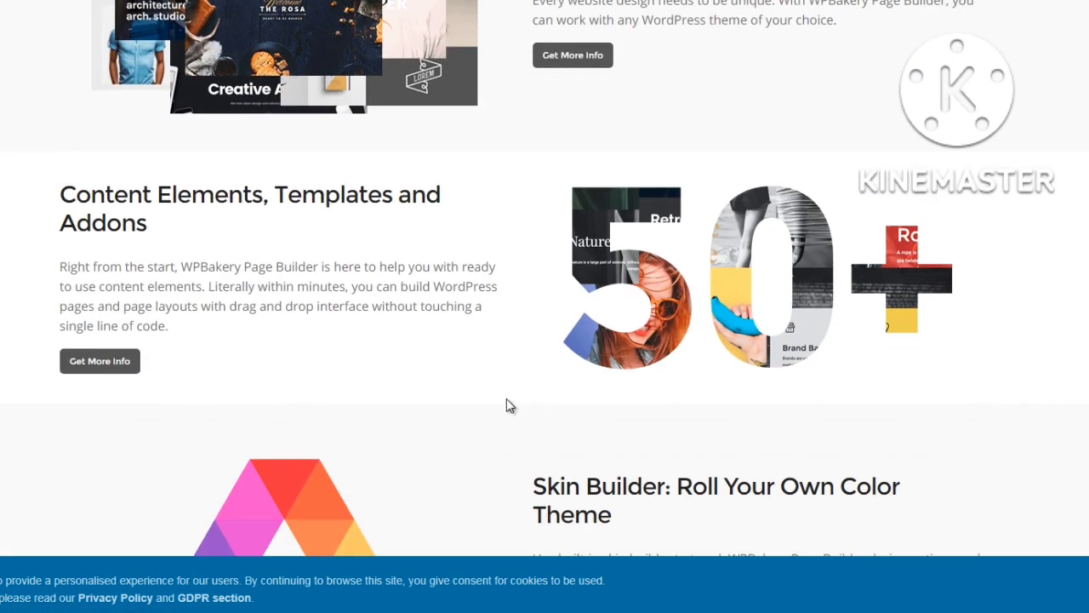
pyautogui.scroll(-3, 507, 406)
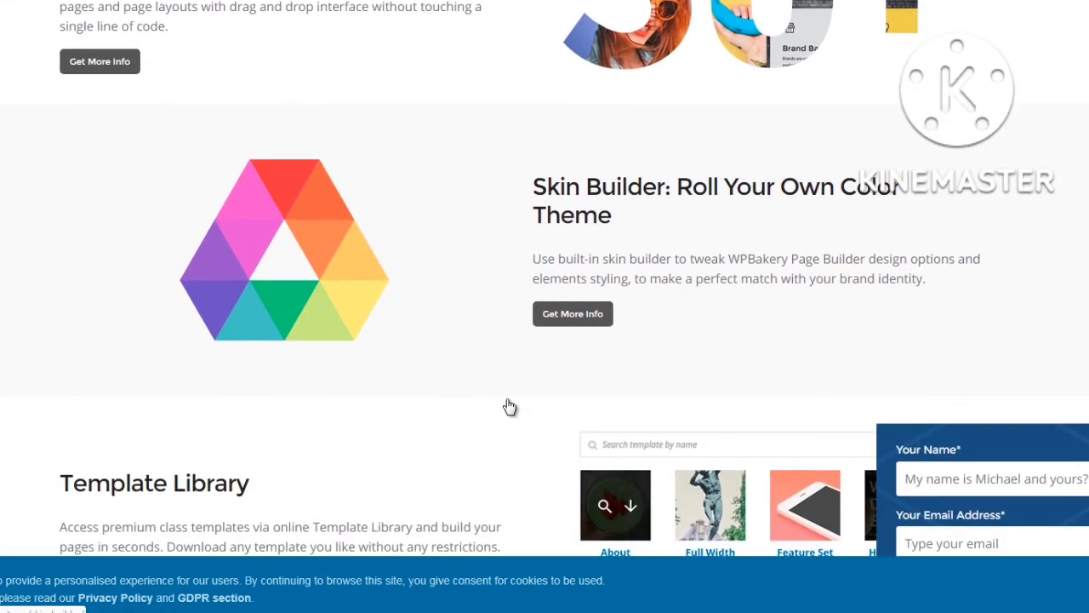
pyautogui.scroll(-3, 509, 407)
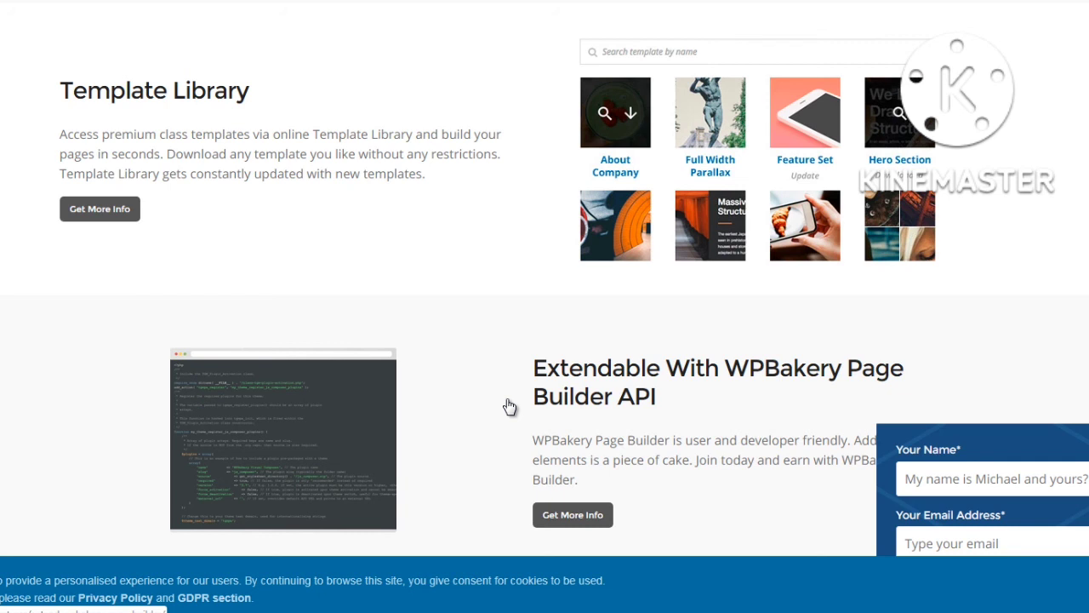
pyautogui.scroll(-1, 509, 407)
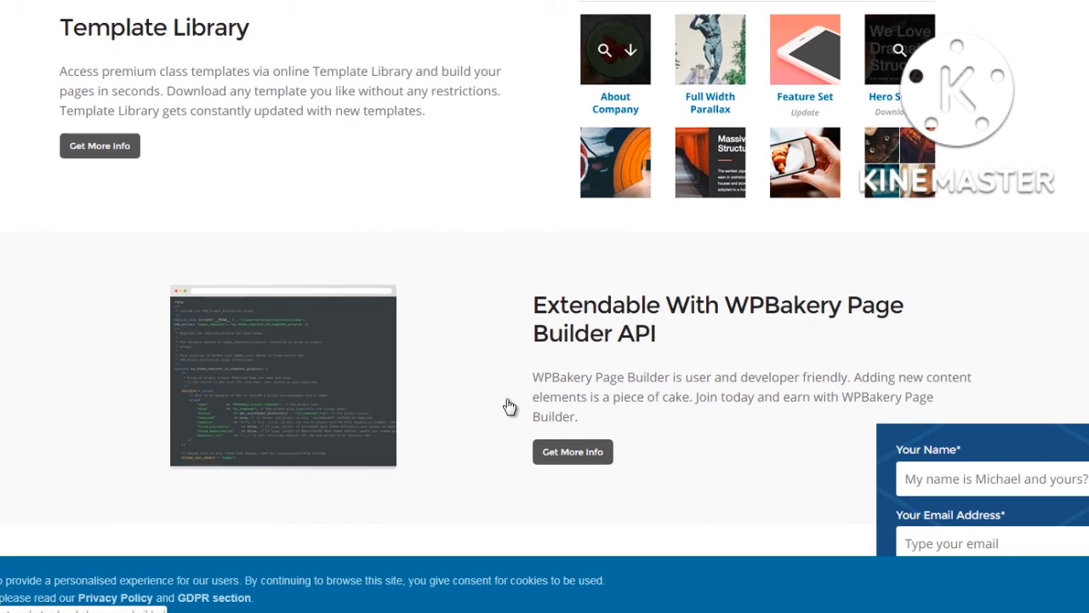
pyautogui.scroll(-5, 510, 407)
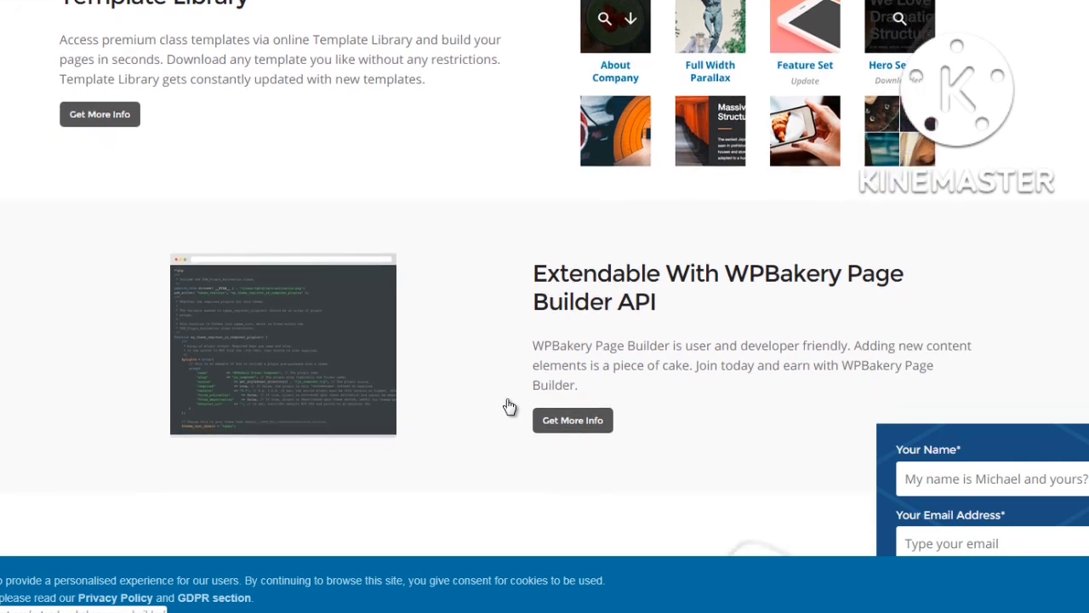
pyautogui.scroll(-4, 509, 407)
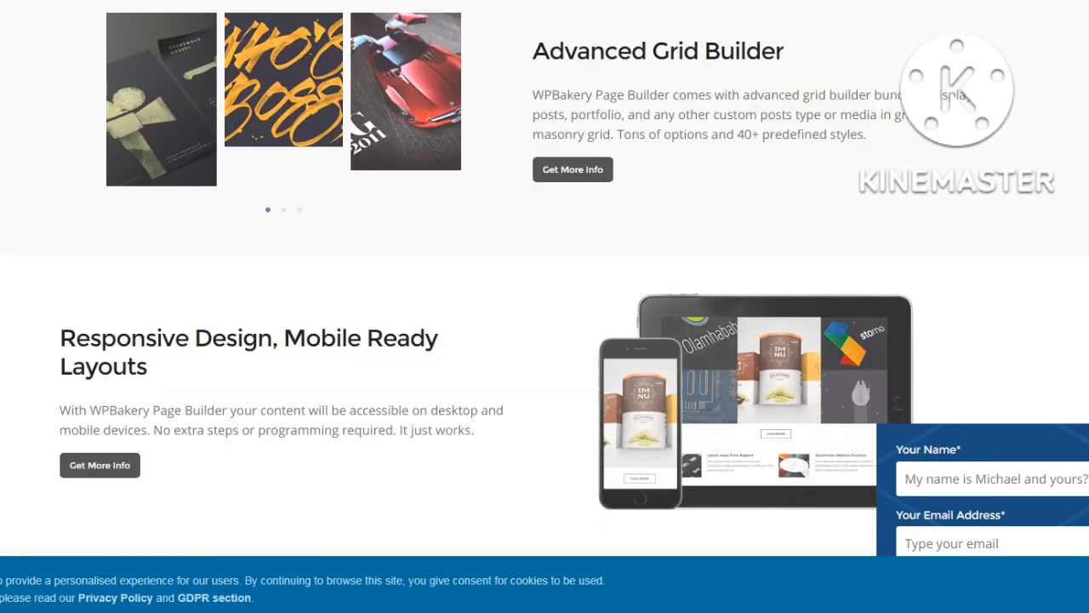
pyautogui.scroll(20, 510, 407)
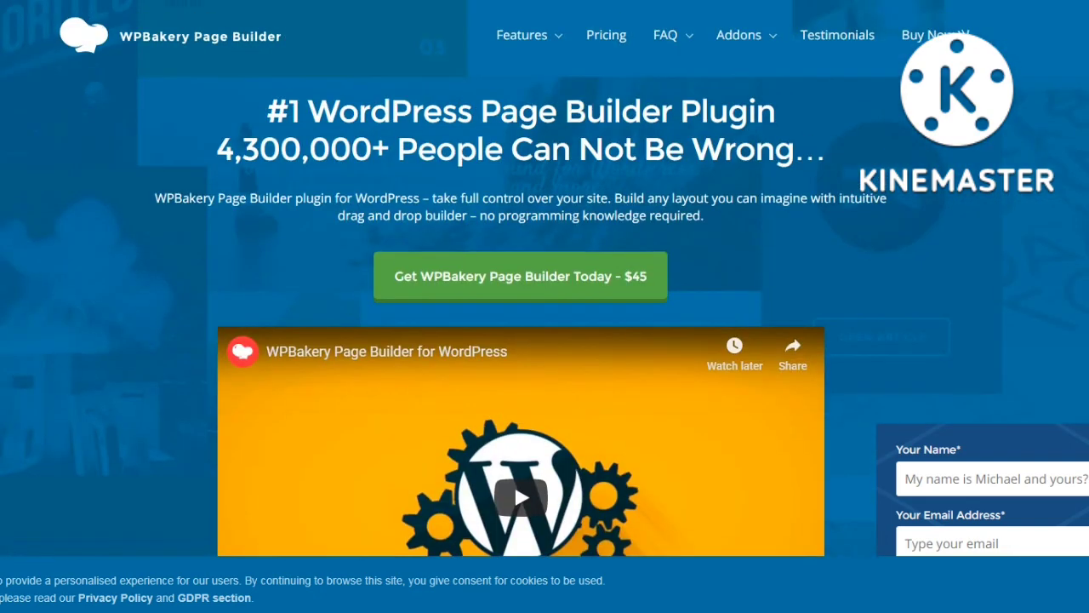
pyautogui.moveTo(565, 30)
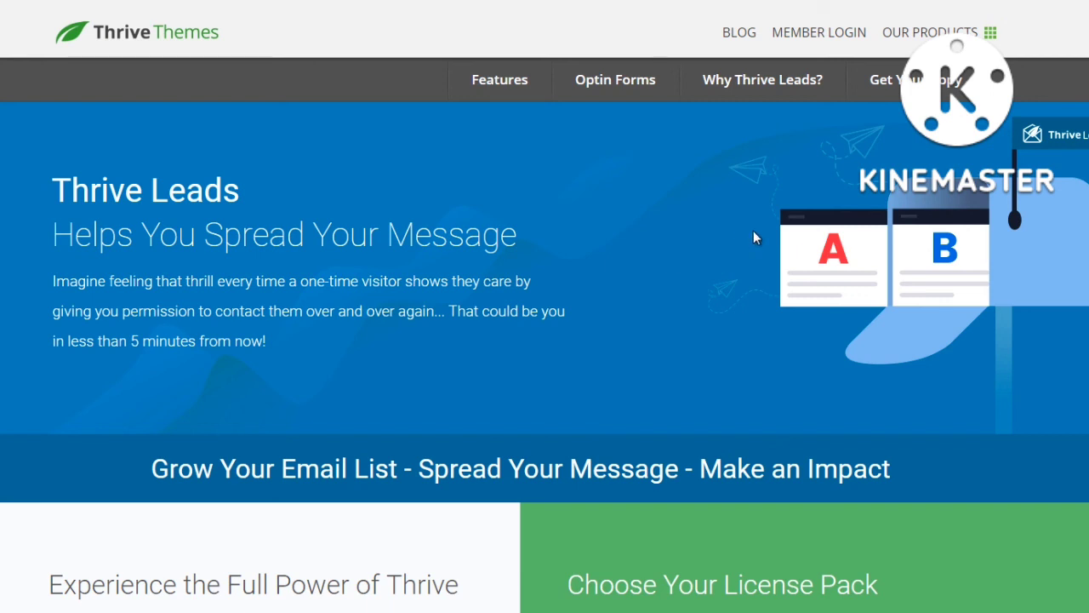
# Examine the Thrive Leads page's plugin features and its license pack pricing
pyautogui.moveTo(753, 230); pyautogui.dragTo(815, 211)
pyautogui.scroll(-5, 545, 307)
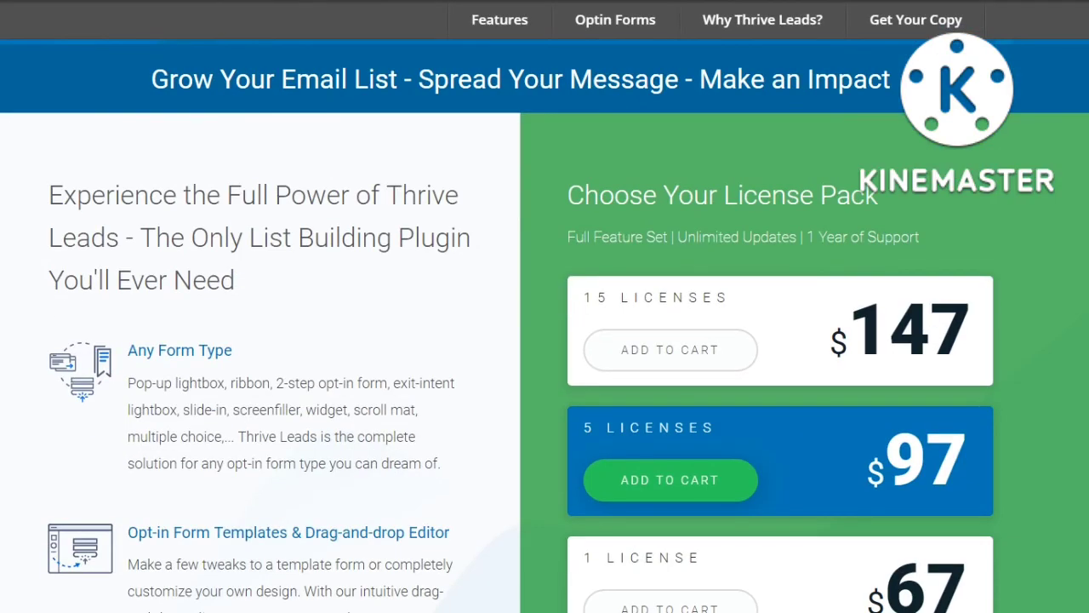
pyautogui.scroll(-1, 545, 306)
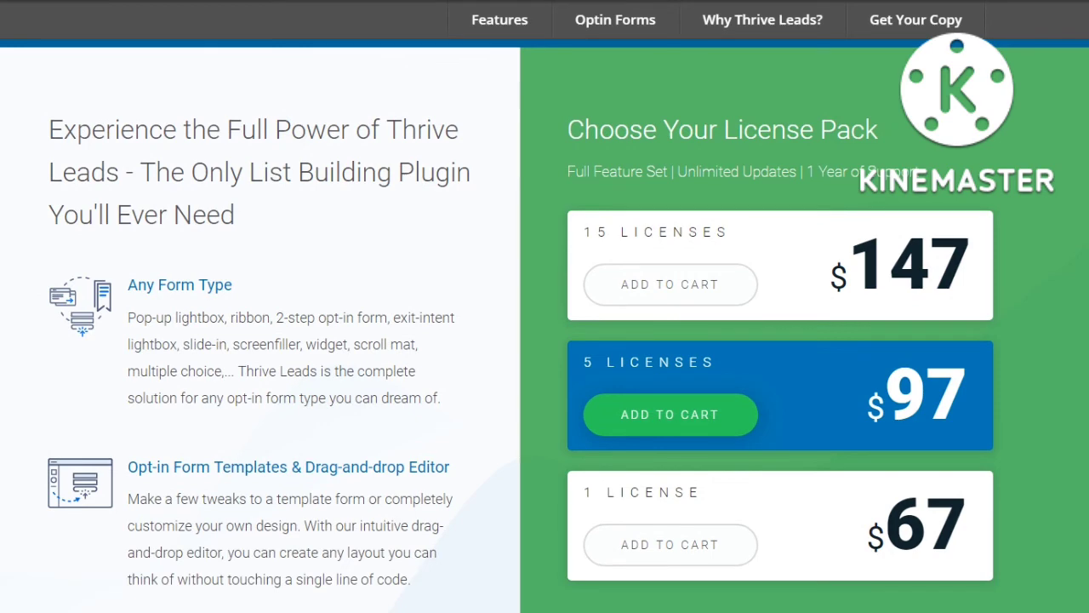
pyautogui.scroll(-2, 544, 306)
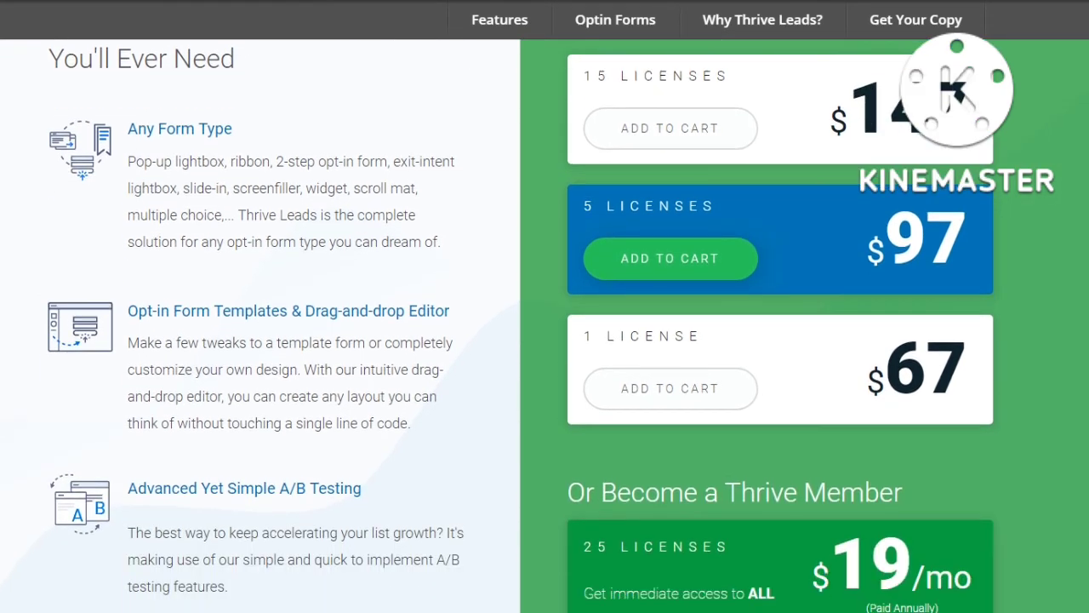
pyautogui.scroll(-1, 545, 323)
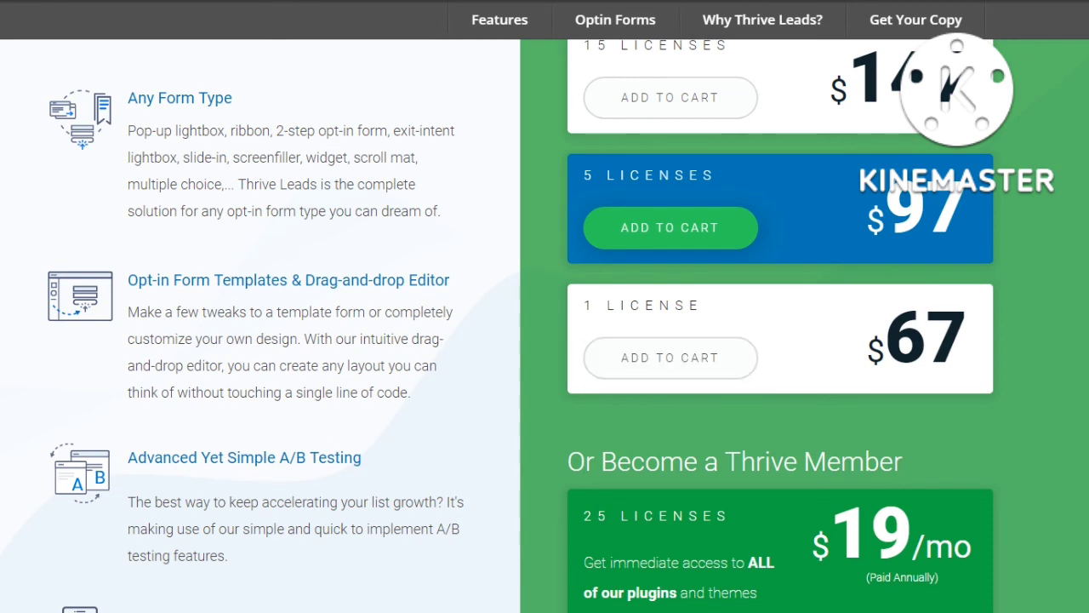
# Examine the Thrive Leads page's satisfaction agreement, testimonials, FAQ and full feature list, and return to its license packs
pyautogui.scroll(-6, 545, 323)
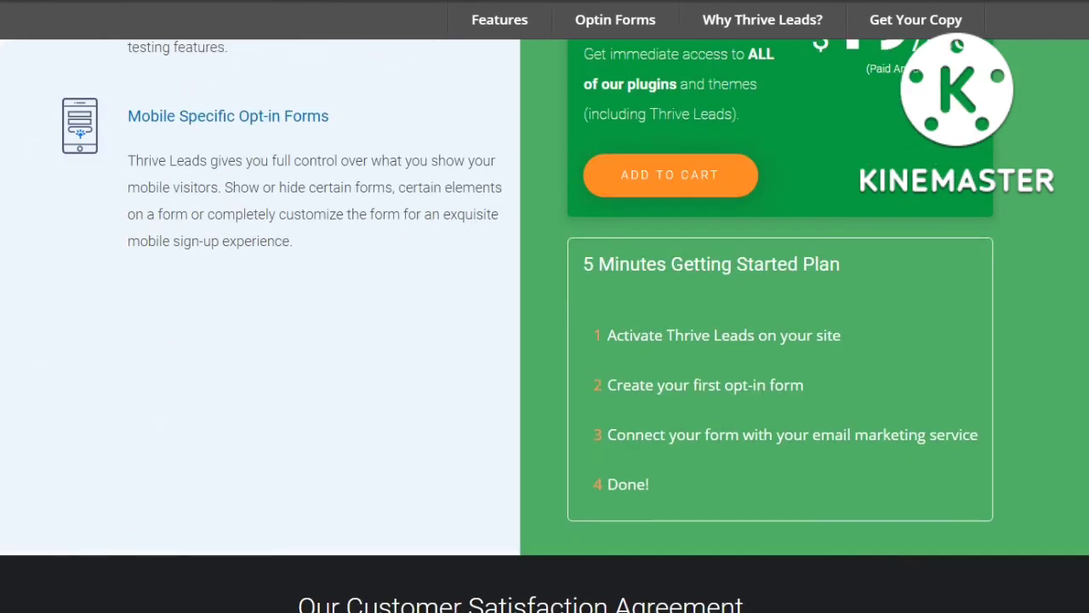
pyautogui.scroll(-2, 545, 323)
pyautogui.scroll(-1, 545, 323)
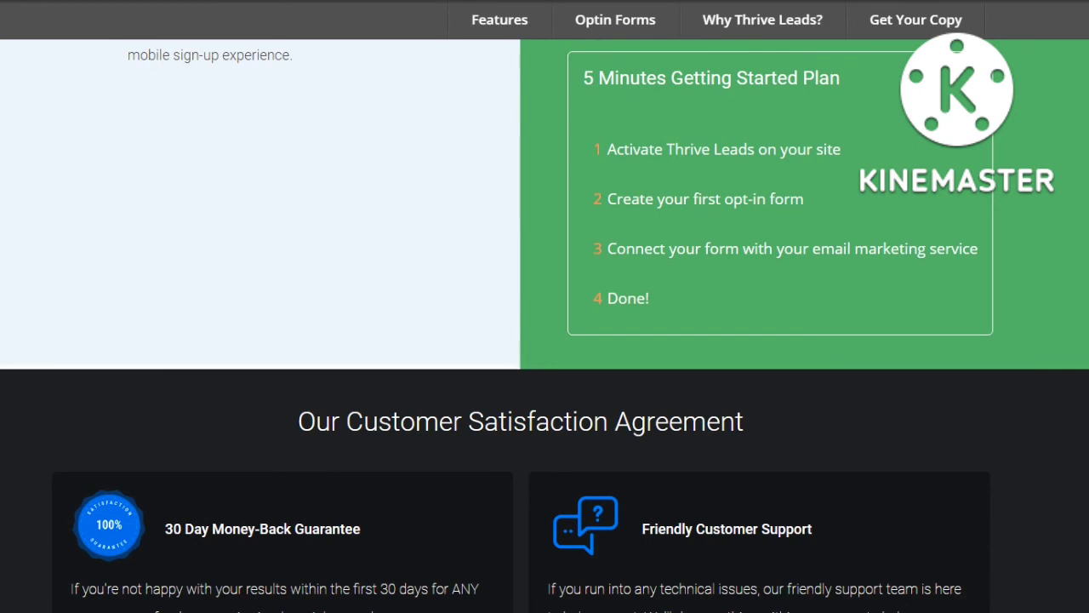
pyautogui.scroll(-4, 545, 324)
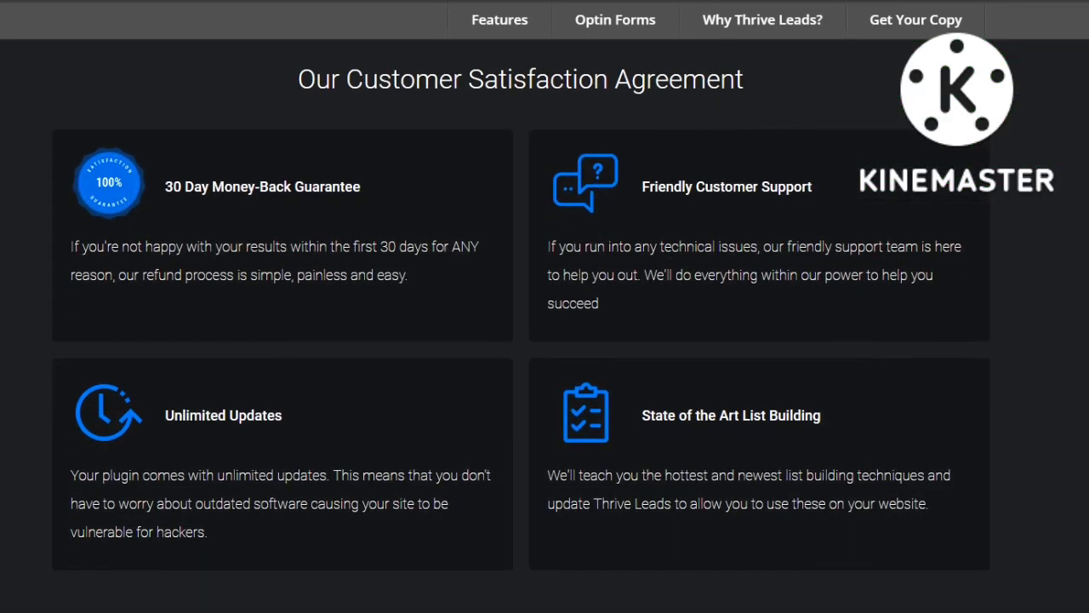
pyautogui.scroll(-6, 545, 323)
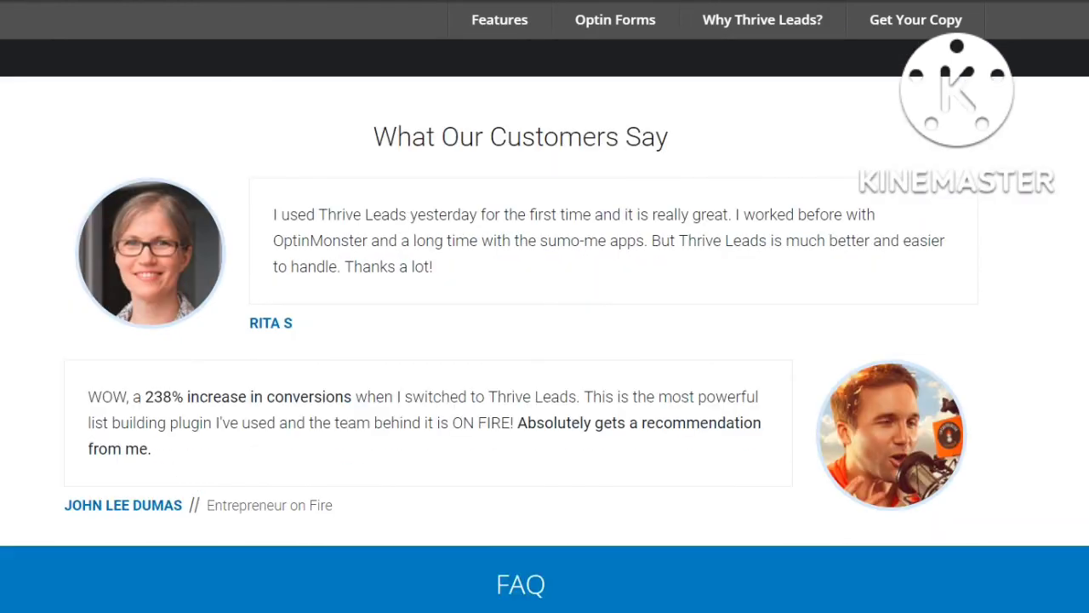
pyautogui.scroll(-5, 545, 324)
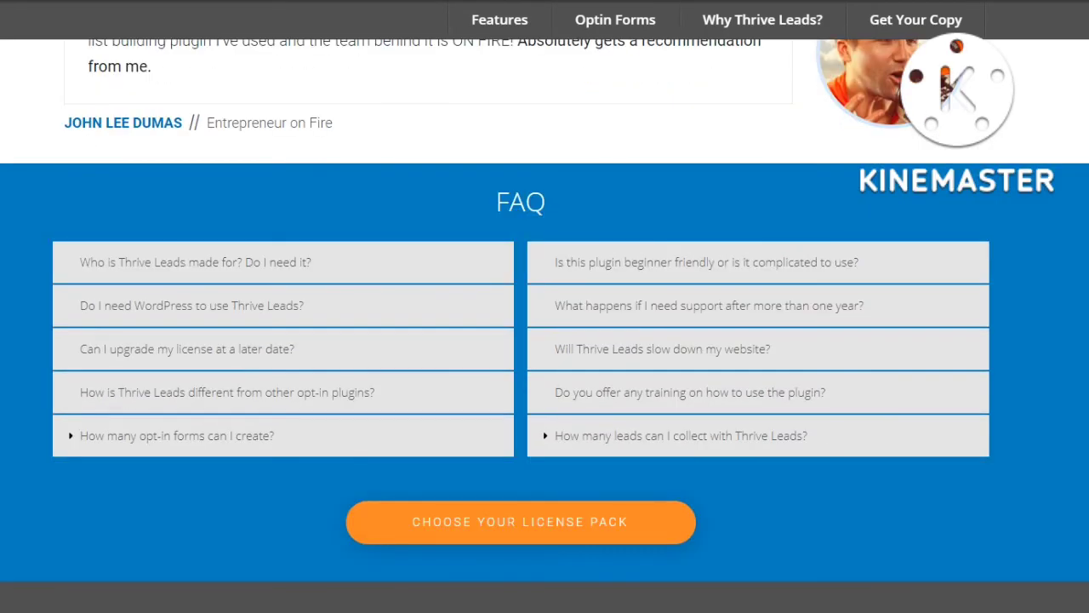
pyautogui.scroll(-6, 544, 323)
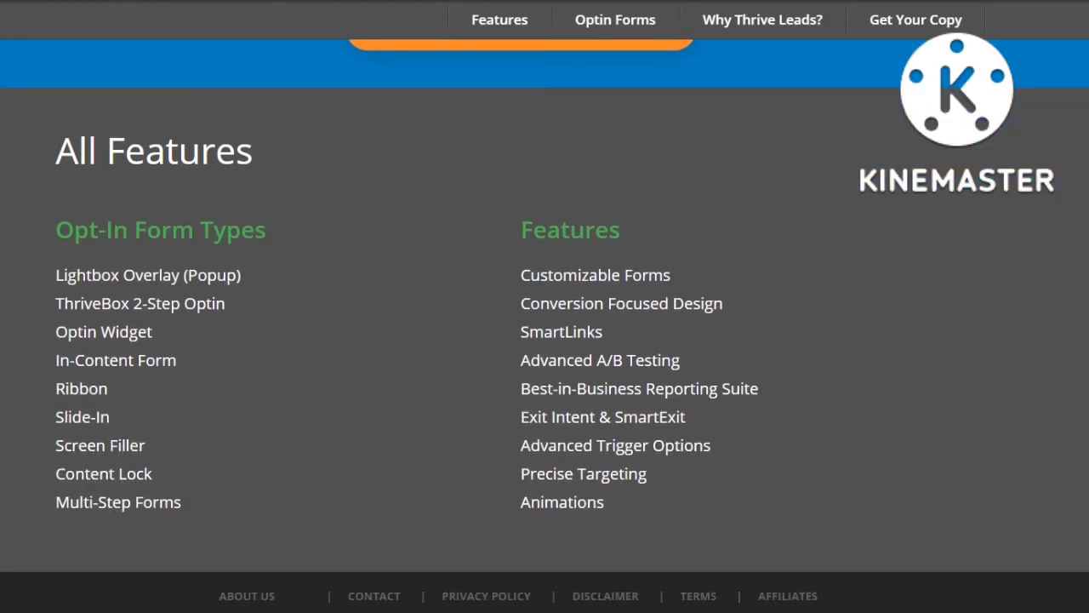
pyautogui.scroll(20, 544, 324)
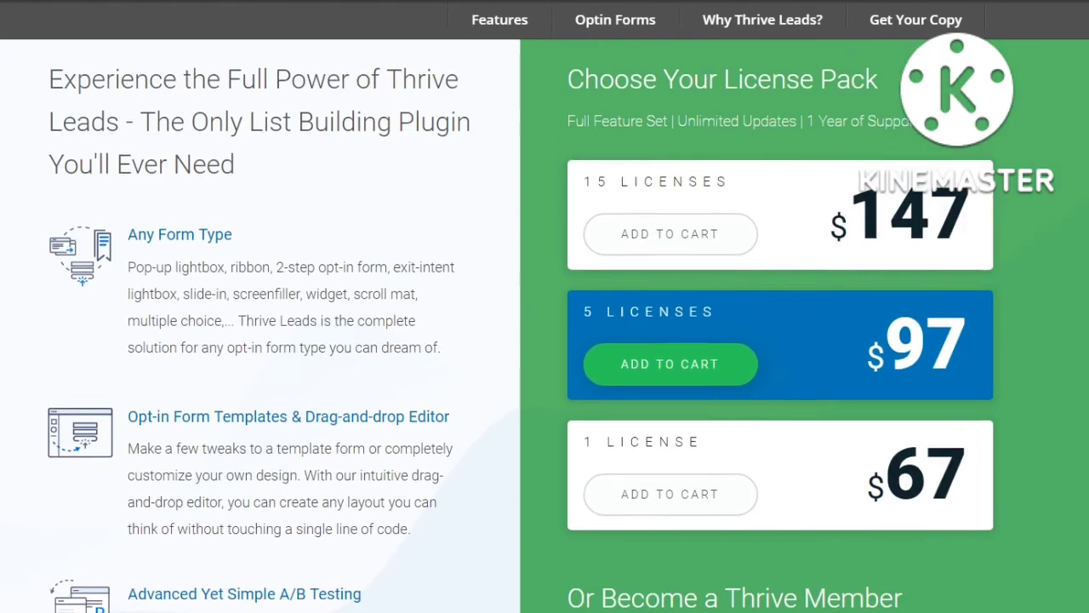
pyautogui.scroll(-3, 544, 323)
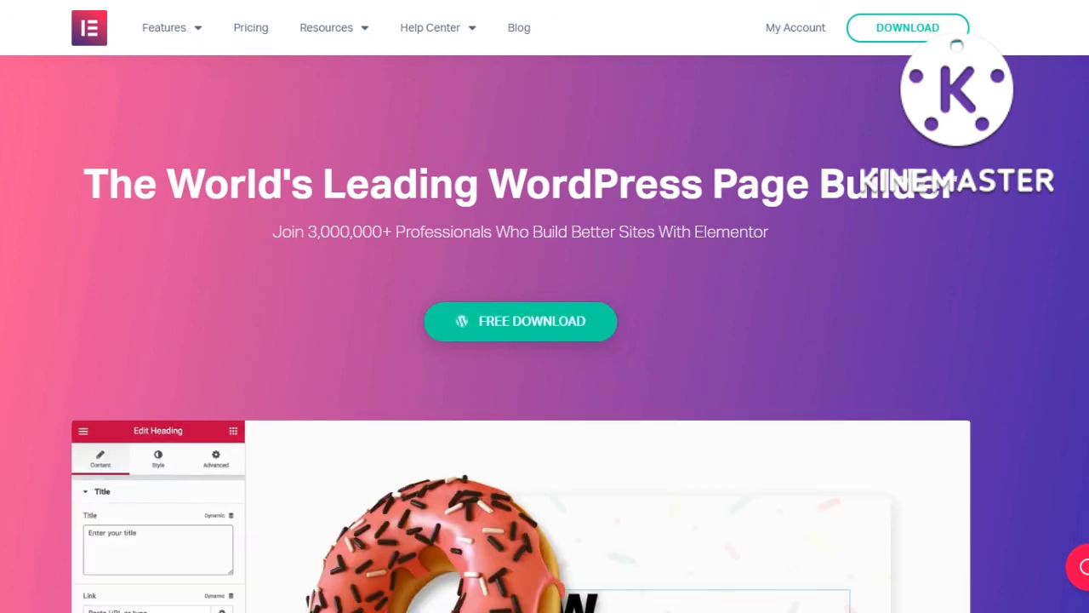
# Examine the Elementor home page's animated editor demo and the feature highlights below it
pyautogui.scroll(-2, 672, 235)
pyautogui.scroll(-3, 545, 341)
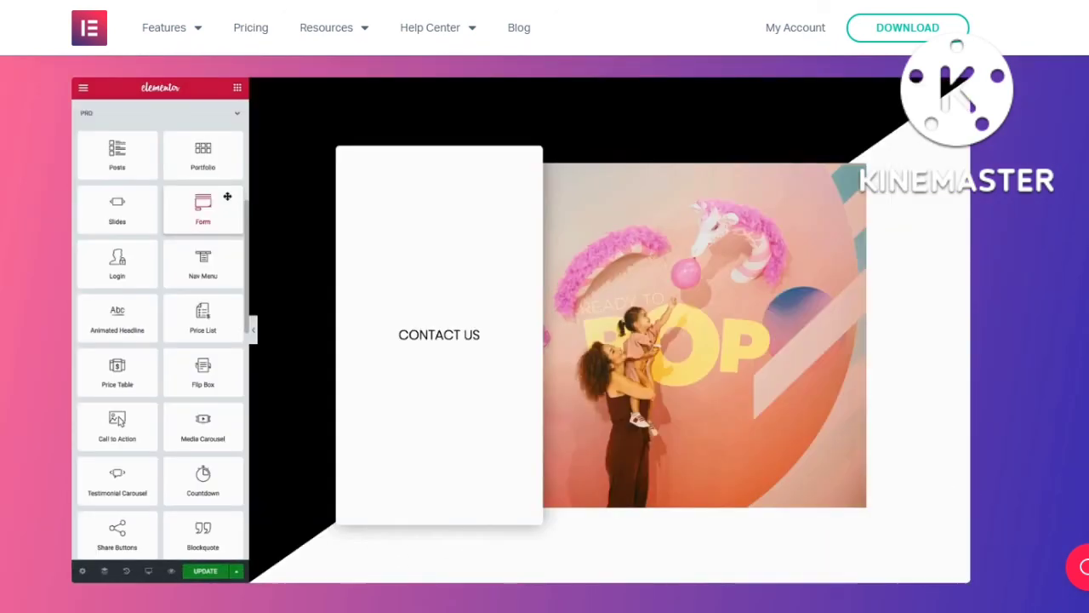
pyautogui.moveTo(226, 194); pyautogui.dragTo(457, 350)
pyautogui.click(216, 399)
pyautogui.click(142, 301)
pyautogui.click(216, 301)
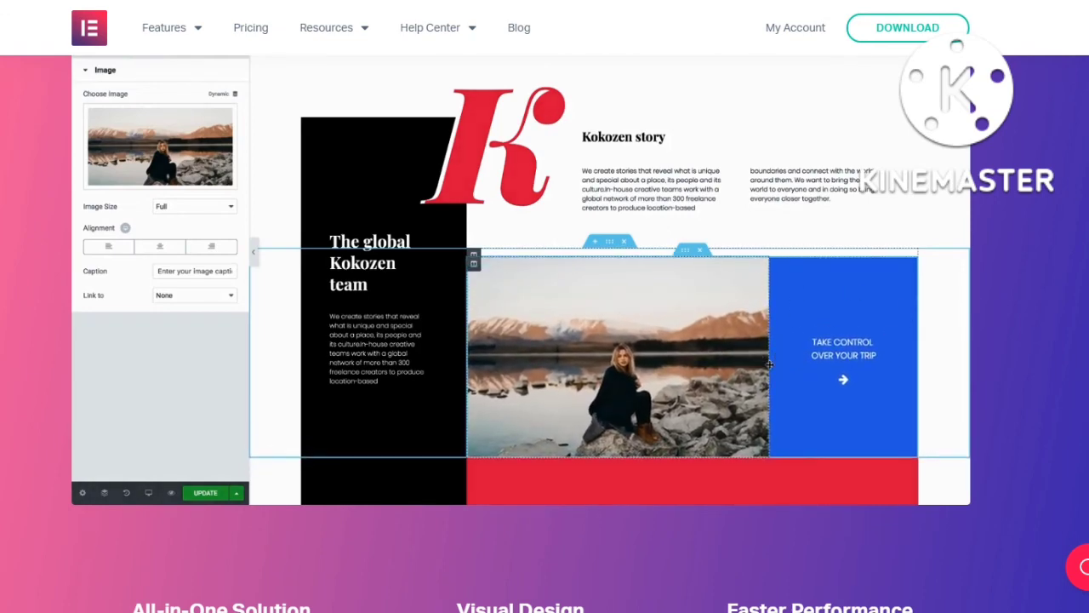
pyautogui.scroll(-5, 544, 341)
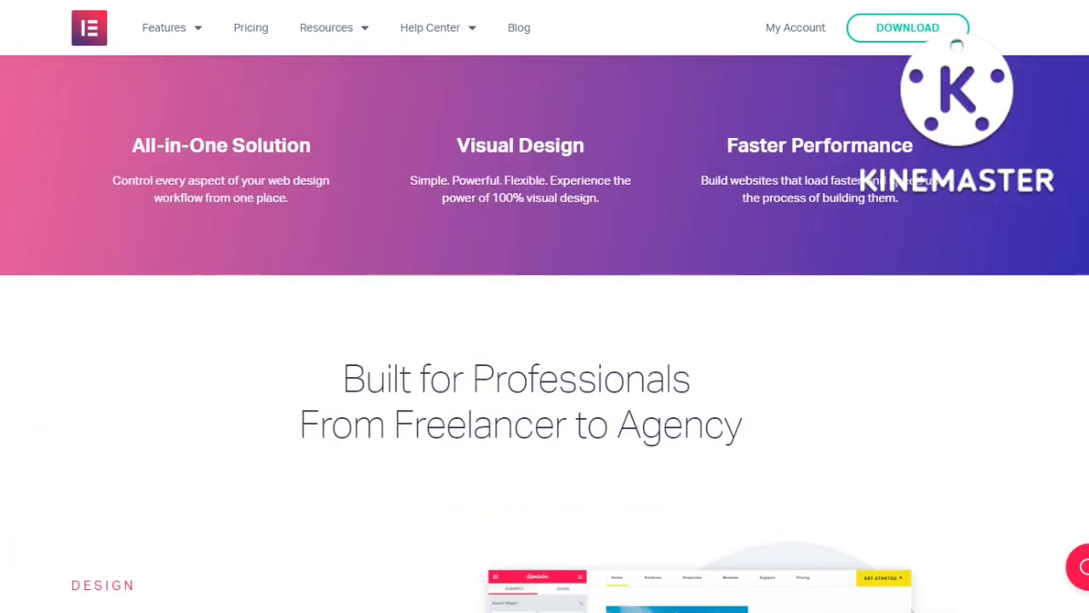
# Examine Elementor's design, marketing and development sections, its widget showcase and its user reviews
pyautogui.scroll(-3, 544, 340)
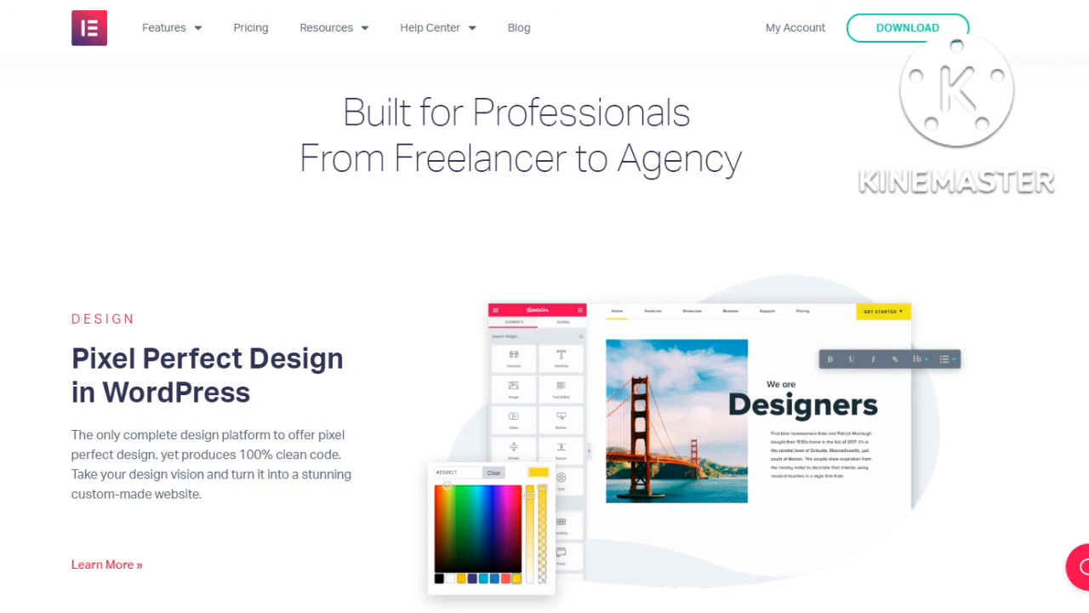
pyautogui.scroll(-8, 545, 340)
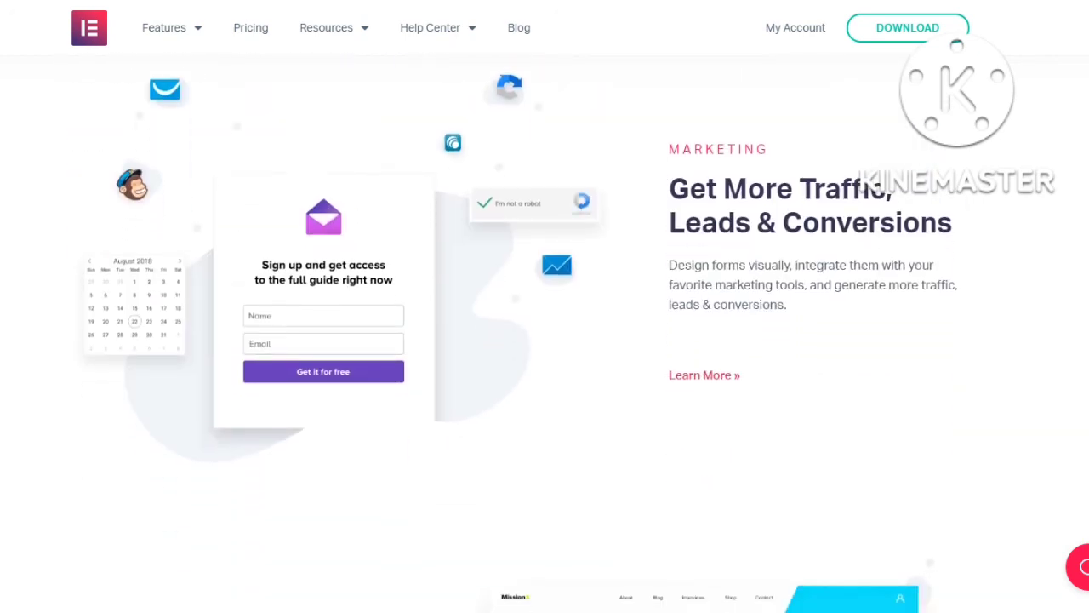
pyautogui.scroll(-1, 545, 341)
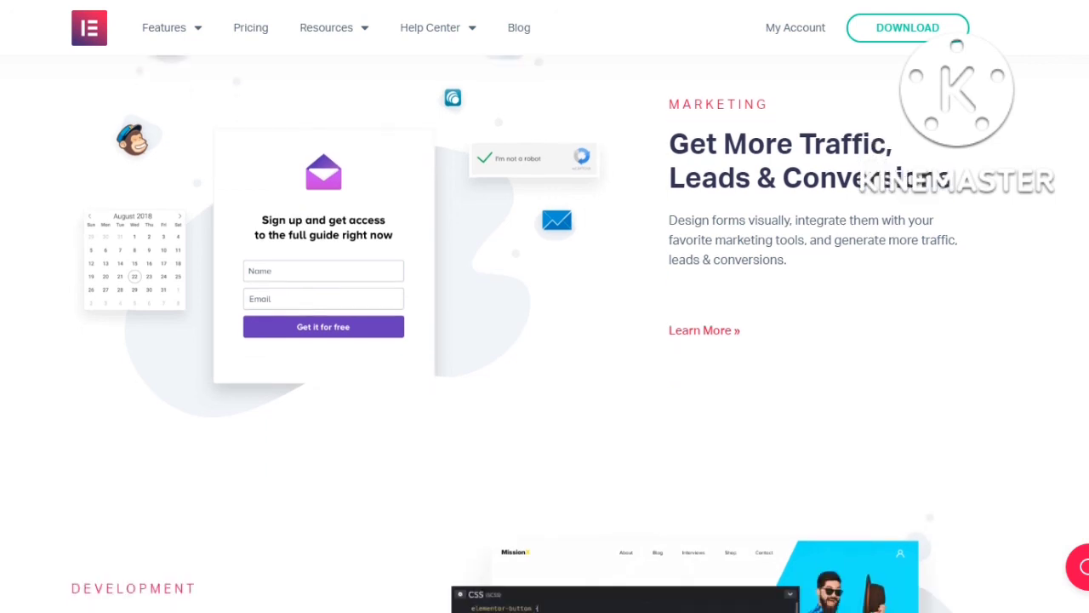
pyautogui.scroll(1, 544, 341)
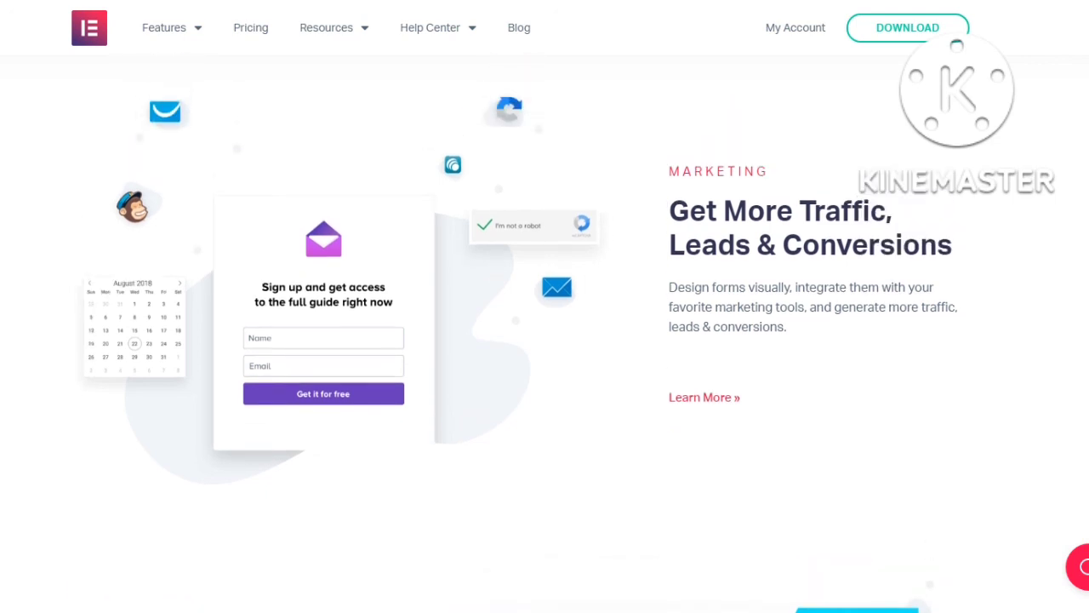
pyautogui.scroll(-5, 545, 340)
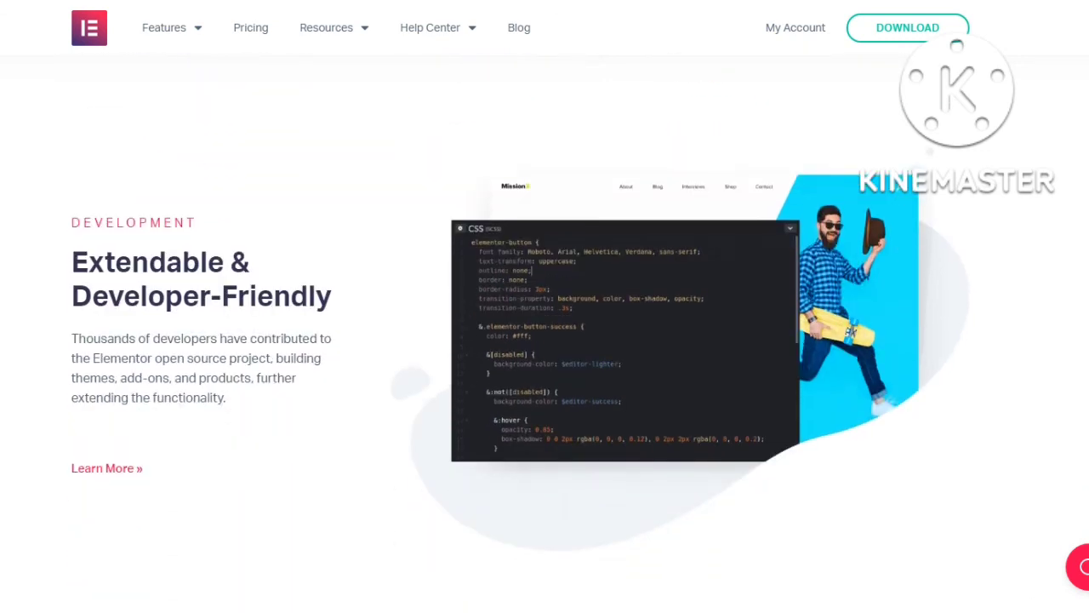
pyautogui.scroll(-1, 545, 340)
pyautogui.scroll(-4, 545, 340)
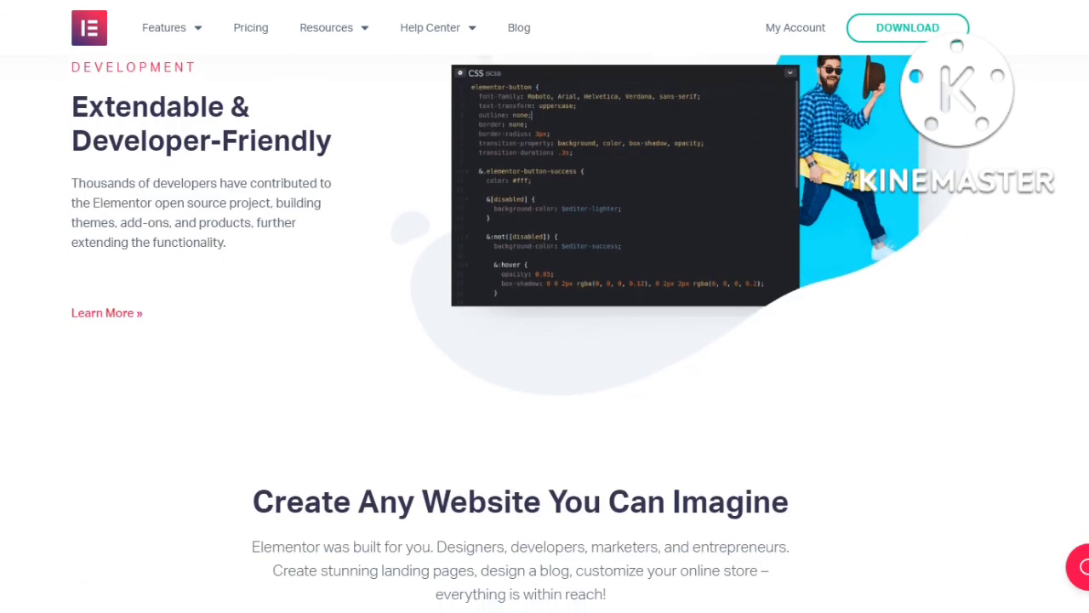
pyautogui.scroll(-5, 109, 369)
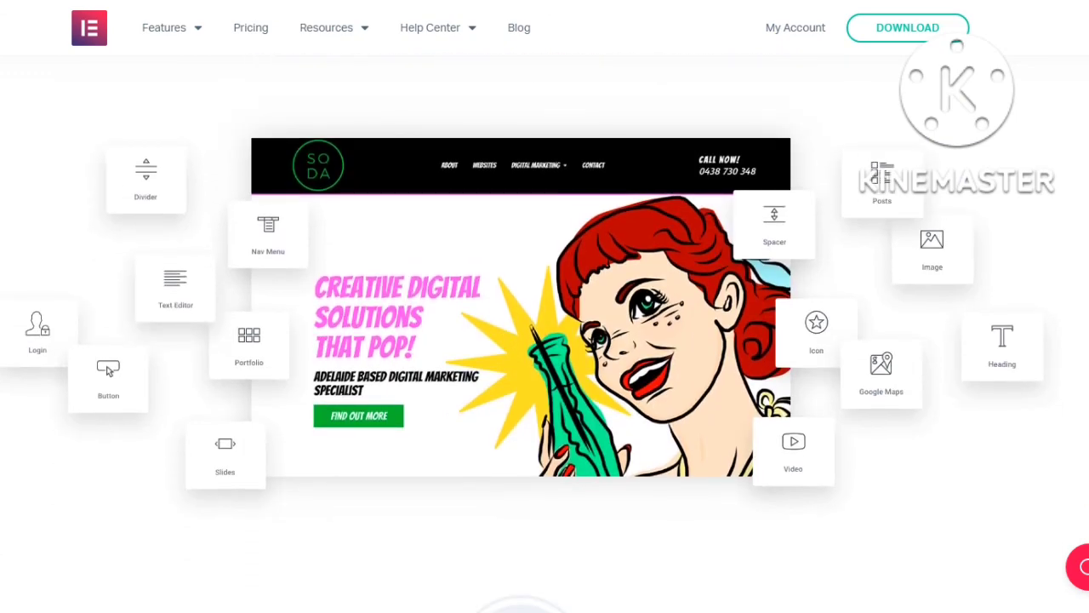
pyautogui.scroll(-10, 109, 369)
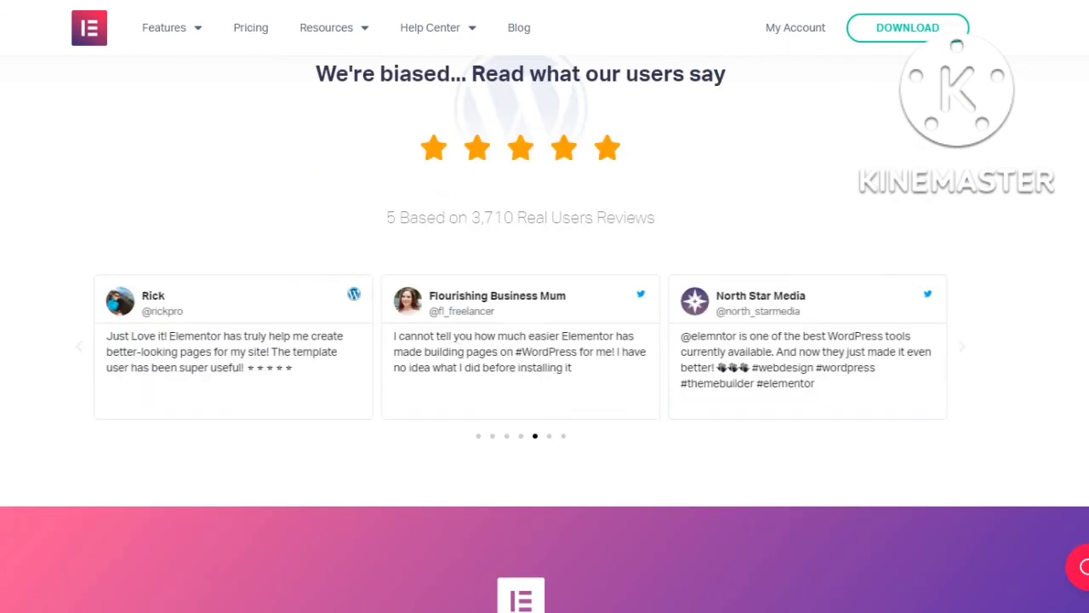
pyautogui.scroll(-10, 545, 334)
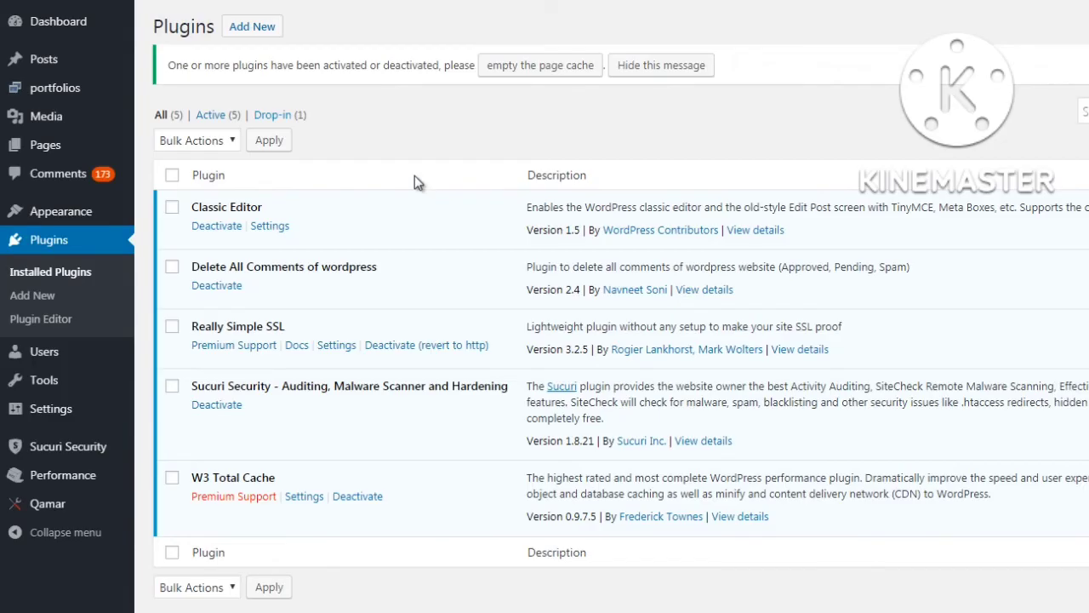
# Deactivate the Classic Editor plugin in WordPress and search the plugin directory for Elementor
pyautogui.click(215, 226)
pyautogui.click(248, 30)
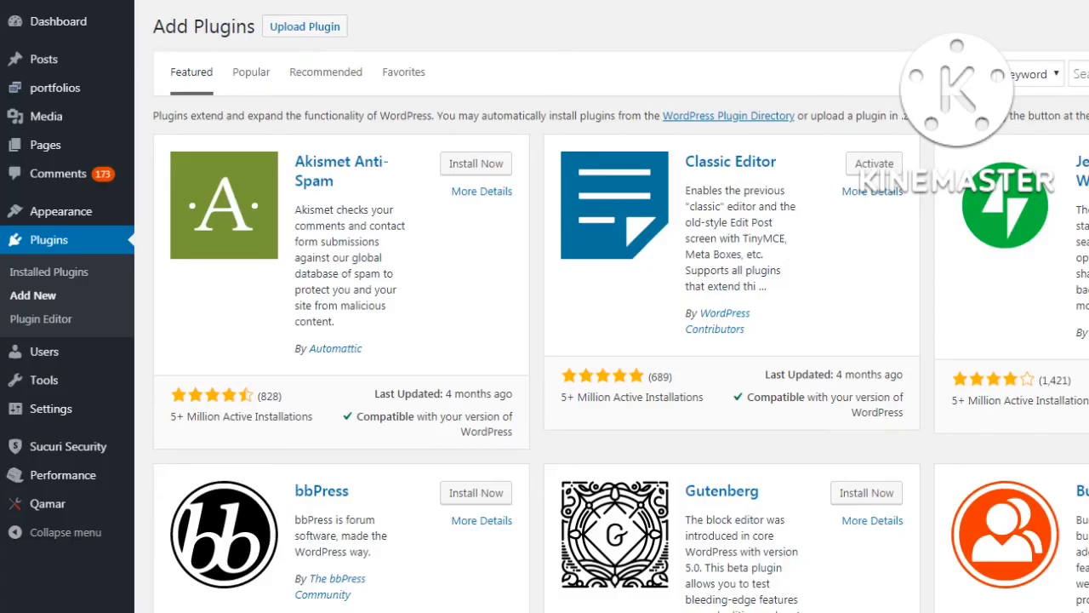
pyautogui.click(1080, 74)
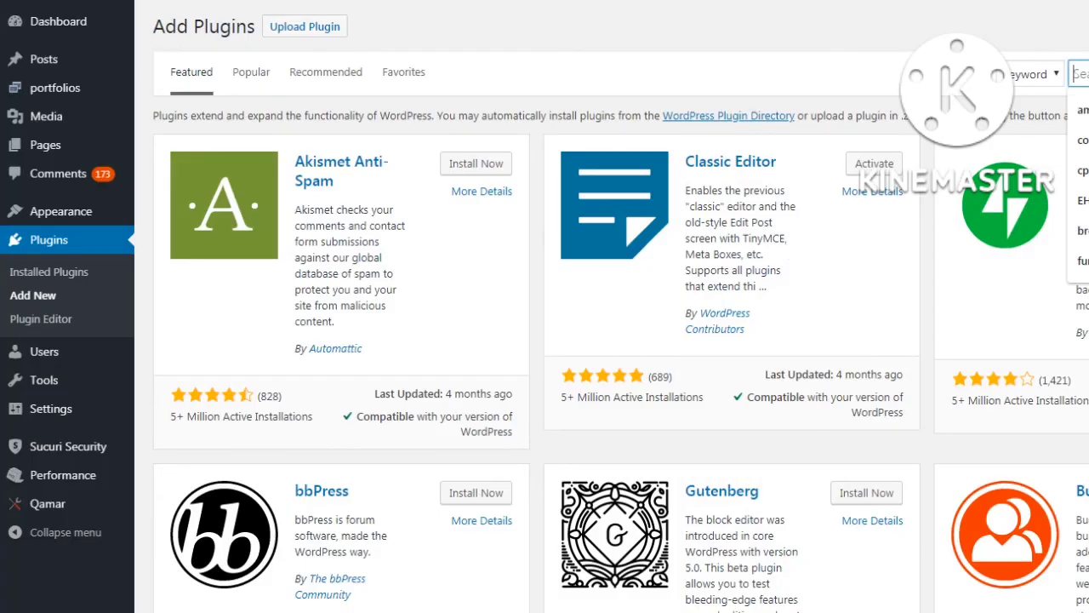
pyautogui.write('ele')
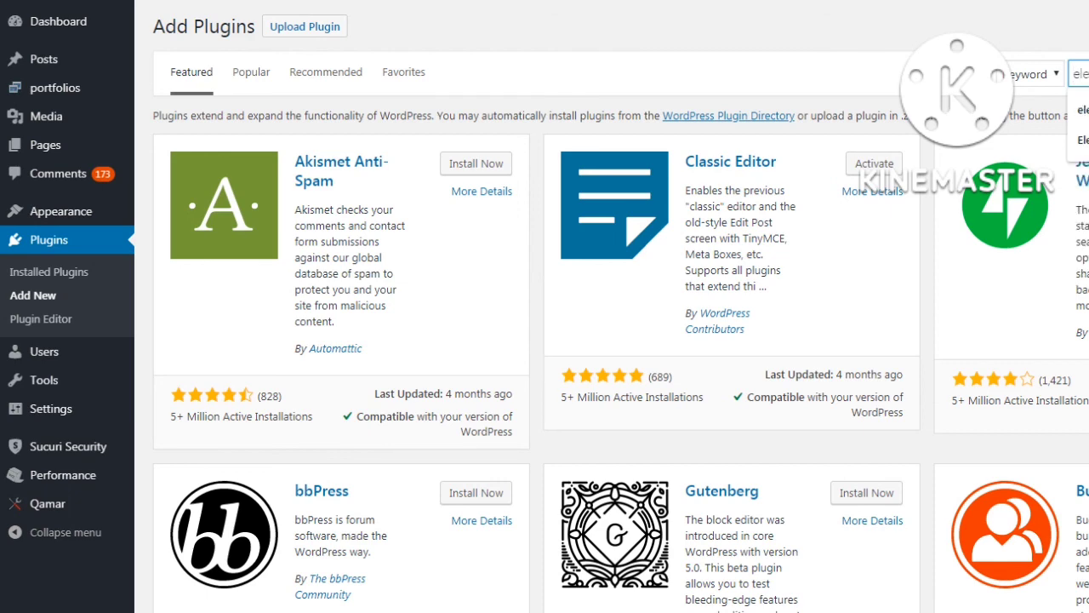
pyautogui.press('Return')
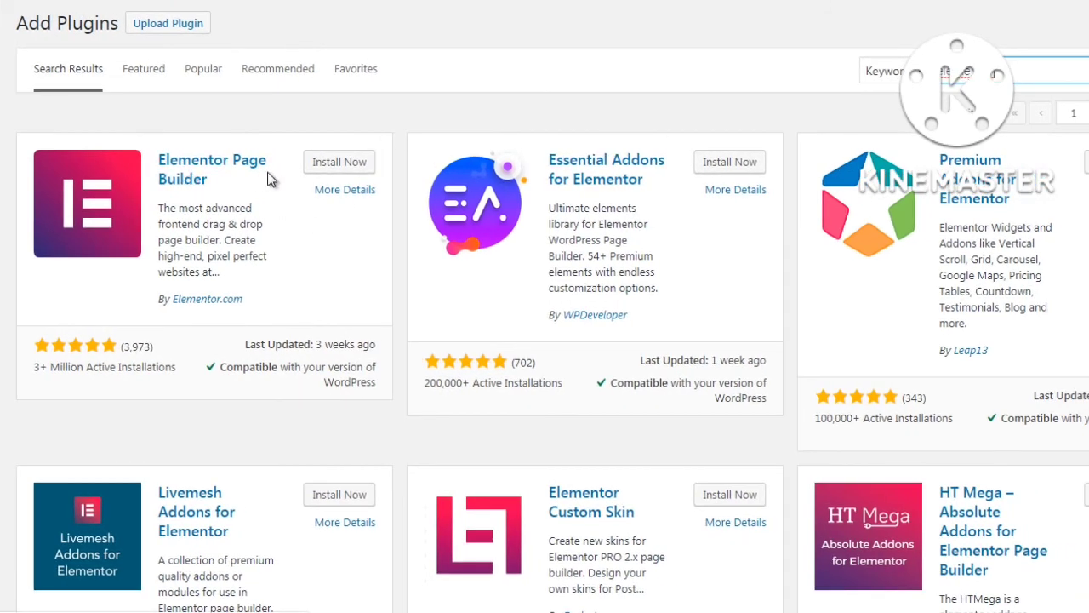
# Install and activate the Elementor Page Builder plugin, and create a first page from its welcome screen
pyautogui.click(324, 162)
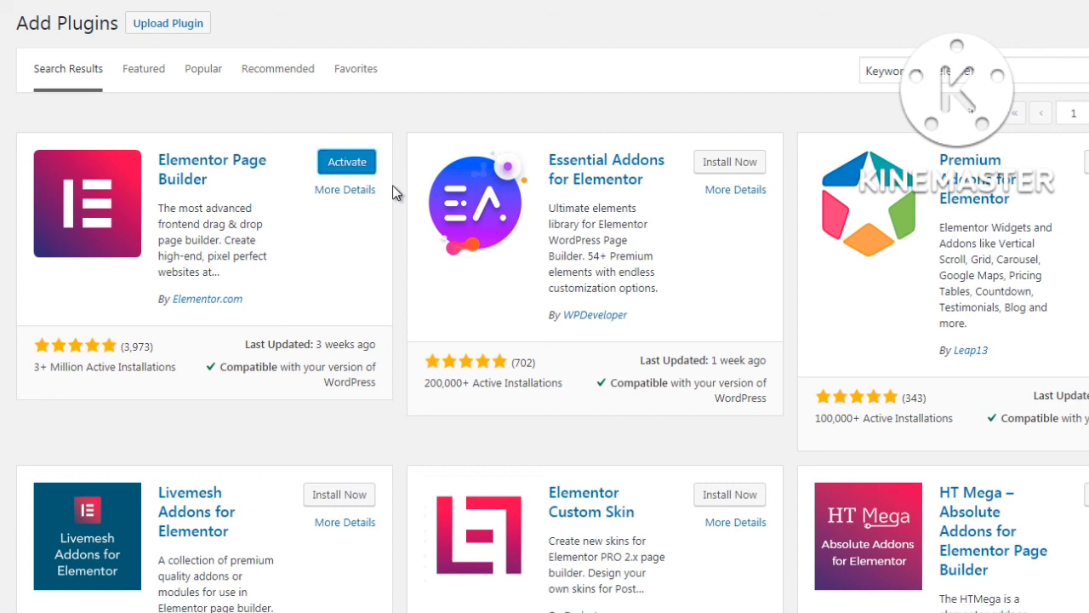
pyautogui.click(364, 166)
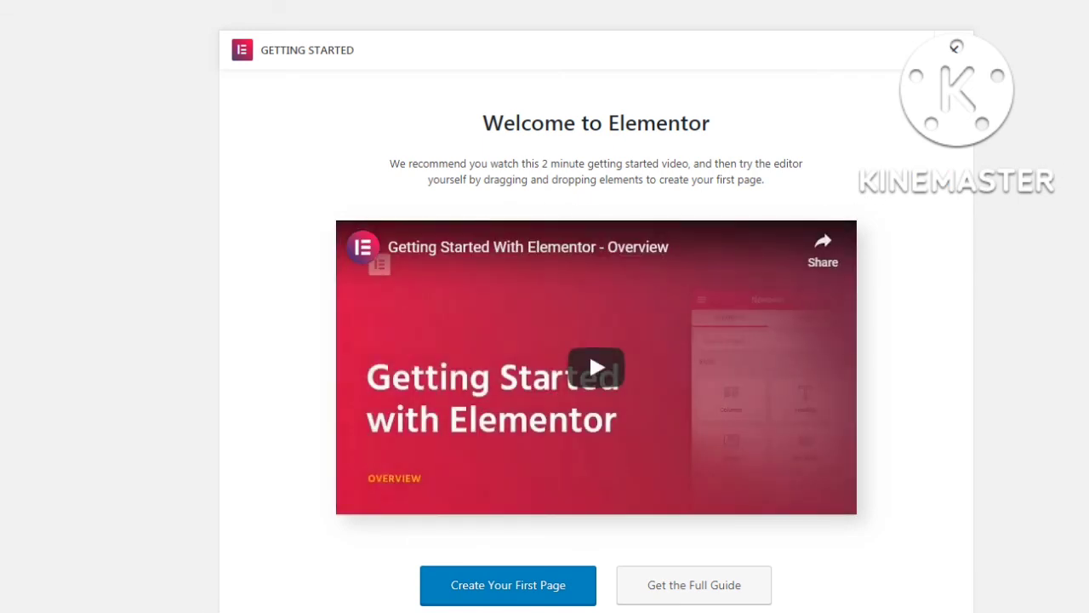
pyautogui.scroll(-2, 596, 341)
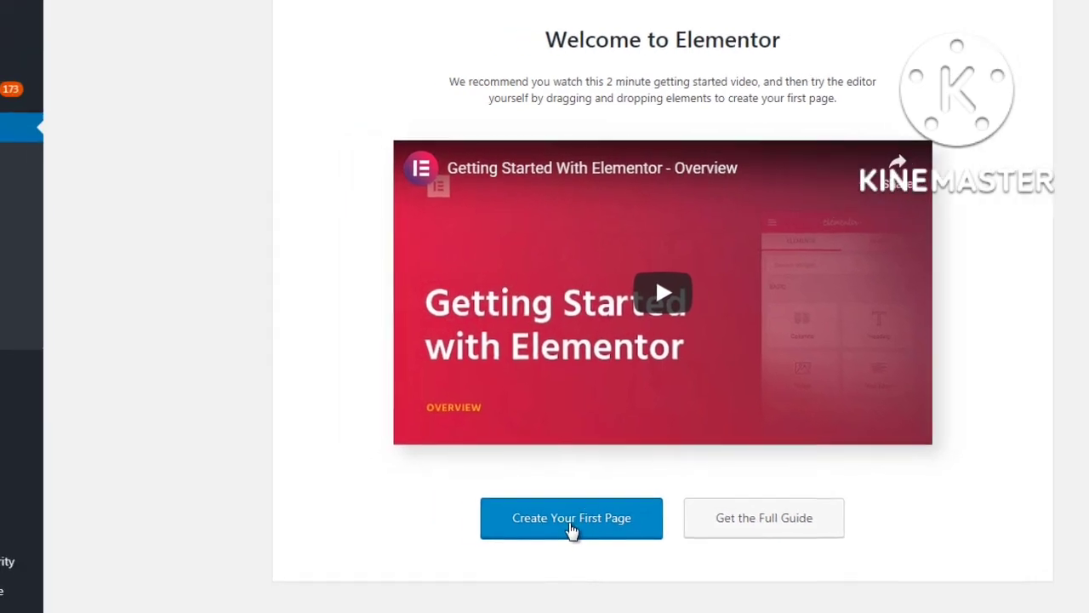
pyautogui.click(571, 523)
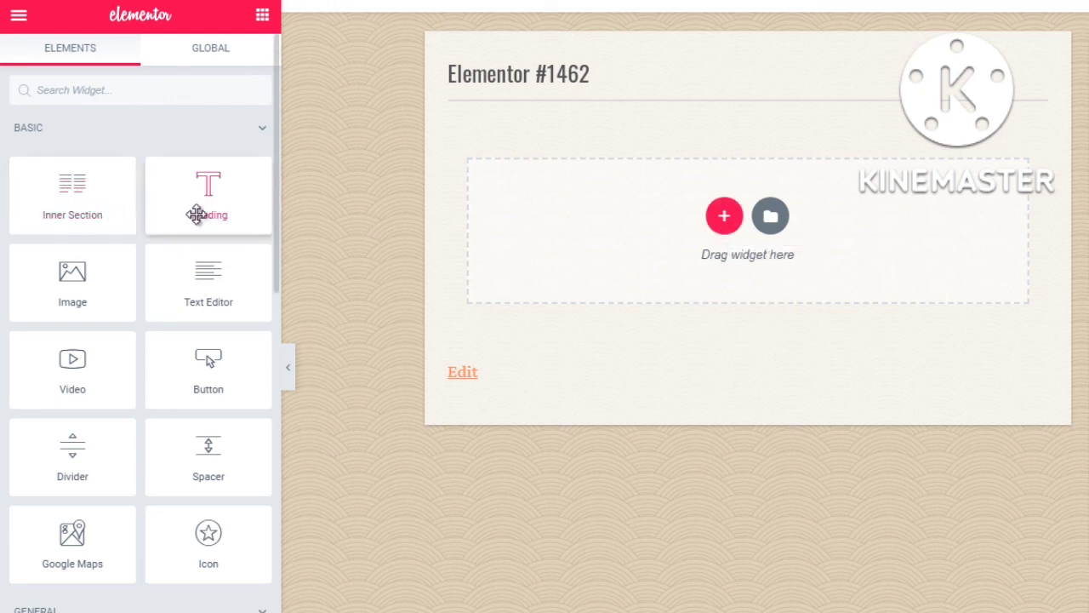
# Browse the Basic and General widgets, and add a Progress Bar widget to the empty page
pyautogui.moveTo(276, 236); pyautogui.dragTo(274, 264)
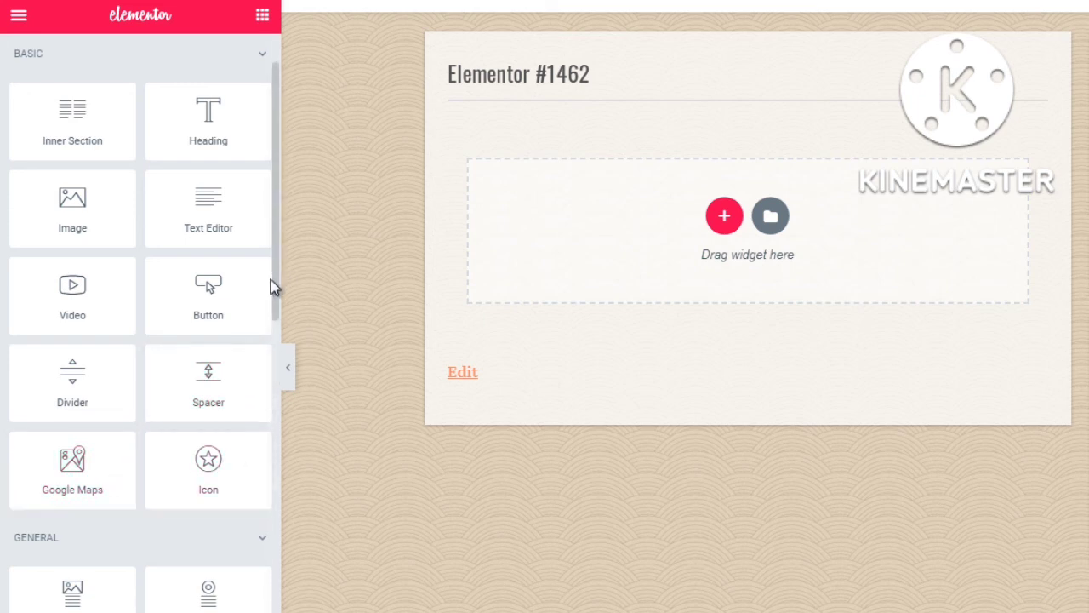
pyautogui.scroll(-2, 272, 311)
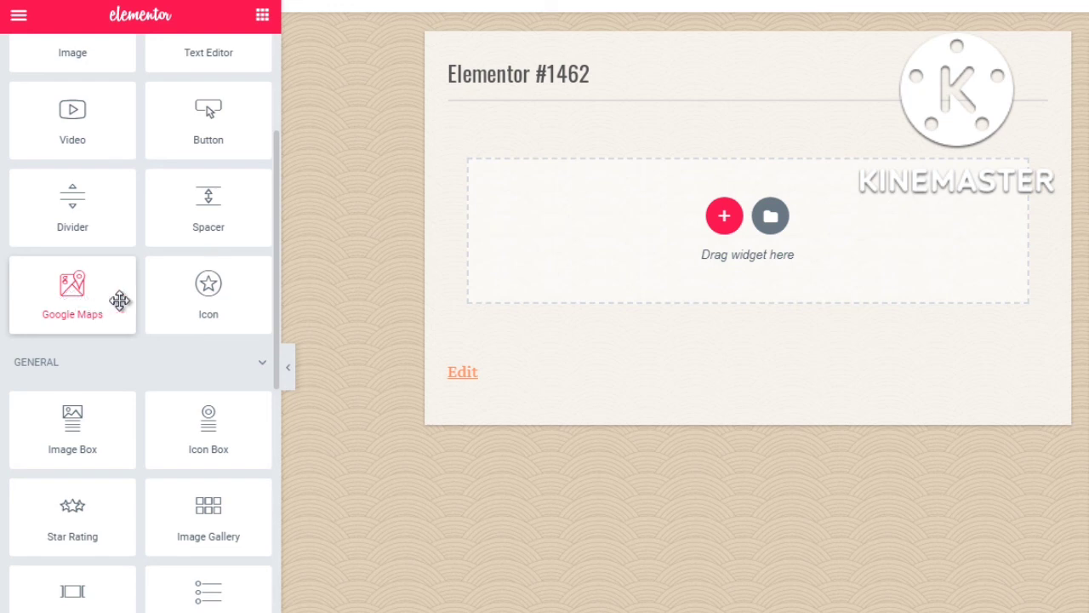
pyautogui.moveTo(272, 291); pyautogui.dragTo(272, 365)
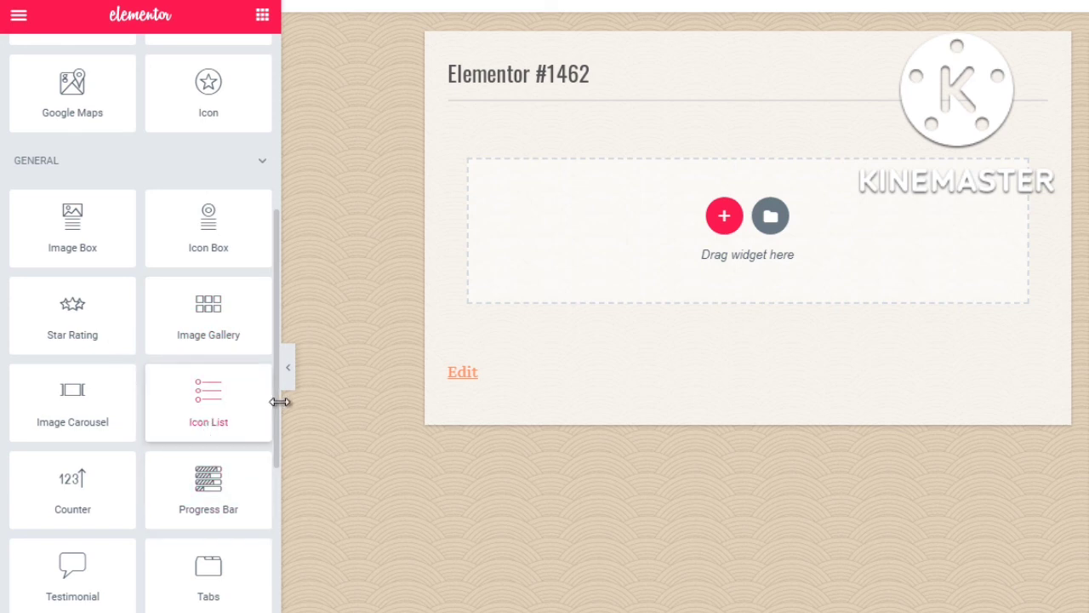
pyautogui.moveTo(273, 406); pyautogui.dragTo(275, 451)
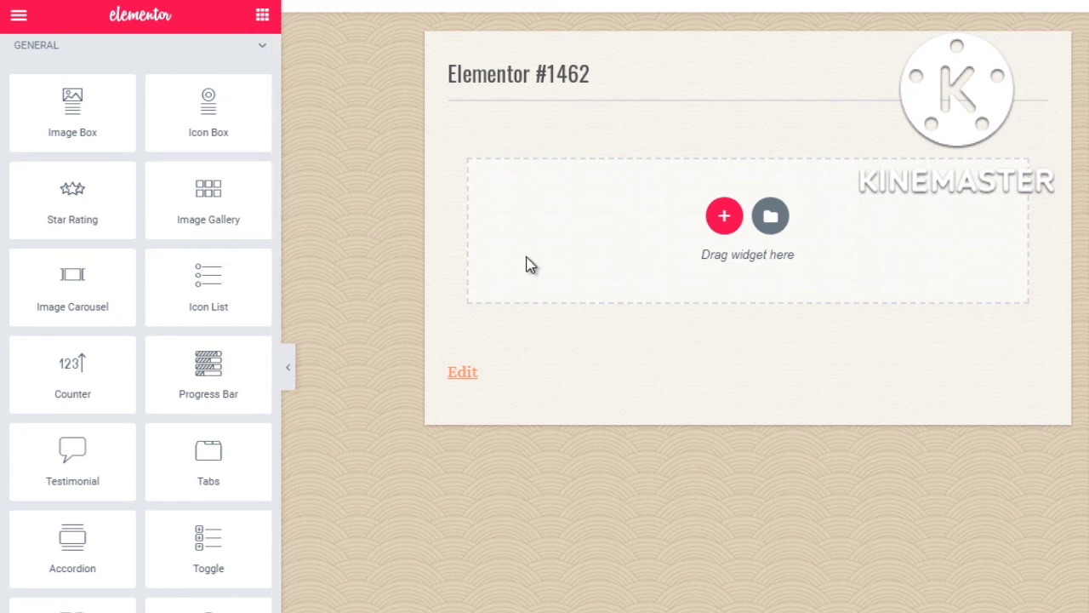
pyautogui.moveTo(233, 379); pyautogui.dragTo(762, 214)
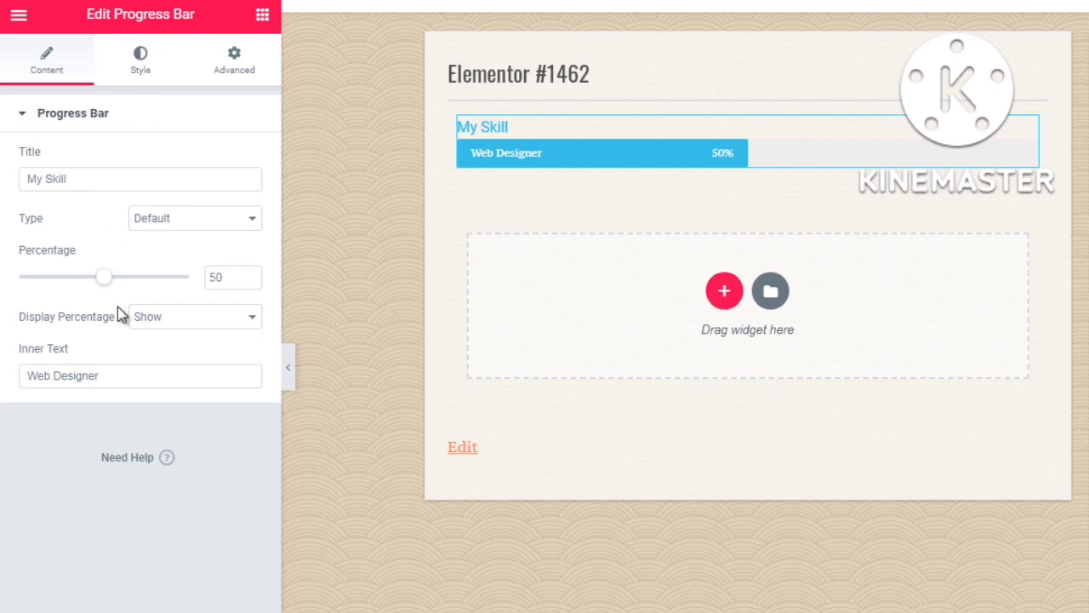
# Add a section with two equal columns below the progress bar, and open the widget list for its first column
pyautogui.click(725, 292)
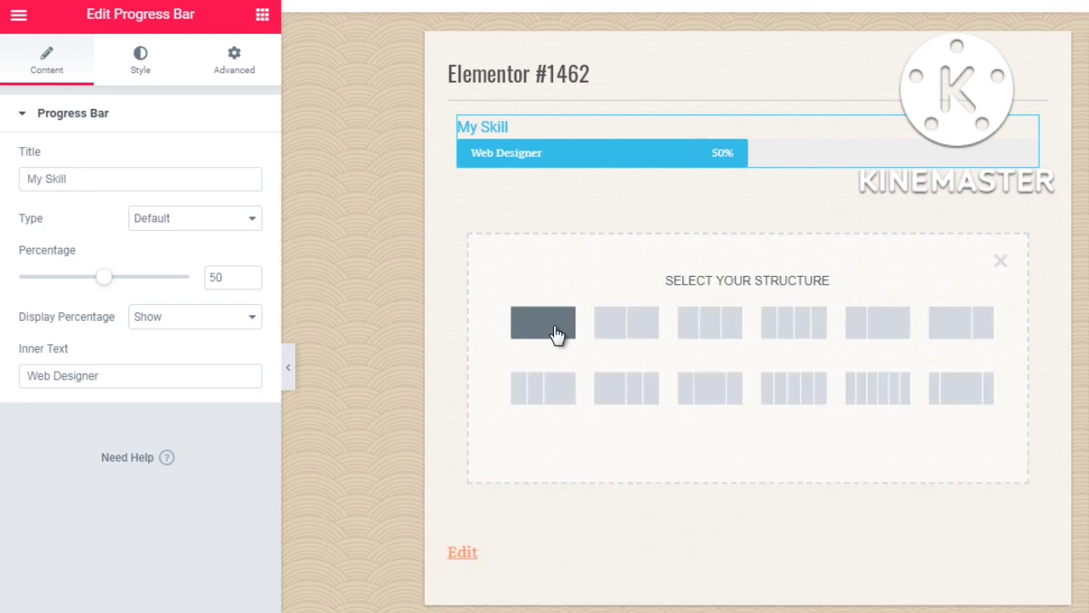
pyautogui.click(611, 330)
pyautogui.click(598, 200)
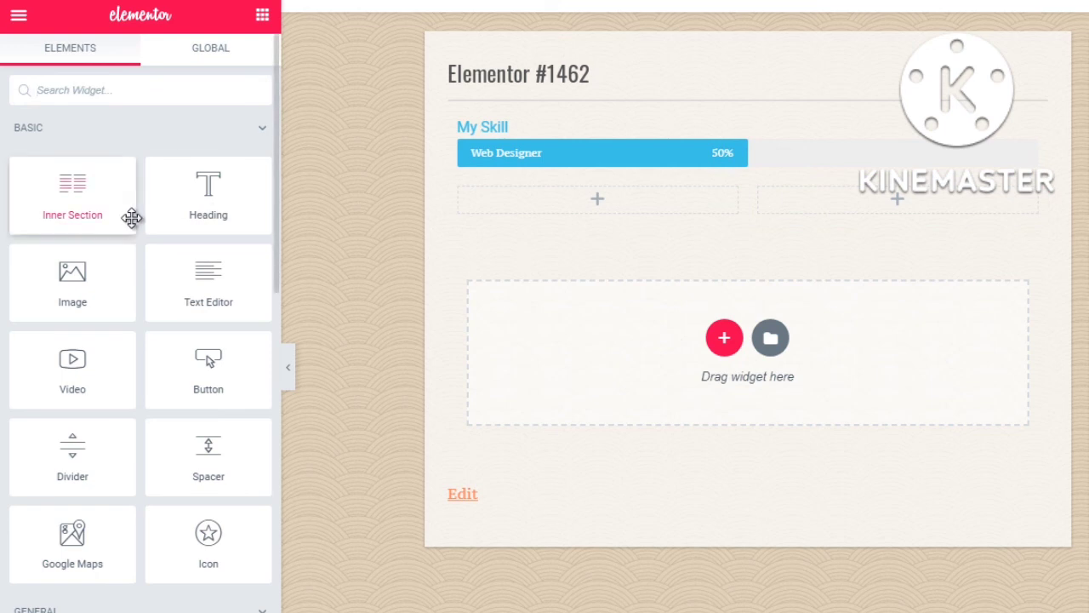
# Add a Heading widget to the section's first column and an Image widget to its second column
pyautogui.moveTo(228, 200); pyautogui.dragTo(540, 209)
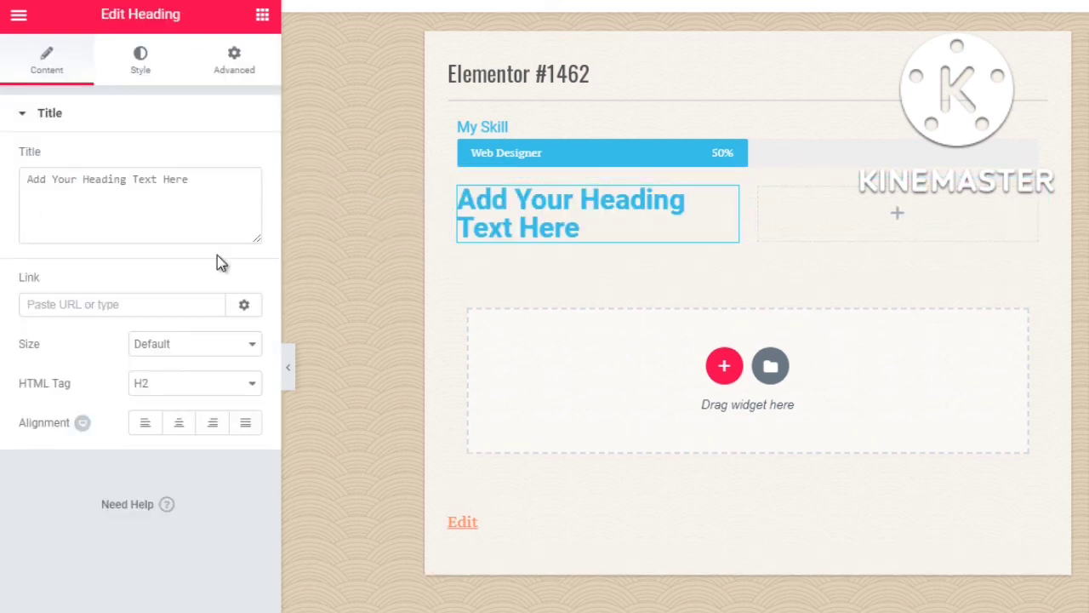
pyautogui.click(19, 14)
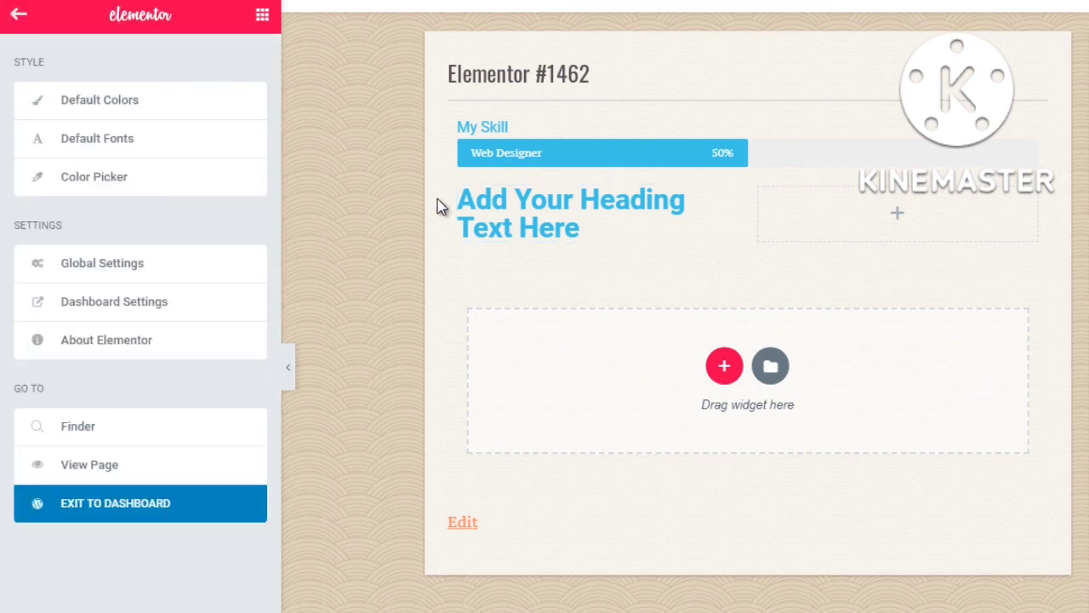
pyautogui.click(898, 215)
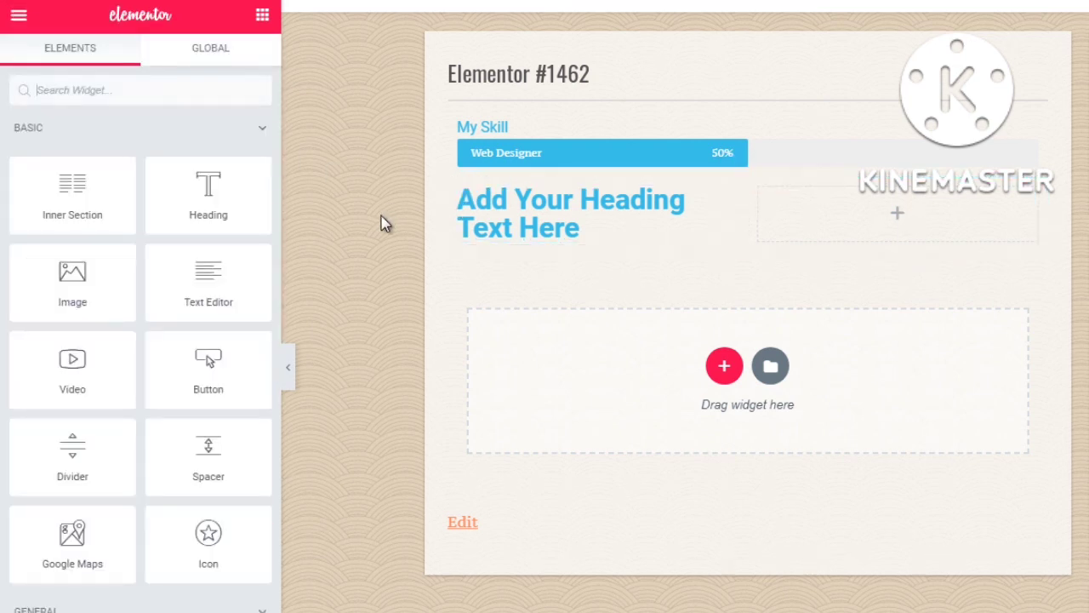
pyautogui.moveTo(80, 297); pyautogui.dragTo(841, 221)
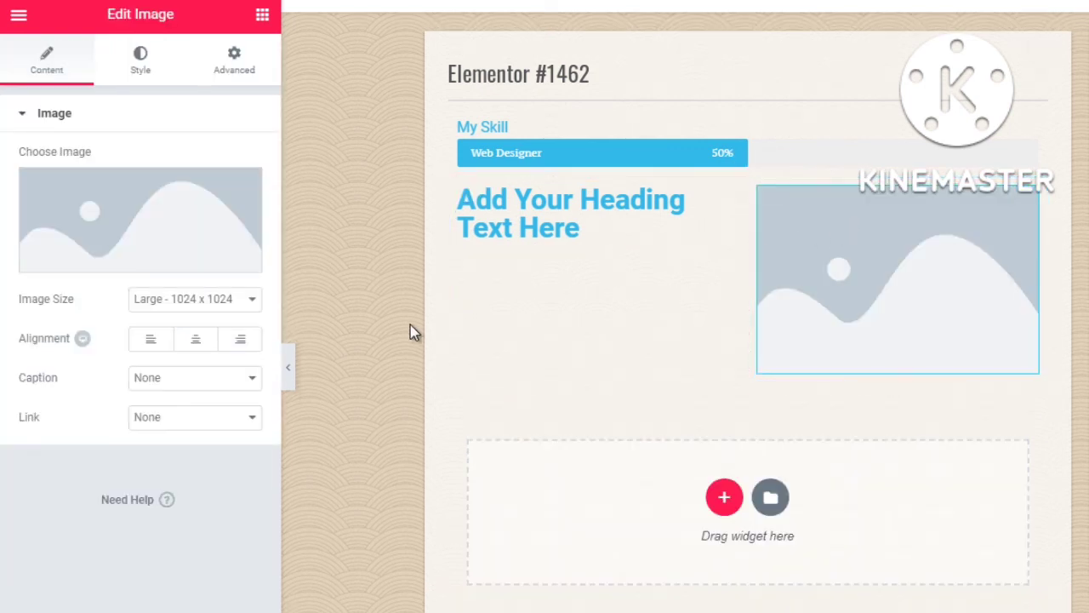
pyautogui.click(381, 324)
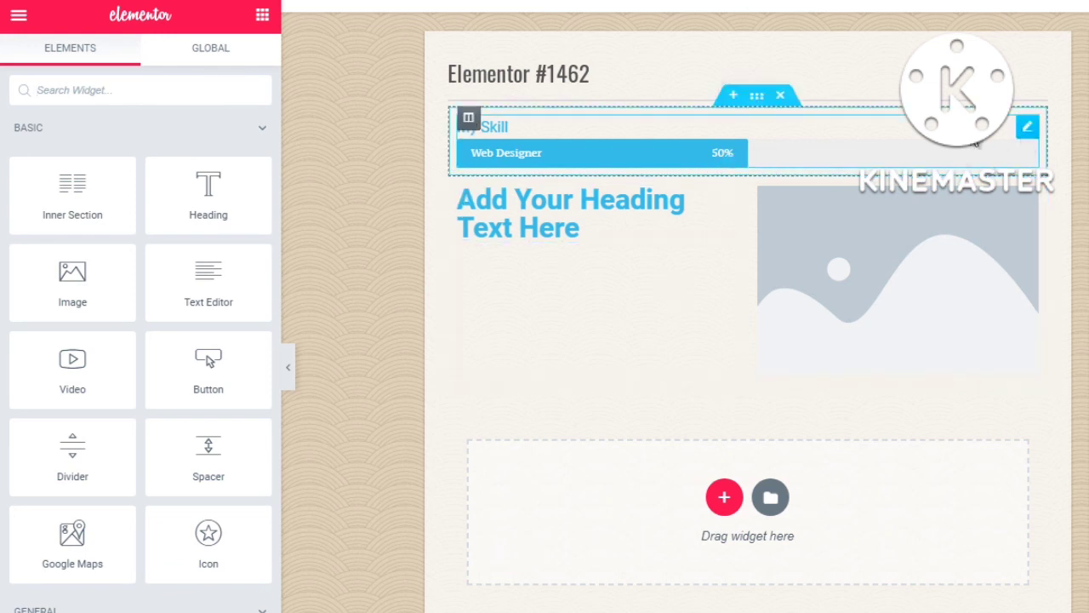
# Delete the progress bar section and the two-column section from the page
pyautogui.click(780, 96)
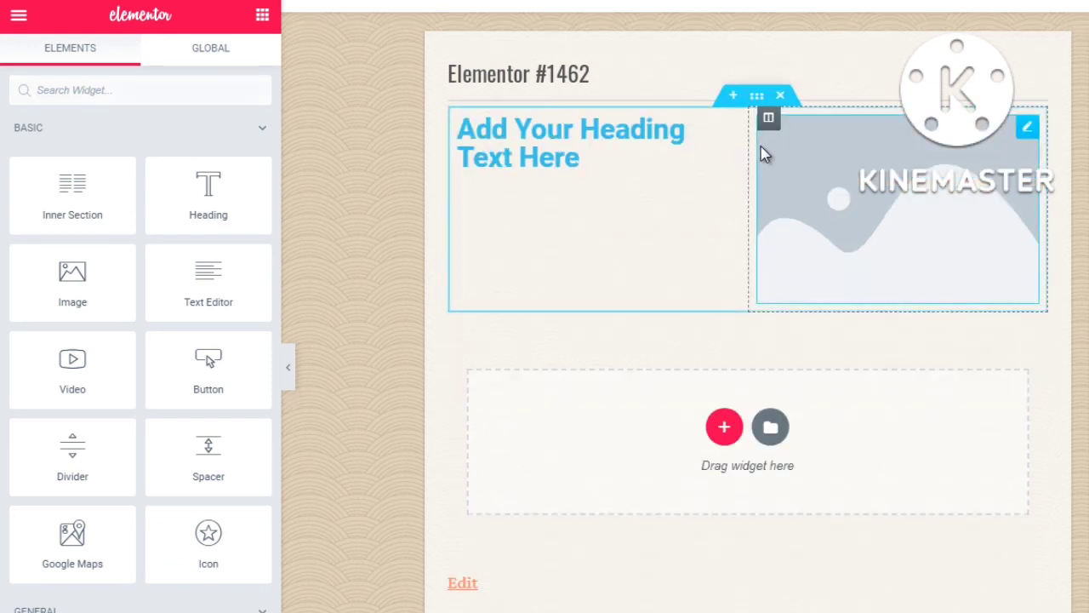
pyautogui.click(781, 96)
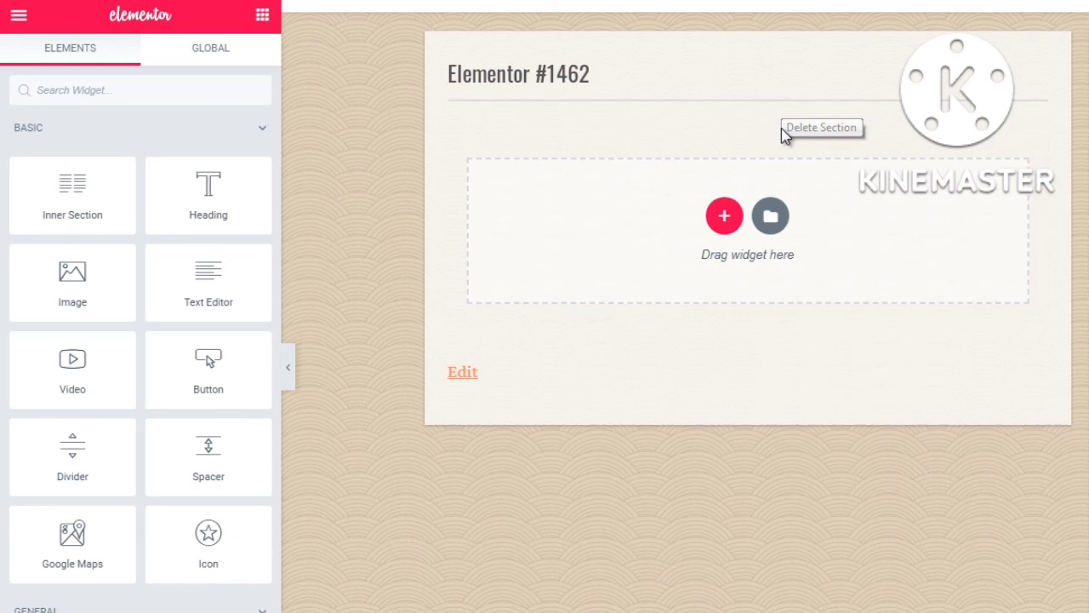
# Open the template library and examine the available page templates, comparing the free and PRO designs
pyautogui.click(771, 218)
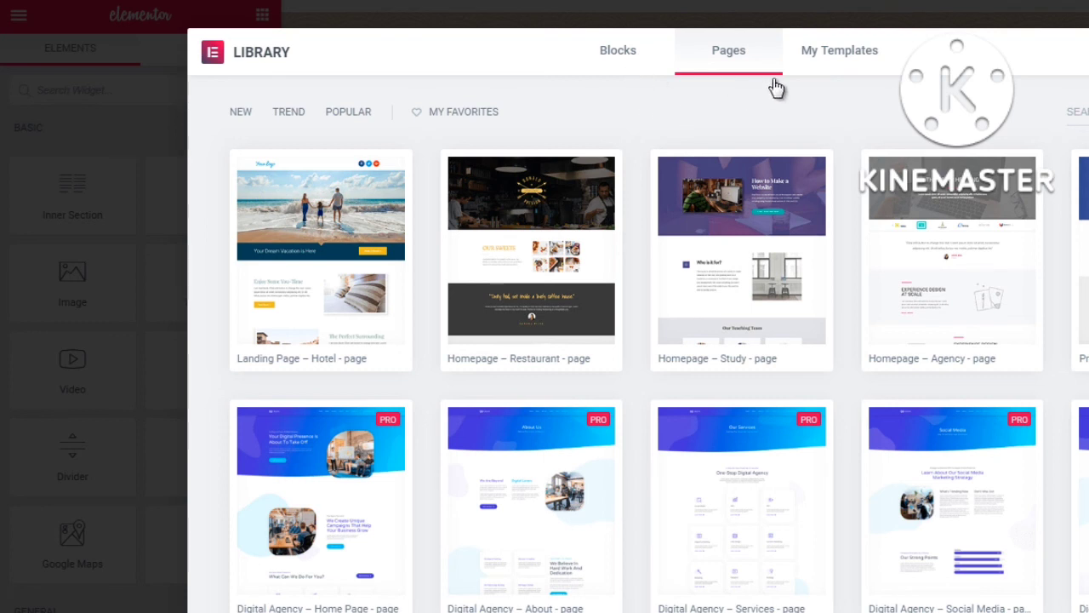
pyautogui.click(833, 61)
pyautogui.scroll(-8, 638, 349)
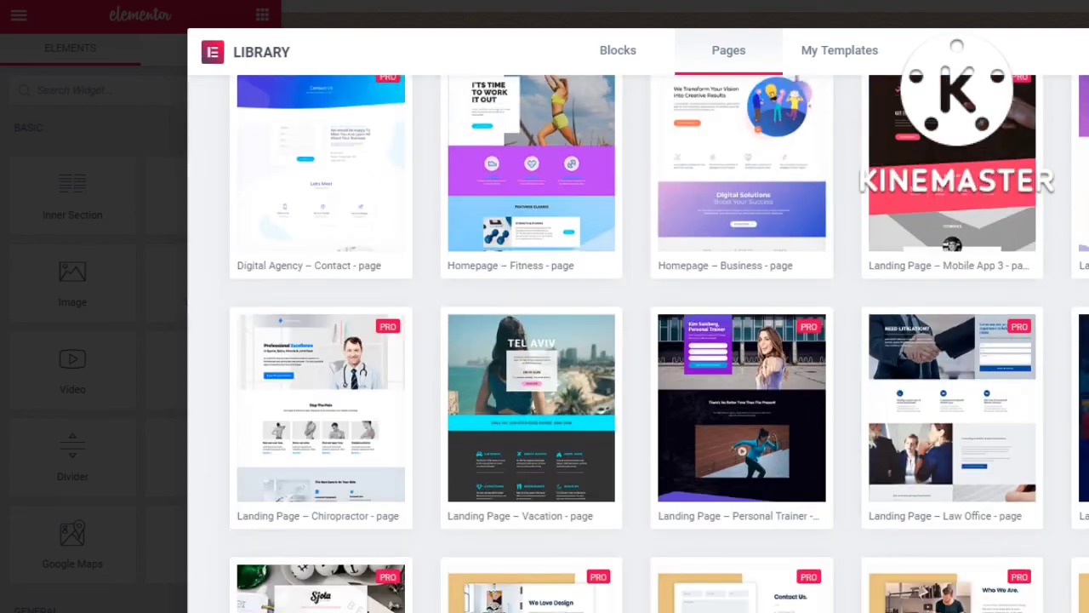
pyautogui.scroll(-4, 638, 341)
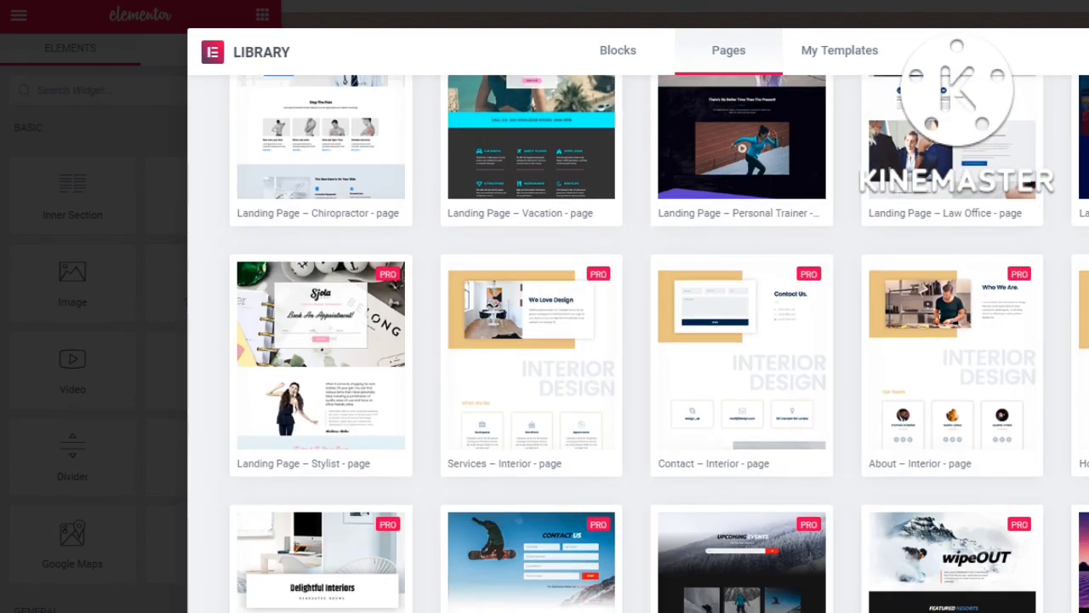
pyautogui.scroll(-20, 638, 340)
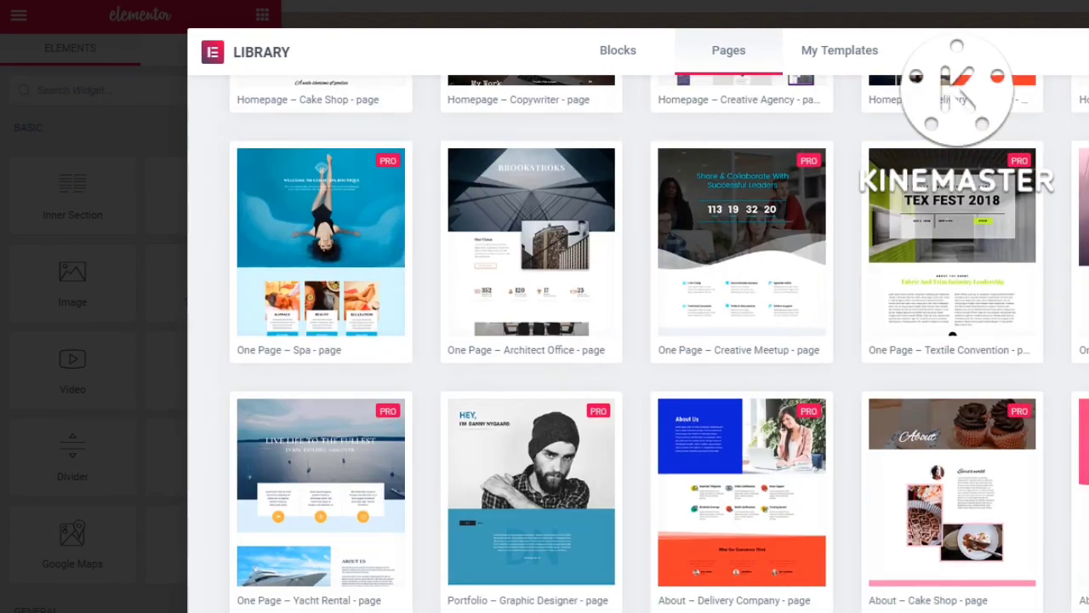
pyautogui.scroll(-15, 639, 341)
pyautogui.scroll(-3, 638, 340)
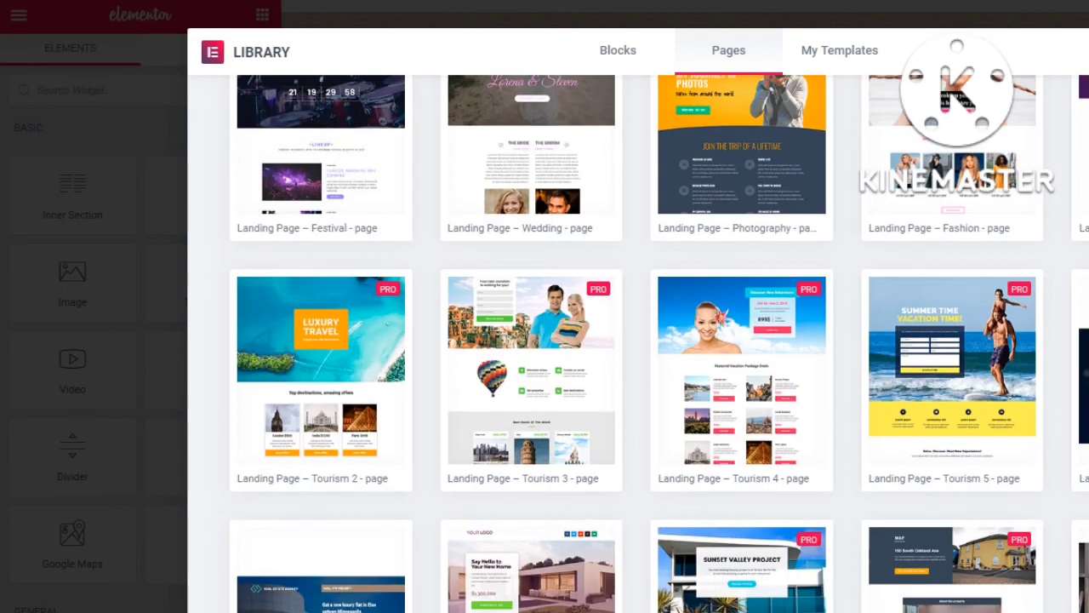
pyautogui.scroll(-7, 639, 341)
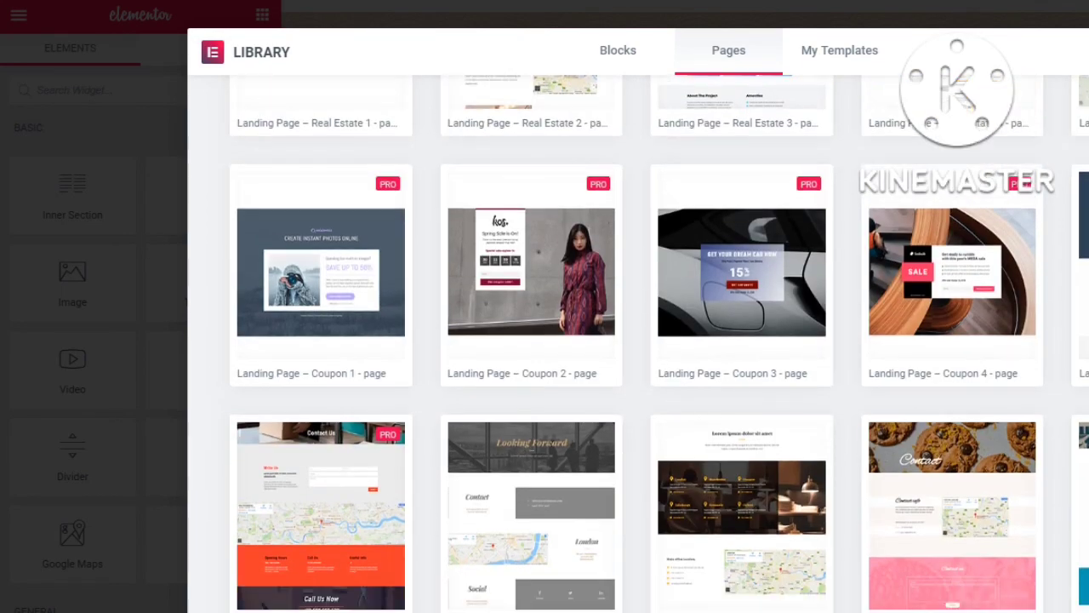
pyautogui.scroll(-3, 639, 341)
pyautogui.scroll(2, 638, 340)
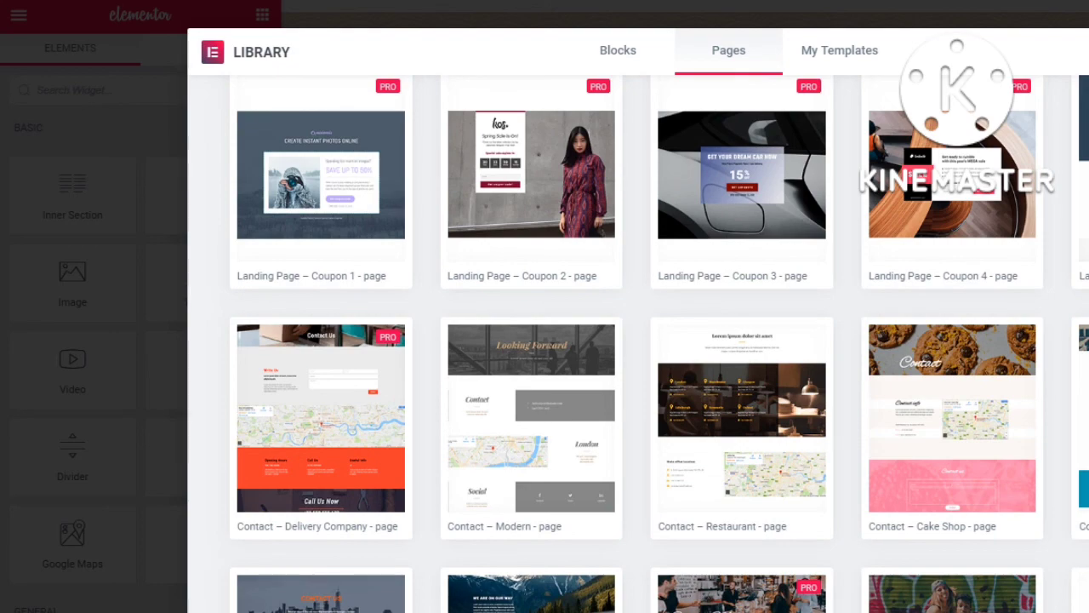
pyautogui.scroll(-8, 638, 340)
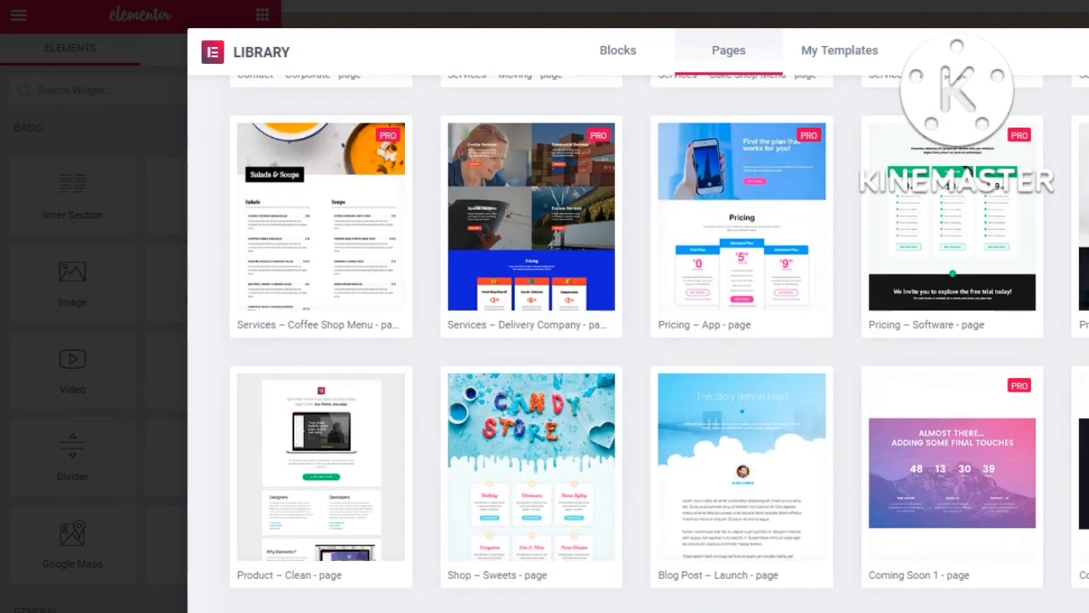
pyautogui.scroll(-1, 638, 341)
pyautogui.scroll(1, 638, 340)
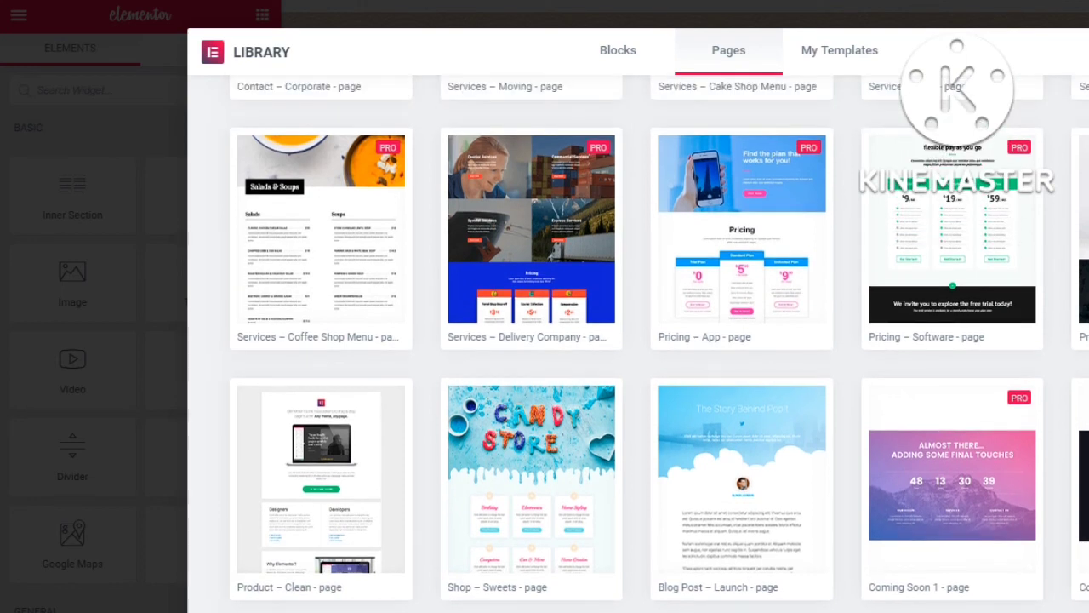
pyautogui.scroll(1, 638, 340)
pyautogui.moveTo(979, 273)
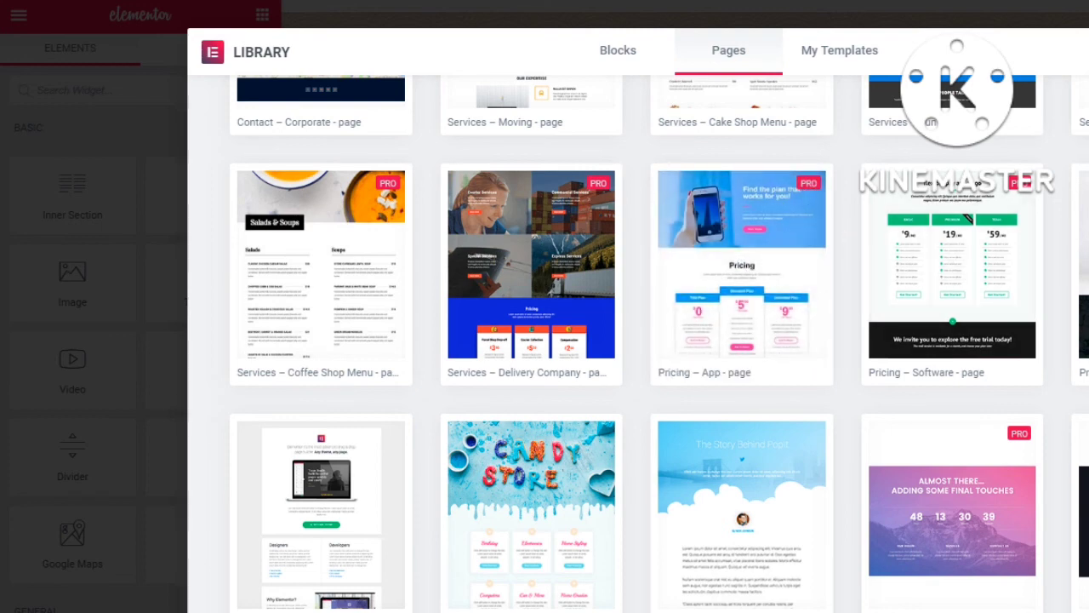
pyautogui.scroll(-4, 638, 340)
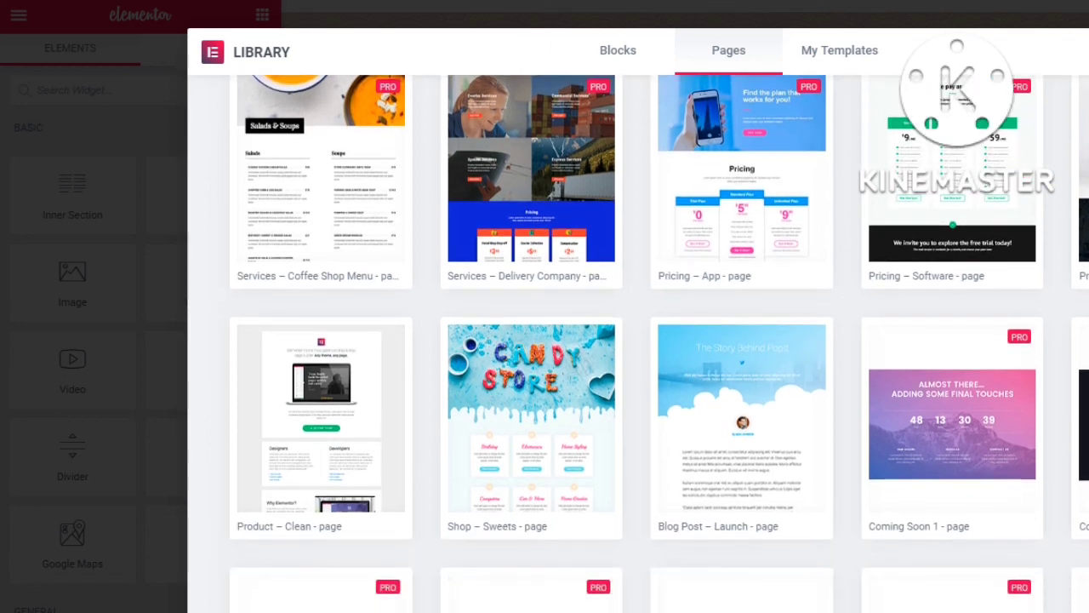
# Insert the free "Coming Soon 5" page template into the empty page
pyautogui.scroll(-3, 638, 340)
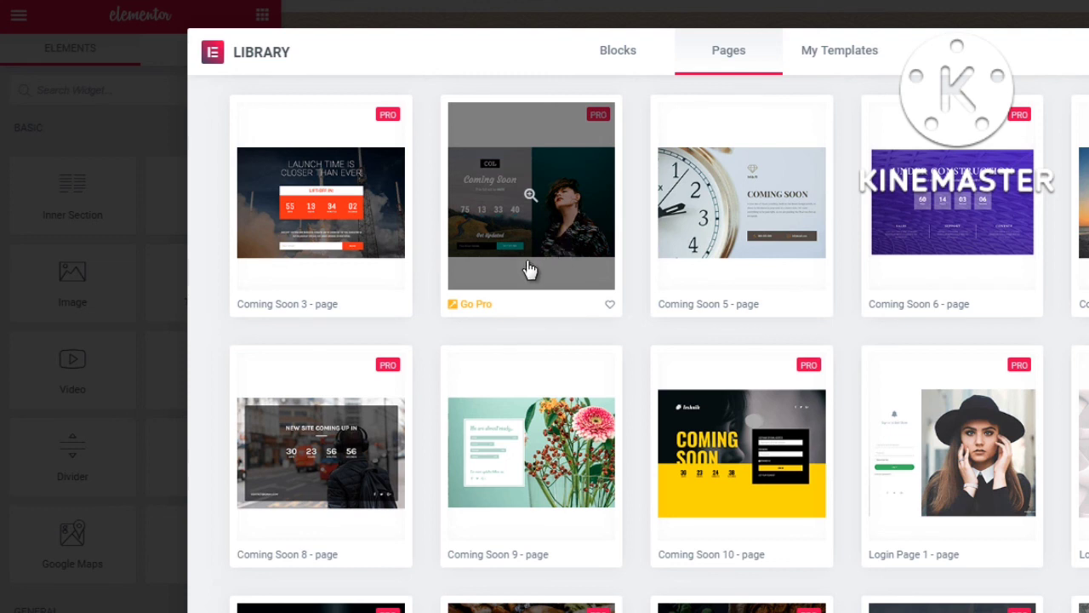
pyautogui.moveTo(766, 213)
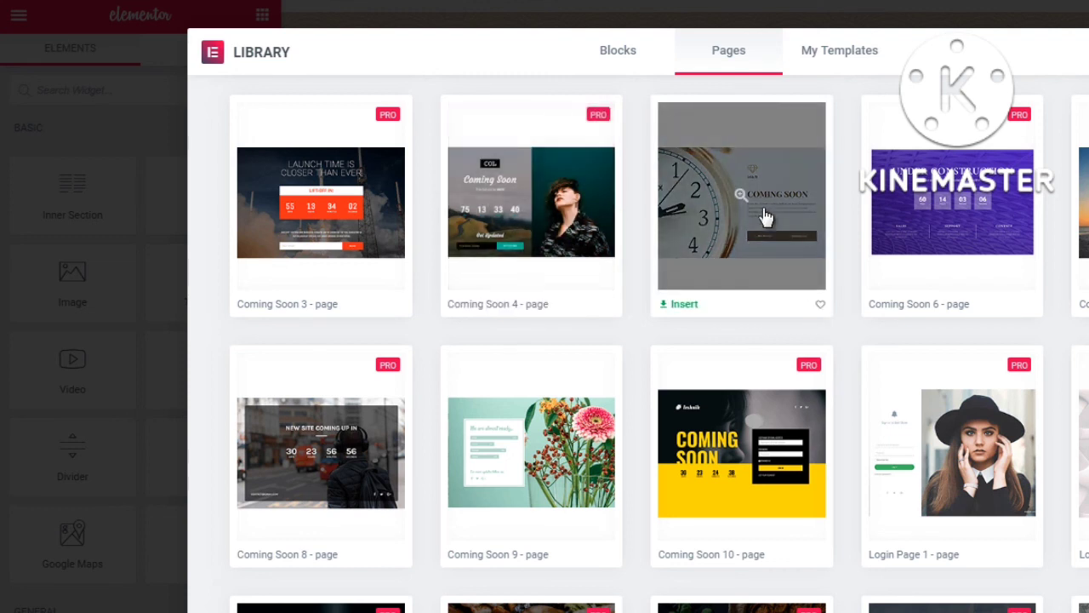
pyautogui.click(685, 306)
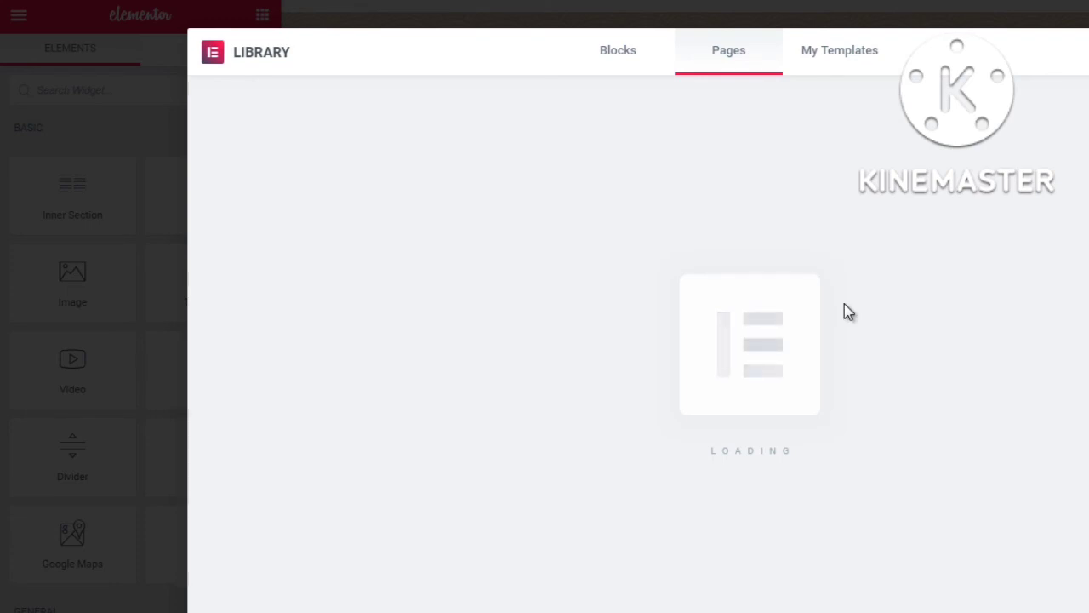